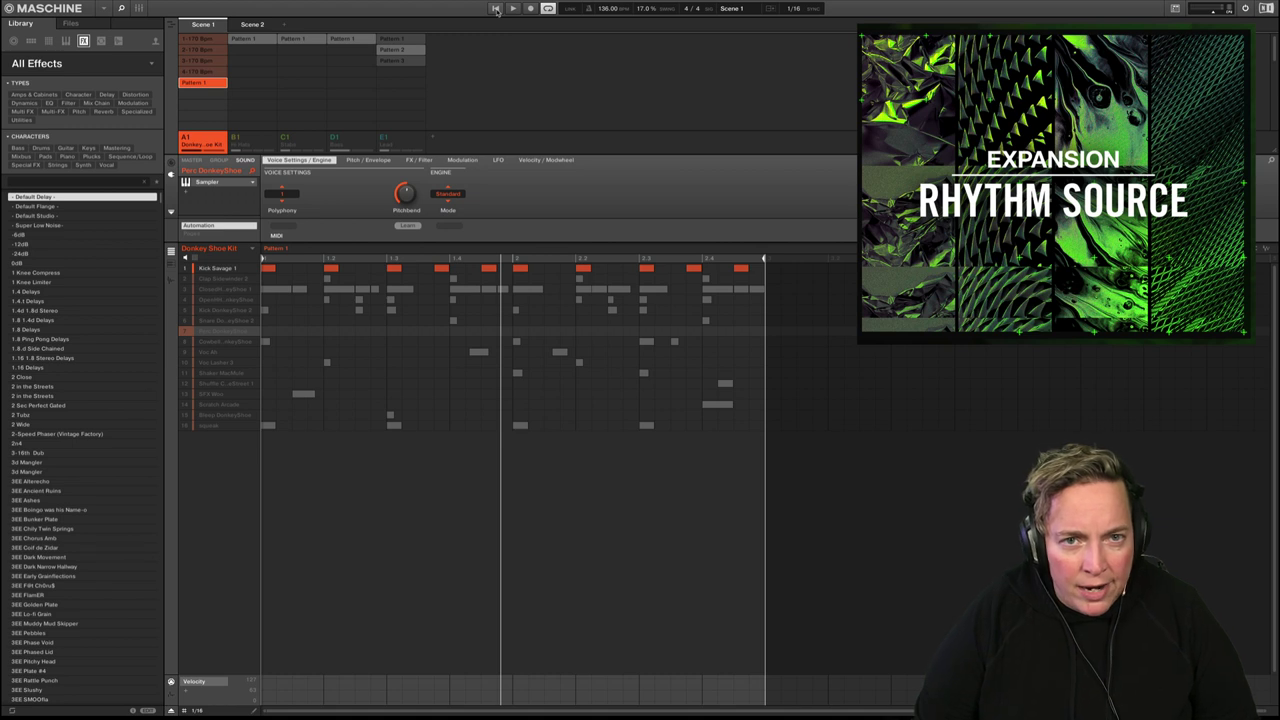
Play the scene from the start, audition all Donkey Shoe Kit sounds by unsoloing Kick Savage 1, and mute the squeak sound
{"action": "left_click", "coordinate": [495, 8]}
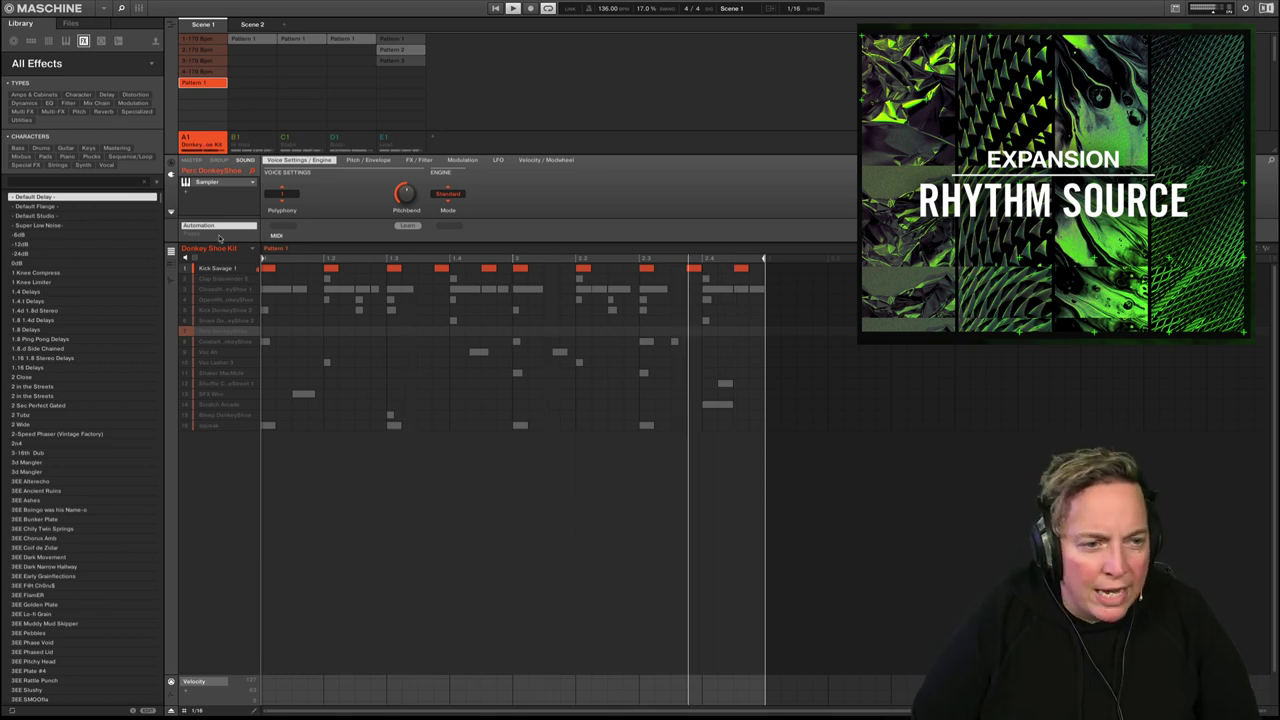
{"action": "left_click", "coordinate": [188, 268]}
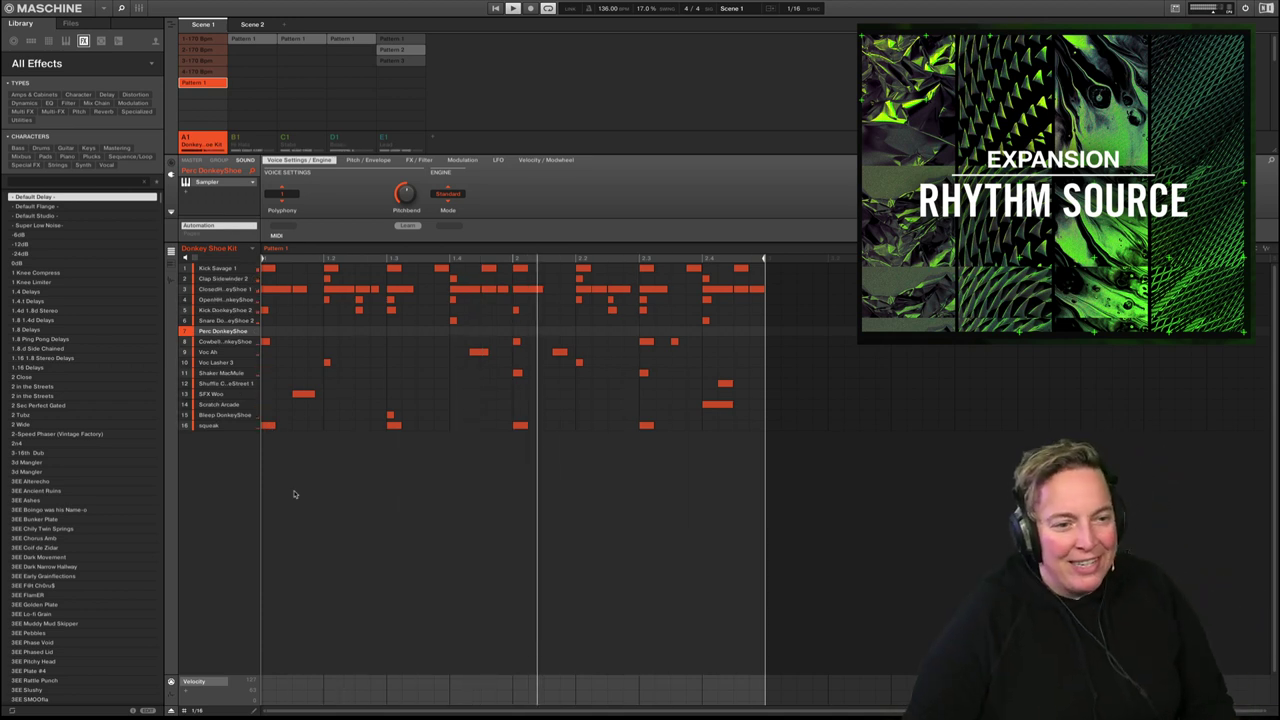
{"action": "left_click", "coordinate": [190, 428]}
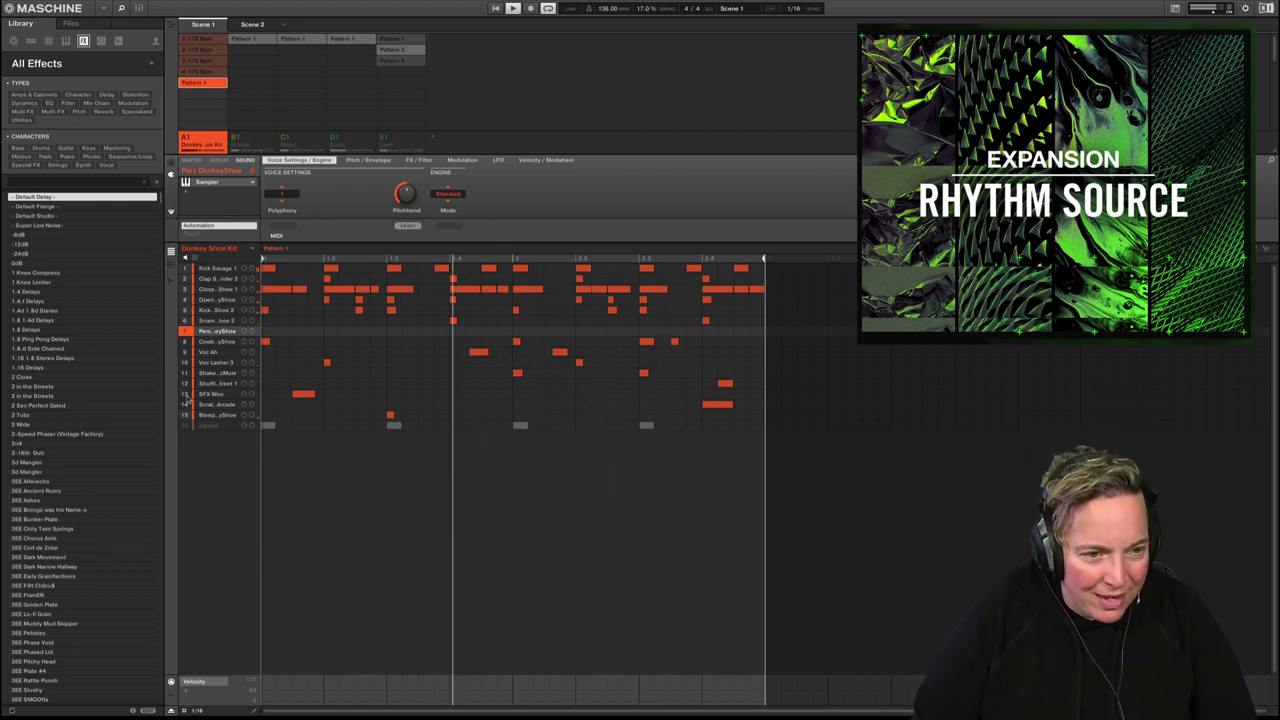
Solo Kick Savage 1, and bring the clap, closed and open hi-hats, second kick and snare back in one by one
{"action": "left_click", "coordinate": [184, 268]}
{"action": "left_click", "coordinate": [184, 278]}
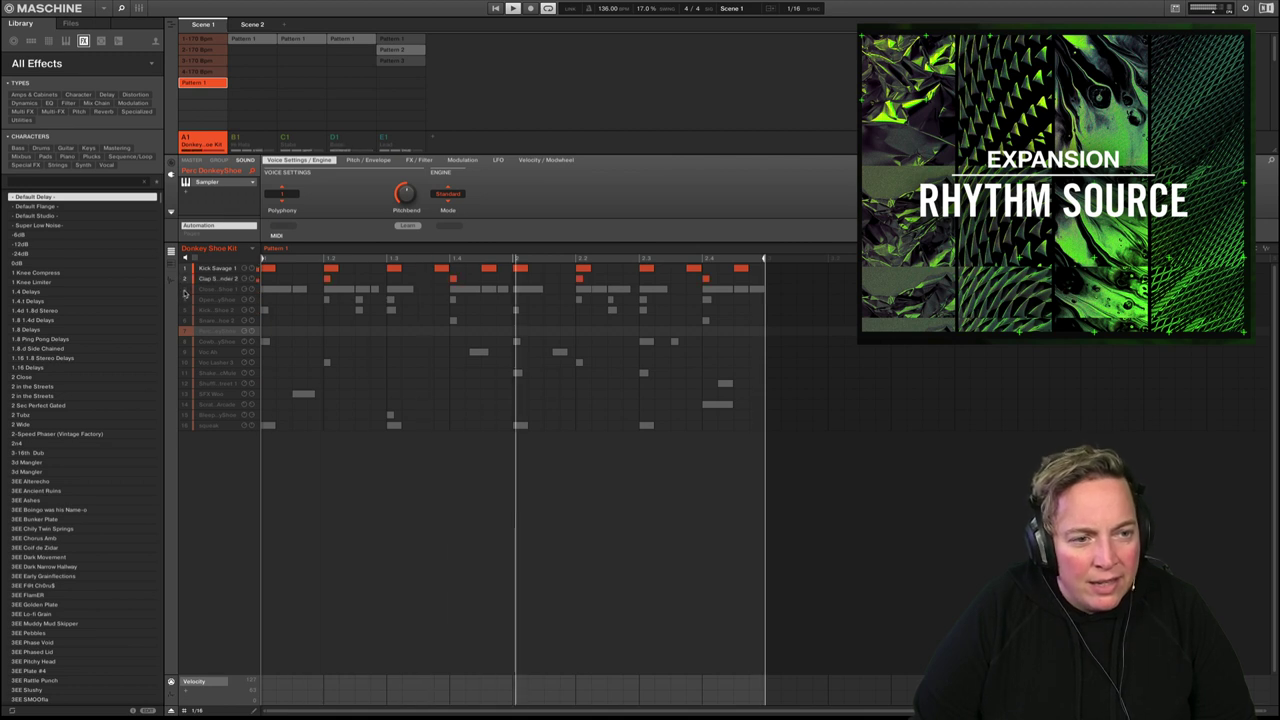
{"action": "left_click", "coordinate": [184, 289]}
{"action": "left_click", "coordinate": [184, 299]}
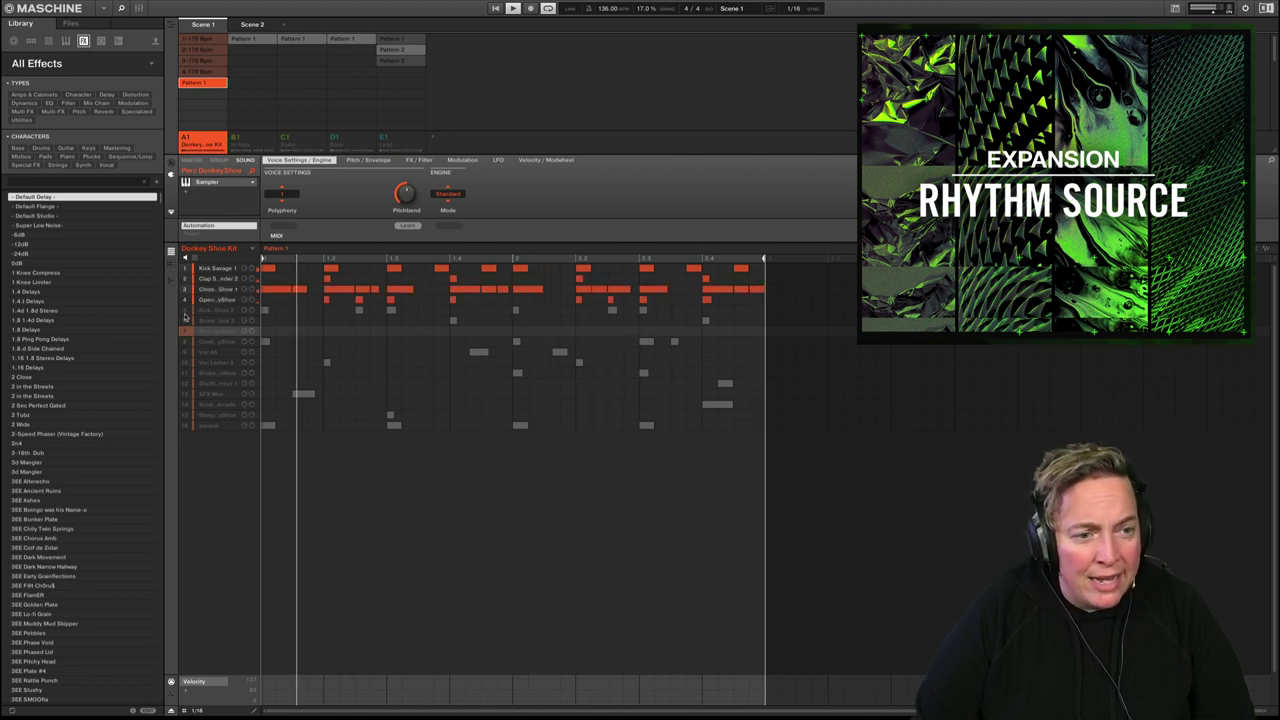
{"action": "left_click", "coordinate": [184, 310]}
{"action": "left_click", "coordinate": [184, 320]}
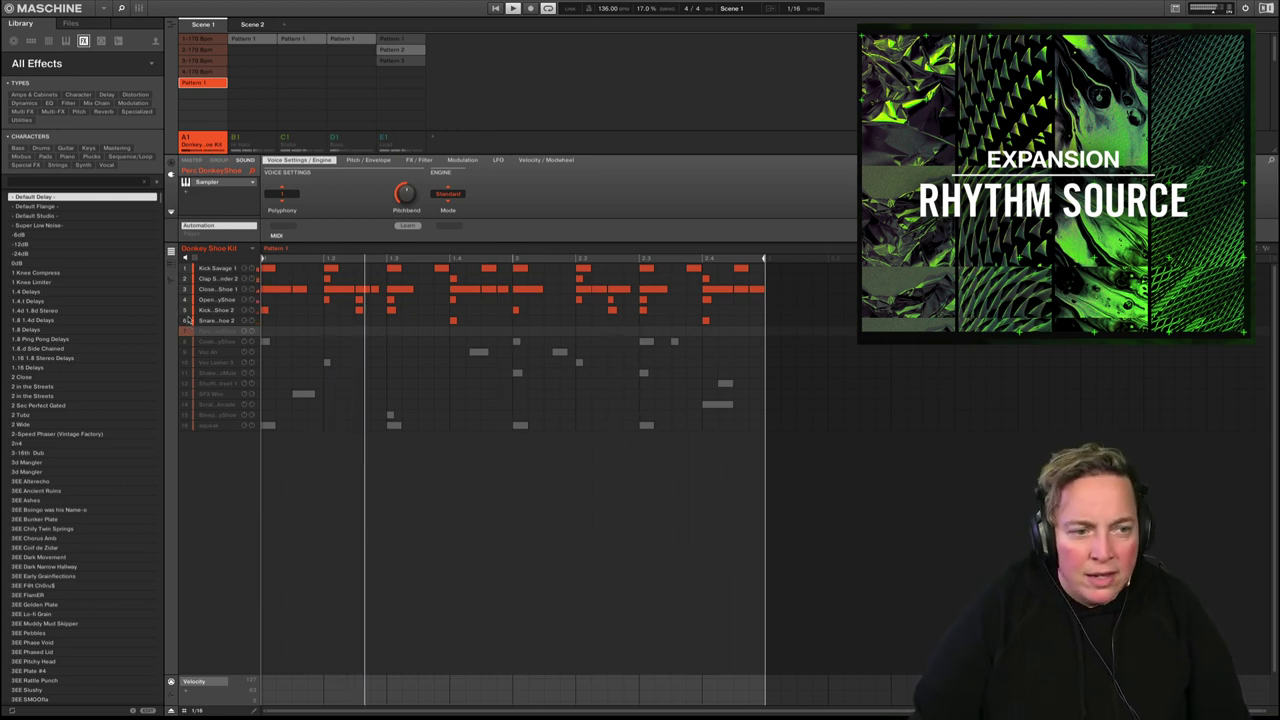
Unmute the Hi Hats group and audition its Room loop alone before bringing the HiHats loop back in
{"action": "left_click", "coordinate": [237, 142]}
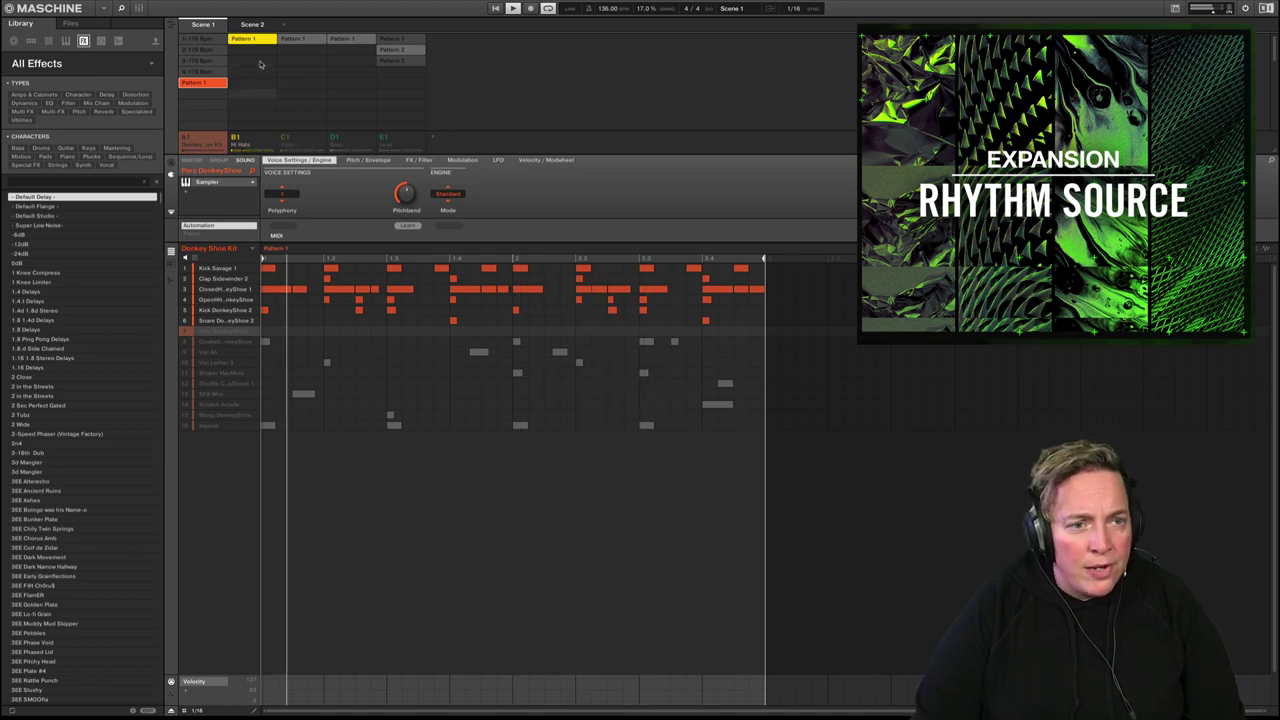
{"action": "left_click", "coordinate": [242, 142]}
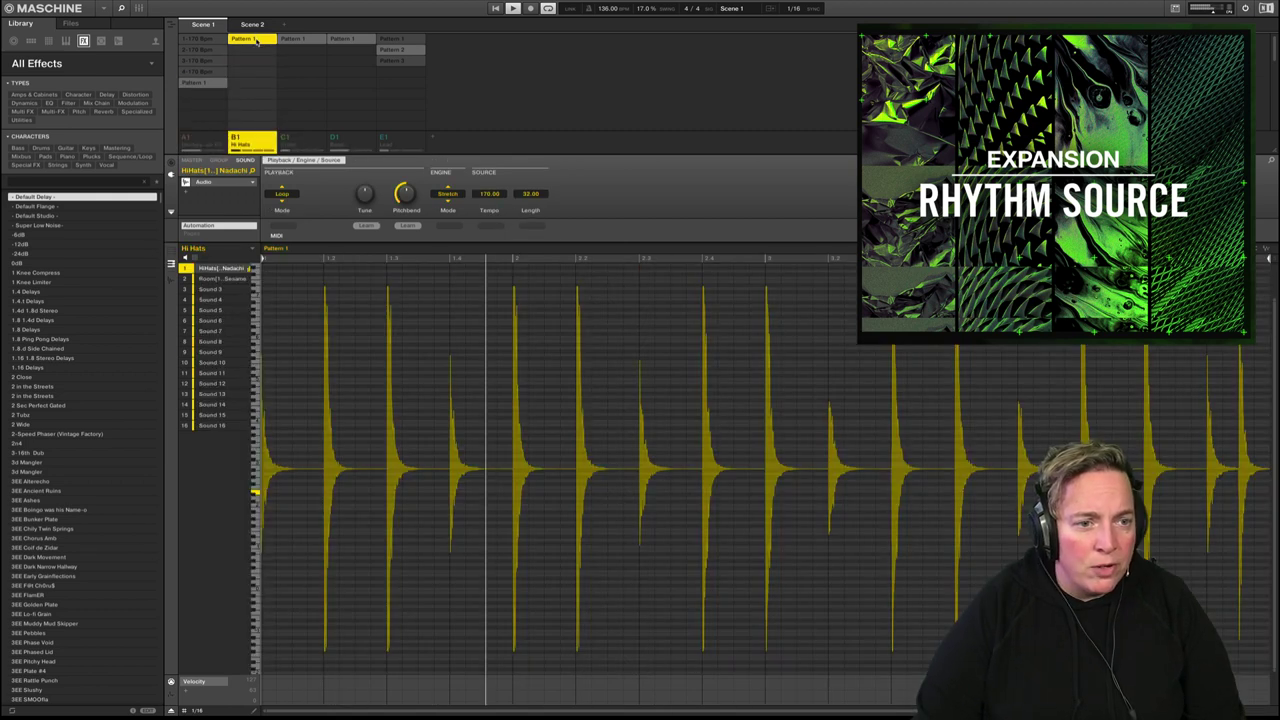
{"action": "left_click", "coordinate": [187, 279]}
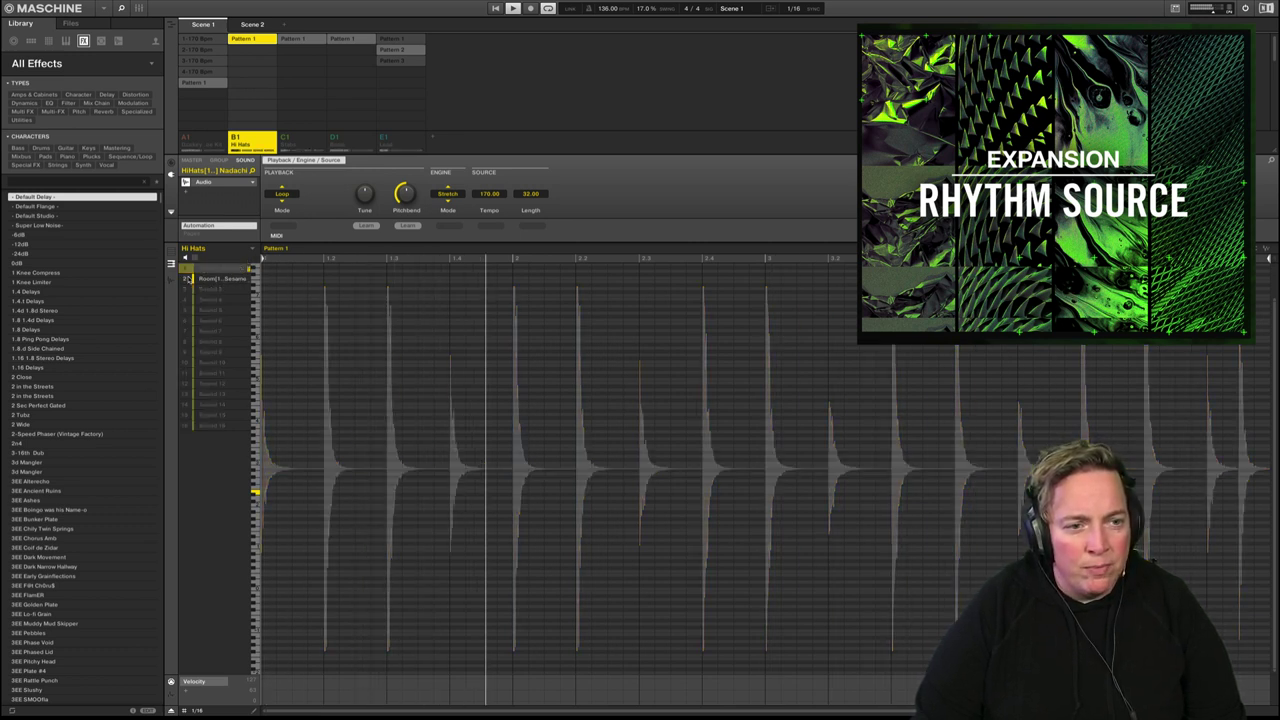
{"action": "left_click", "coordinate": [186, 270]}
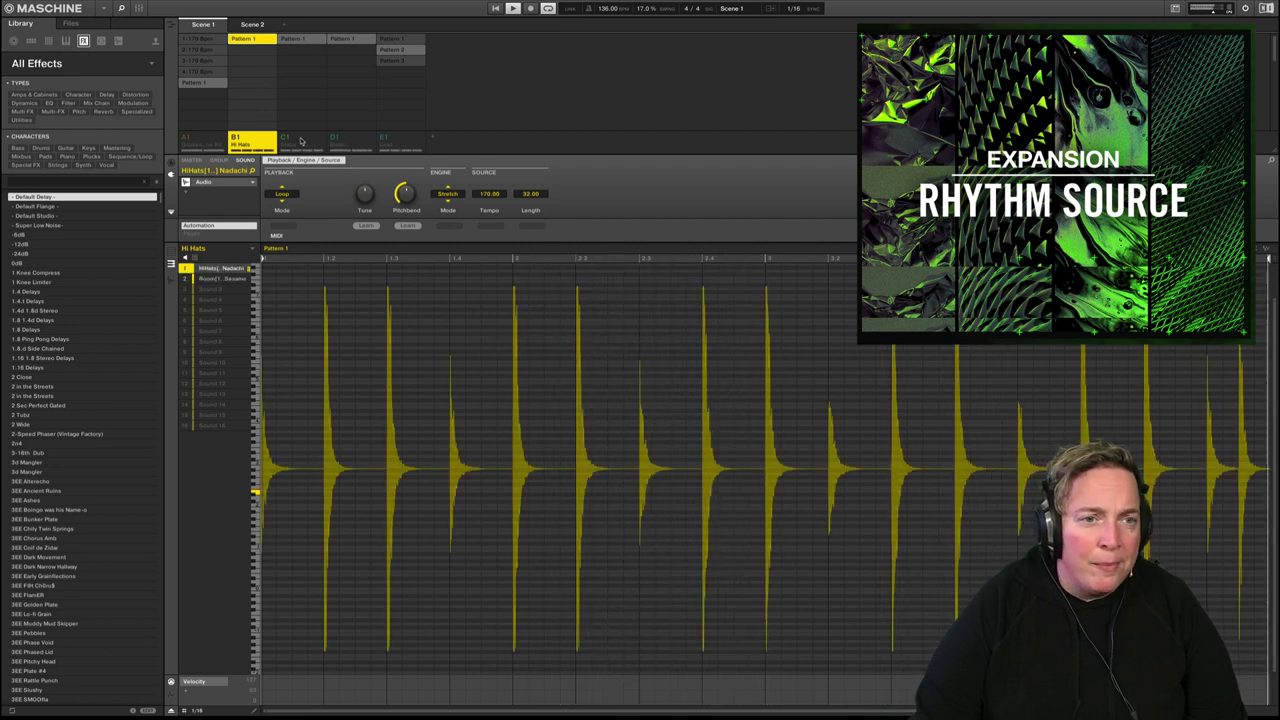
Switch the audition from the Hi Hats group to the Stabs group and display the Stabs pattern
{"action": "left_click", "coordinate": [285, 140]}
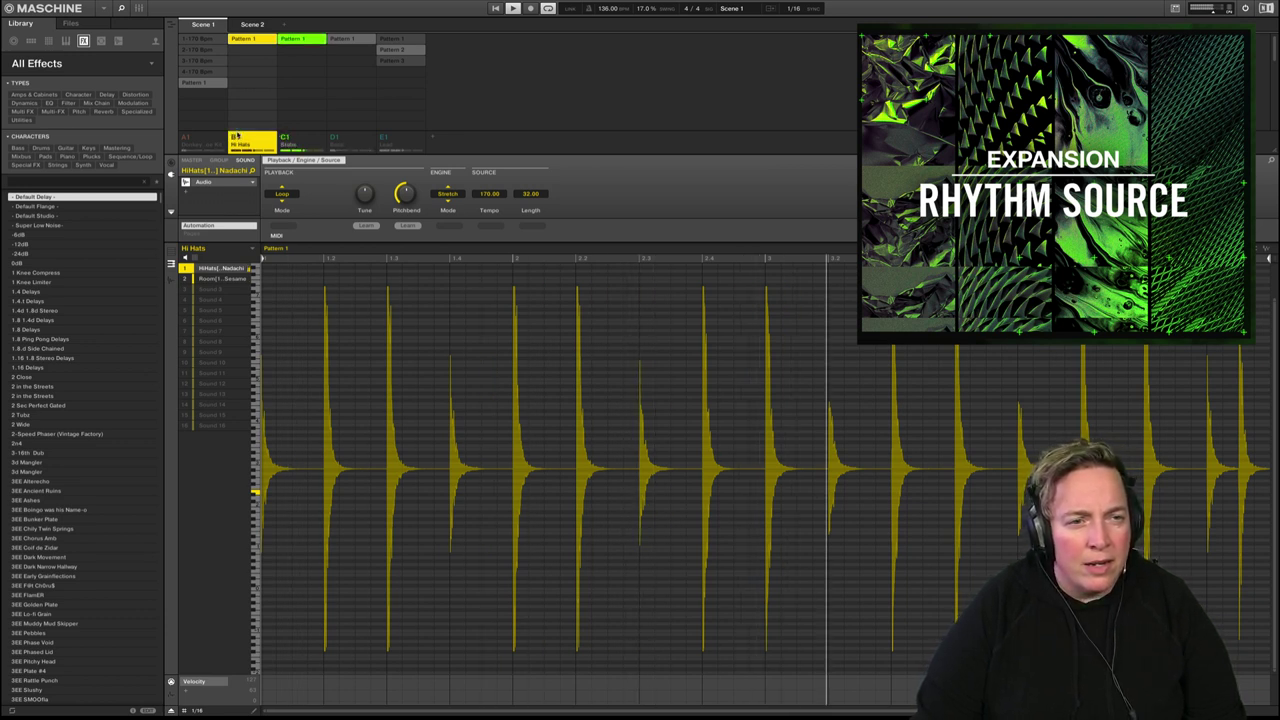
{"action": "right_click", "coordinate": [237, 137]}
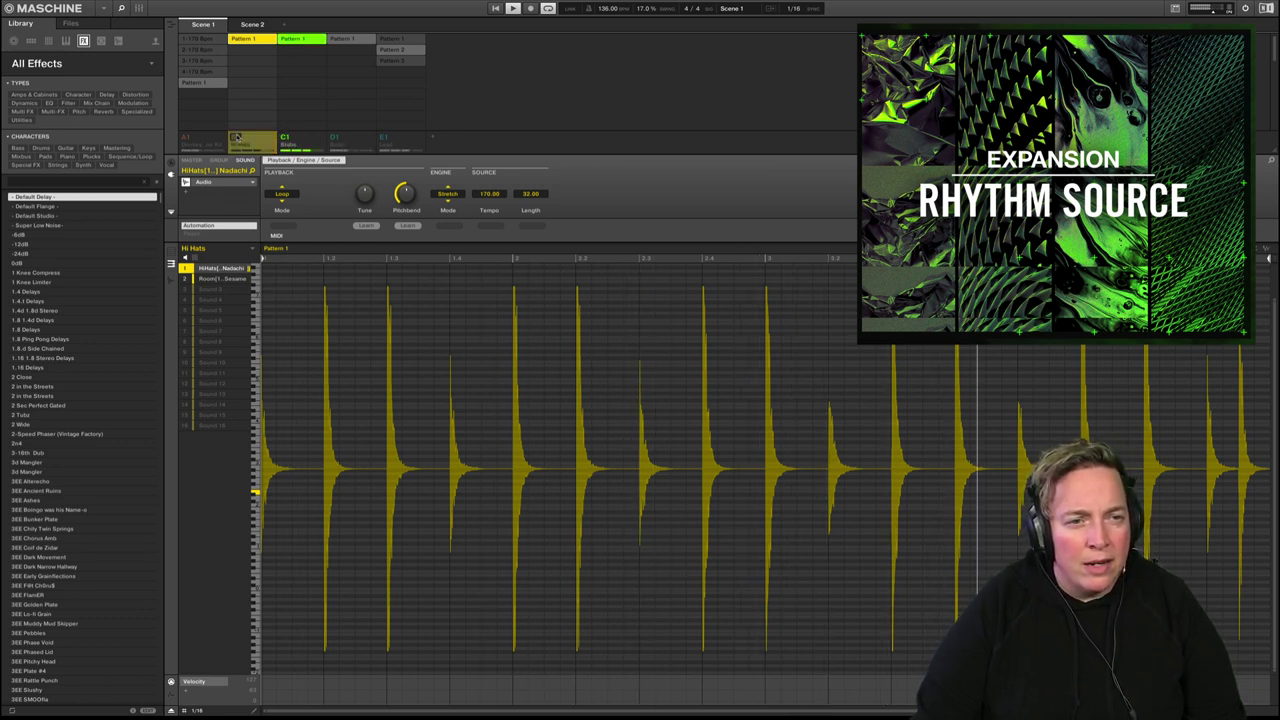
{"action": "left_click", "coordinate": [305, 142]}
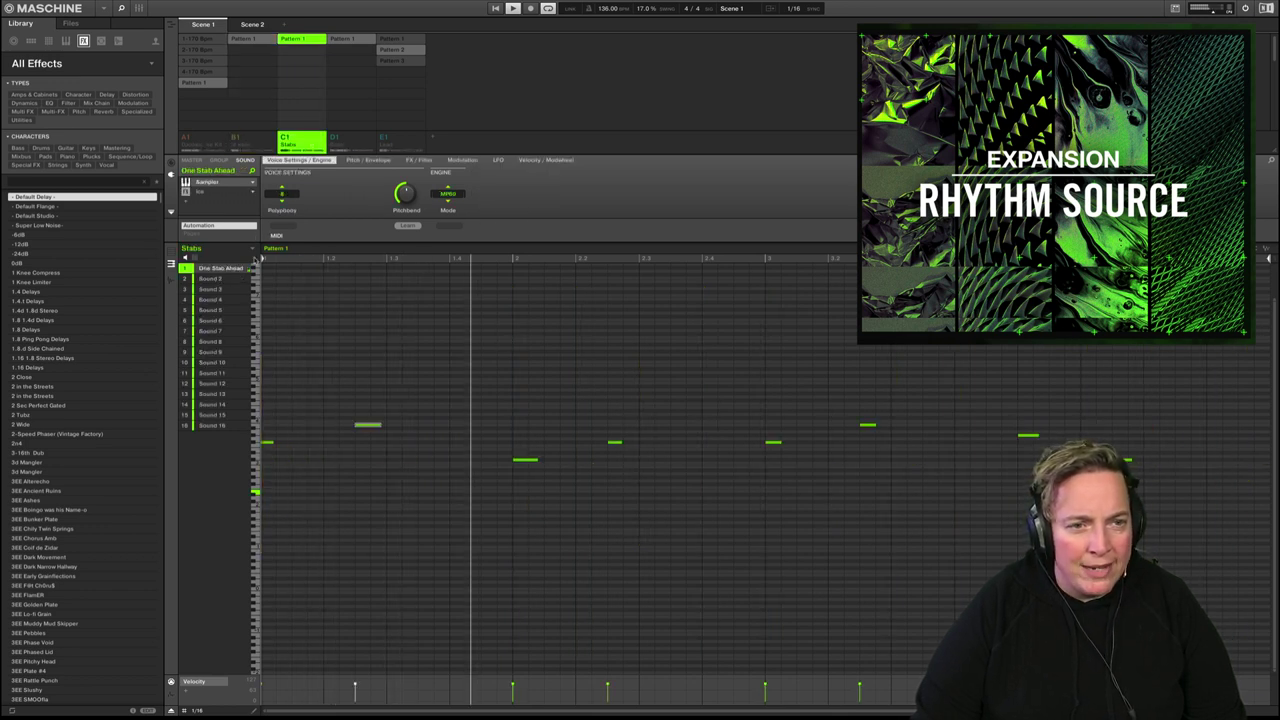
Bring in the Bass and Lead groups, and mute the Stabs group to hear the two together
{"action": "left_click", "coordinate": [339, 142]}
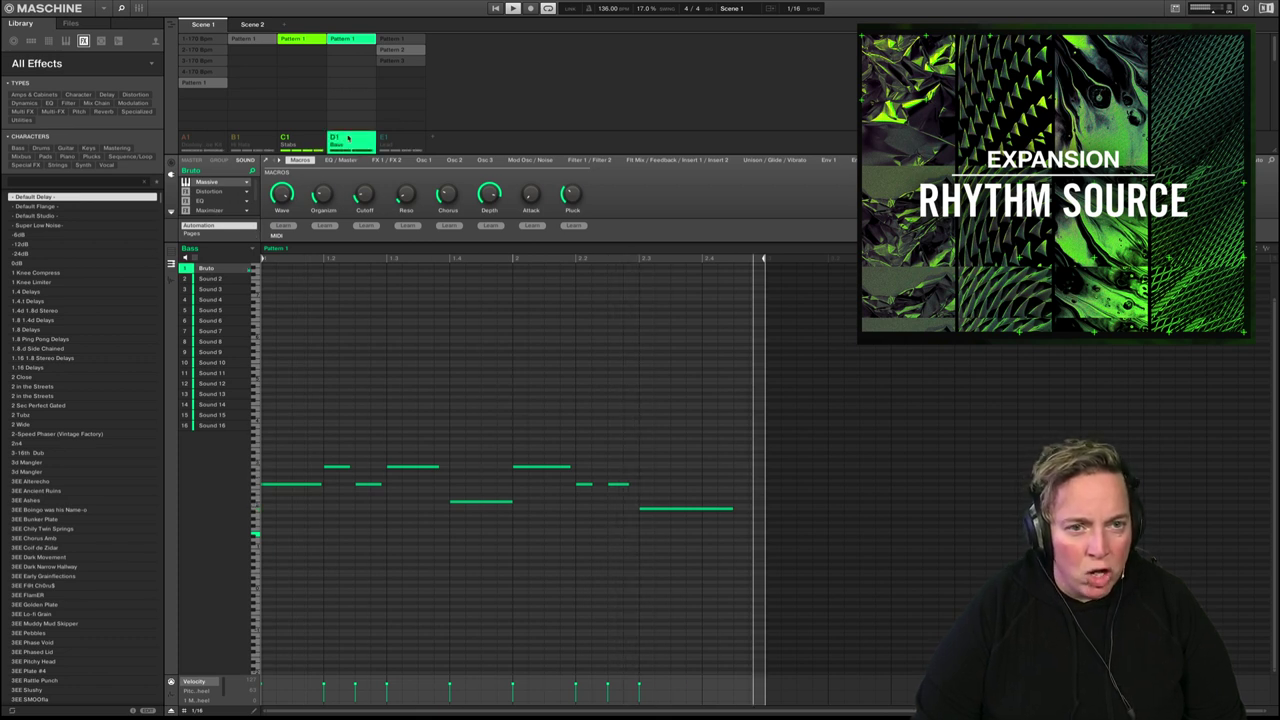
{"action": "left_click", "coordinate": [385, 141]}
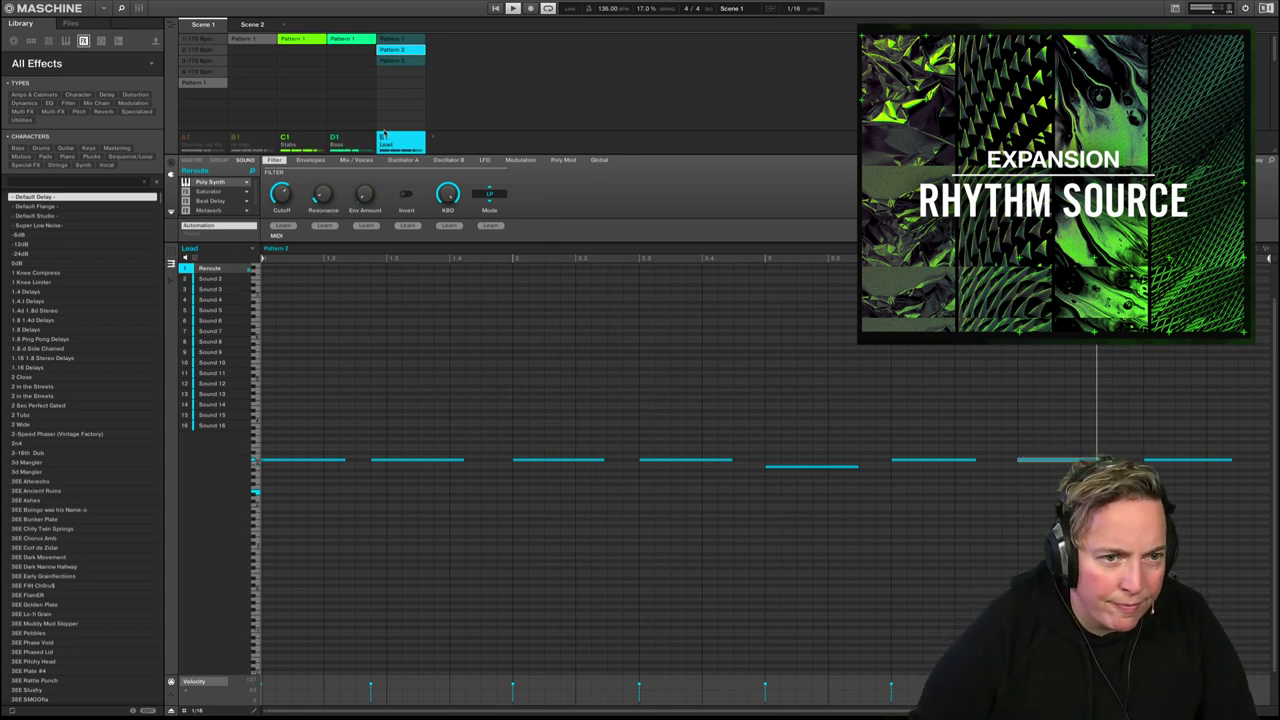
{"action": "left_click", "coordinate": [287, 138]}
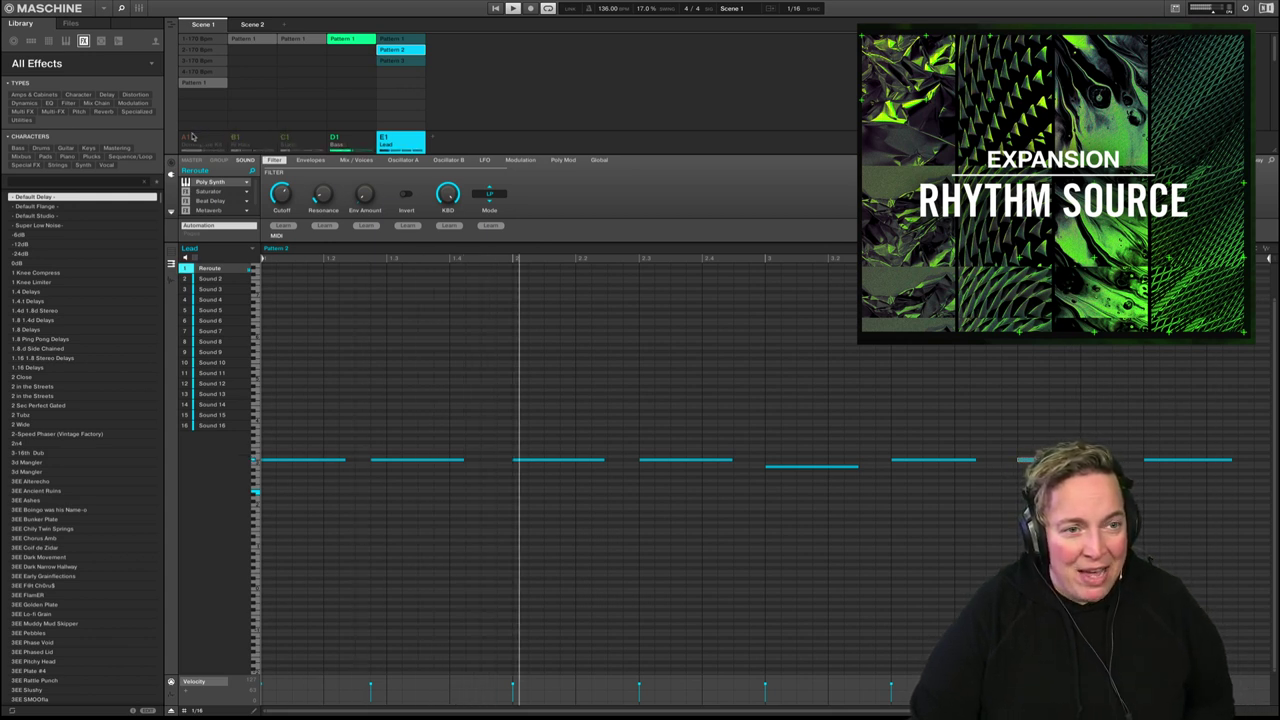
Bring all groups back in and unmute every sound of the Donkey Shoe Kit
{"action": "left_click", "coordinate": [192, 137]}
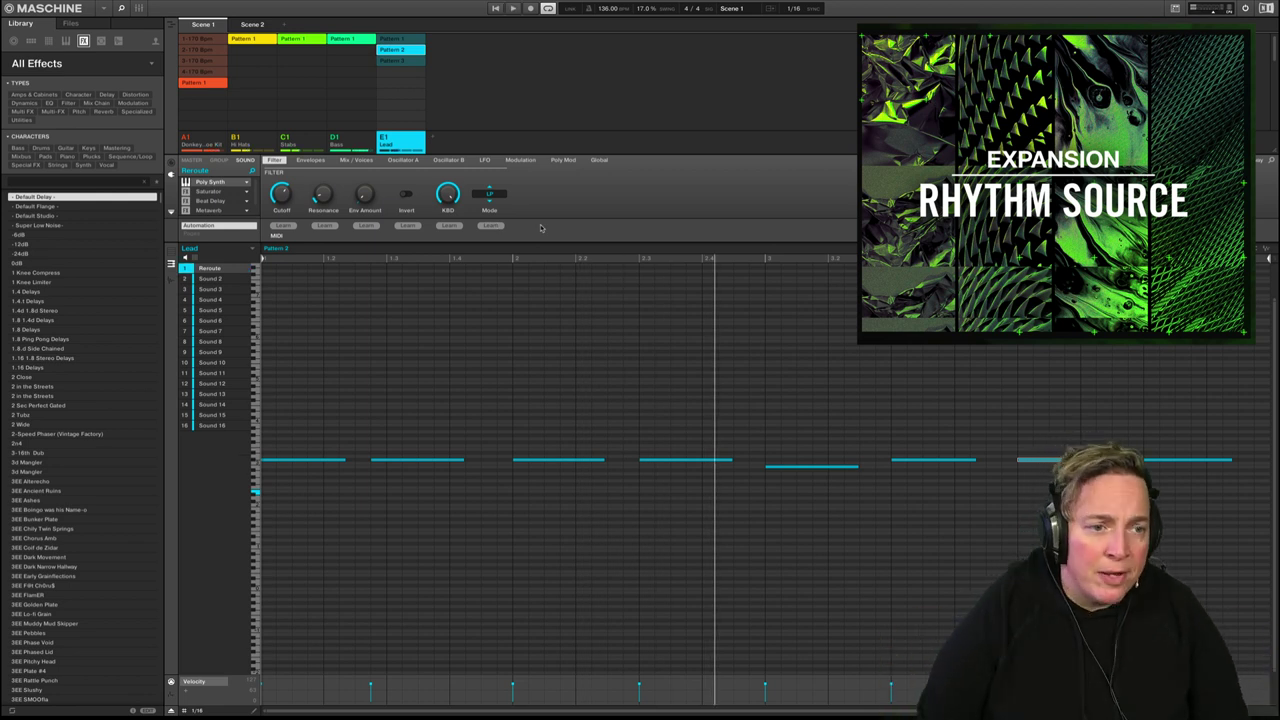
{"action": "left_click", "coordinate": [214, 141]}
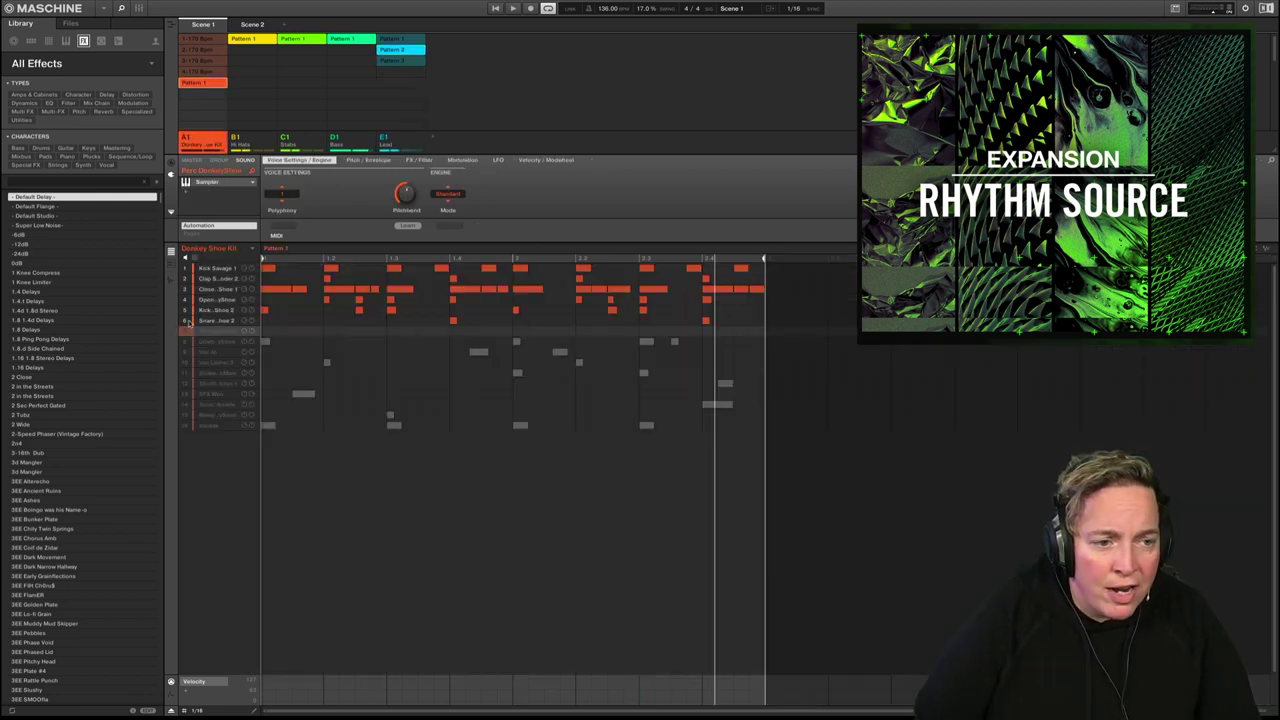
{"action": "left_click", "coordinate": [185, 343]}
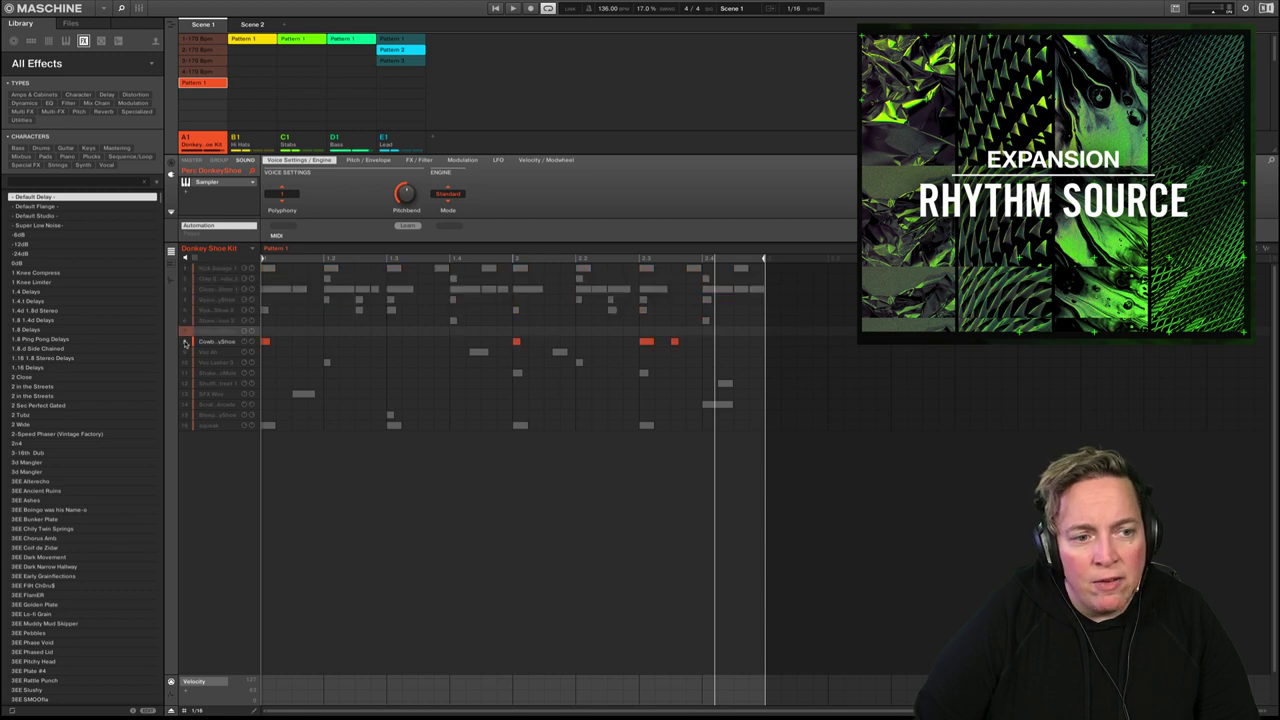
{"action": "left_click", "coordinate": [185, 343]}
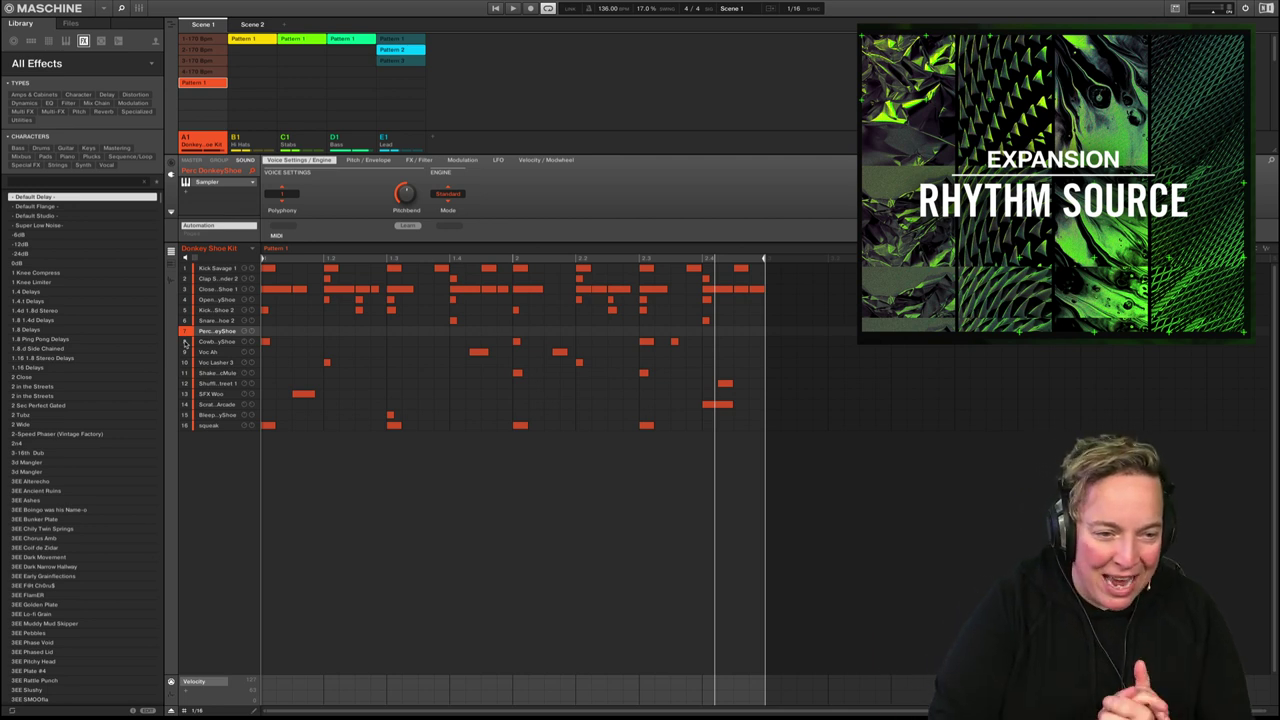
Filter the library's groups to the Rhythm Source expansion
{"action": "left_click", "coordinate": [31, 40]}
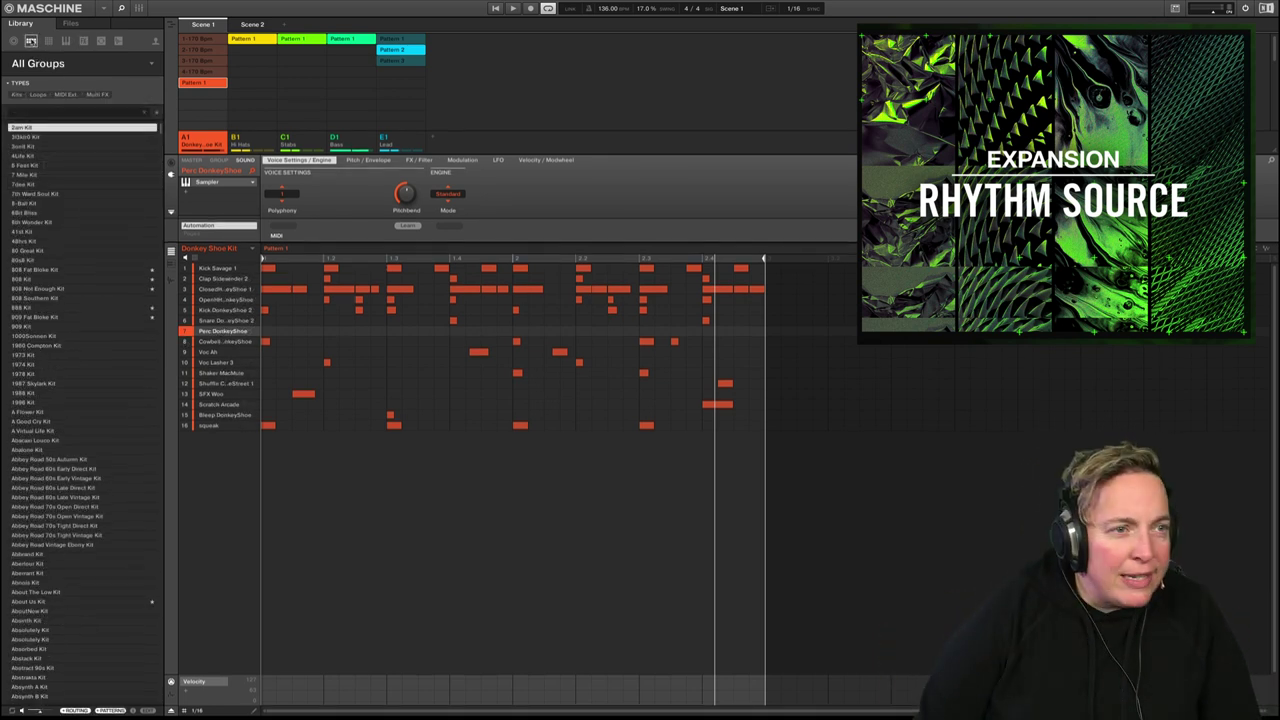
{"action": "left_click", "coordinate": [153, 66]}
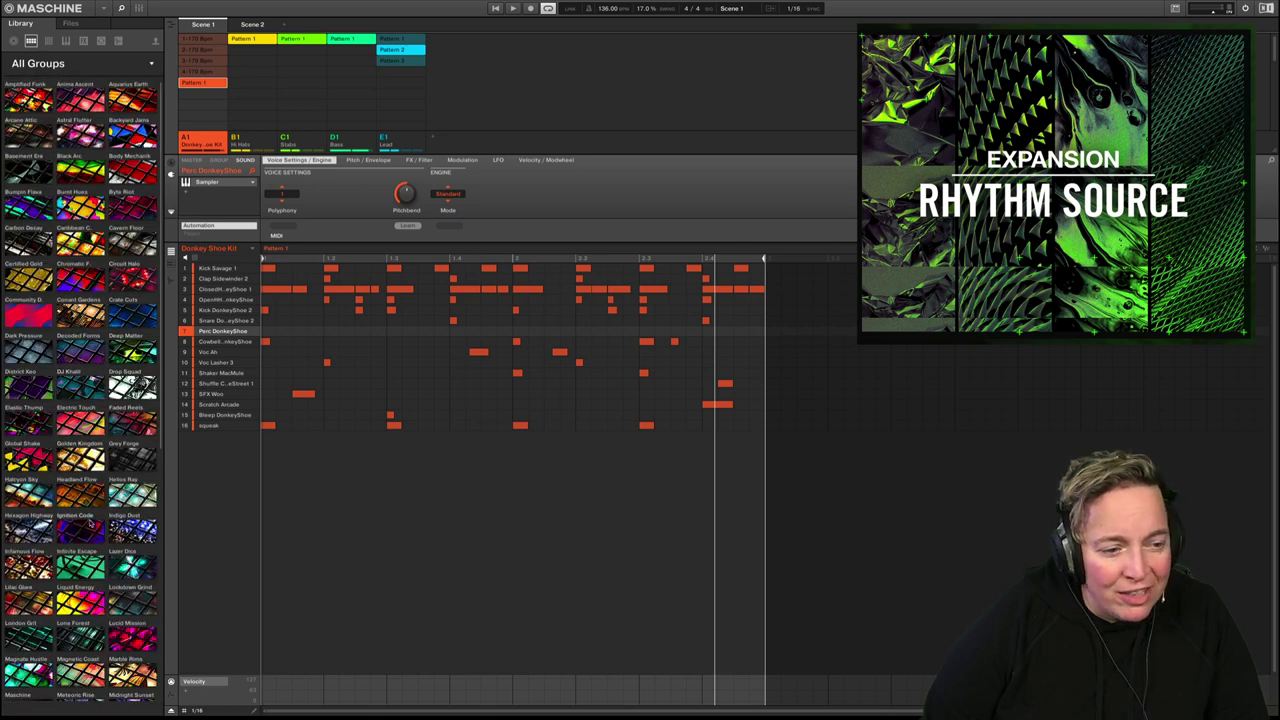
{"action": "scroll", "coordinate": [80, 390], "scroll_direction": "down", "scroll_amount": 5}
{"action": "scroll", "coordinate": [85, 681], "scroll_direction": "down", "scroll_amount": 5}
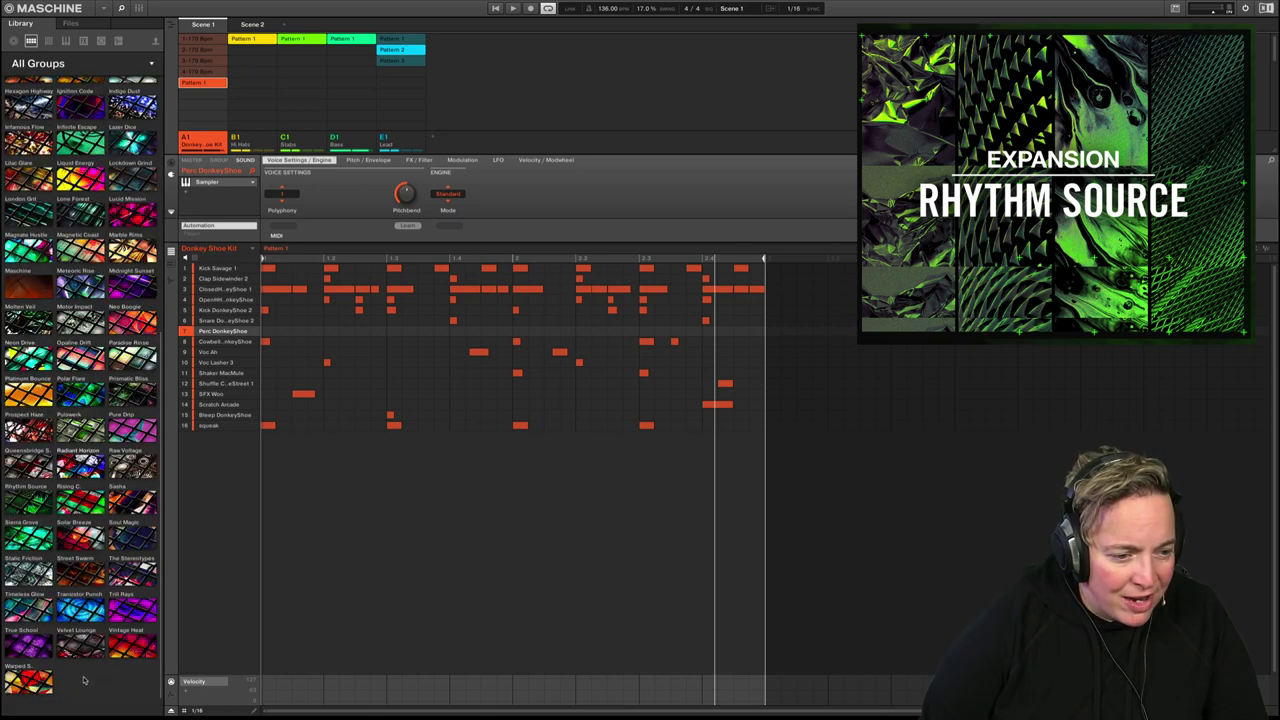
{"action": "left_click", "coordinate": [28, 500]}
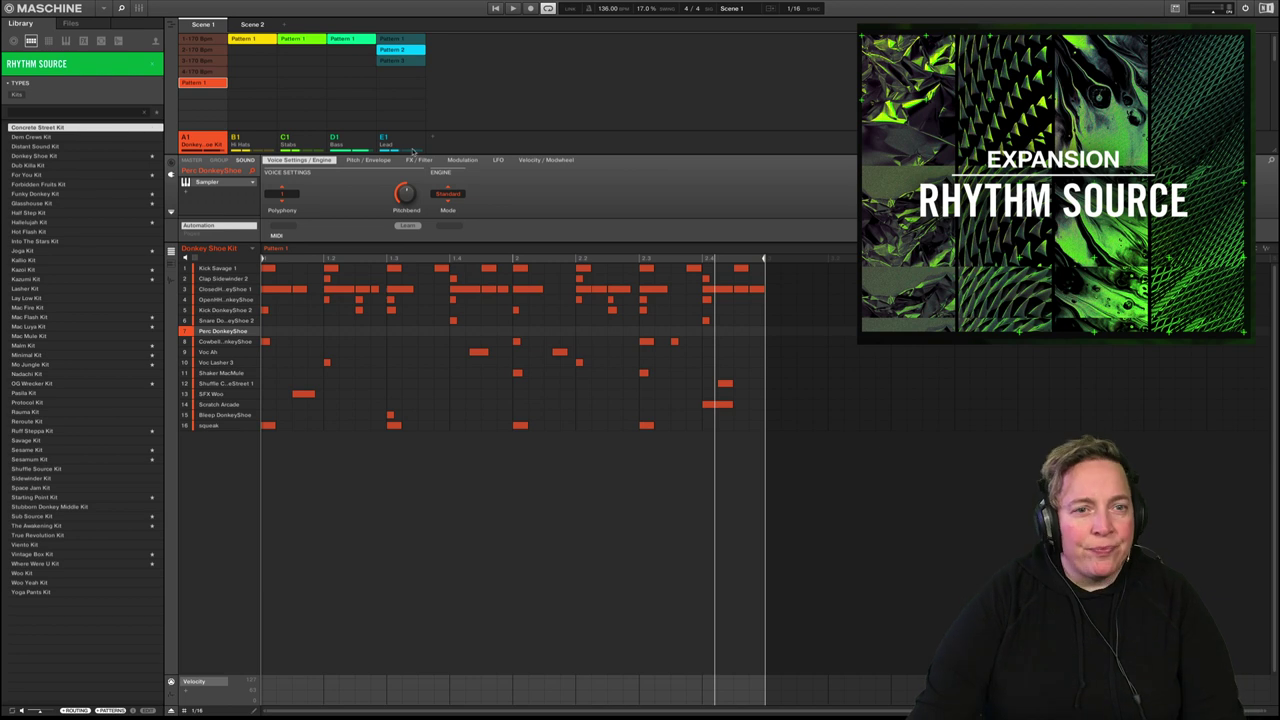
Add a new group after Lead, preview the Rhythm Source kits, and load the For You Kit into it with its patterns
{"action": "left_click", "coordinate": [432, 138]}
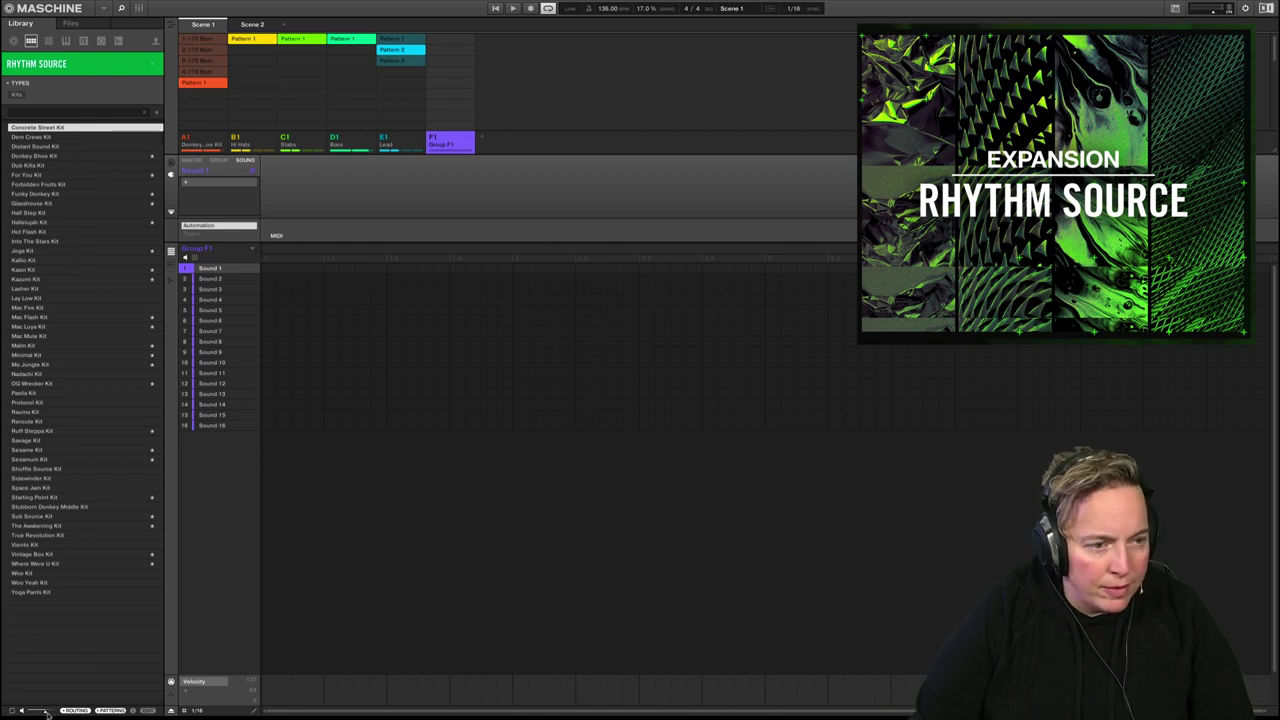
{"action": "left_click", "coordinate": [57, 138]}
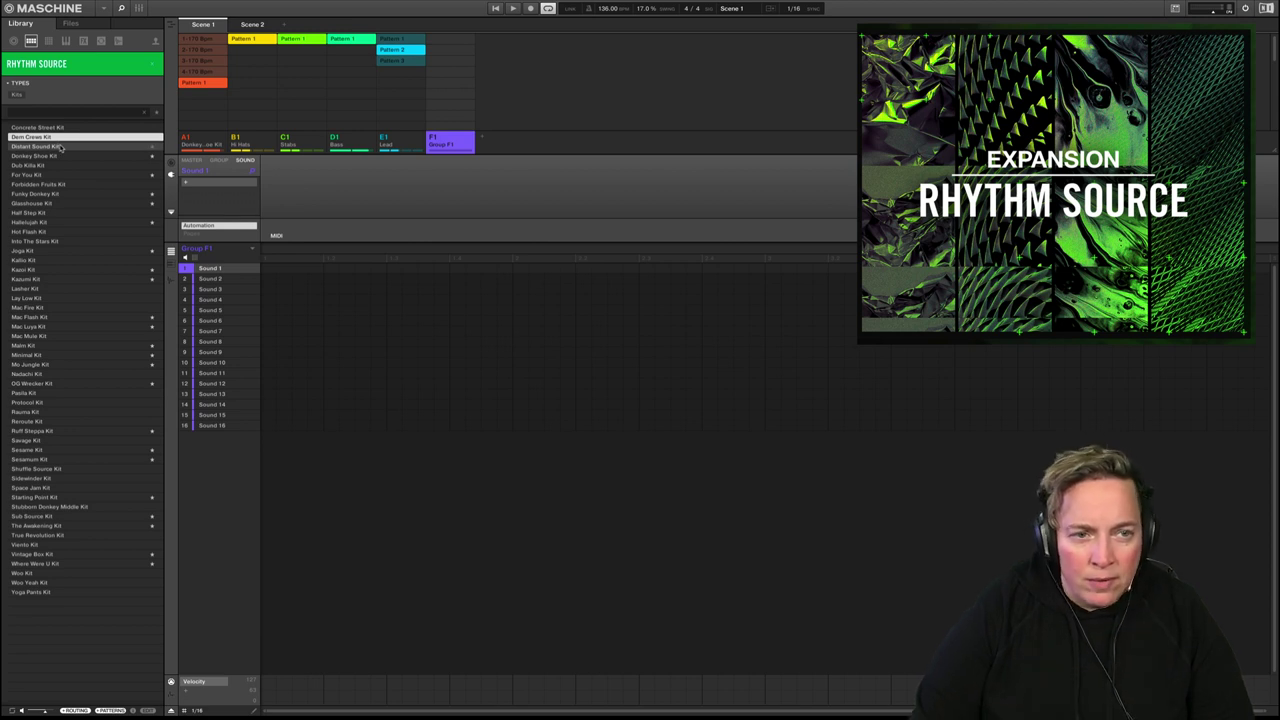
{"action": "left_click", "coordinate": [61, 147]}
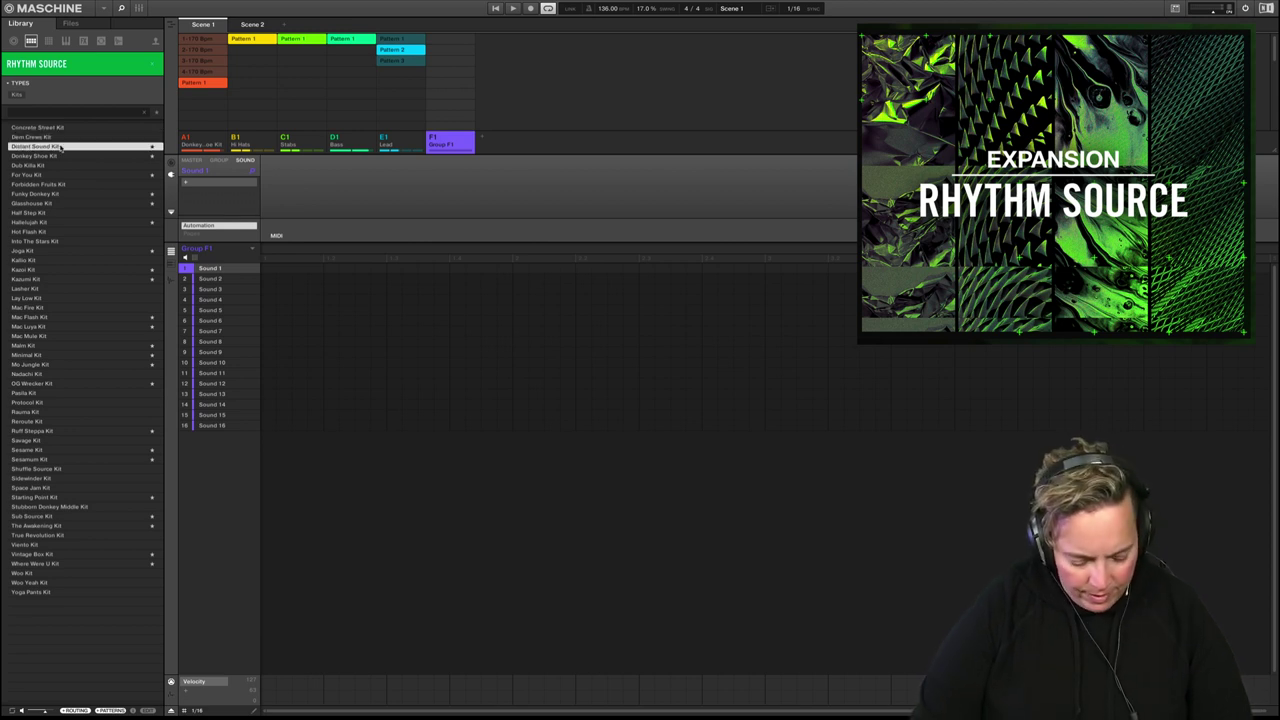
{"action": "left_click", "coordinate": [65, 157]}
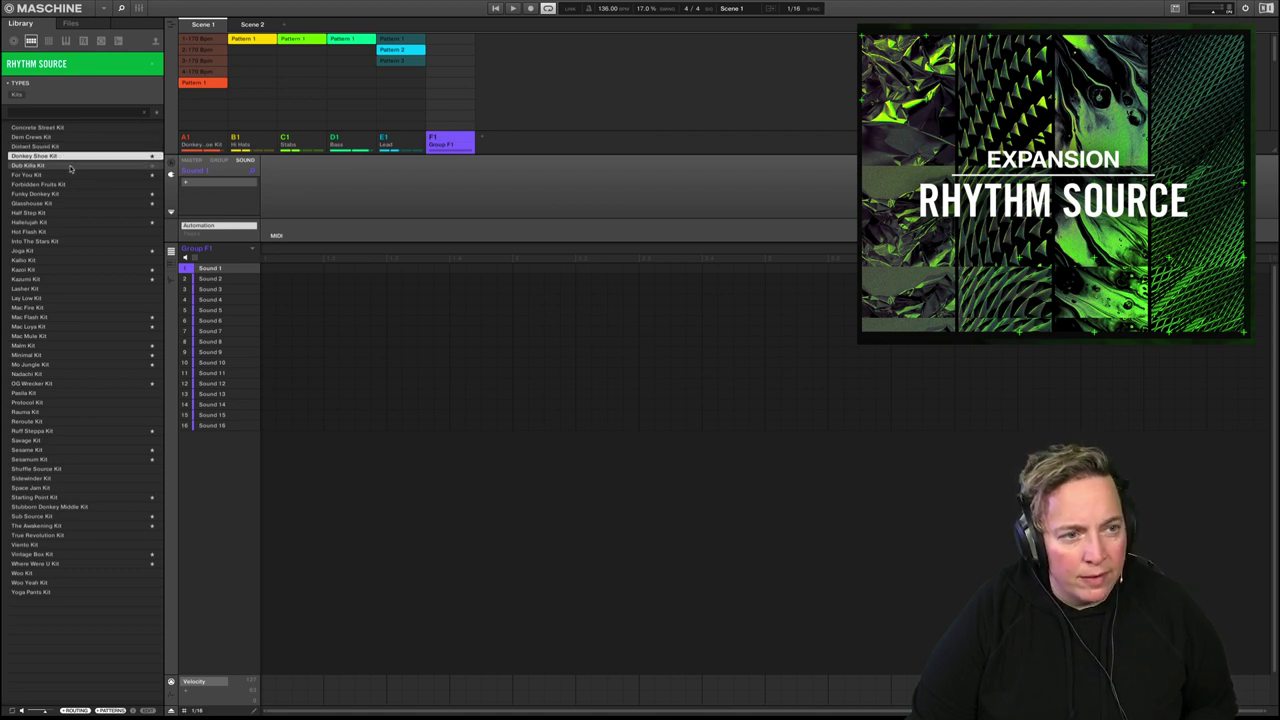
{"action": "left_click", "coordinate": [70, 166]}
{"action": "left_click", "coordinate": [75, 176]}
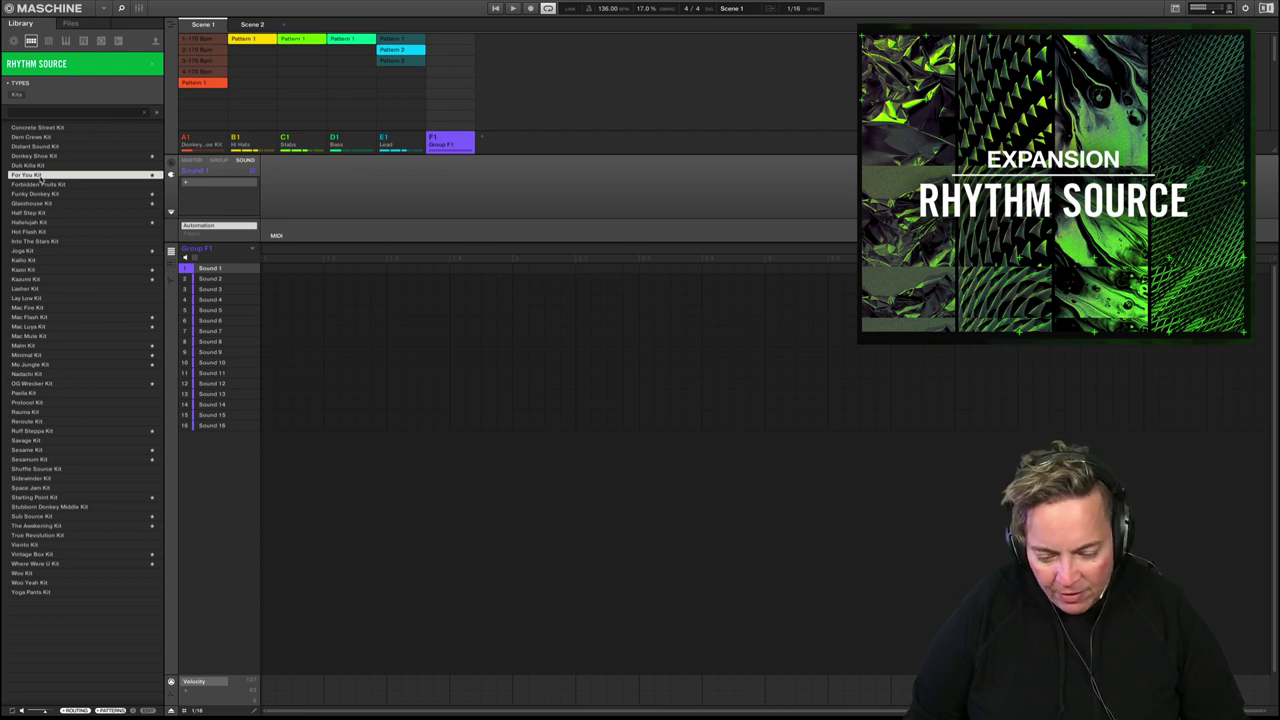
{"action": "double_click", "coordinate": [40, 176]}
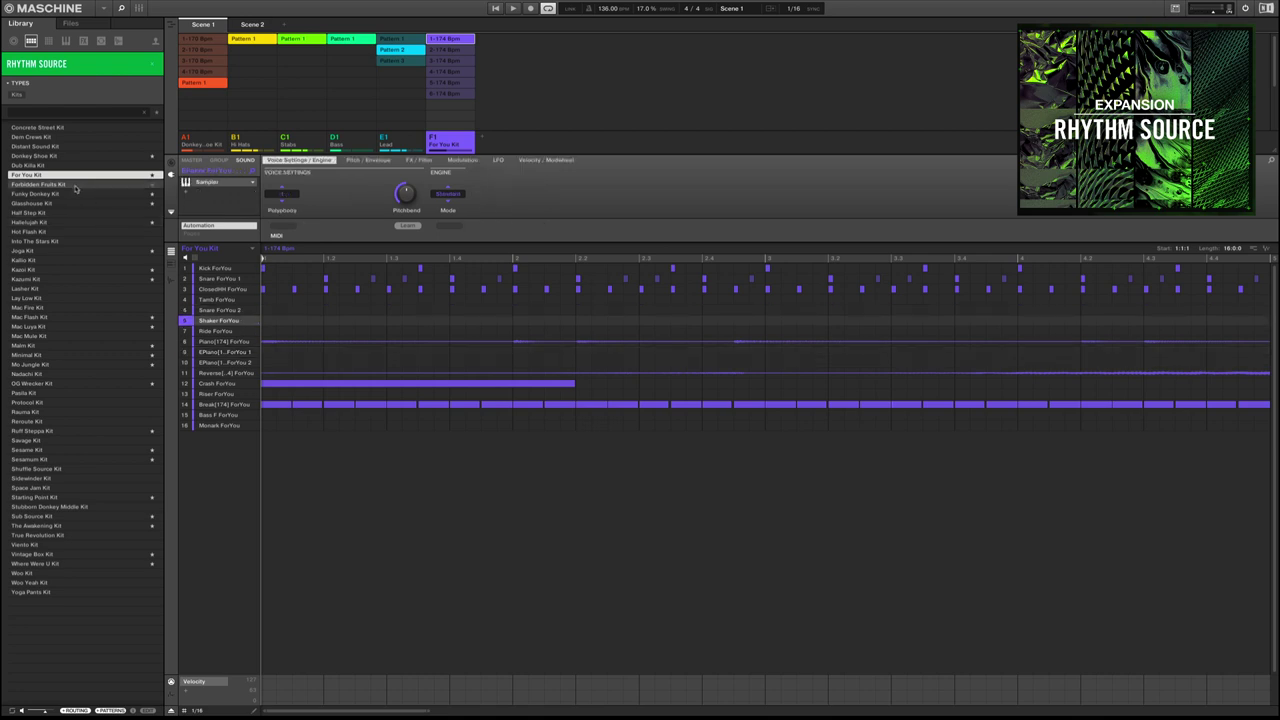
Preview further kits from Forbidden Fruits Kit onward and load the Kazumi Kit into group F1
{"action": "left_click", "coordinate": [72, 185]}
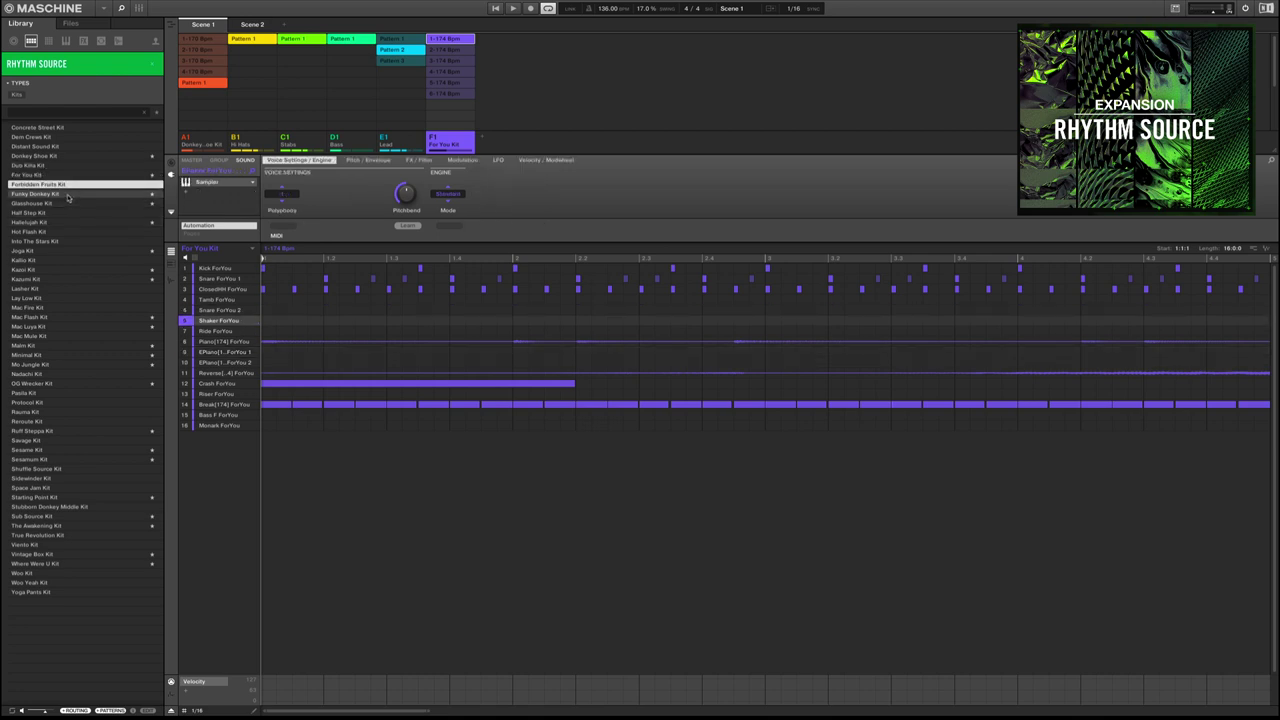
{"action": "left_click", "coordinate": [67, 194]}
{"action": "left_click", "coordinate": [67, 204]}
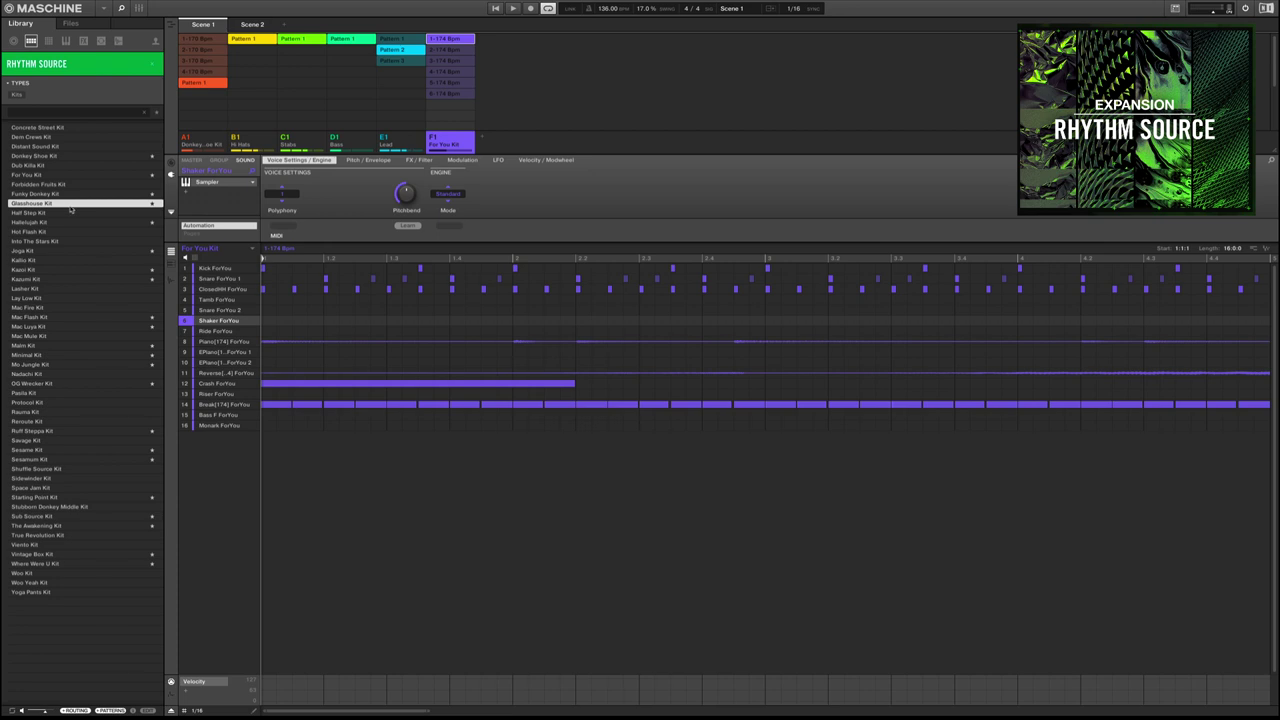
{"action": "left_click", "coordinate": [72, 223]}
{"action": "left_click", "coordinate": [77, 251]}
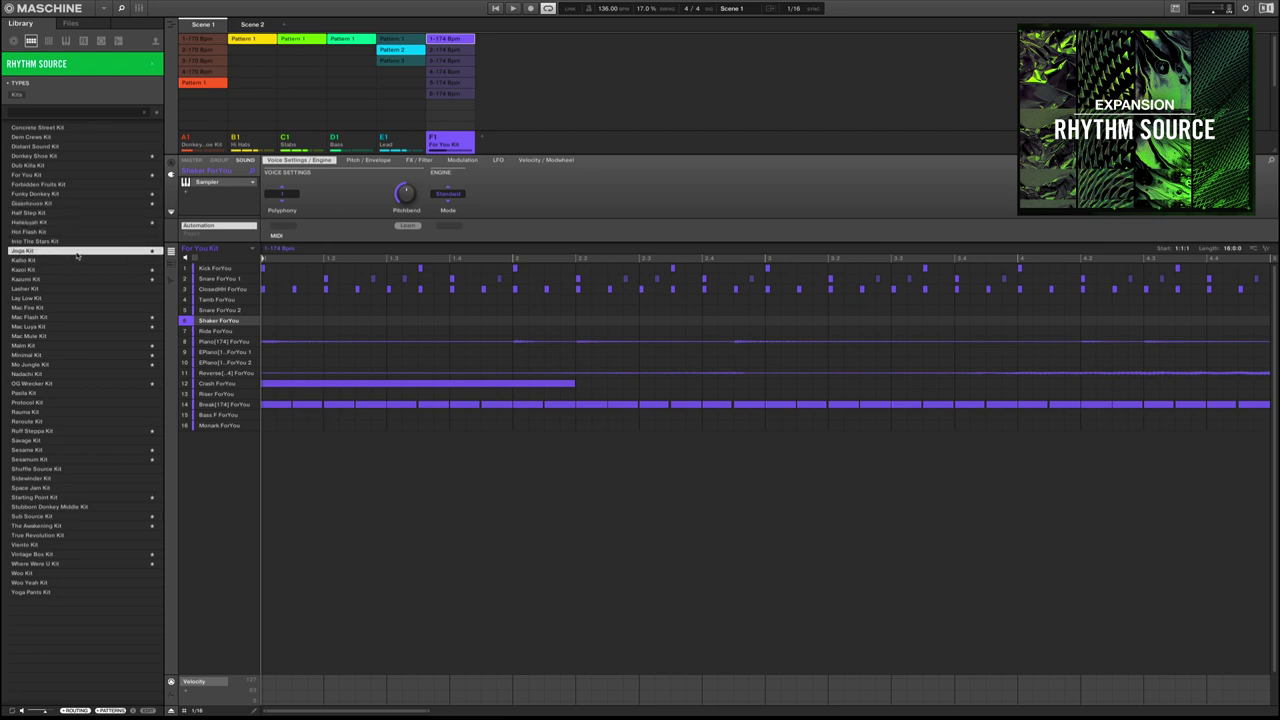
{"action": "left_click", "coordinate": [78, 279]}
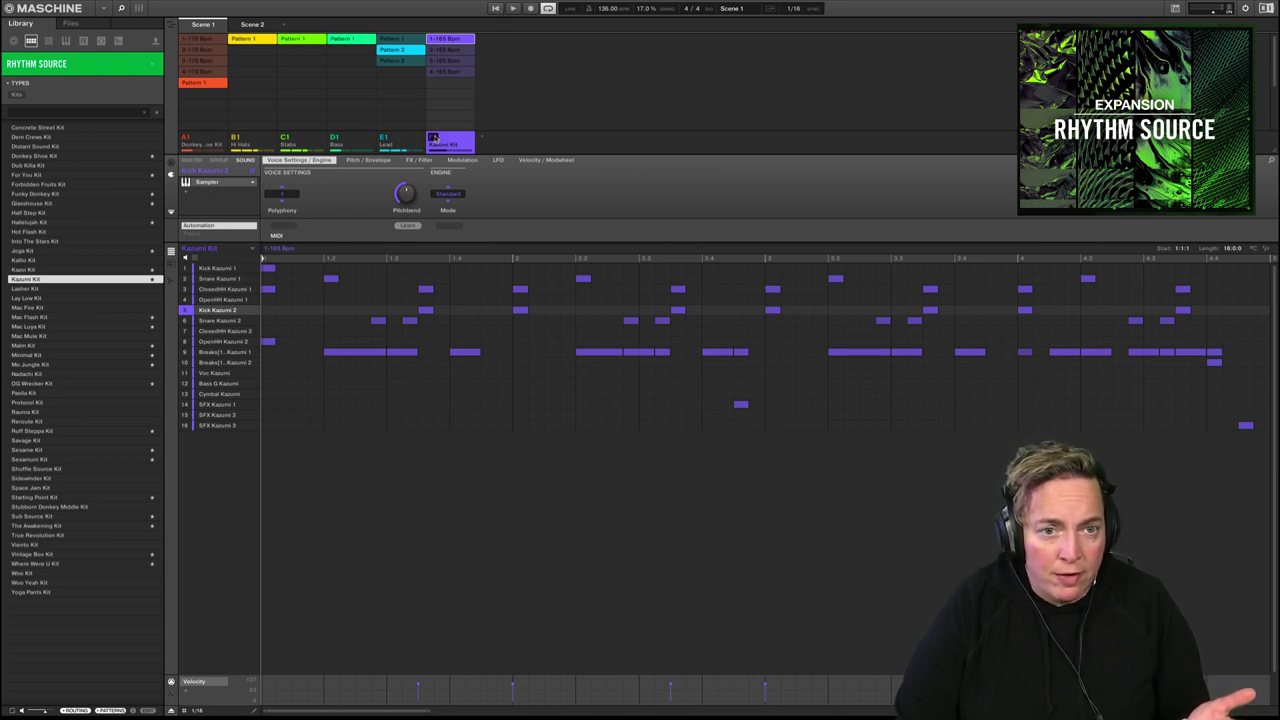
Solo the Kazumi Kit group and start playback
{"action": "right_click", "coordinate": [433, 137], "text": "shift"}
{"action": "key", "text": "space"}
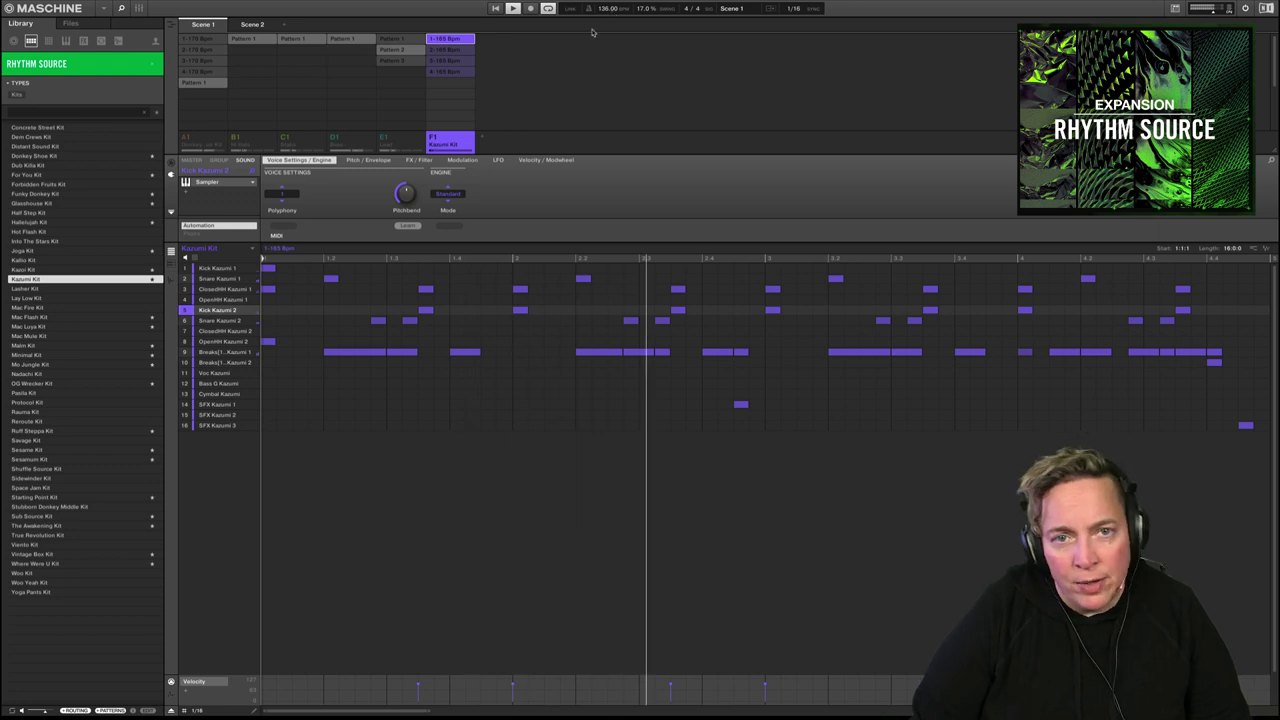
Audition the Kazumi Kit's 2-165 Bpm, 3-165 Bpm and 4-165 Bpm patterns one after another during playback
{"action": "left_click", "coordinate": [452, 49]}
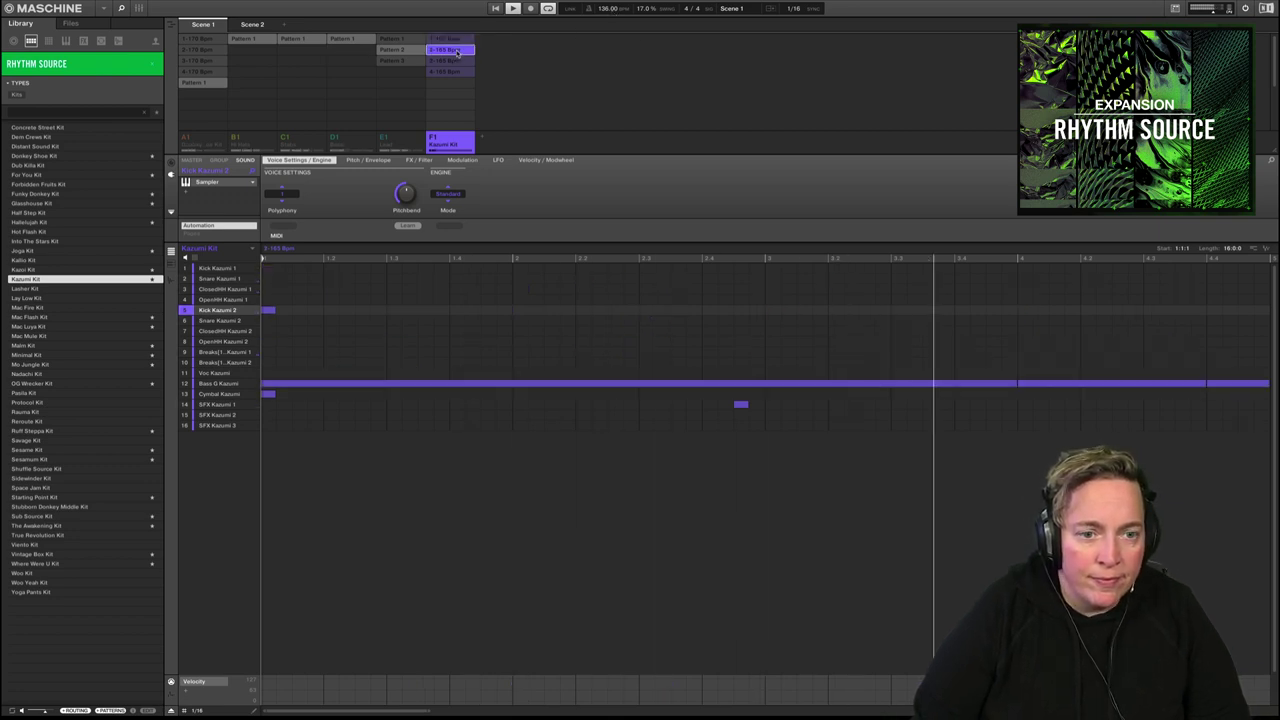
{"action": "left_click", "coordinate": [453, 60]}
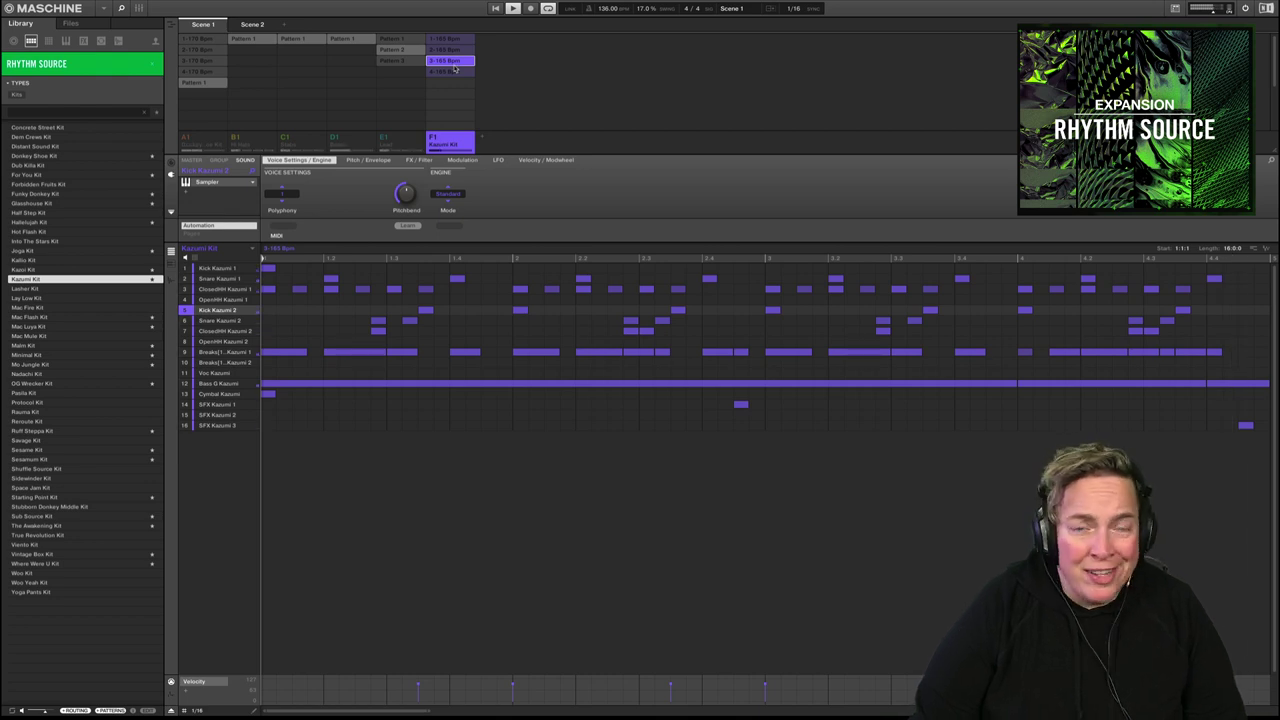
{"action": "left_click", "coordinate": [454, 72]}
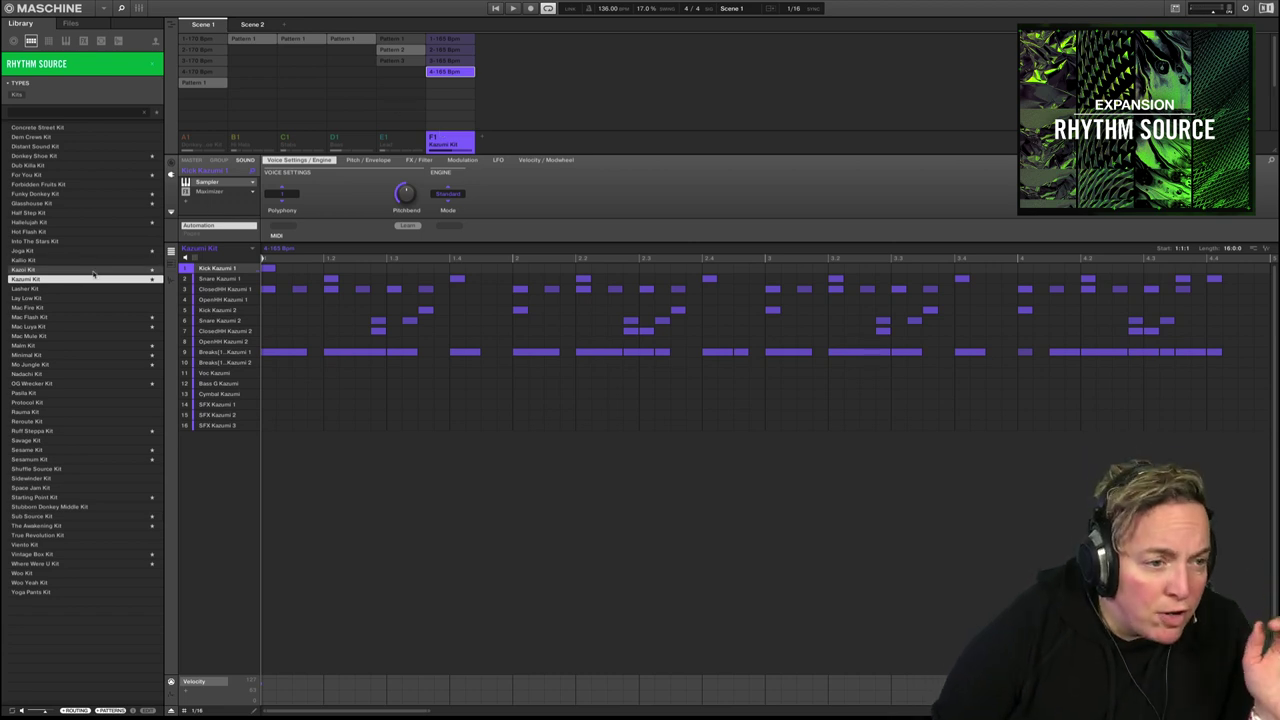
Preview the kits from Mac Flash Kit onward and load the Mo Jungle Kit with its patterns into group F1
{"action": "left_click", "coordinate": [91, 318]}
{"action": "left_click", "coordinate": [92, 327]}
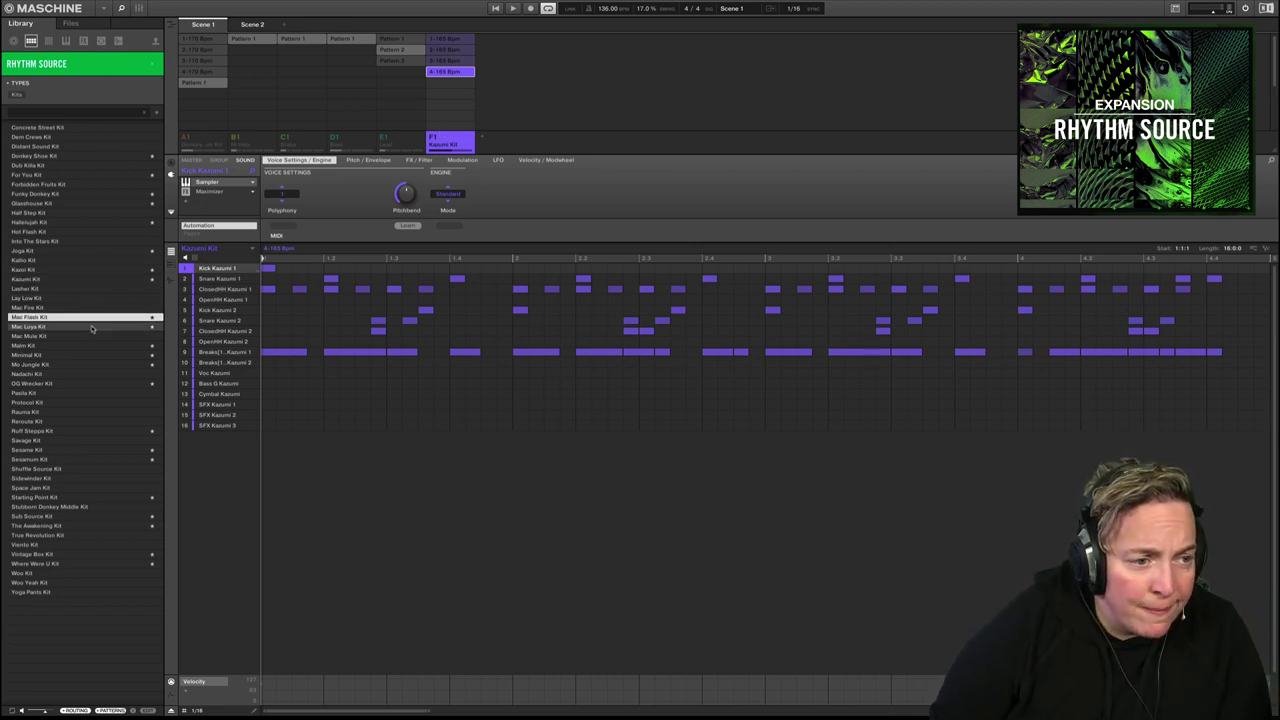
{"action": "left_click", "coordinate": [94, 337]}
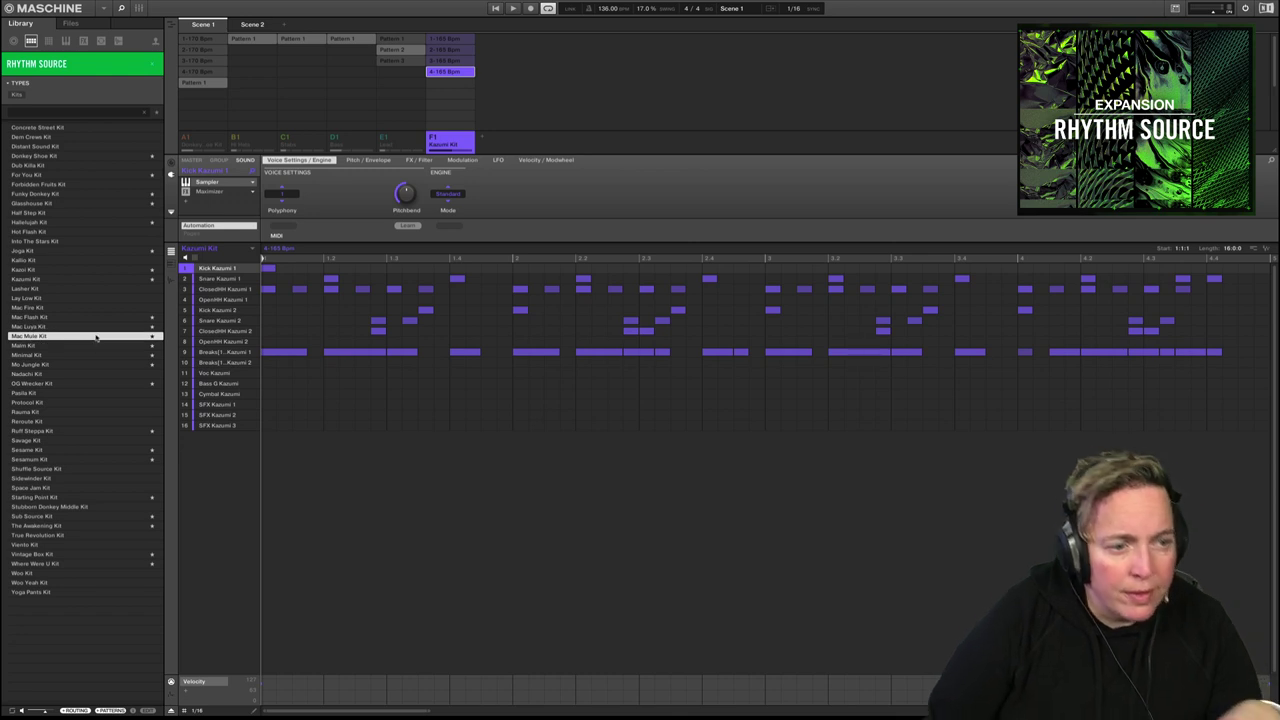
{"action": "left_click", "coordinate": [91, 346]}
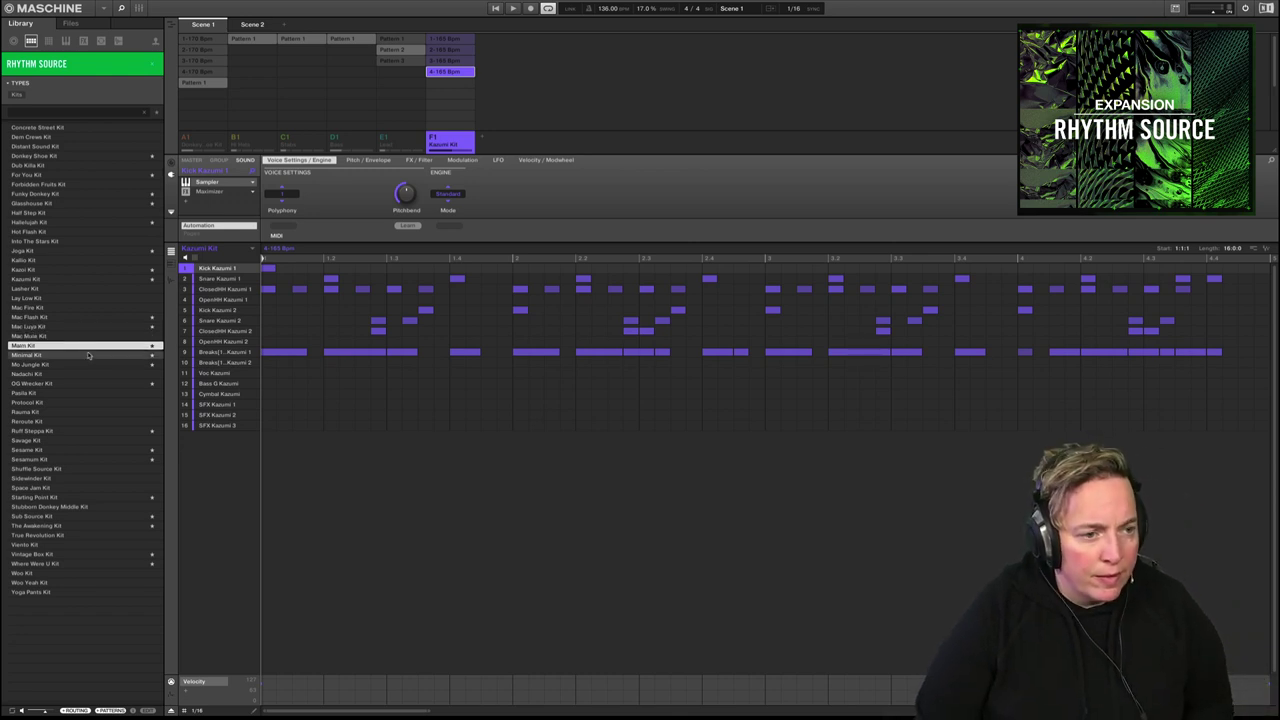
{"action": "left_click", "coordinate": [86, 356]}
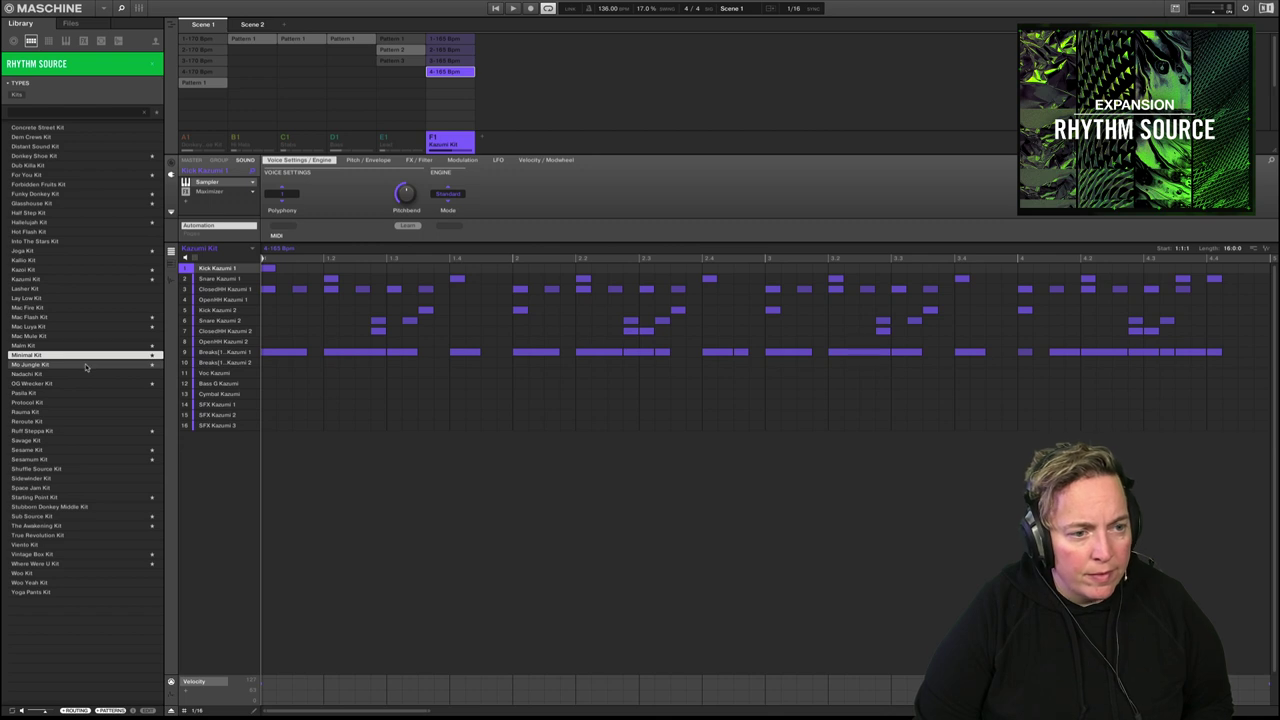
{"action": "left_click", "coordinate": [86, 365]}
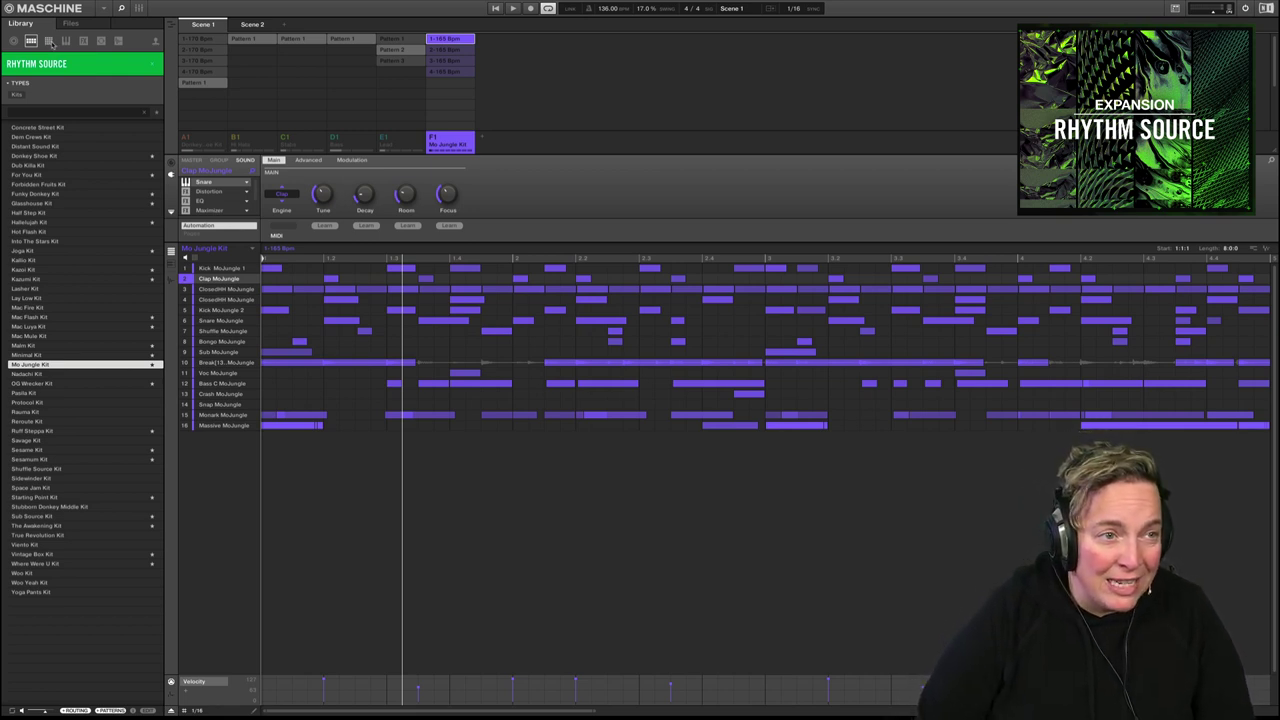
Show the Rhythm Source sounds in the library, preview Bass For You, and load Beat Verb into the first slot of an emptied group F1
{"action": "left_click", "coordinate": [48, 41]}
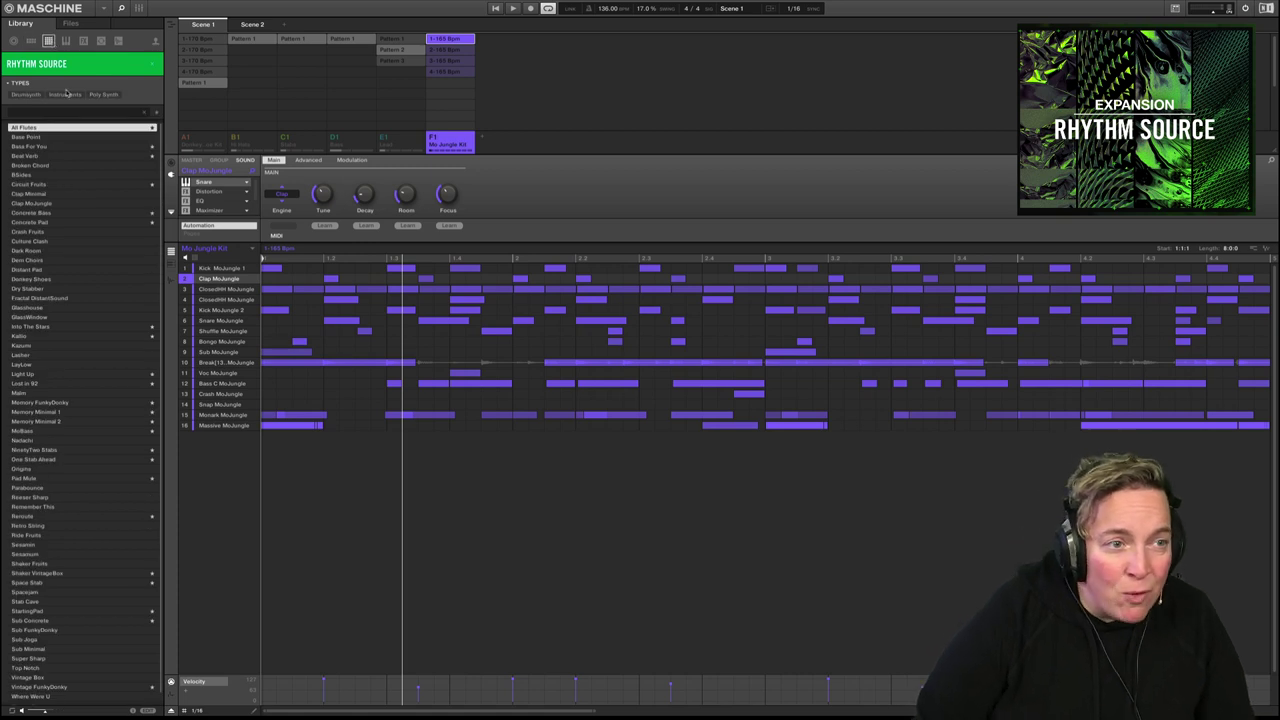
{"action": "scroll", "coordinate": [91, 163], "scroll_direction": "down", "scroll_amount": 1}
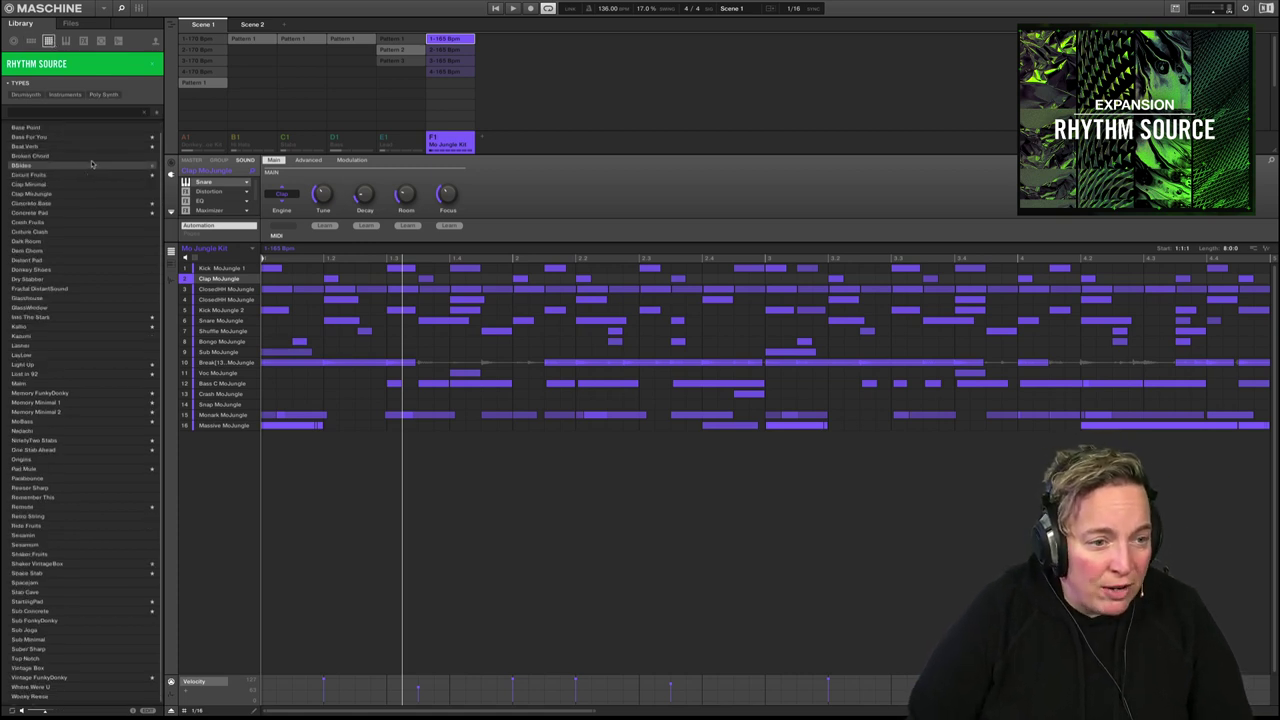
{"action": "scroll", "coordinate": [92, 328], "scroll_direction": "up", "scroll_amount": 1}
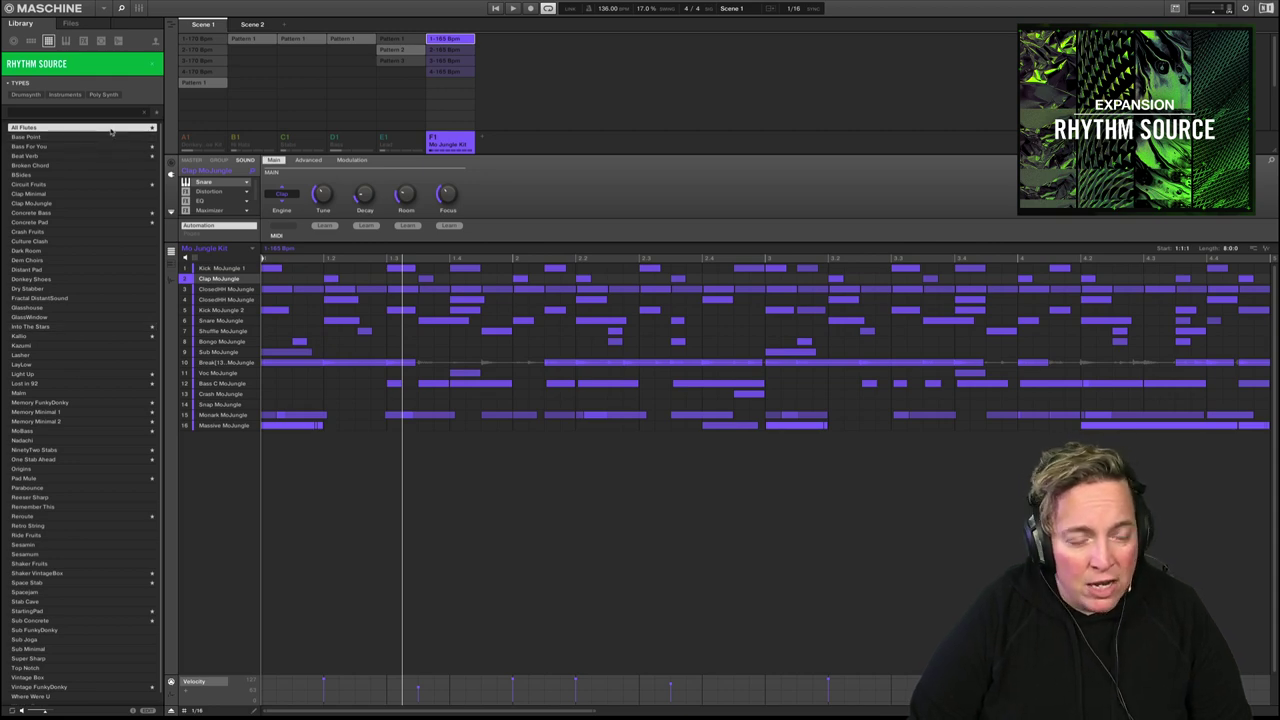
{"action": "left_click", "coordinate": [112, 146]}
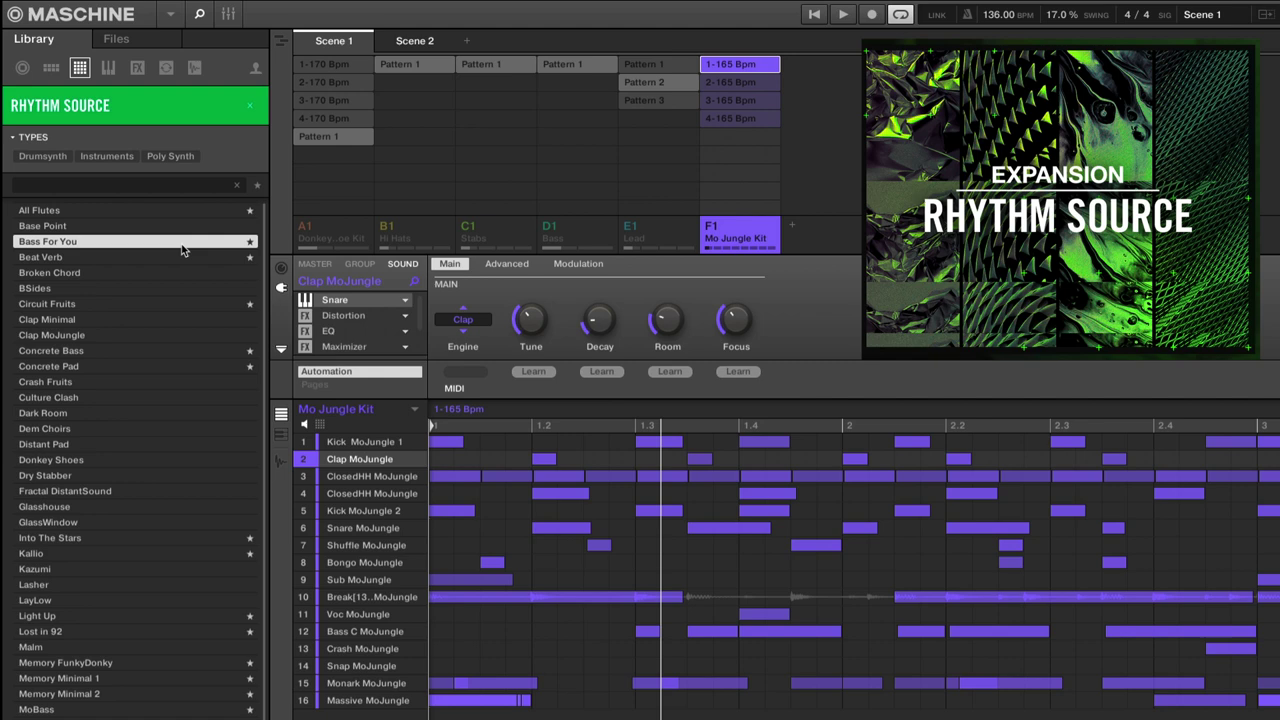
{"action": "left_click", "coordinate": [184, 262]}
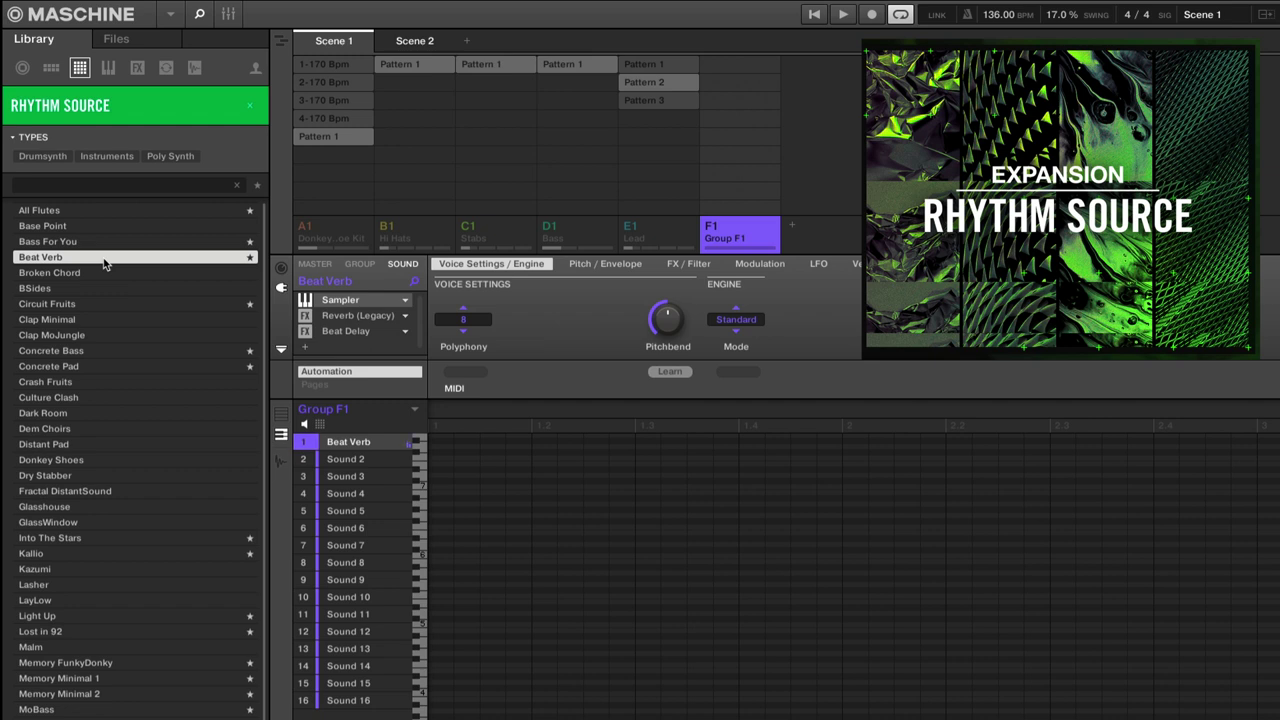
Preview the sounds from Broken Chord onward, and load Concrete Bass followed by Concrete Pad into F1's first sound slot
{"action": "left_click", "coordinate": [109, 269]}
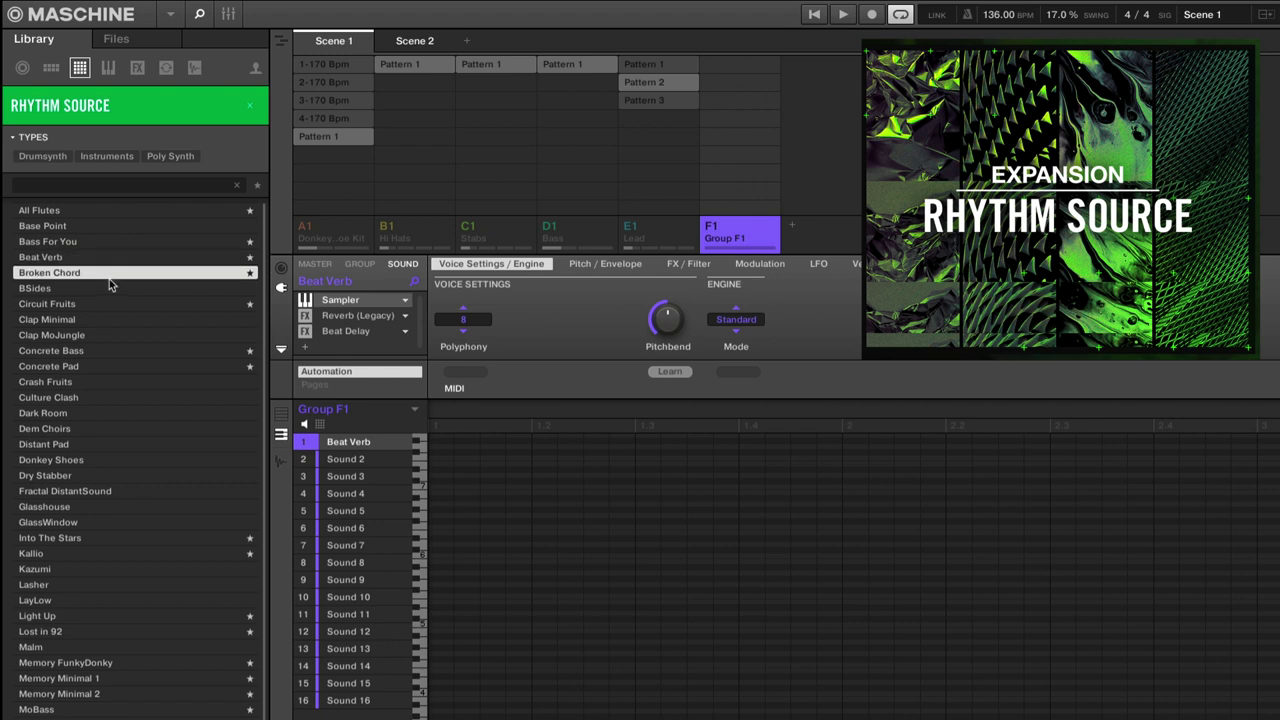
{"action": "left_click", "coordinate": [109, 288]}
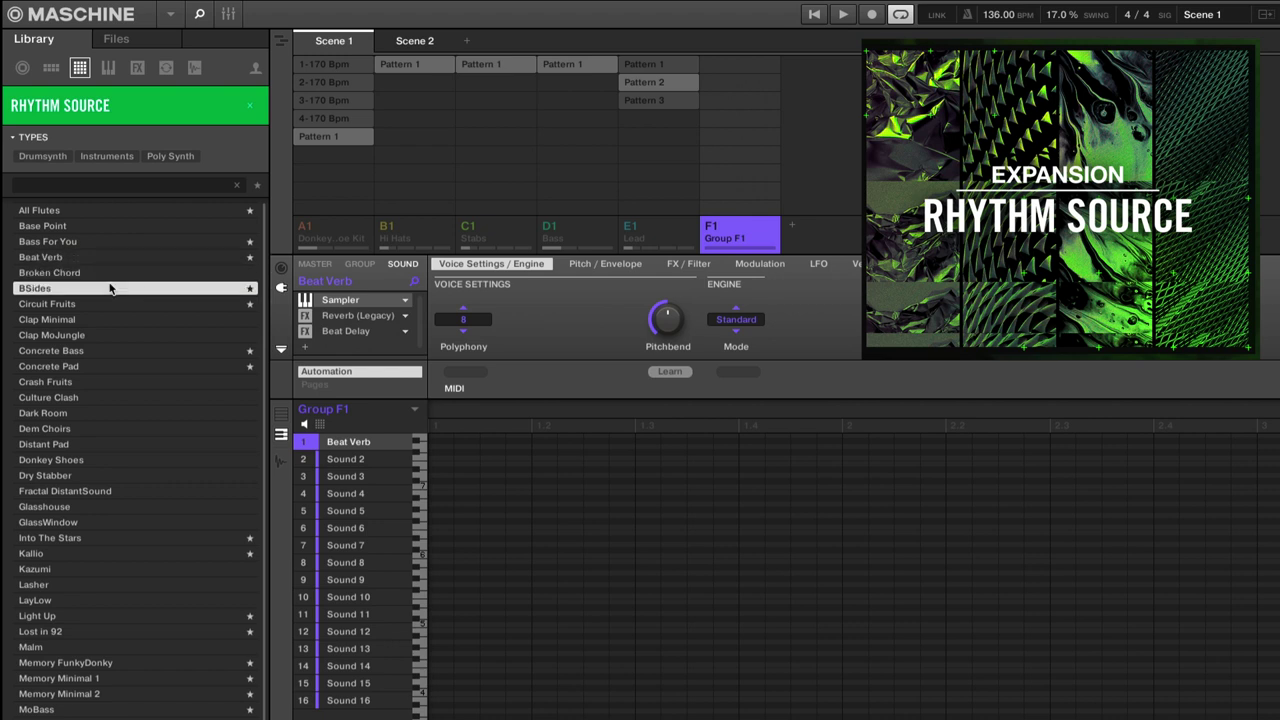
{"action": "key", "text": "Down"}
{"action": "key", "text": "Down"}
{"action": "key", "text": "Down"}
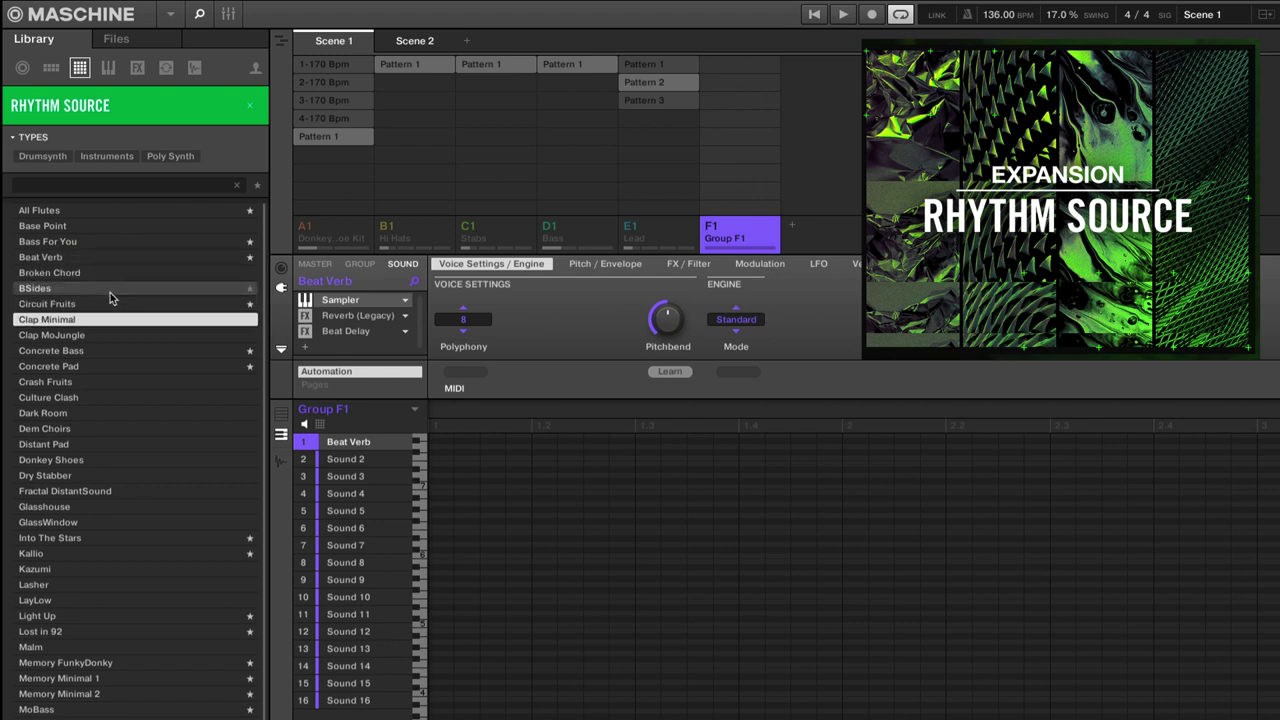
{"action": "key", "text": "Down"}
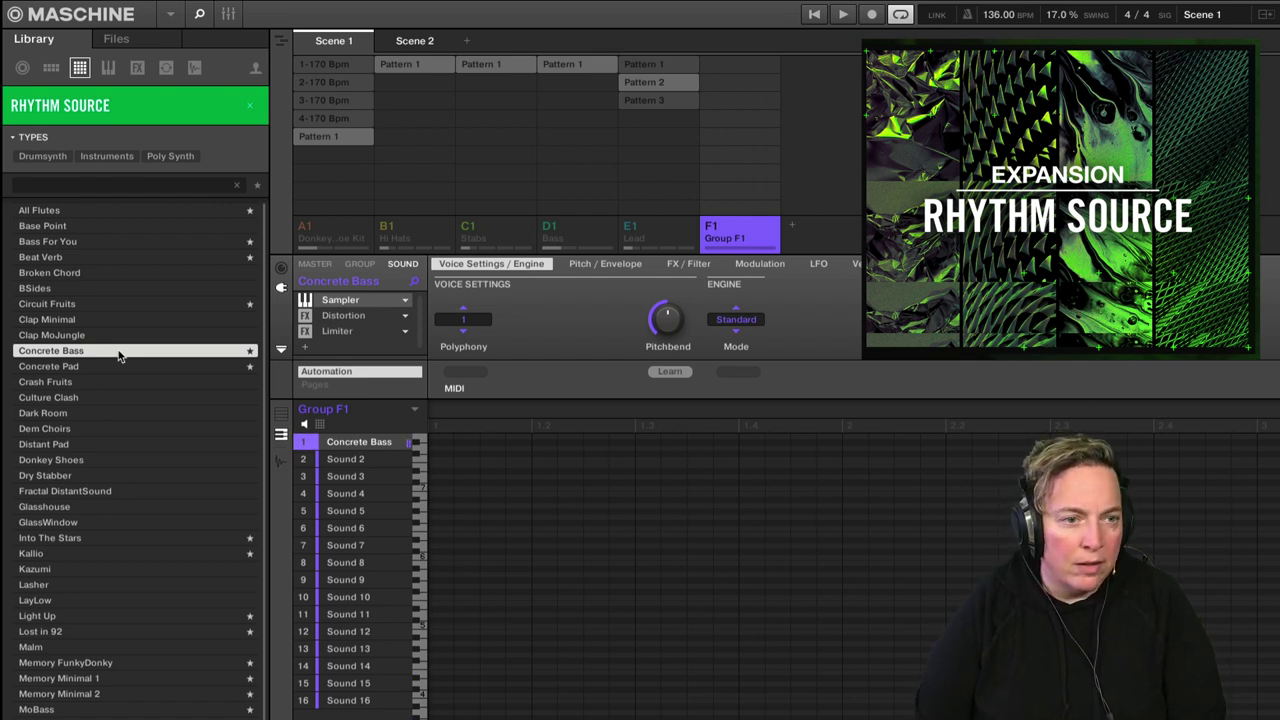
{"action": "left_click", "coordinate": [109, 368]}
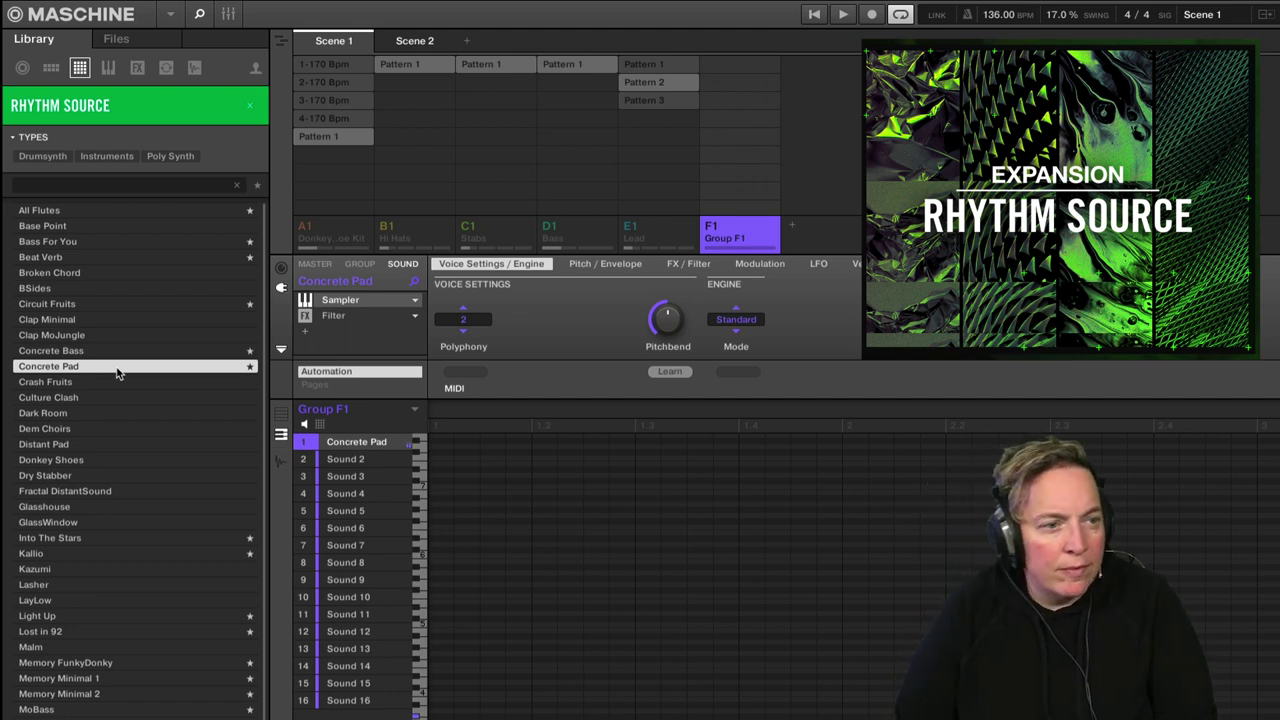
Preview the sounds from Crash Fruits to Dem Choirs and load Distant Pad into F1's first sound slot
{"action": "left_click", "coordinate": [127, 387]}
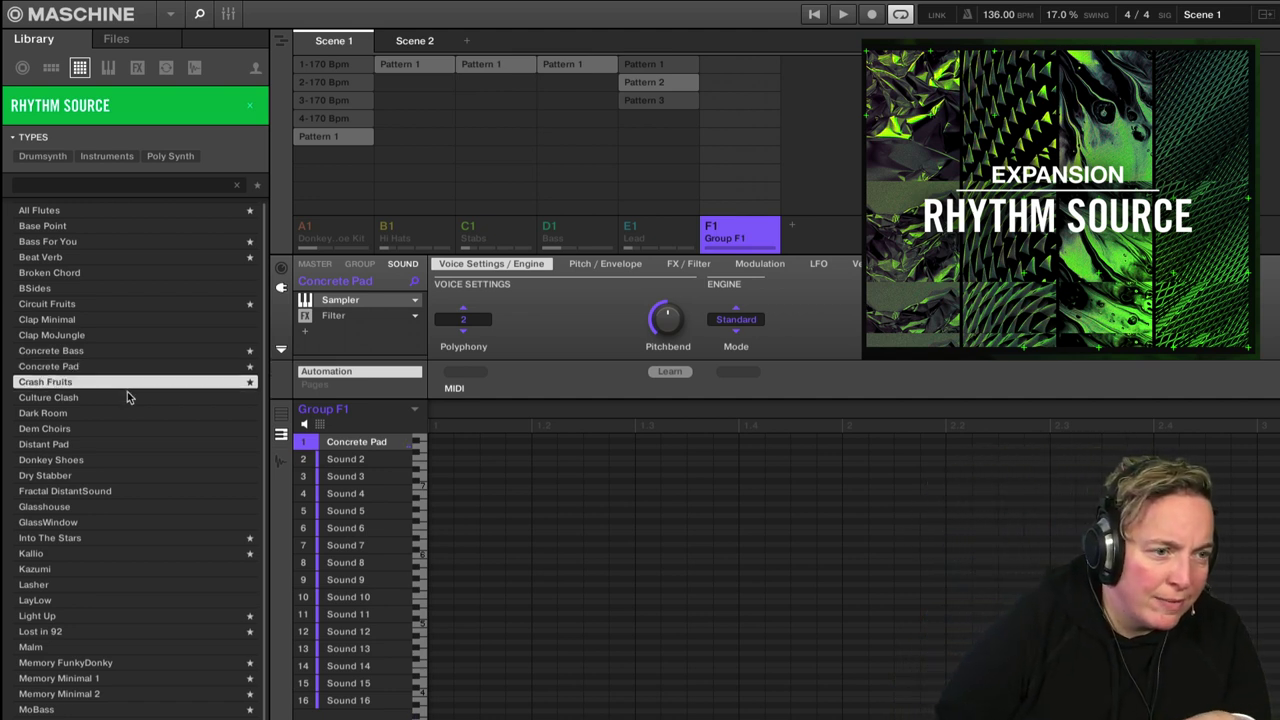
{"action": "left_click", "coordinate": [126, 398]}
{"action": "left_click", "coordinate": [122, 413]}
{"action": "left_click", "coordinate": [121, 429]}
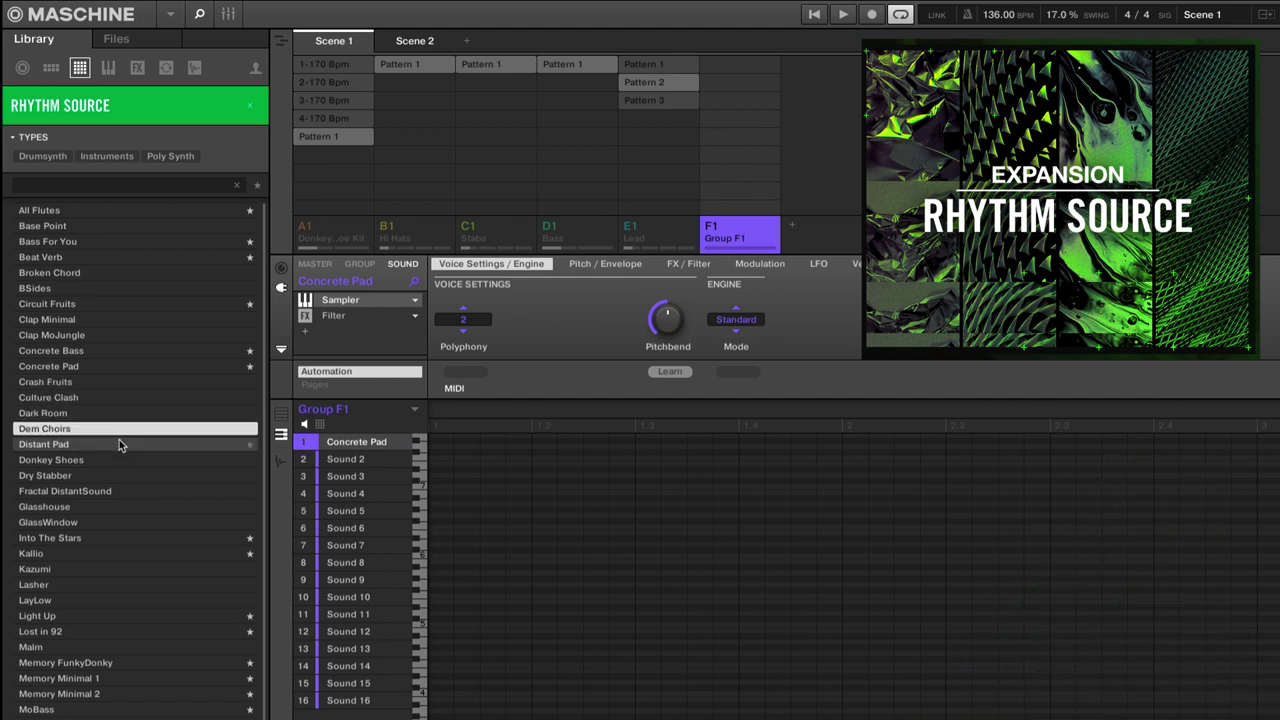
{"action": "left_click", "coordinate": [119, 443]}
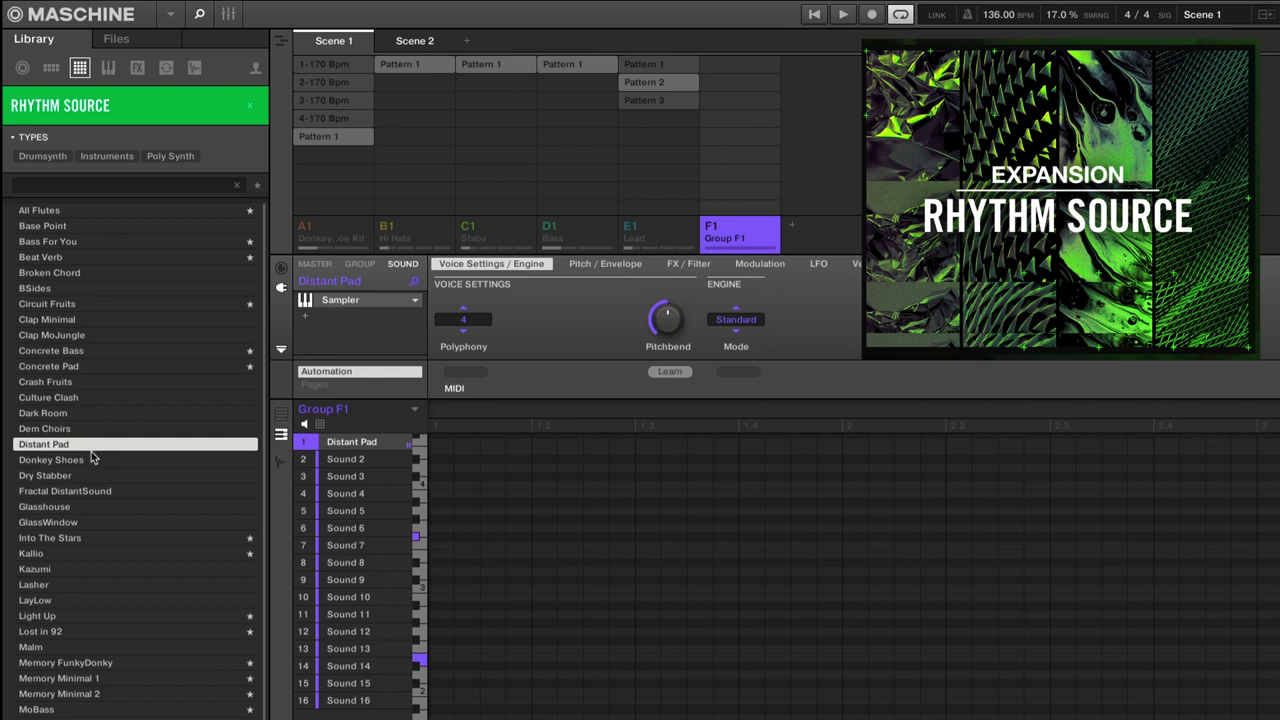
Preview the sounds from Donkey Shoes to LayLow, and load Light Up followed by Lost in 92 into F1's first sound slot
{"action": "left_click", "coordinate": [91, 458]}
{"action": "left_click", "coordinate": [91, 474]}
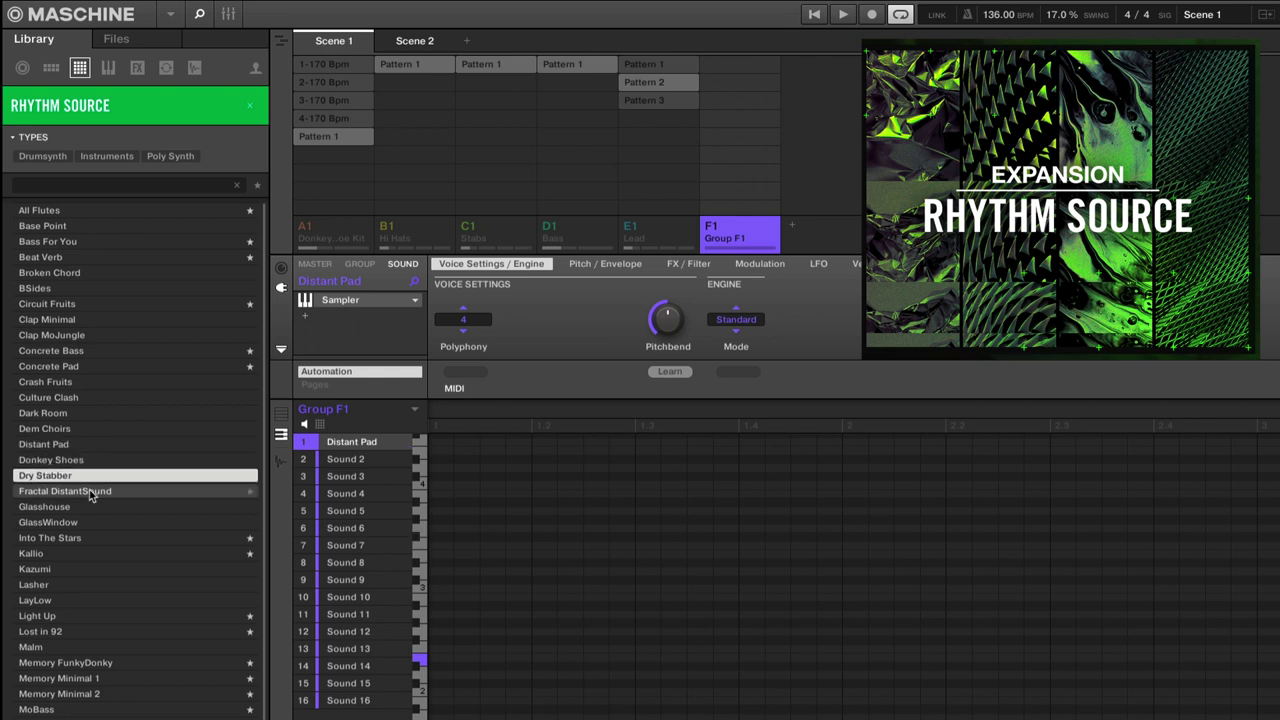
{"action": "left_click", "coordinate": [91, 492]}
{"action": "left_click", "coordinate": [97, 507]}
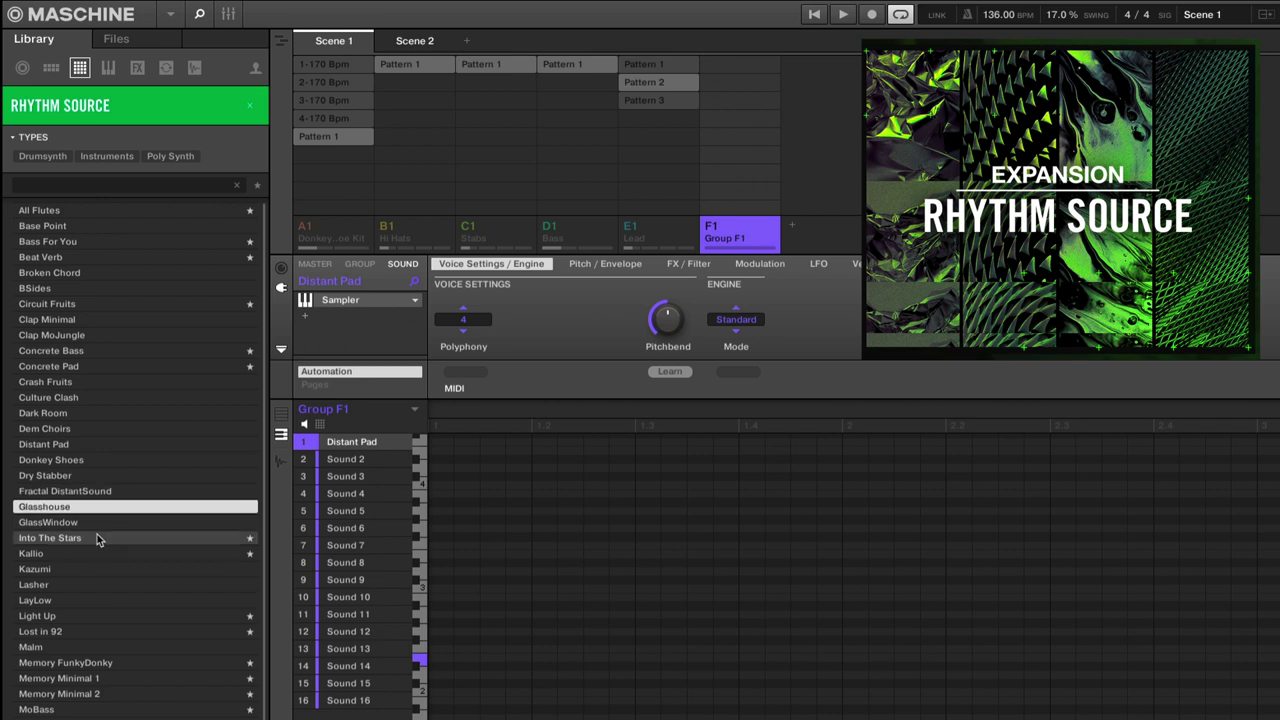
{"action": "left_click", "coordinate": [97, 536]}
{"action": "left_click", "coordinate": [95, 553]}
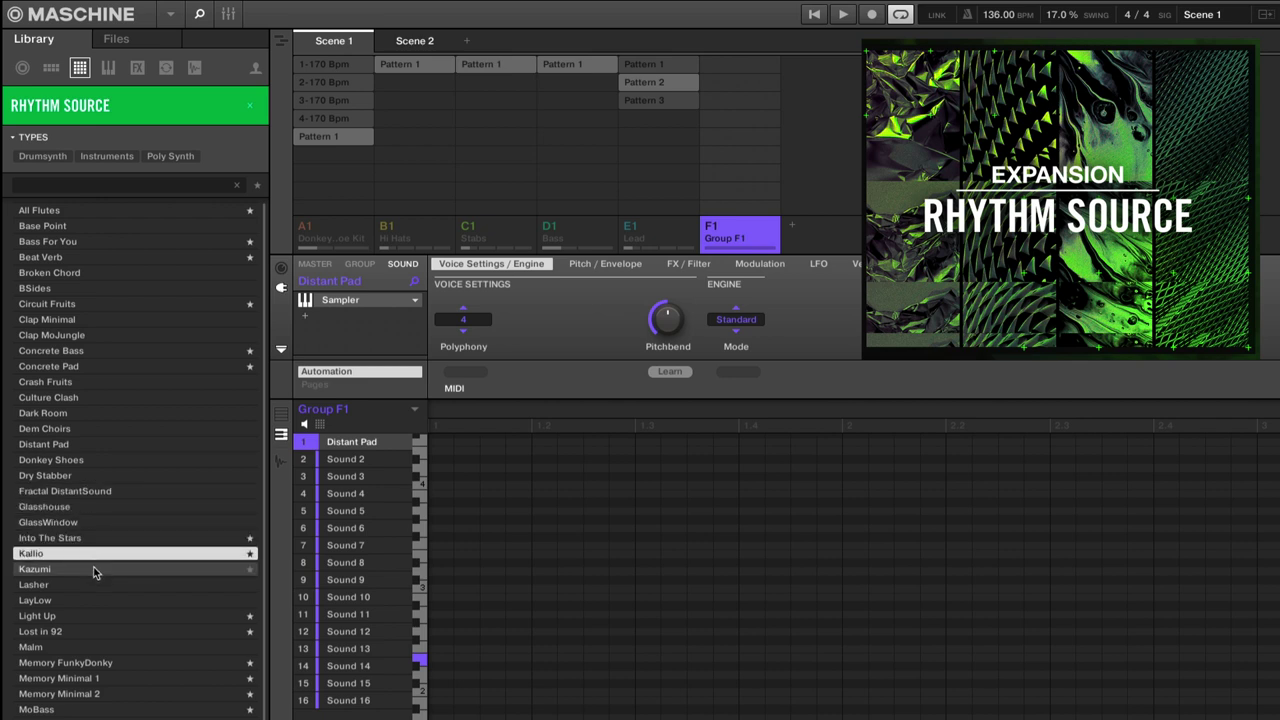
{"action": "left_click", "coordinate": [95, 571]}
{"action": "scroll", "coordinate": [97, 574], "scroll_direction": "down", "scroll_amount": 1}
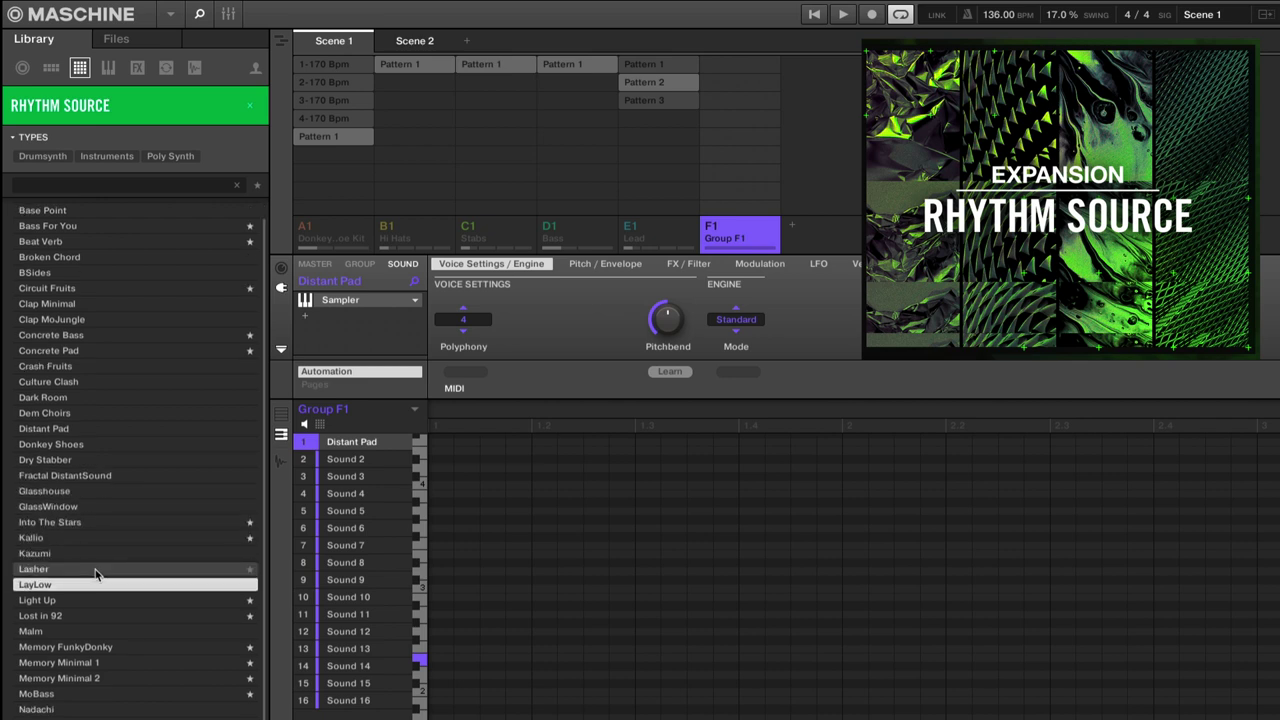
{"action": "left_click", "coordinate": [96, 602]}
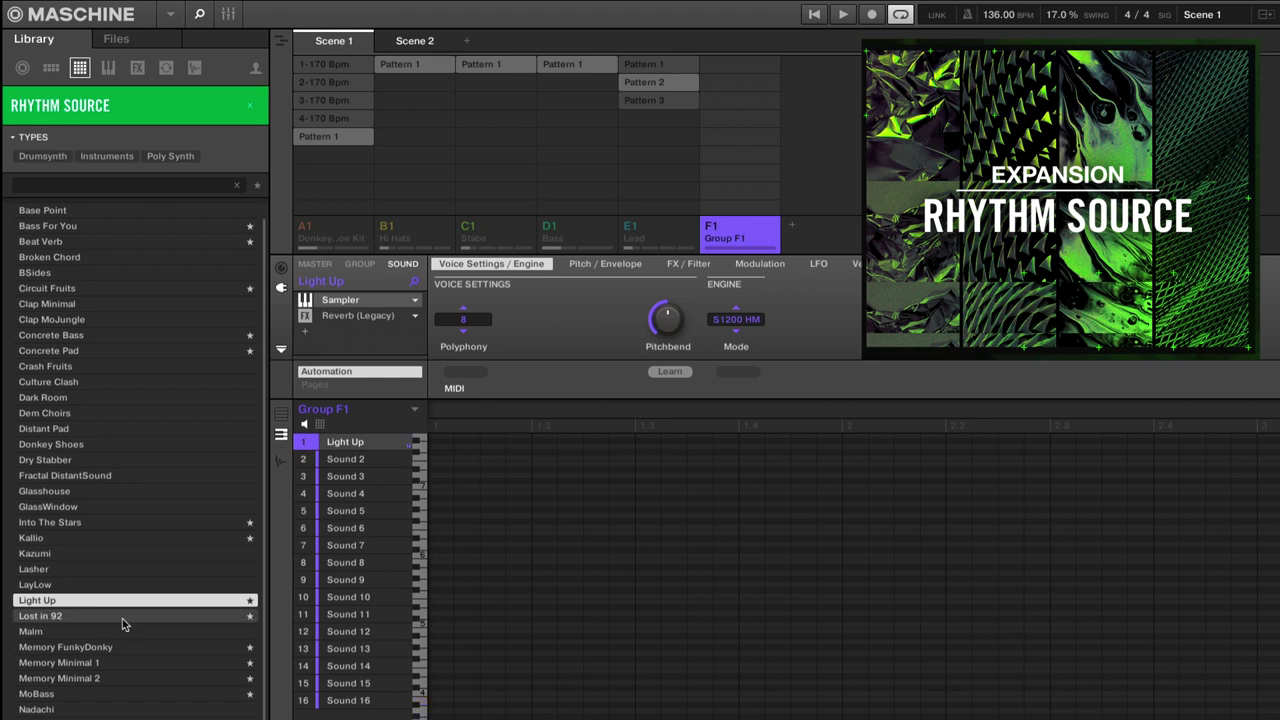
{"action": "left_click", "coordinate": [122, 618]}
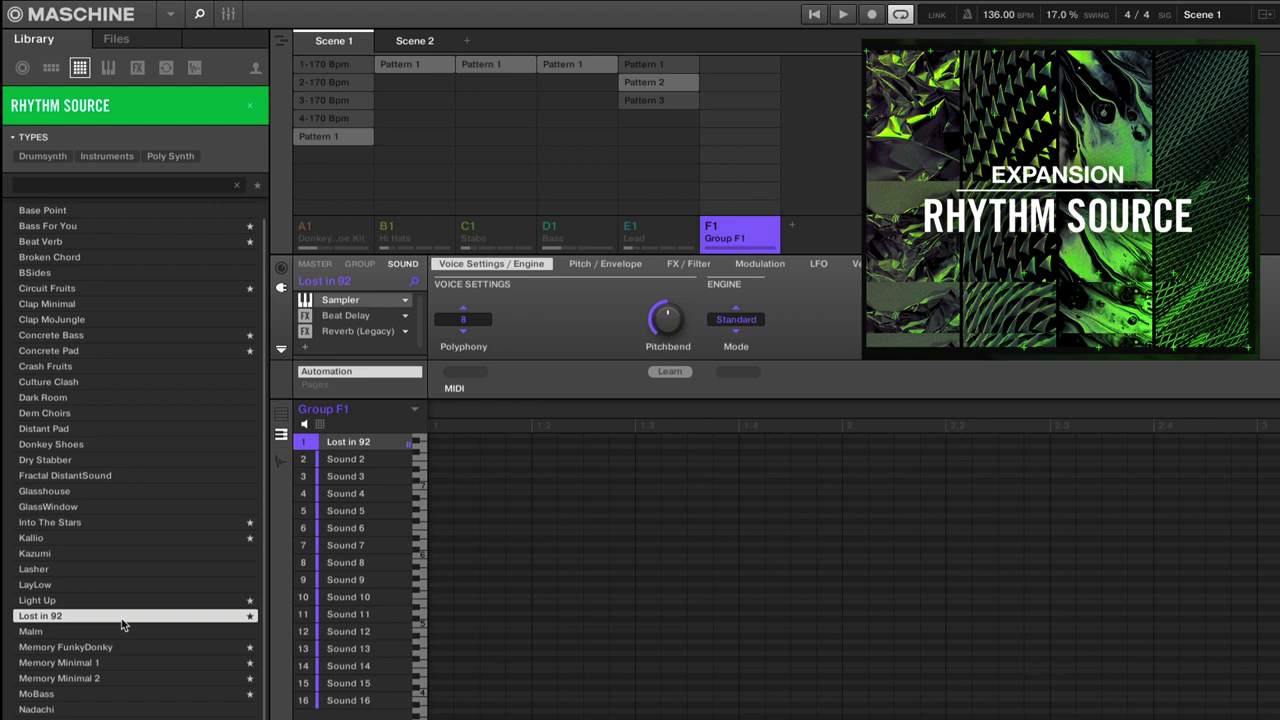
Preview the sounds from Memory FunkyDonky to Nadachi and load NinetyTwo Stabs into F1's first sound slot
{"action": "left_click", "coordinate": [121, 645]}
{"action": "left_click", "coordinate": [121, 660]}
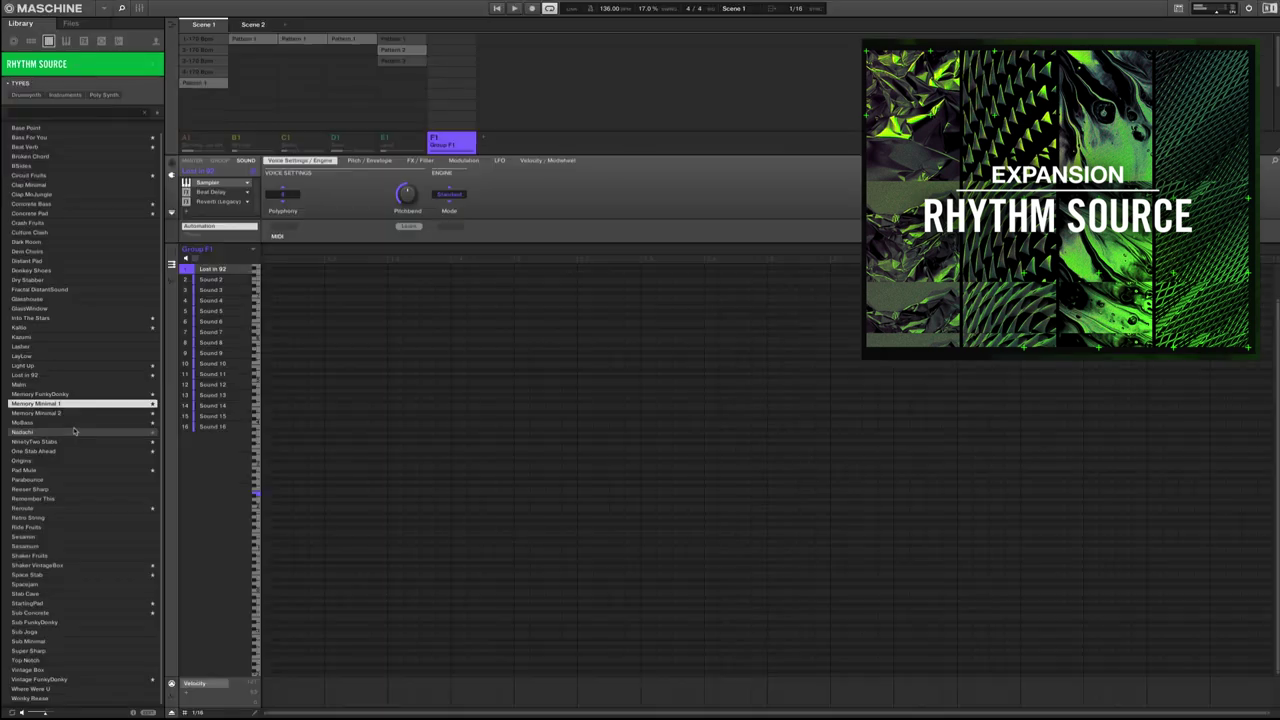
{"action": "left_click", "coordinate": [74, 431]}
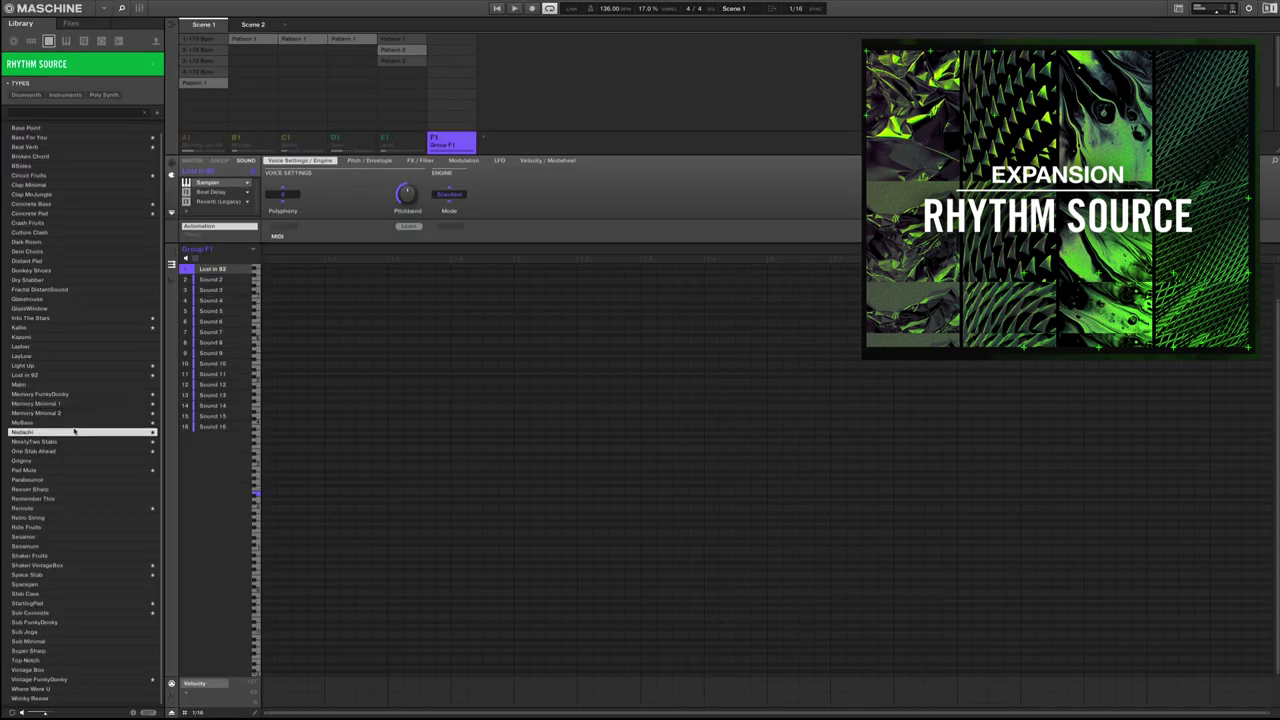
{"action": "left_click", "coordinate": [76, 442]}
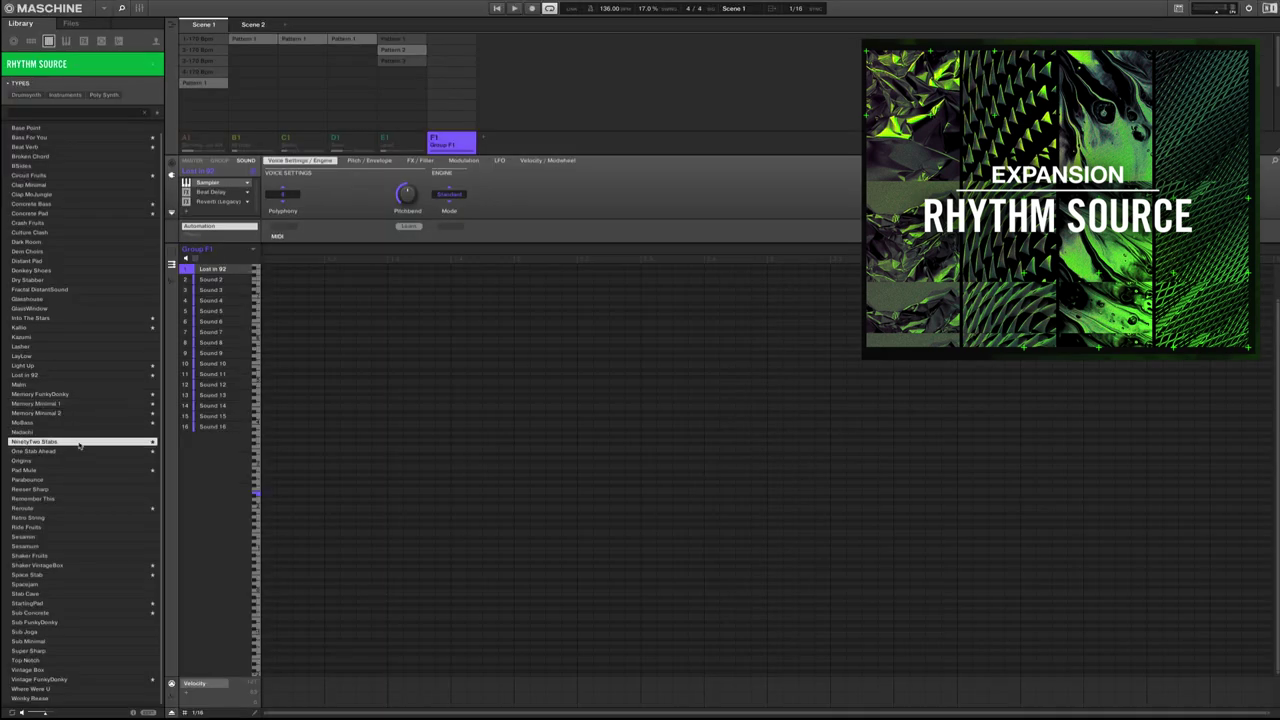
{"action": "double_click", "coordinate": [79, 445]}
Preview One Stab Ahead and Origins, and load Pad Mule into F1's first sound slot
{"action": "left_click", "coordinate": [91, 457]}
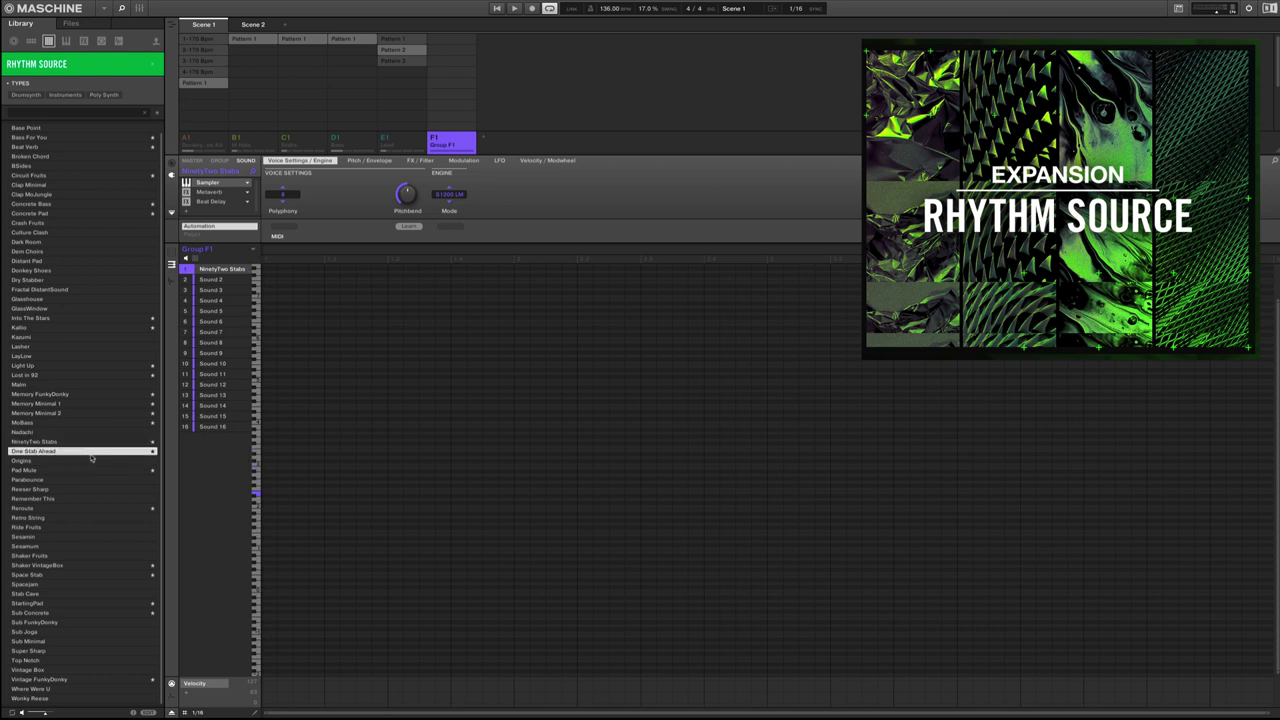
{"action": "left_click", "coordinate": [91, 461]}
{"action": "left_click", "coordinate": [93, 472]}
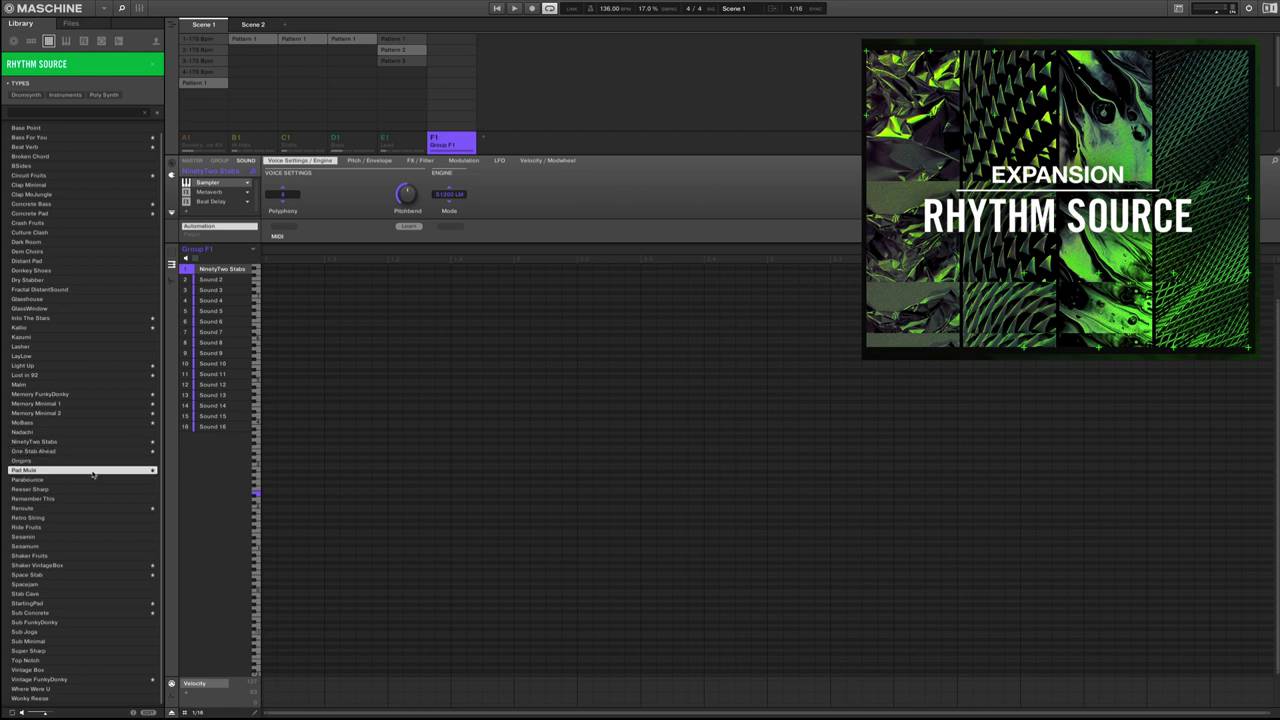
{"action": "double_click", "coordinate": [93, 472]}
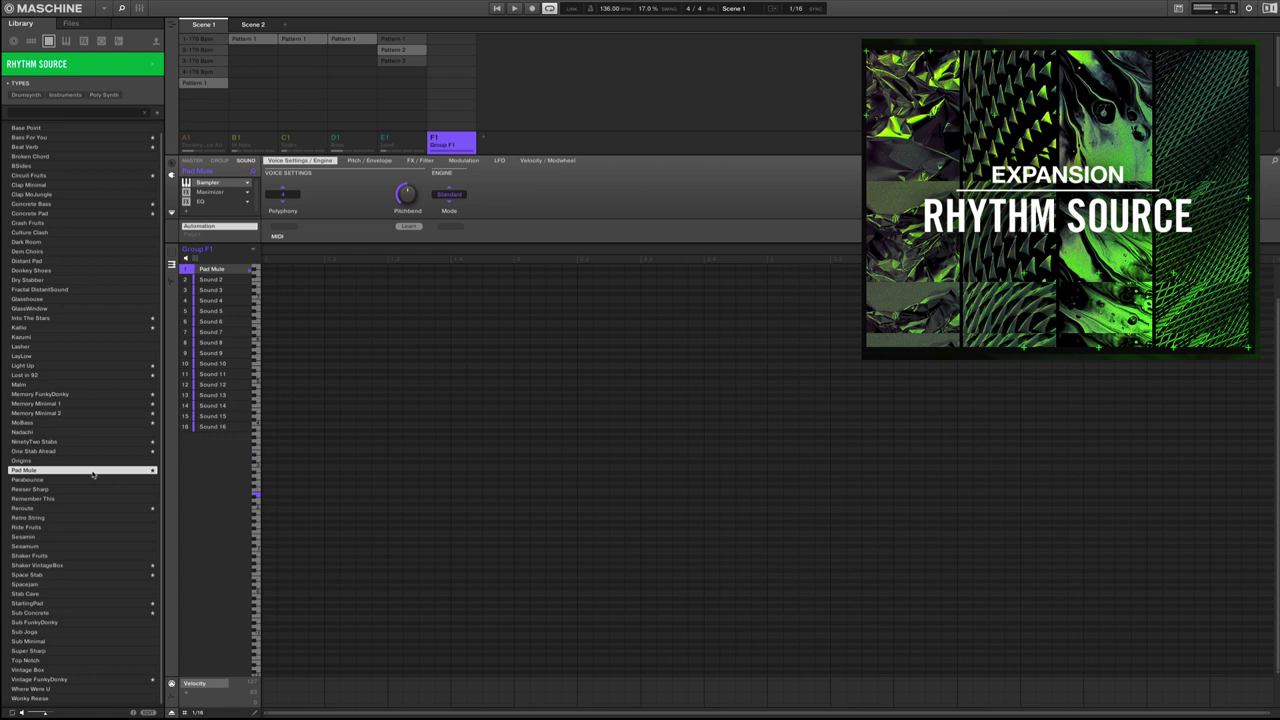
Load Reroute into F1's first sound slot, and preview Shaker VintageBox and Space Stab
{"action": "left_click", "coordinate": [88, 509]}
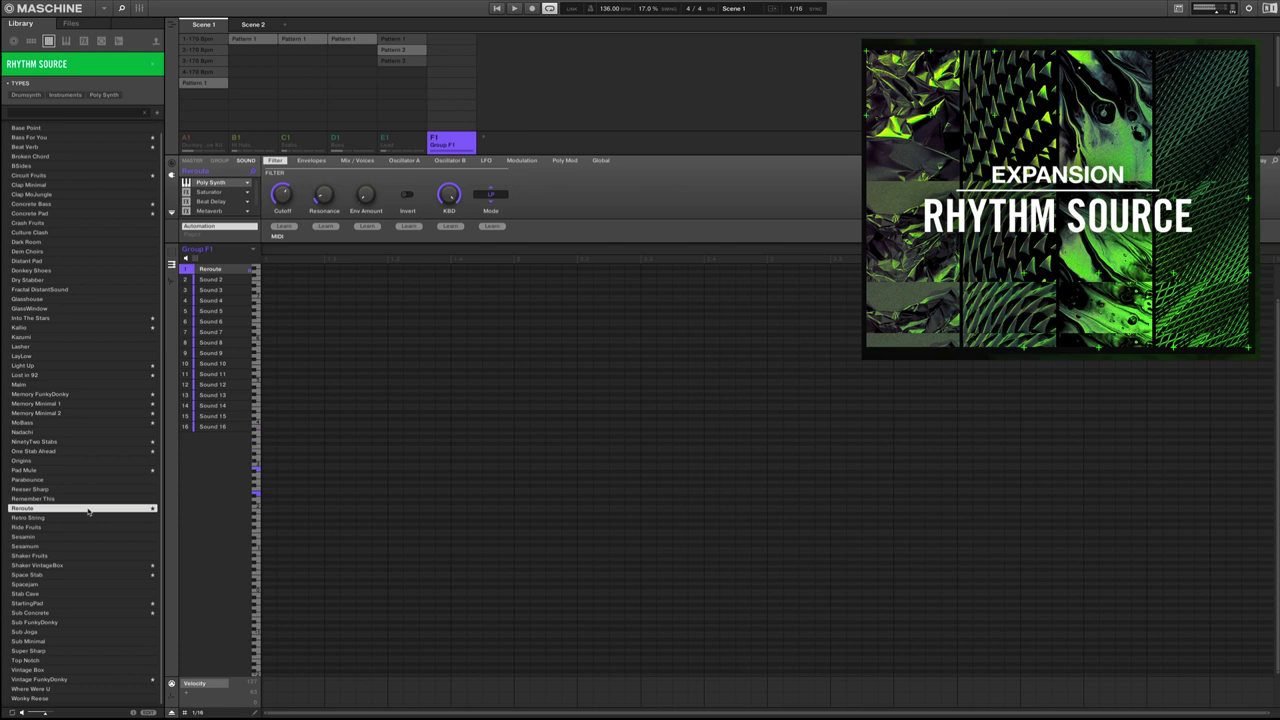
{"action": "left_click", "coordinate": [76, 566]}
{"action": "left_click", "coordinate": [74, 575]}
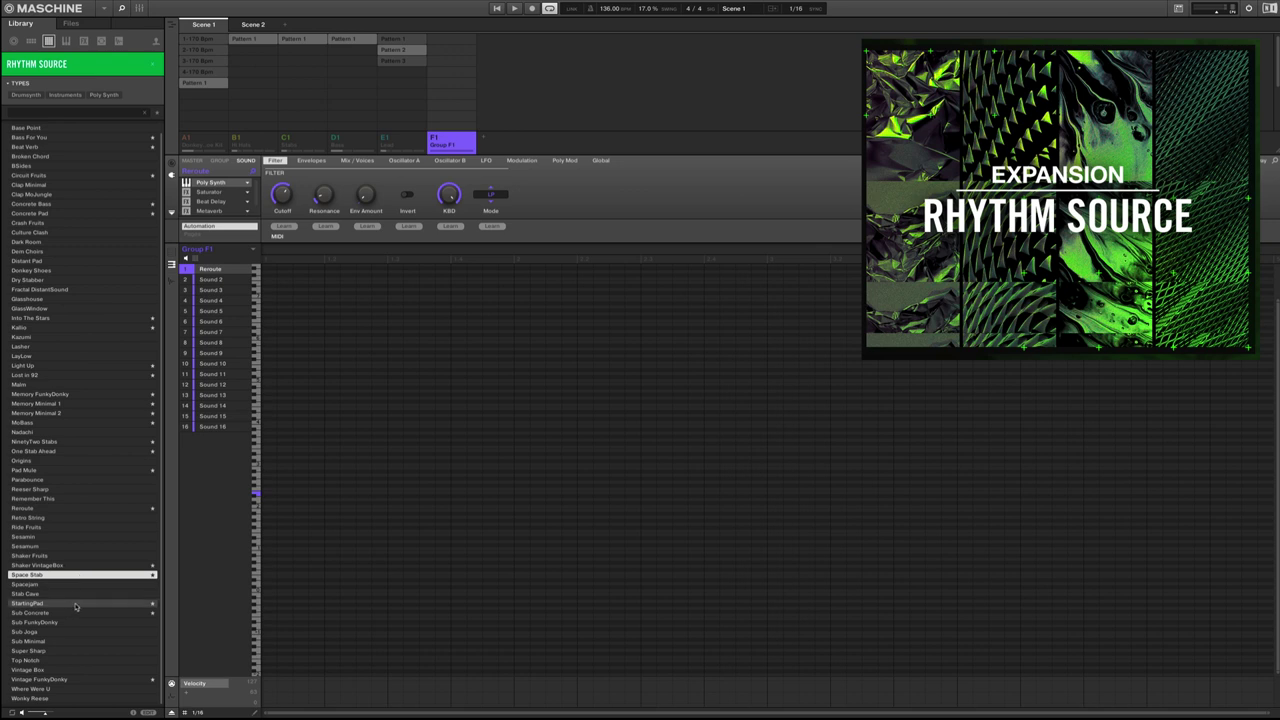
Preview StartingPad and Sub Concrete, and load Vintage FunkyDonky into F1's first sound slot
{"action": "left_click", "coordinate": [76, 604]}
{"action": "left_click", "coordinate": [73, 613]}
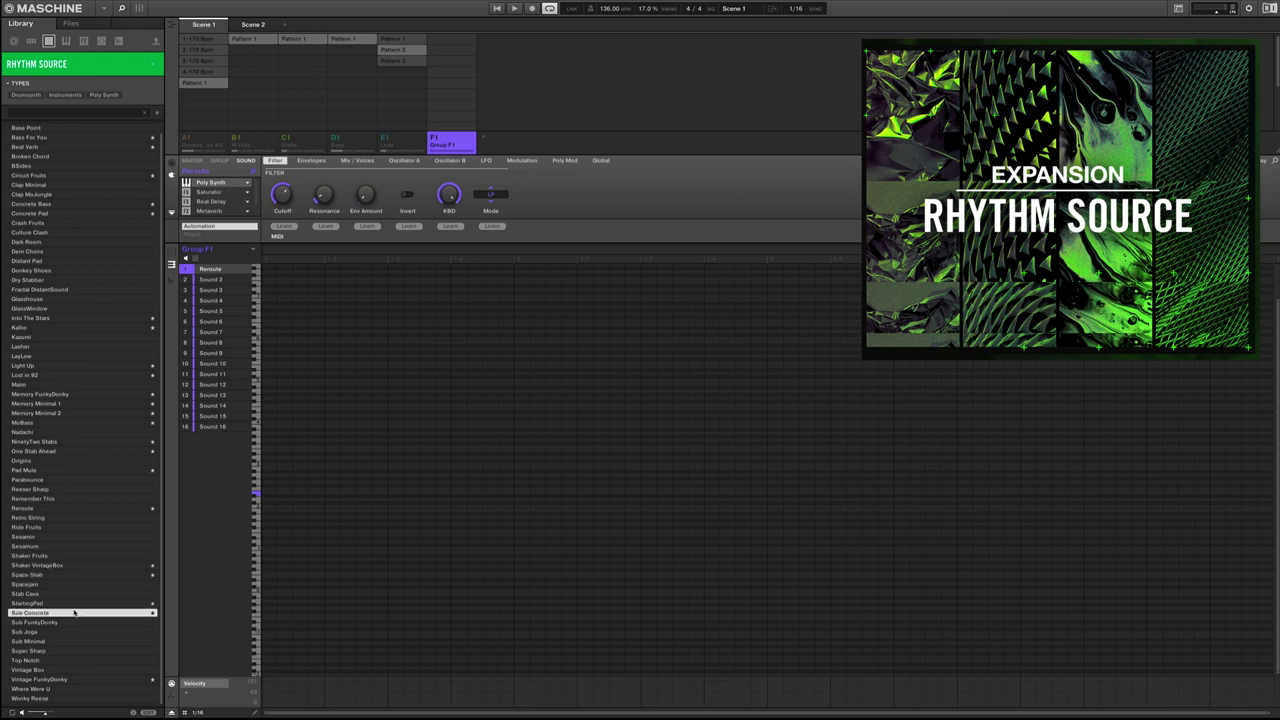
{"action": "left_click", "coordinate": [85, 680]}
{"action": "double_click", "coordinate": [85, 680]}
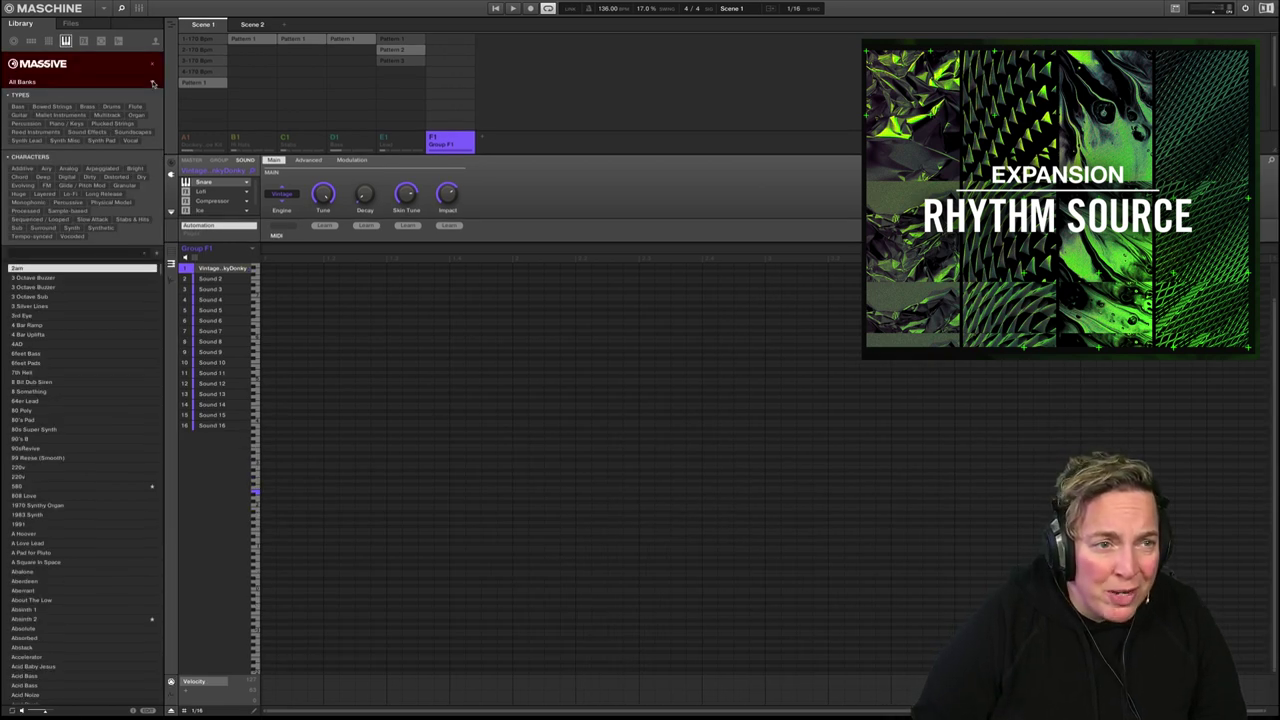
Filter the Massive presets to the Rhythm Source bank and look through the list
{"action": "left_click", "coordinate": [80, 81]}
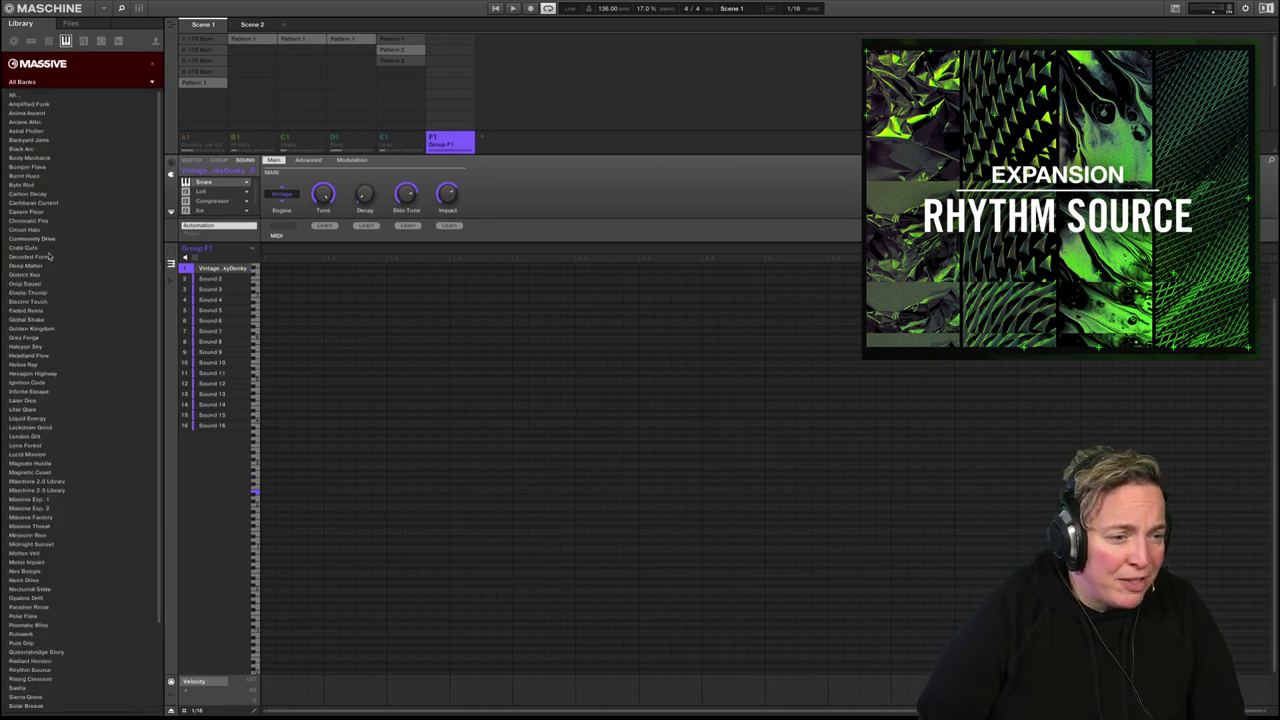
{"action": "scroll", "coordinate": [28, 600], "scroll_direction": "down", "scroll_amount": 3}
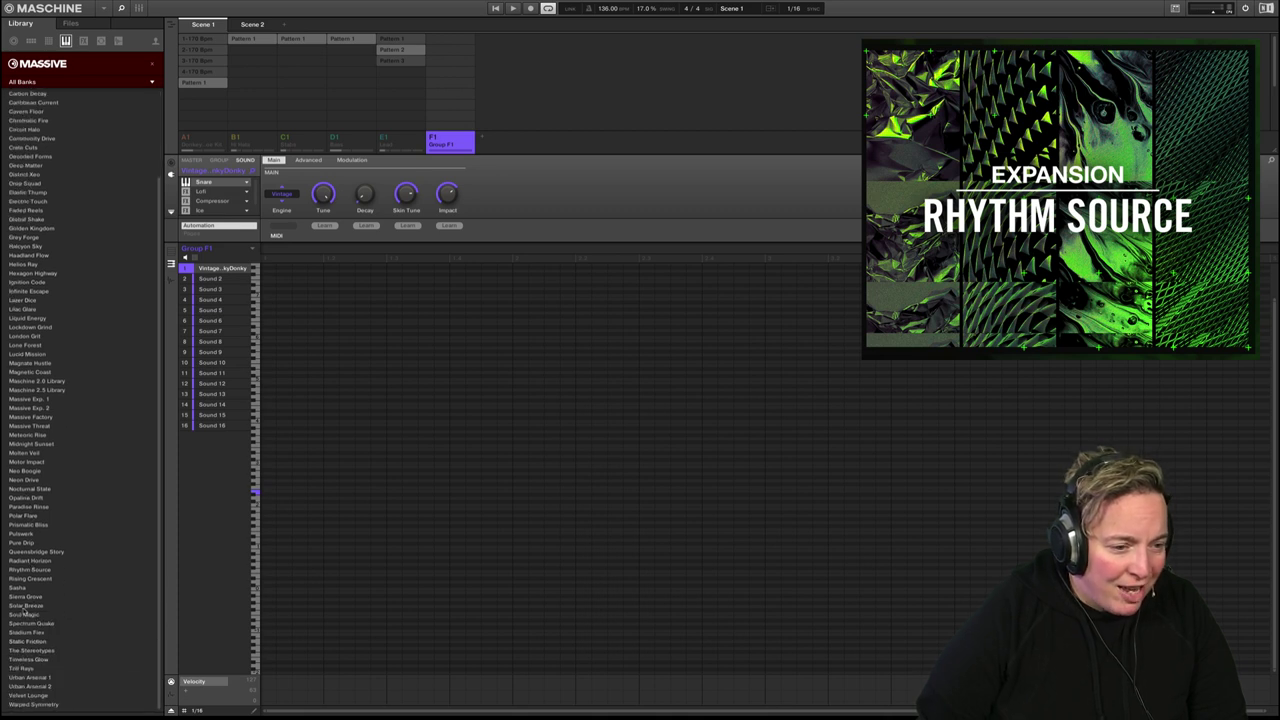
{"action": "left_click", "coordinate": [30, 570]}
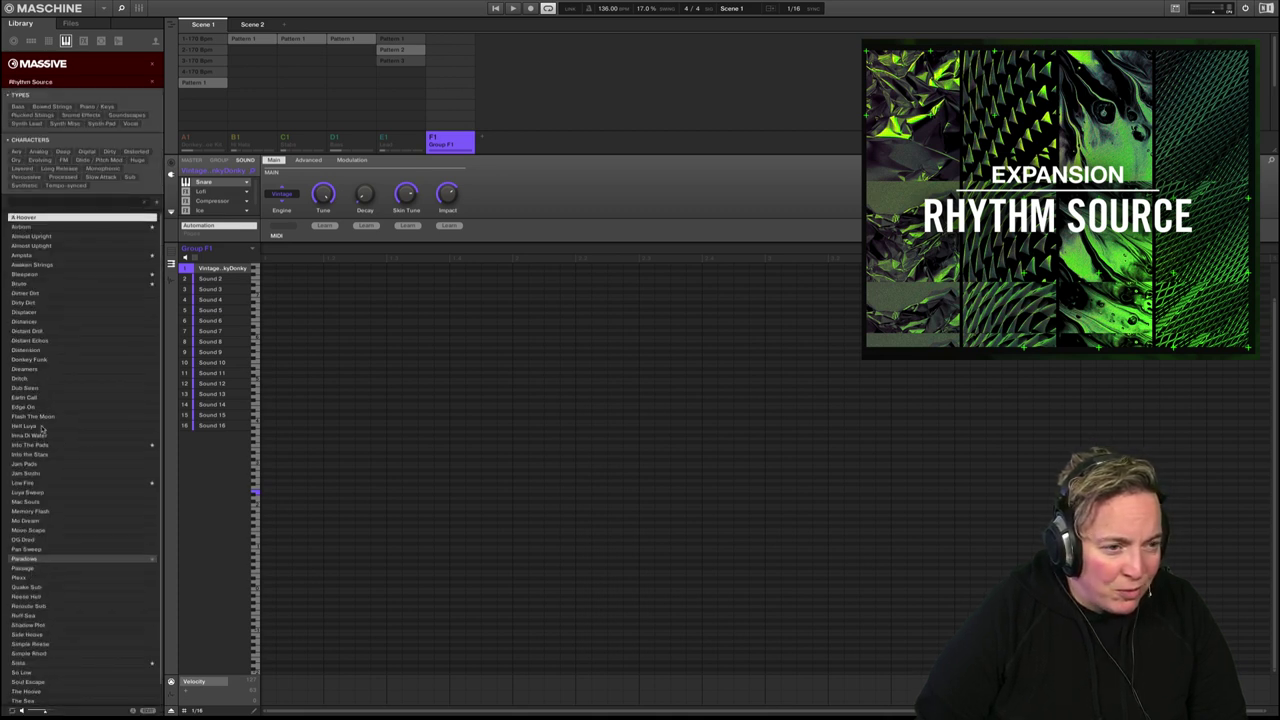
{"action": "scroll", "coordinate": [42, 420], "scroll_direction": "down", "scroll_amount": 1}
{"action": "scroll", "coordinate": [42, 410], "scroll_direction": "up", "scroll_amount": 1}
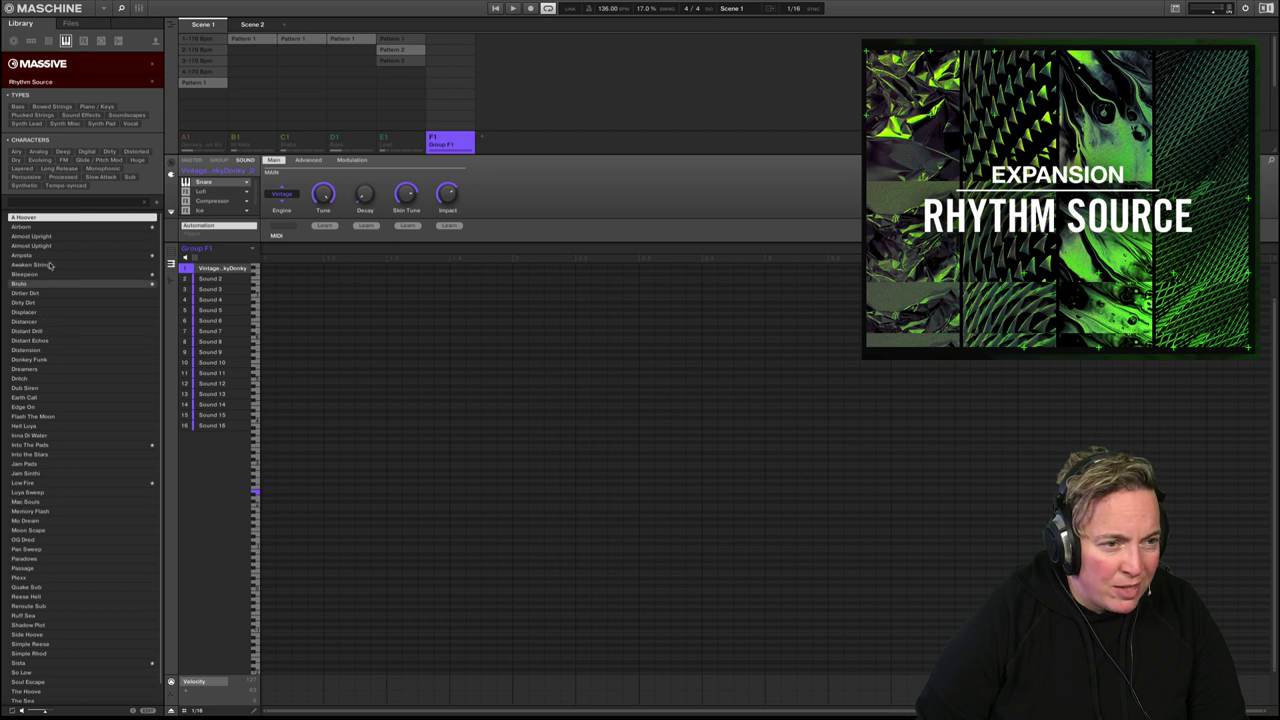
Load A Hoover, Airborn and Ampsta in turn into F1's first sound slot, previewing both Almost Upright presets before Ampsta
{"action": "left_click", "coordinate": [71, 217]}
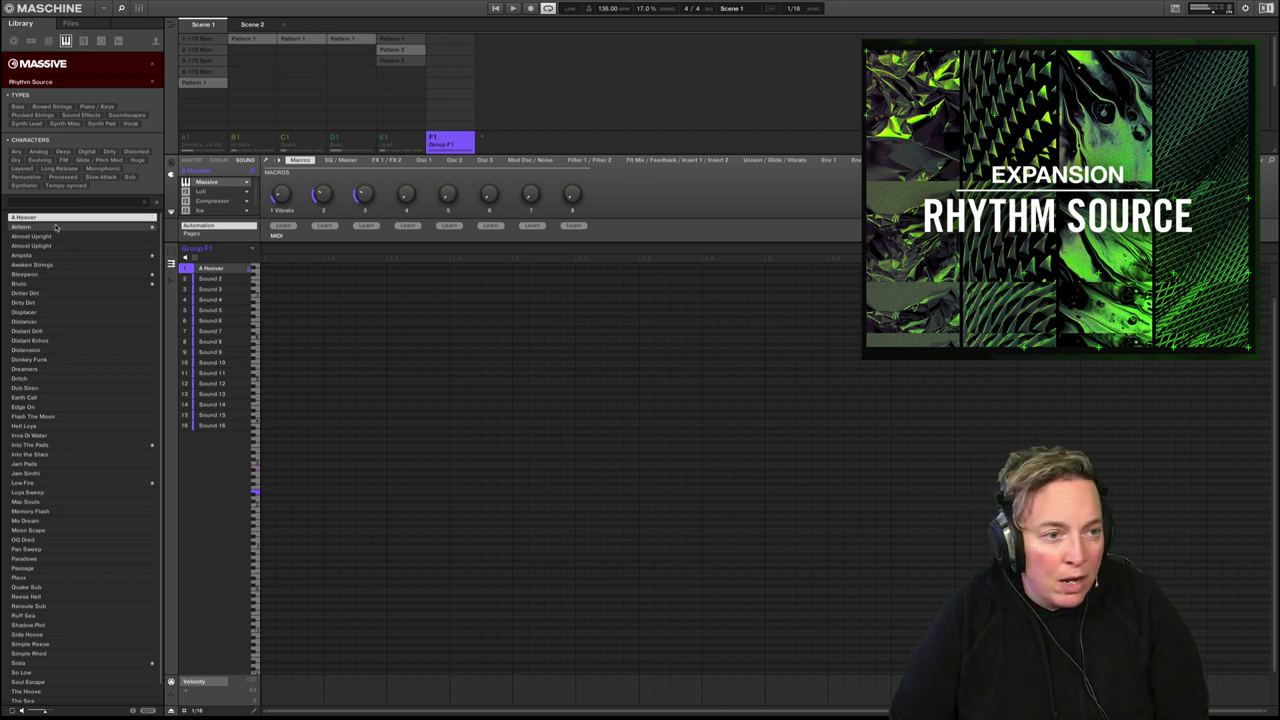
{"action": "left_click", "coordinate": [56, 228]}
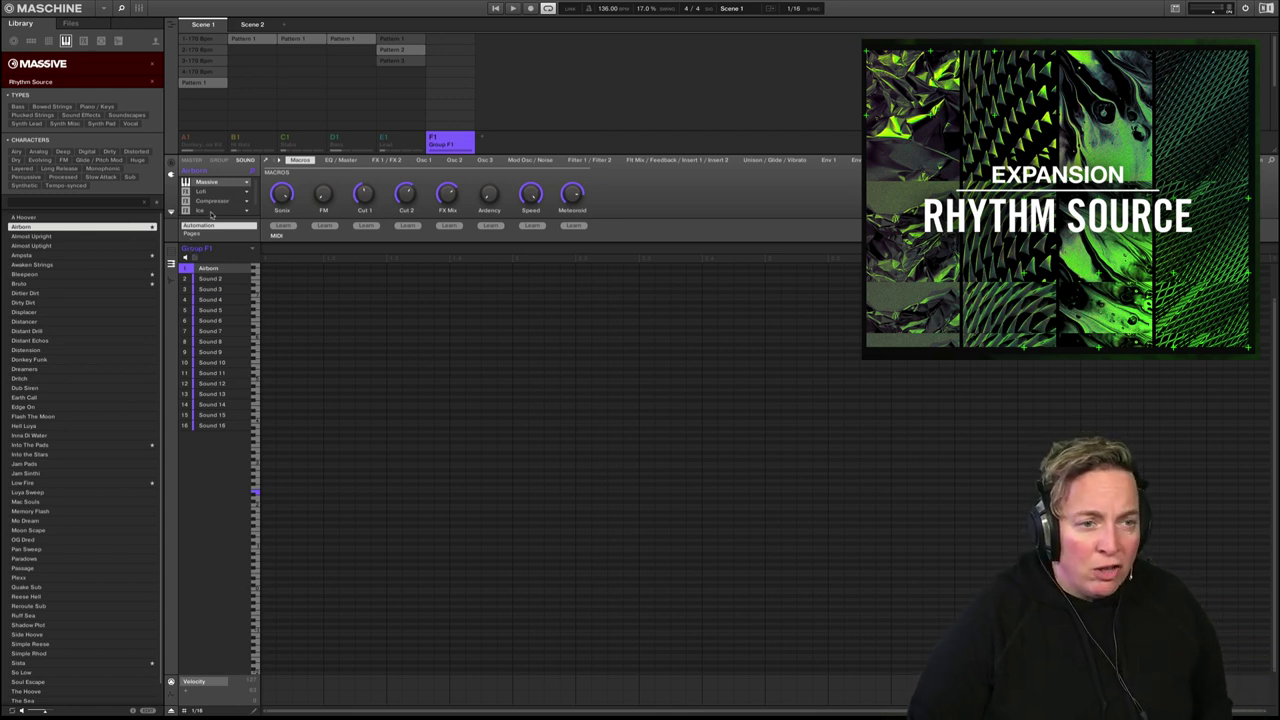
{"action": "left_click", "coordinate": [103, 236]}
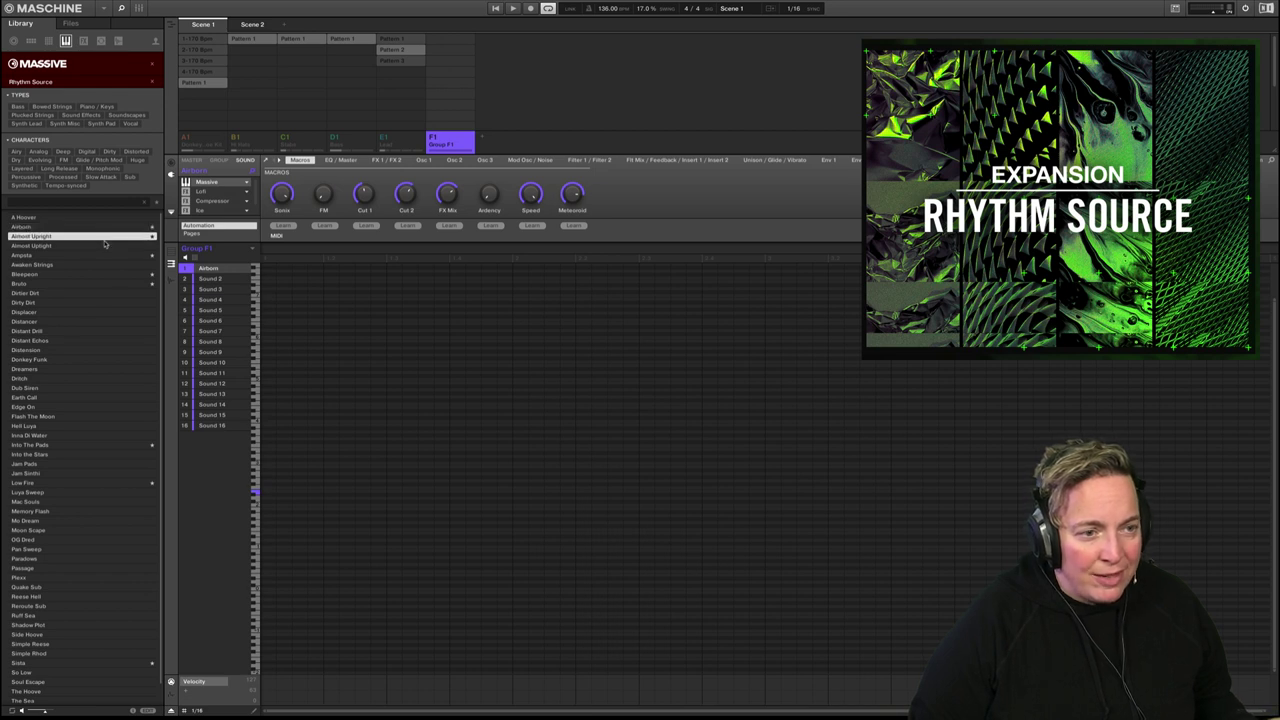
{"action": "left_click", "coordinate": [105, 245]}
{"action": "left_click", "coordinate": [97, 256]}
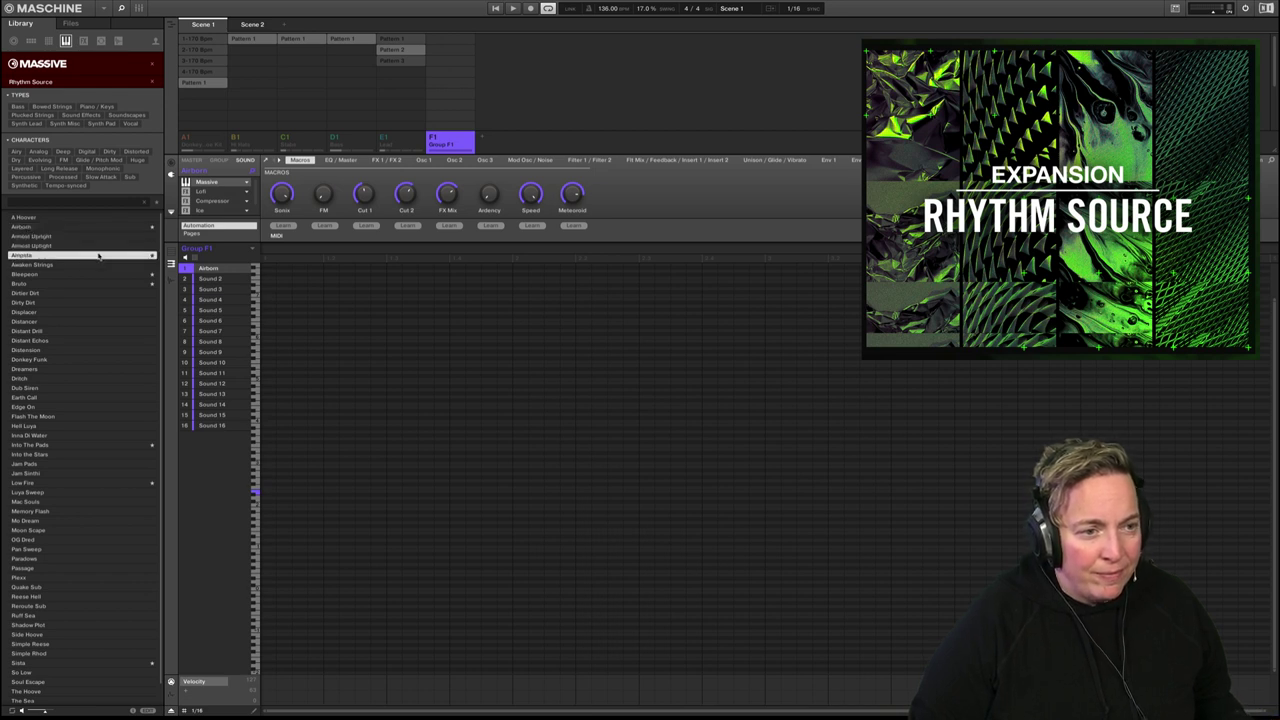
{"action": "double_click", "coordinate": [98, 256]}
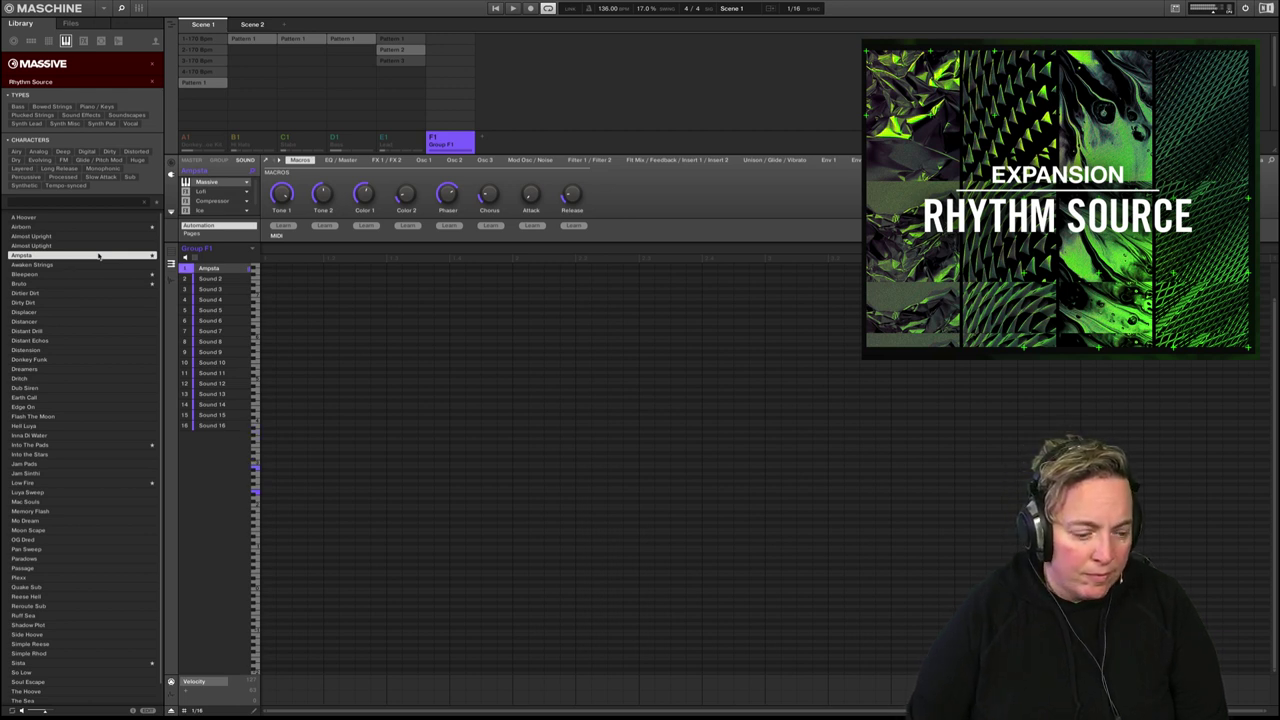
Preview Awaken Strings and load Bleepeon into F1's first sound slot
{"action": "key", "text": "Down"}
{"action": "key", "text": "Down"}
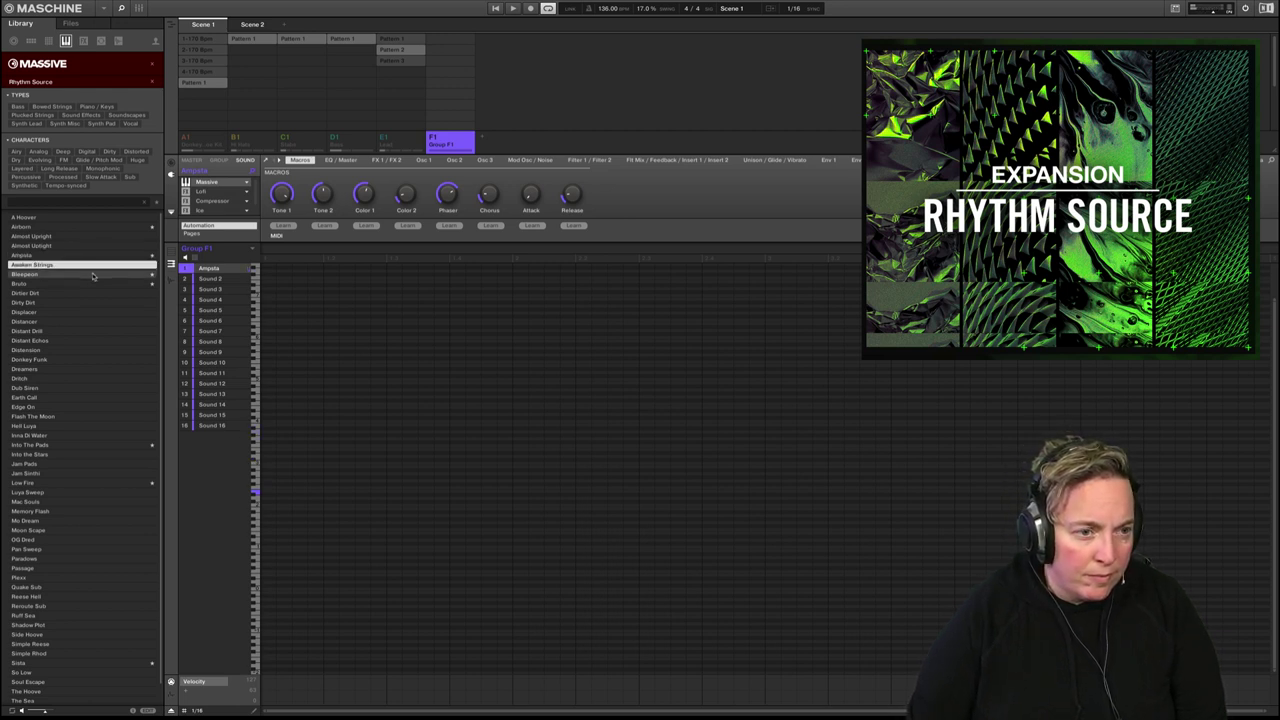
{"action": "left_click", "coordinate": [94, 272]}
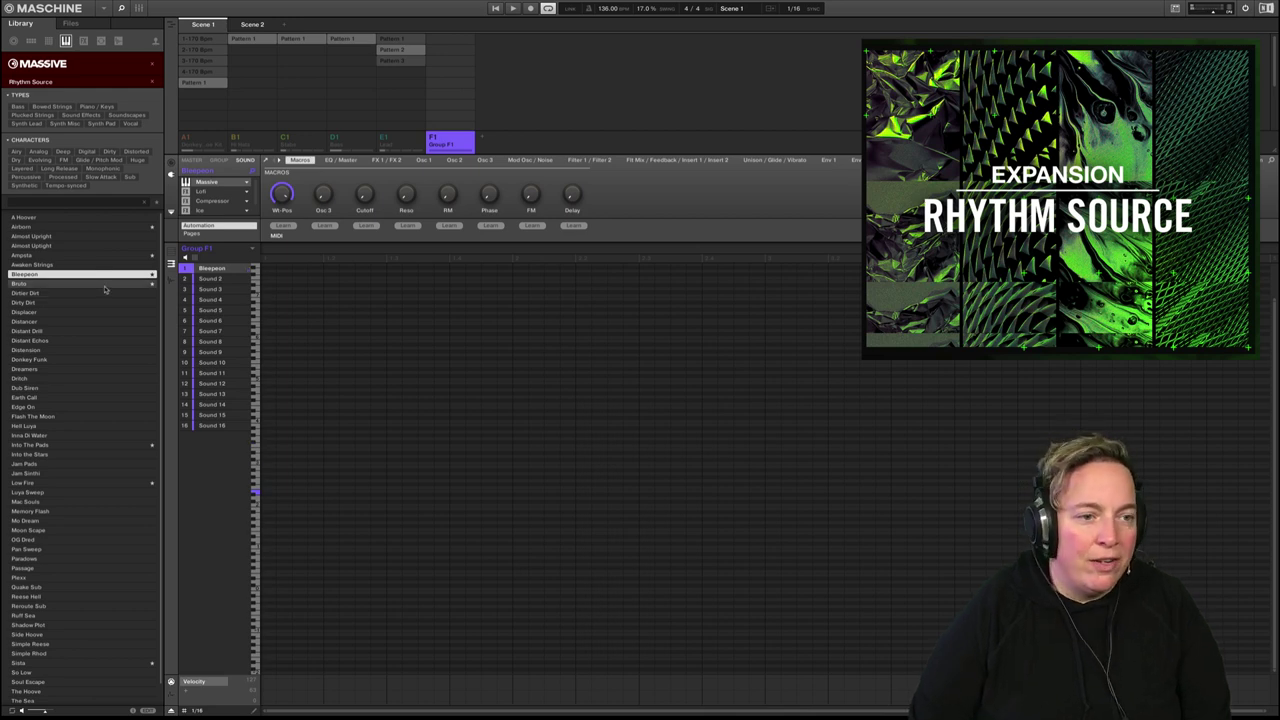
Preview the Massive presets from Bruto to Dreamers one after another
{"action": "left_click", "coordinate": [97, 284]}
{"action": "left_click", "coordinate": [96, 296]}
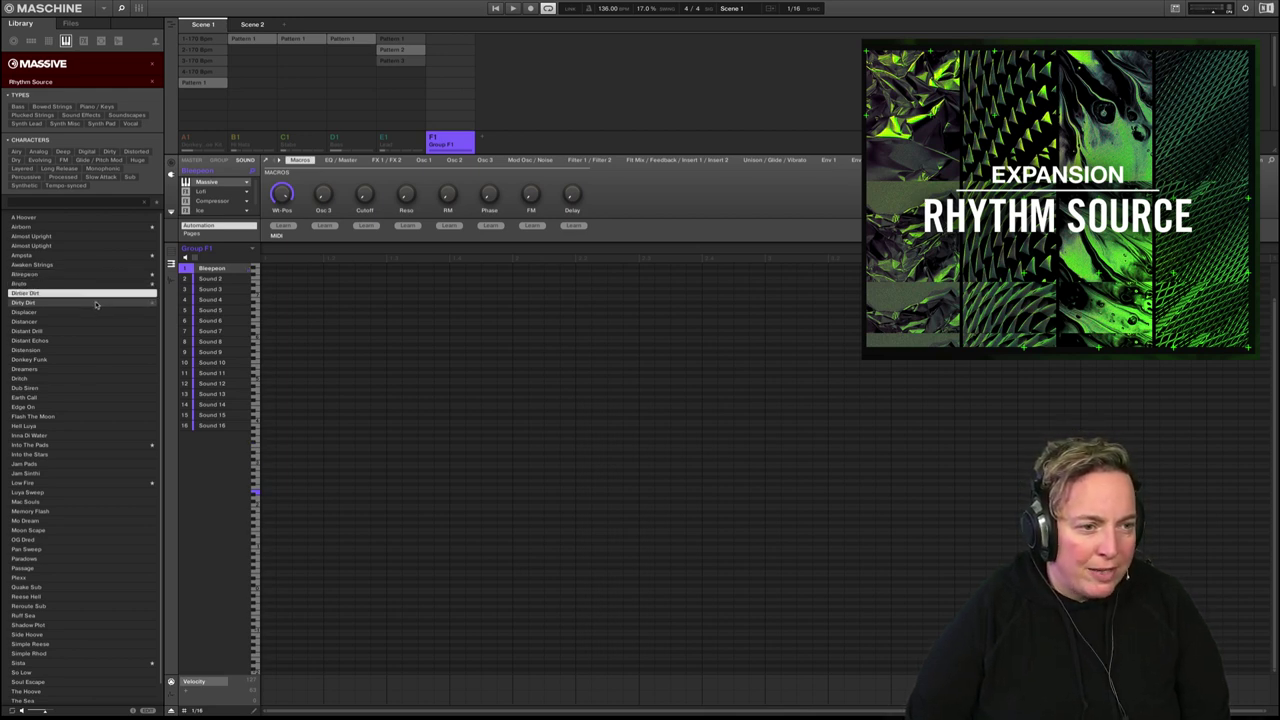
{"action": "left_click", "coordinate": [92, 304]}
{"action": "left_click", "coordinate": [87, 312]}
{"action": "left_click", "coordinate": [85, 321]}
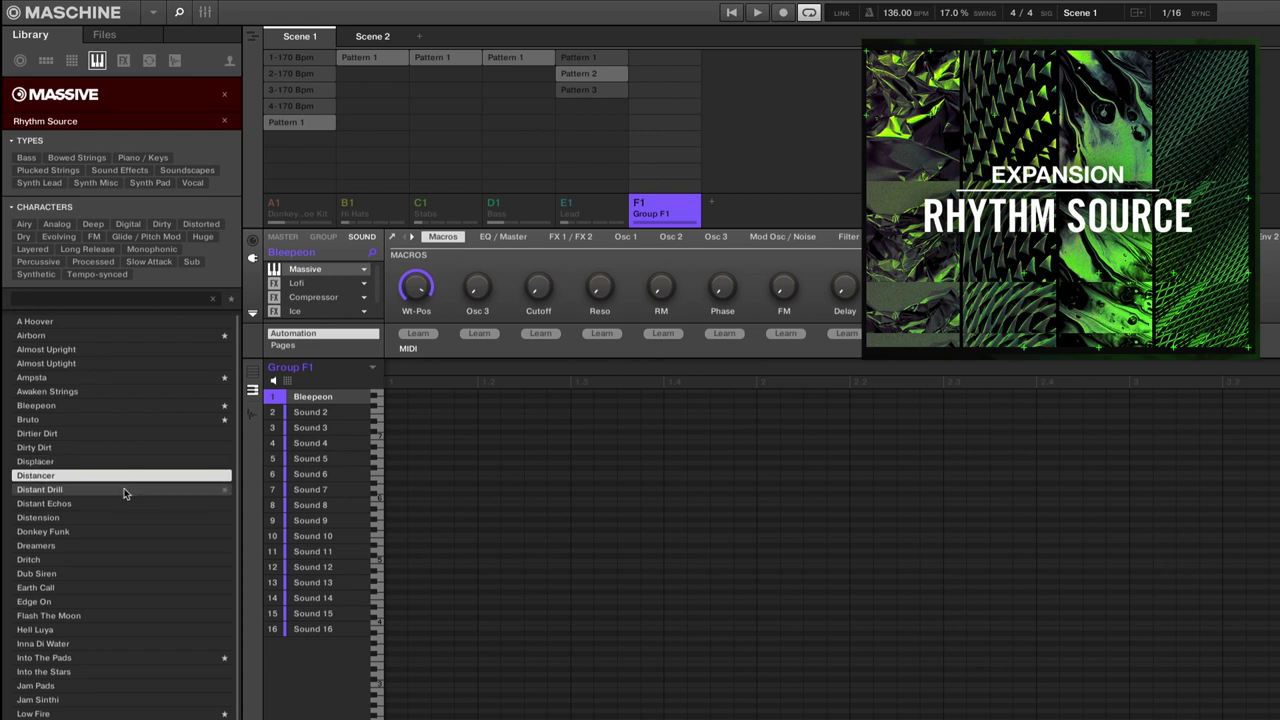
{"action": "left_click", "coordinate": [81, 330]}
{"action": "left_click", "coordinate": [118, 503]}
{"action": "left_click", "coordinate": [112, 517]}
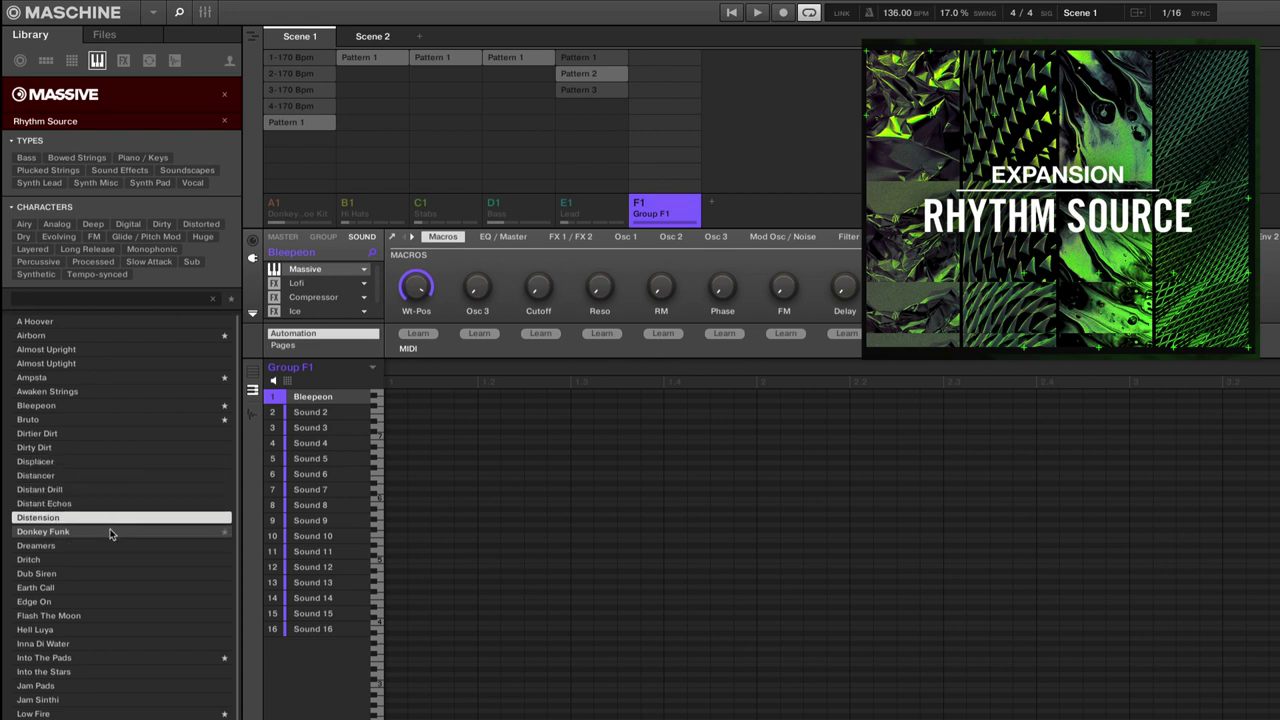
{"action": "left_click", "coordinate": [106, 531]}
{"action": "left_click", "coordinate": [96, 544]}
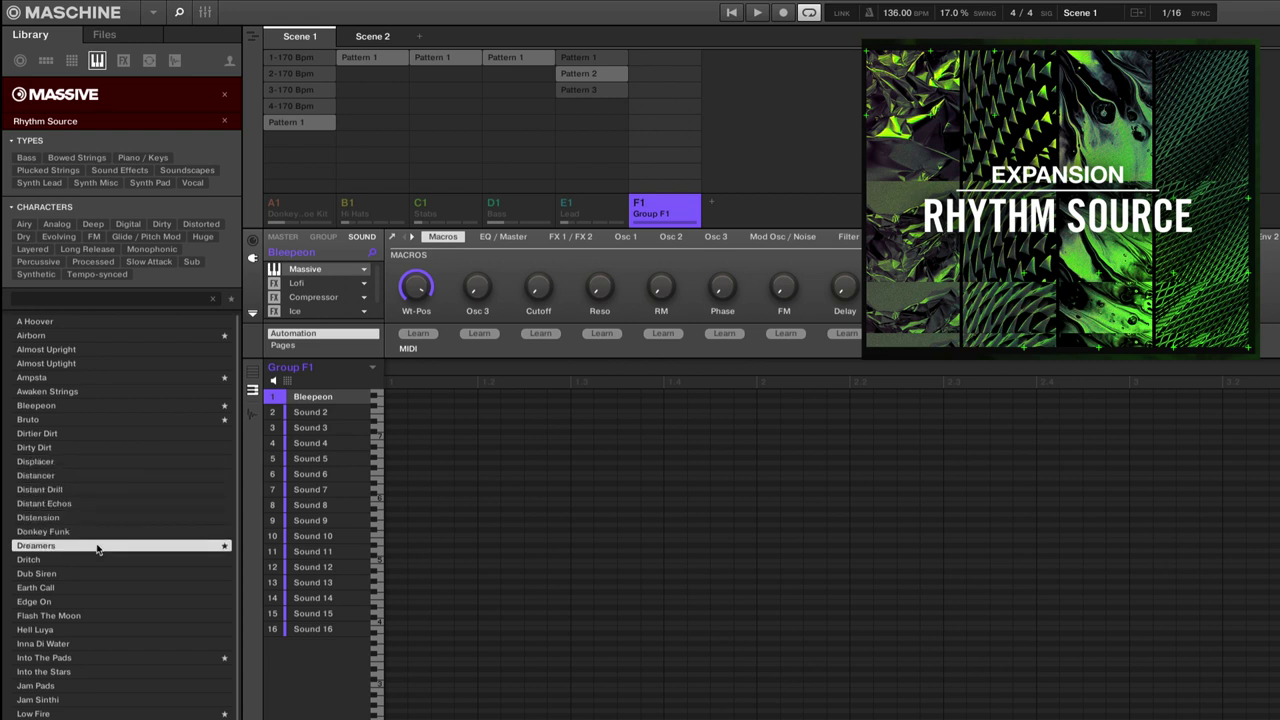
Preview the presets from Dritch to Hell Luya, and load Into The Pads followed by Into the Stars into F1's first sound slot
{"action": "left_click", "coordinate": [103, 557]}
{"action": "left_click", "coordinate": [103, 552]}
{"action": "left_click", "coordinate": [105, 565]}
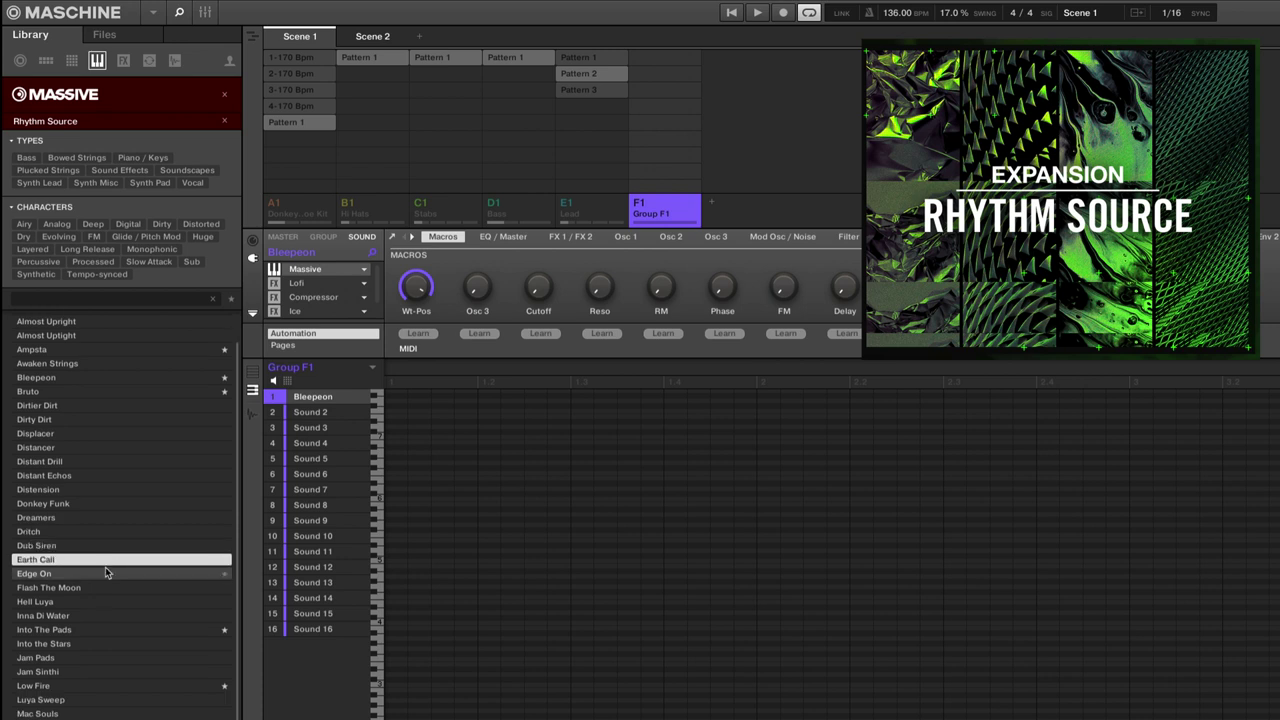
{"action": "key", "text": "Down"}
{"action": "key", "text": "Down"}
{"action": "key", "text": "Down"}
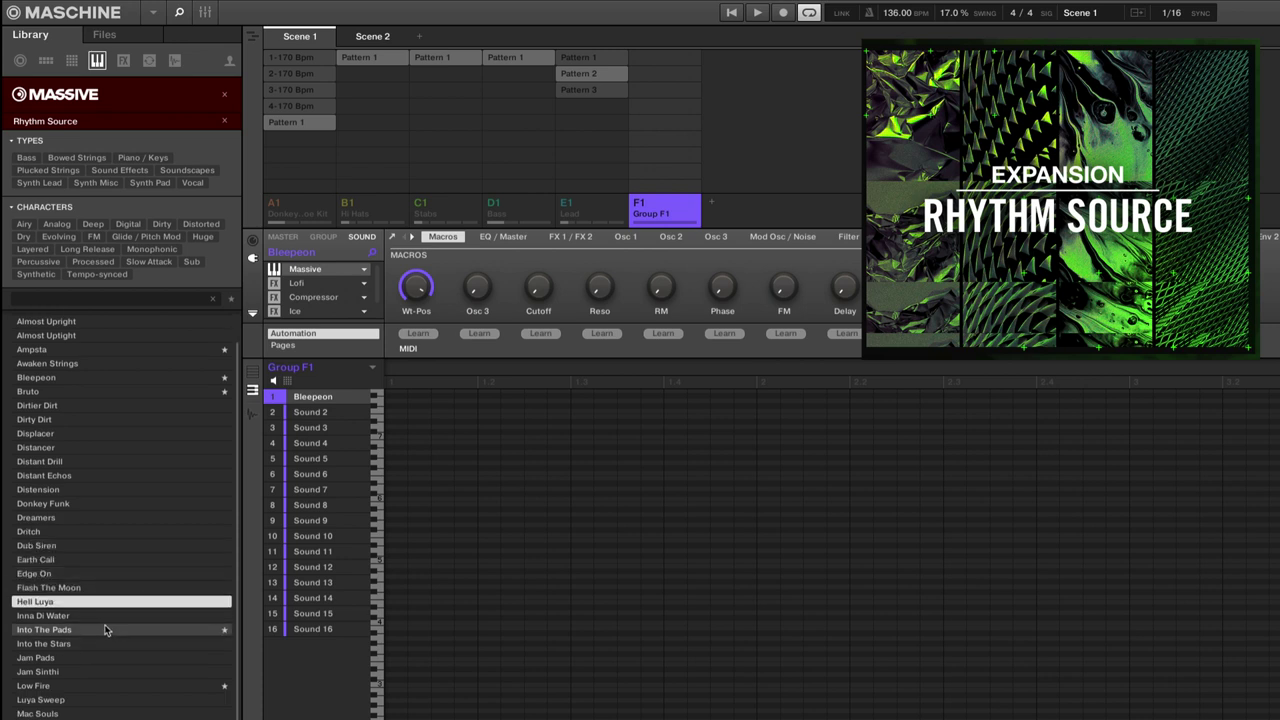
{"action": "left_click", "coordinate": [99, 631]}
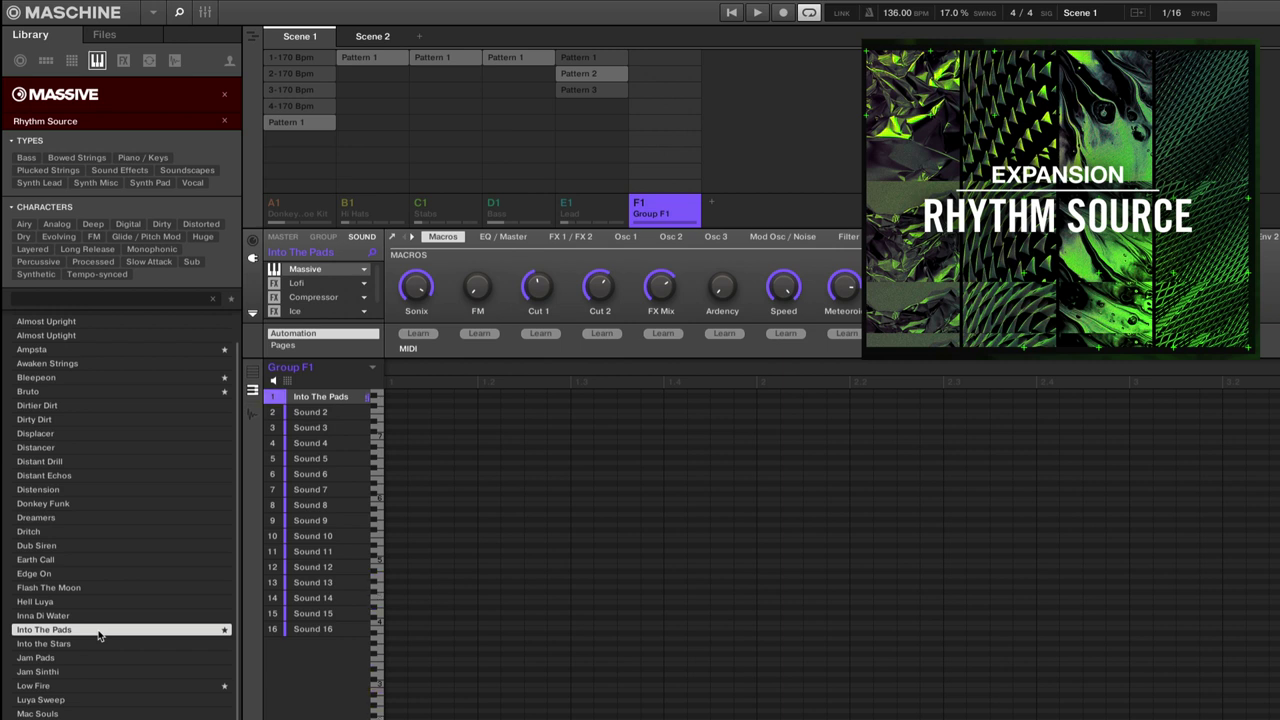
{"action": "left_click", "coordinate": [175, 644]}
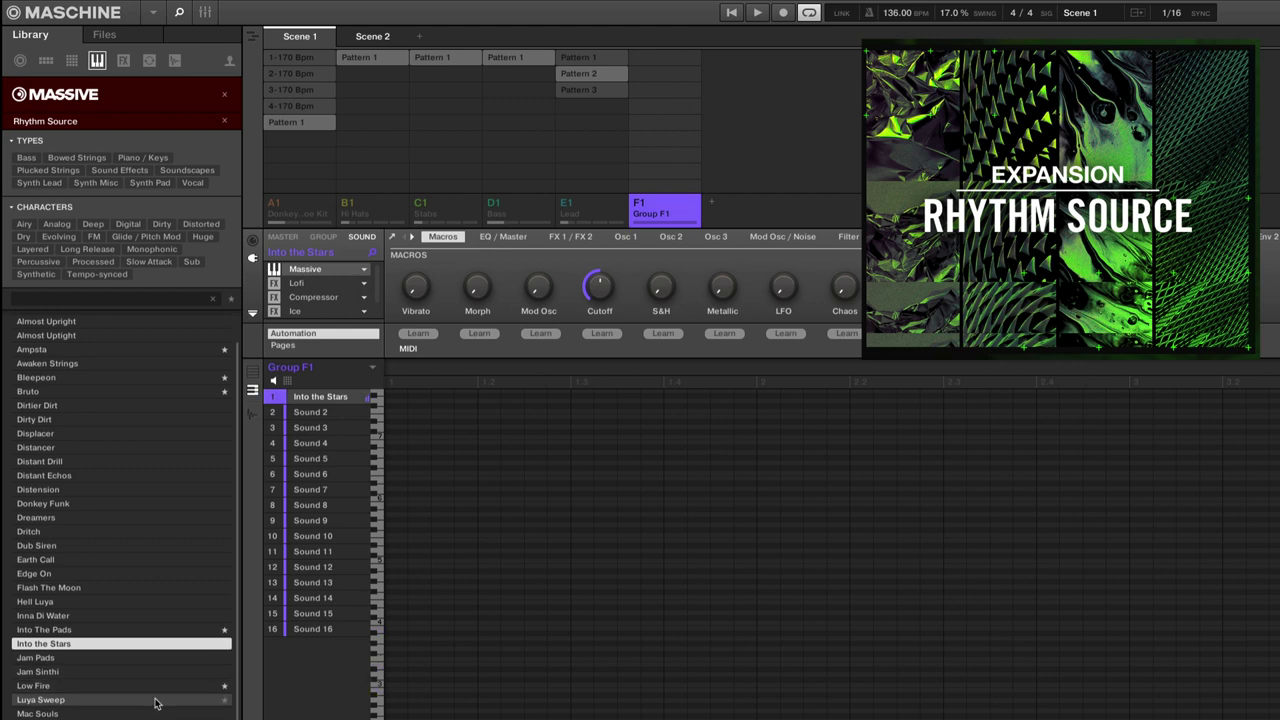
Preview the presets from Low Fire to Memory Flash and load Mo Dream into F1's first sound slot
{"action": "left_click", "coordinate": [140, 689]}
{"action": "left_click", "coordinate": [135, 699]}
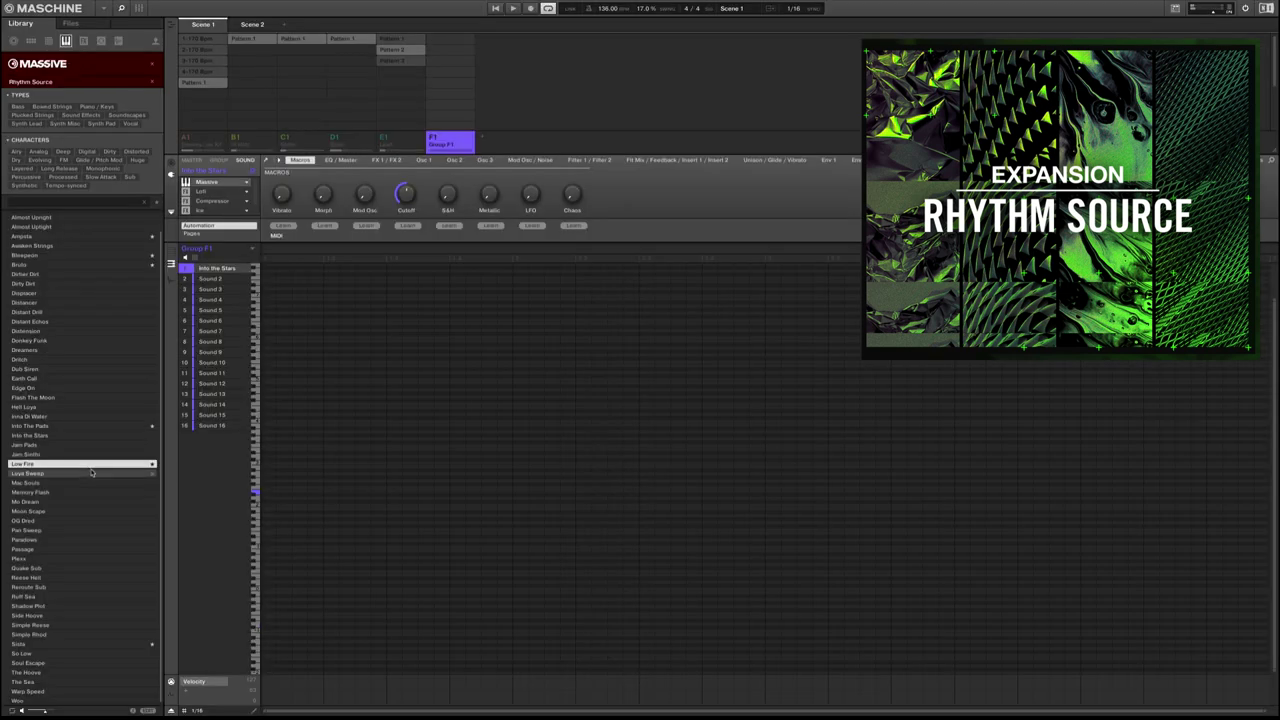
{"action": "key", "text": "Down"}
{"action": "key", "text": "Down"}
{"action": "key", "text": "Up"}
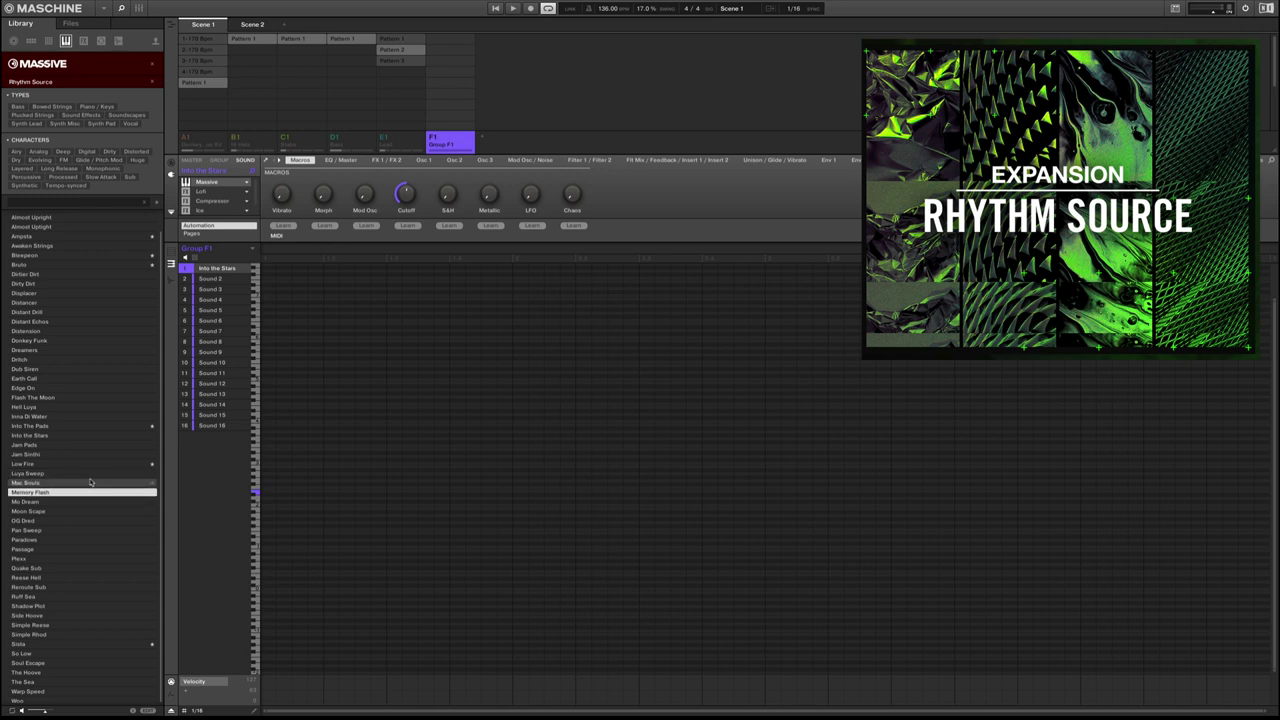
{"action": "key", "text": "Down"}
{"action": "left_click", "coordinate": [83, 500]}
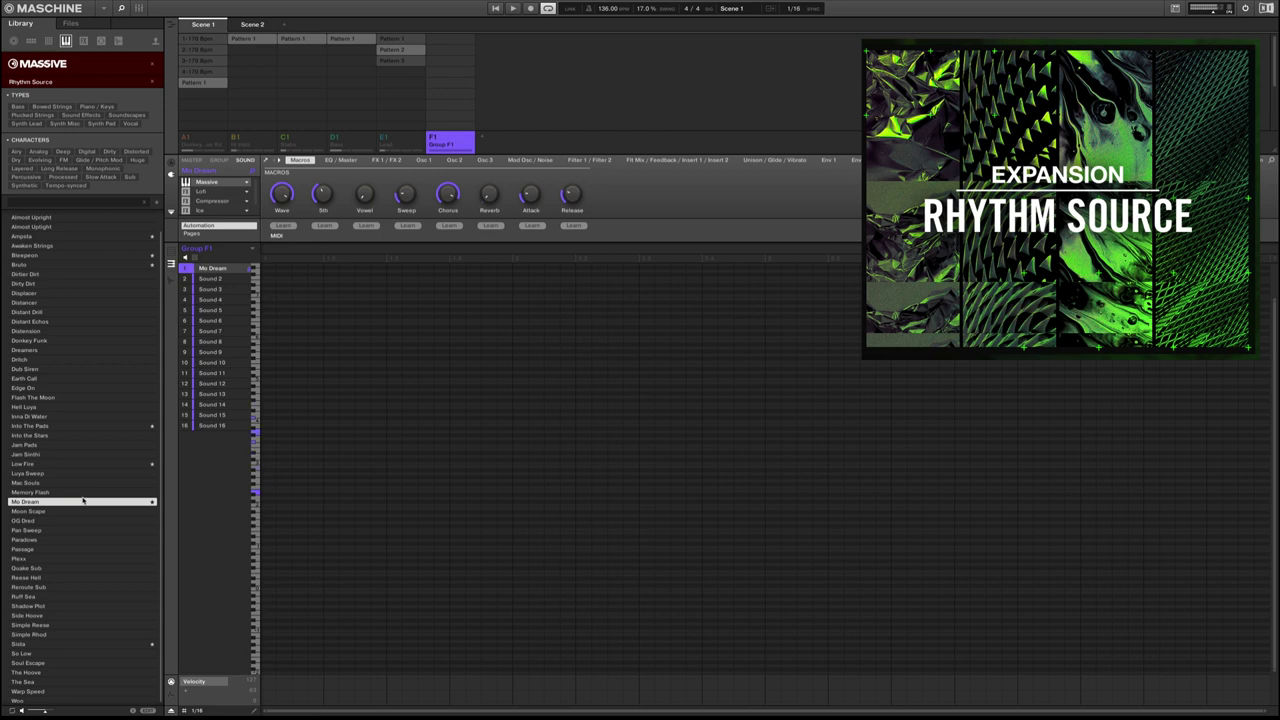
Preview a selection of the remaining Massive presets, starting at Moon Scape and ending with Woo
{"action": "key", "text": "Down"}
{"action": "key", "text": "Down"}
{"action": "key", "text": "Down"}
{"action": "key", "text": "Down"}
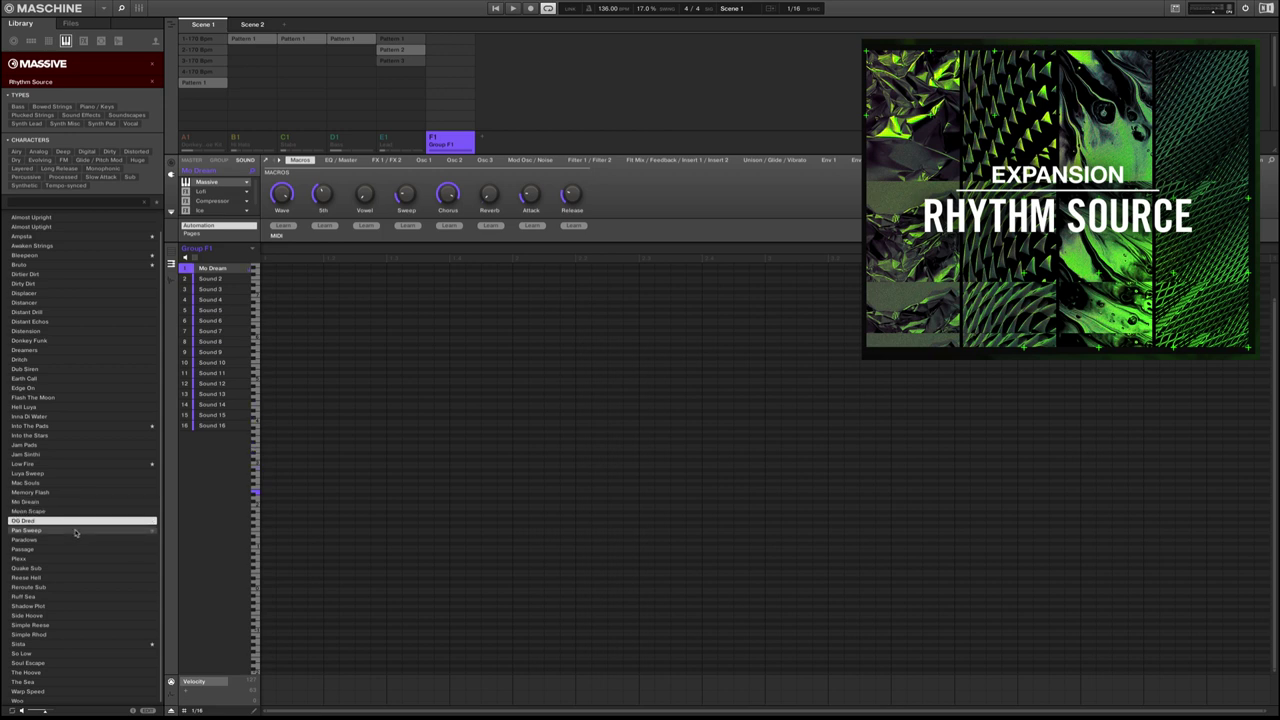
{"action": "left_click", "coordinate": [73, 646]}
{"action": "key", "text": "Down"}
{"action": "key", "text": "Down"}
{"action": "key", "text": "Down"}
{"action": "key", "text": "Down"}
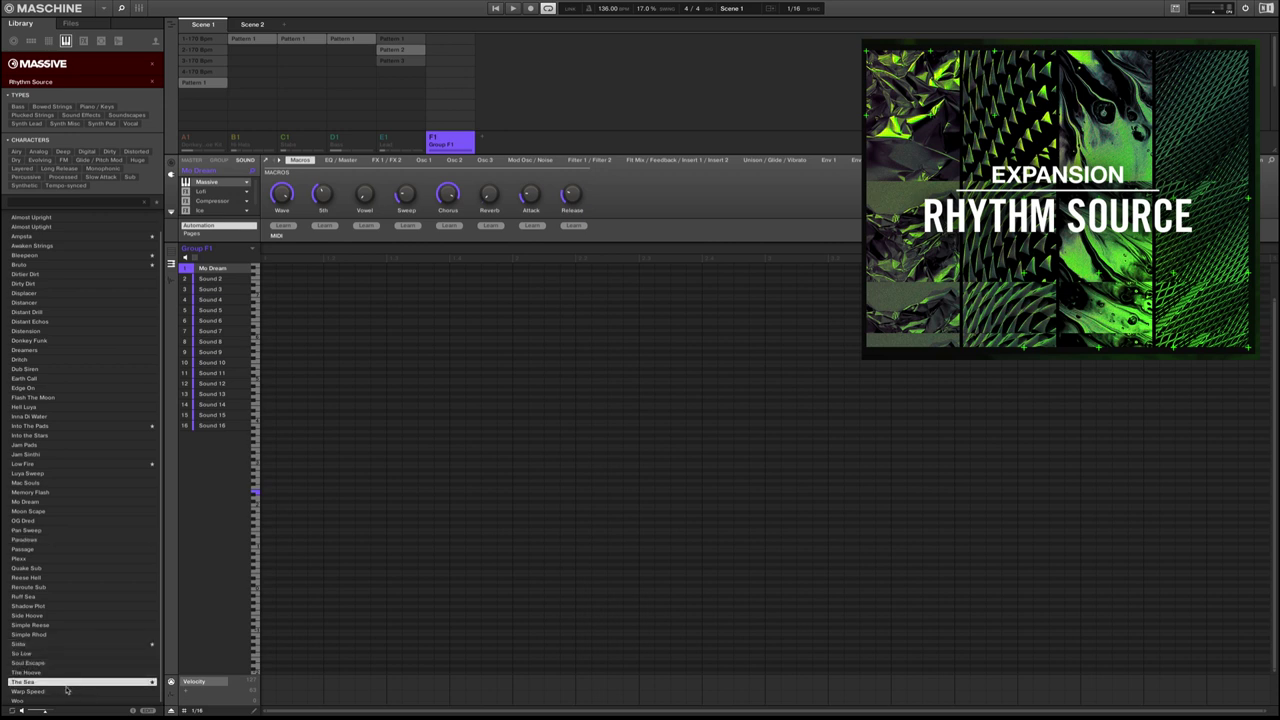
{"action": "key", "text": "Down"}
{"action": "key", "text": "Down"}
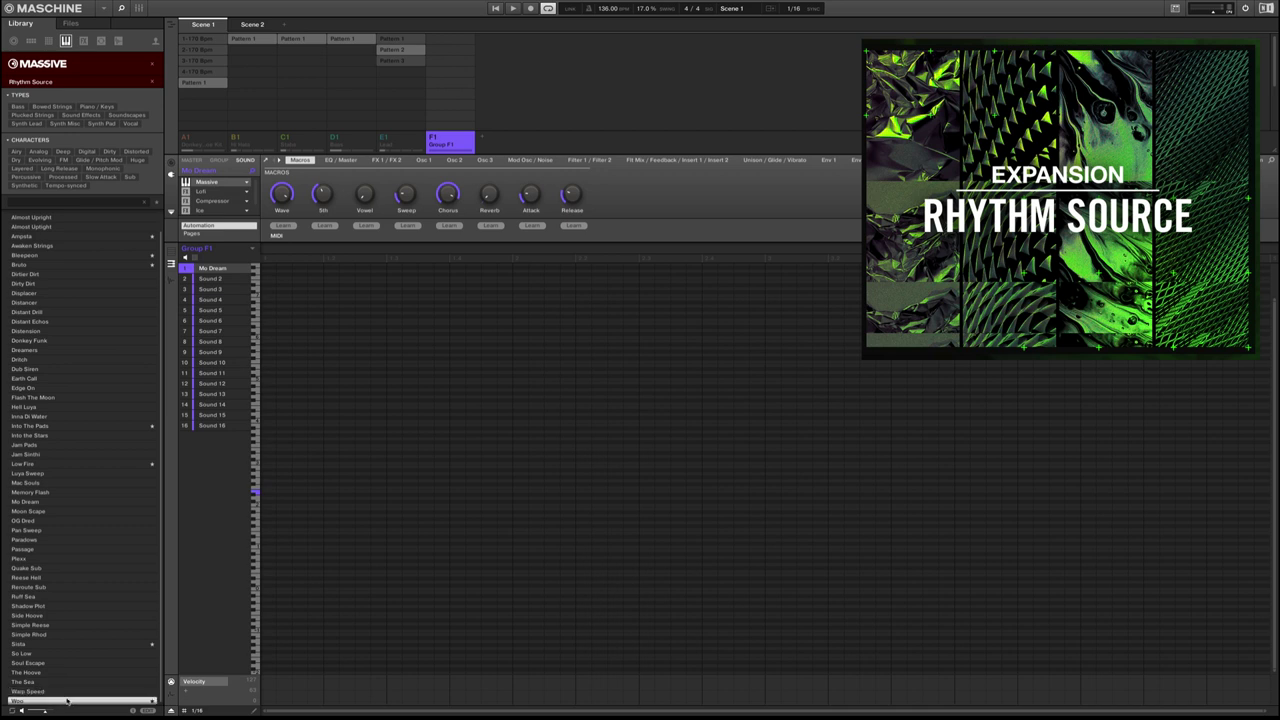
Switch the library from Massive to the Prism instrument and filter its presets to the Rhythm Source bank
{"action": "left_click", "coordinate": [151, 65]}
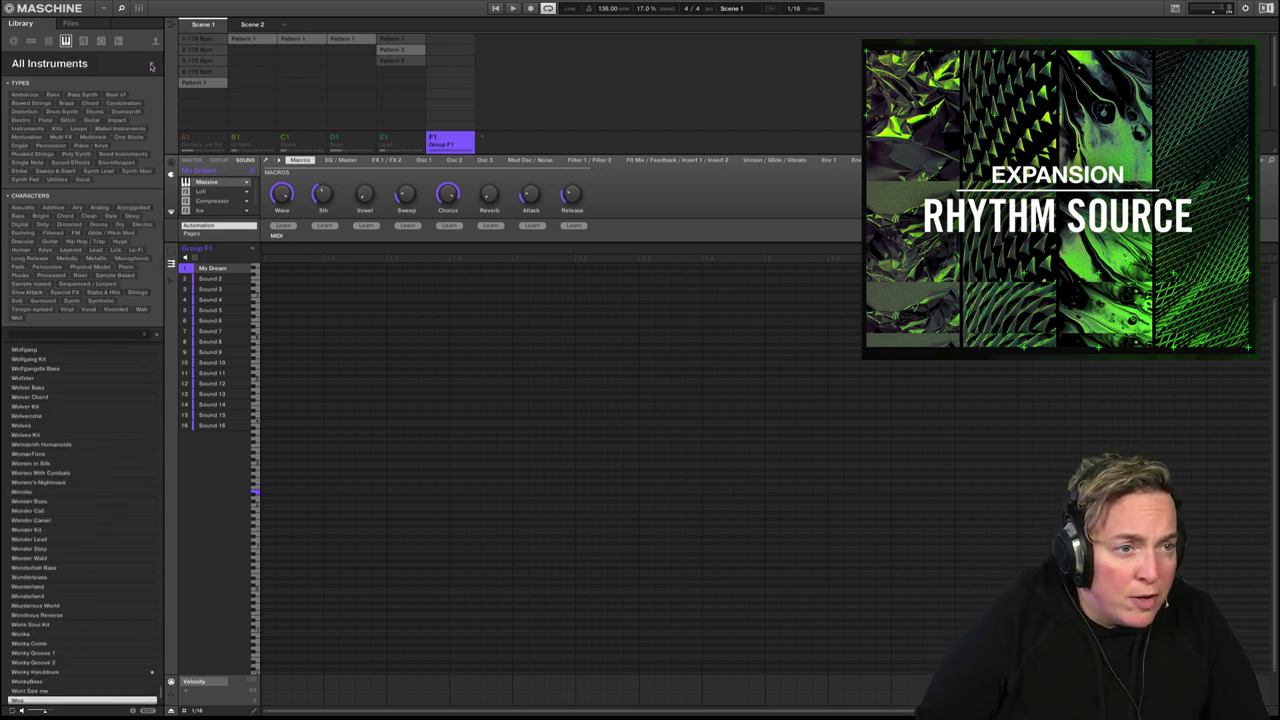
{"action": "left_click", "coordinate": [151, 65]}
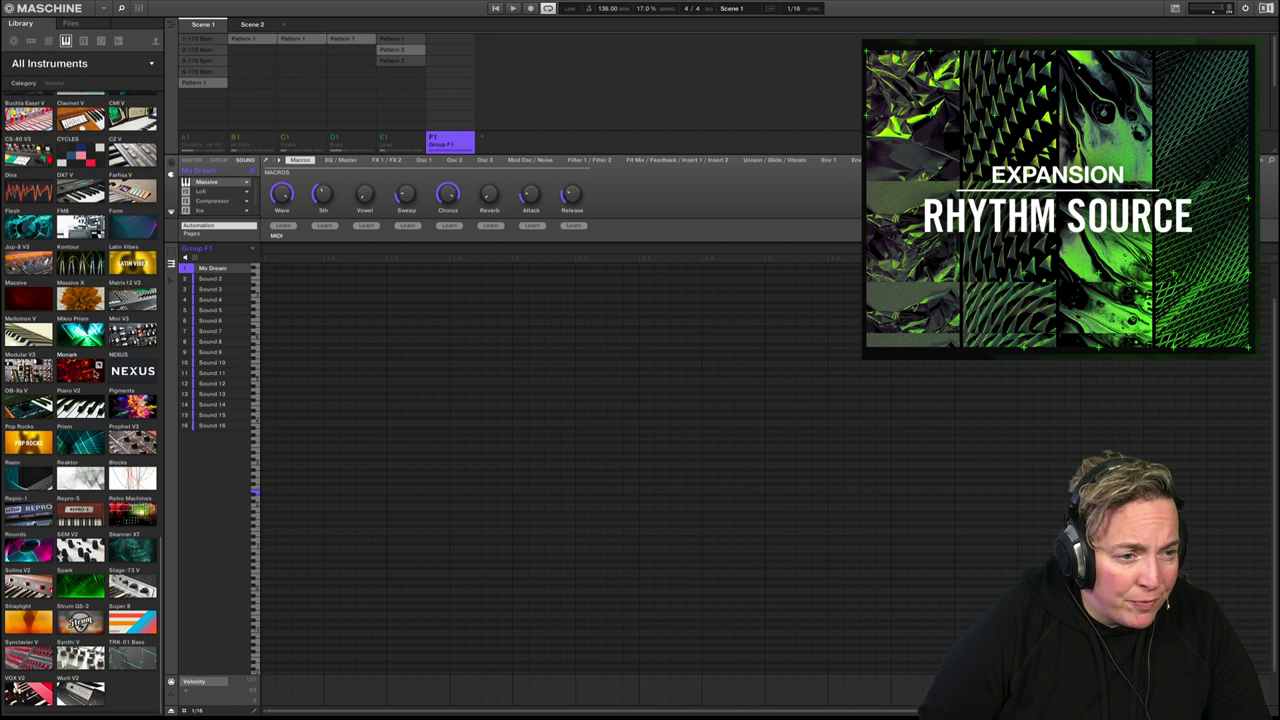
{"action": "left_click", "coordinate": [80, 440]}
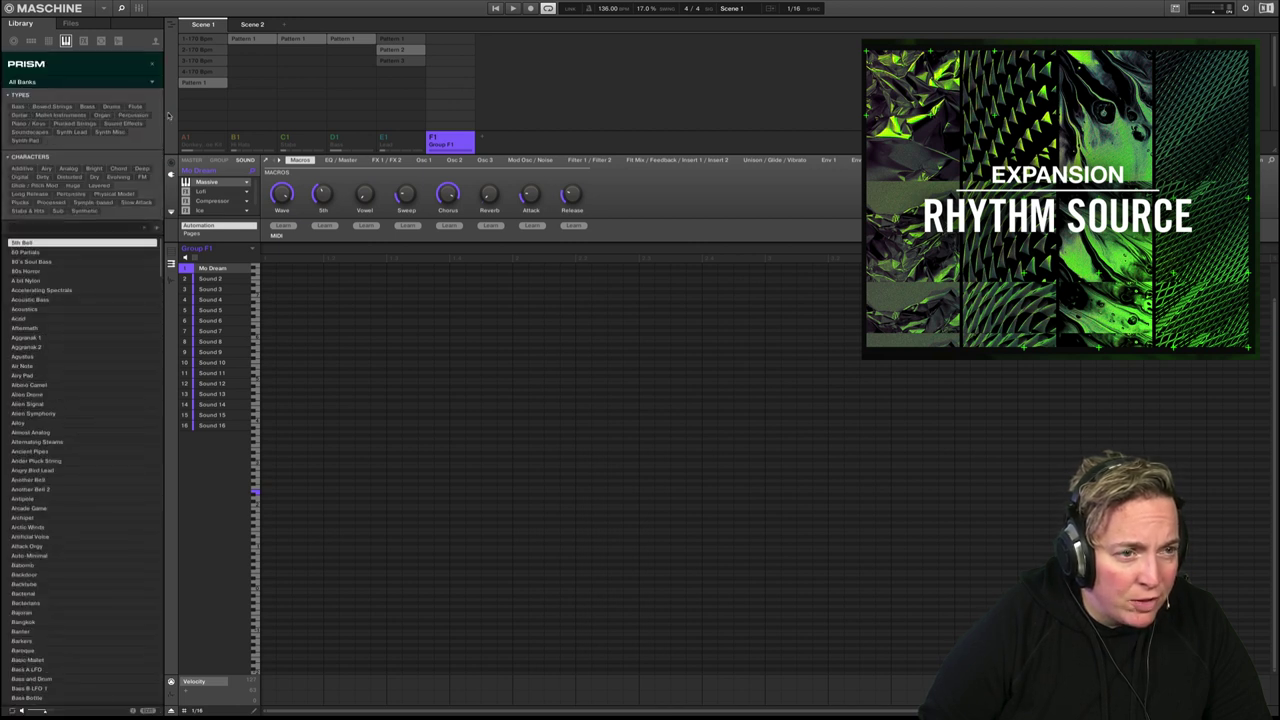
{"action": "left_click", "coordinate": [152, 84]}
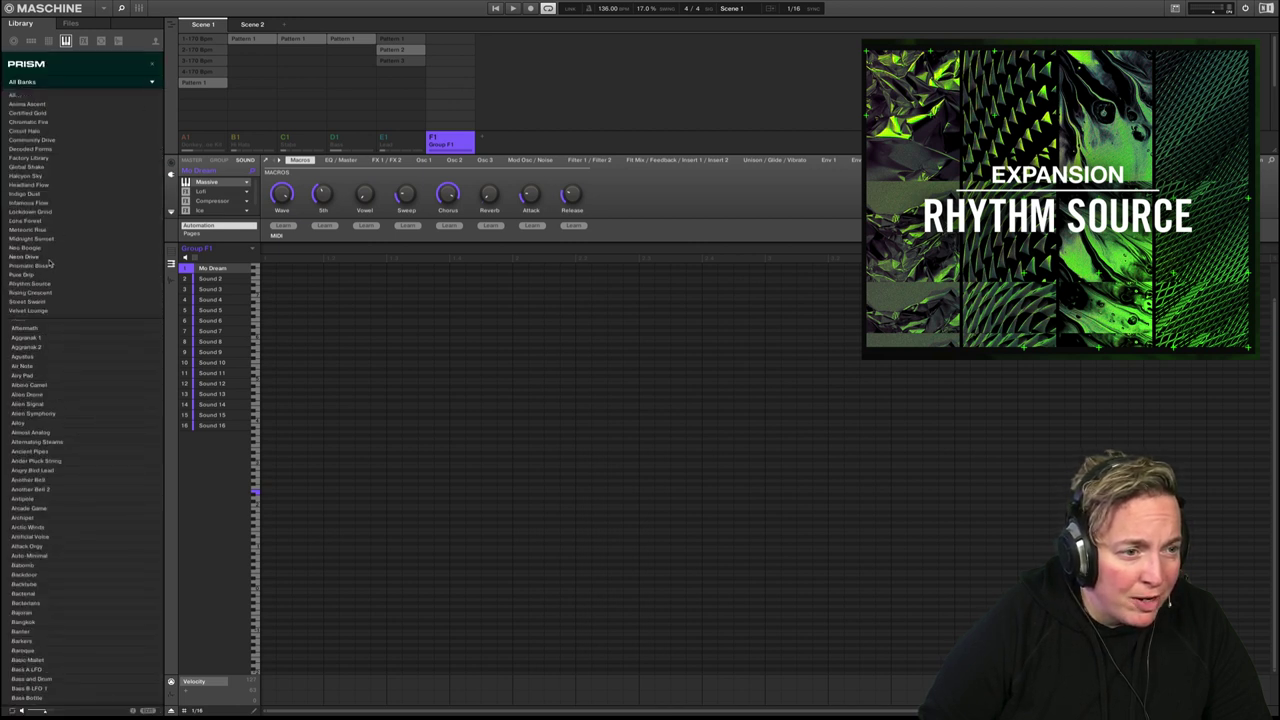
{"action": "left_click", "coordinate": [30, 284]}
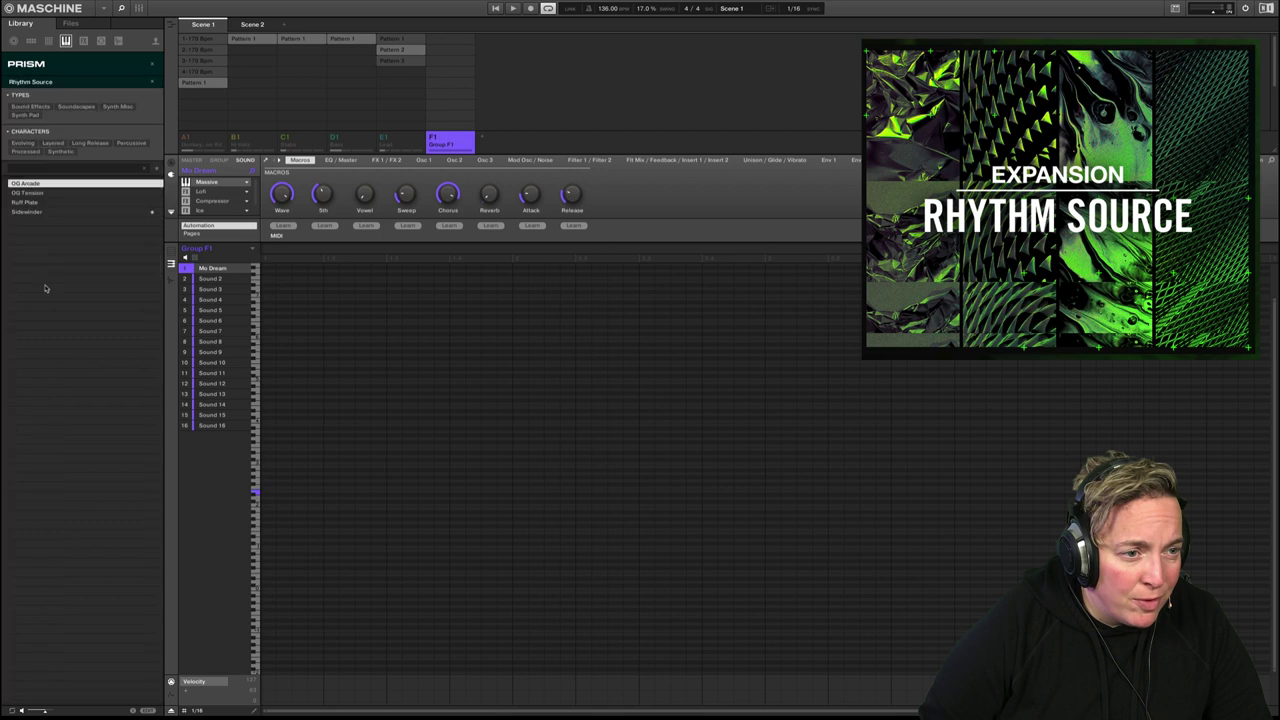
Load OG Tension followed by Sidewinder into F1's first sound slot, and clear the Prism filter to show all instruments
{"action": "left_click", "coordinate": [90, 195]}
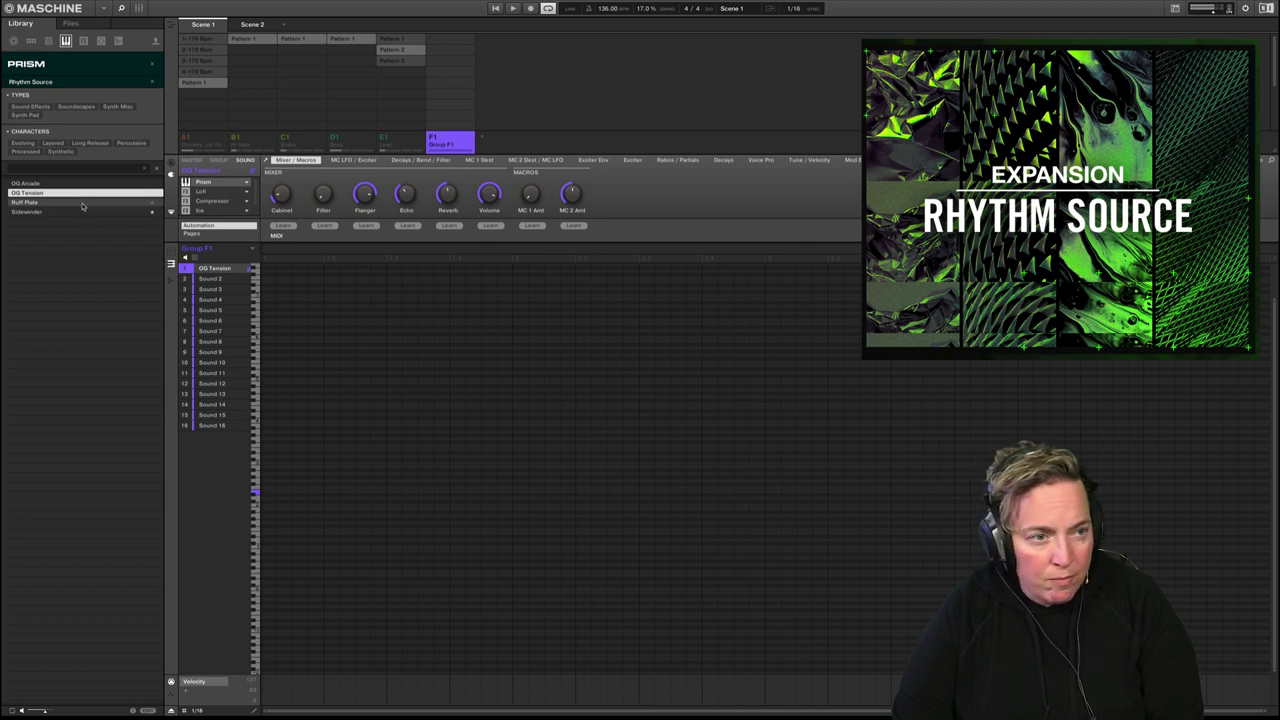
{"action": "left_click", "coordinate": [82, 212]}
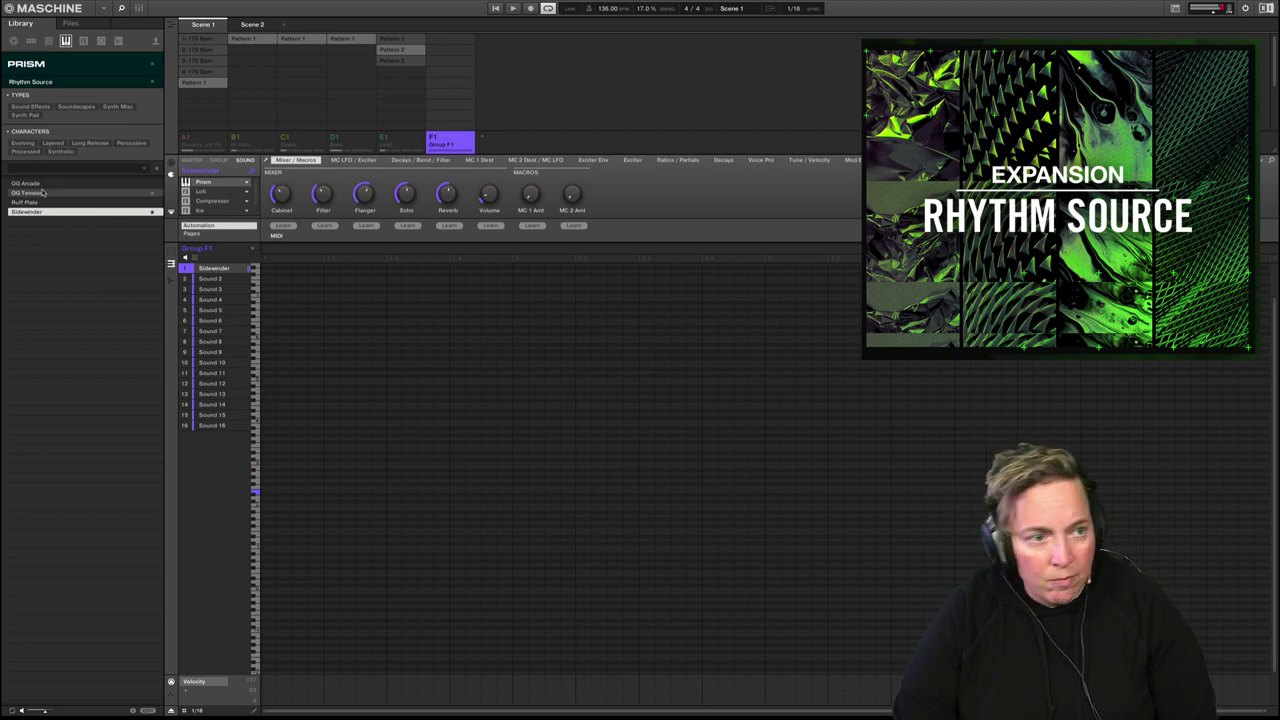
{"action": "left_click", "coordinate": [154, 66]}
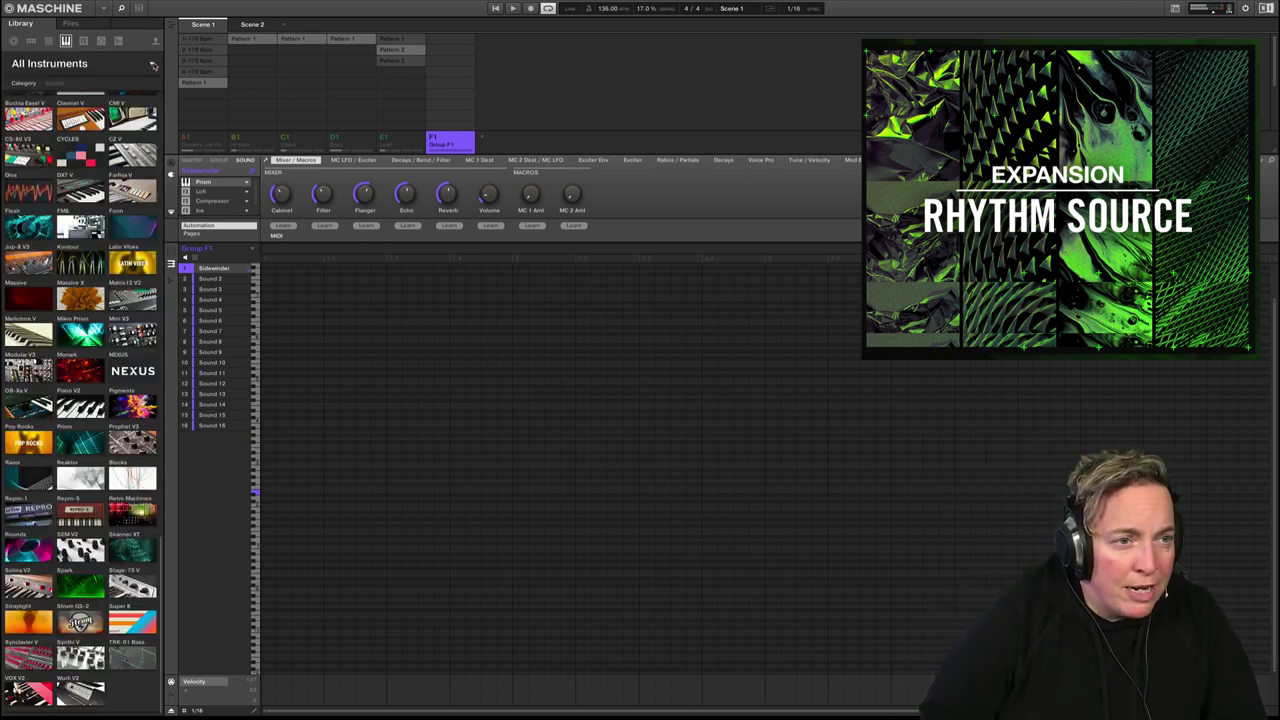
Open the Monark instrument in the library and filter its presets to the Rhythm Source bank
{"action": "left_click", "coordinate": [28, 370]}
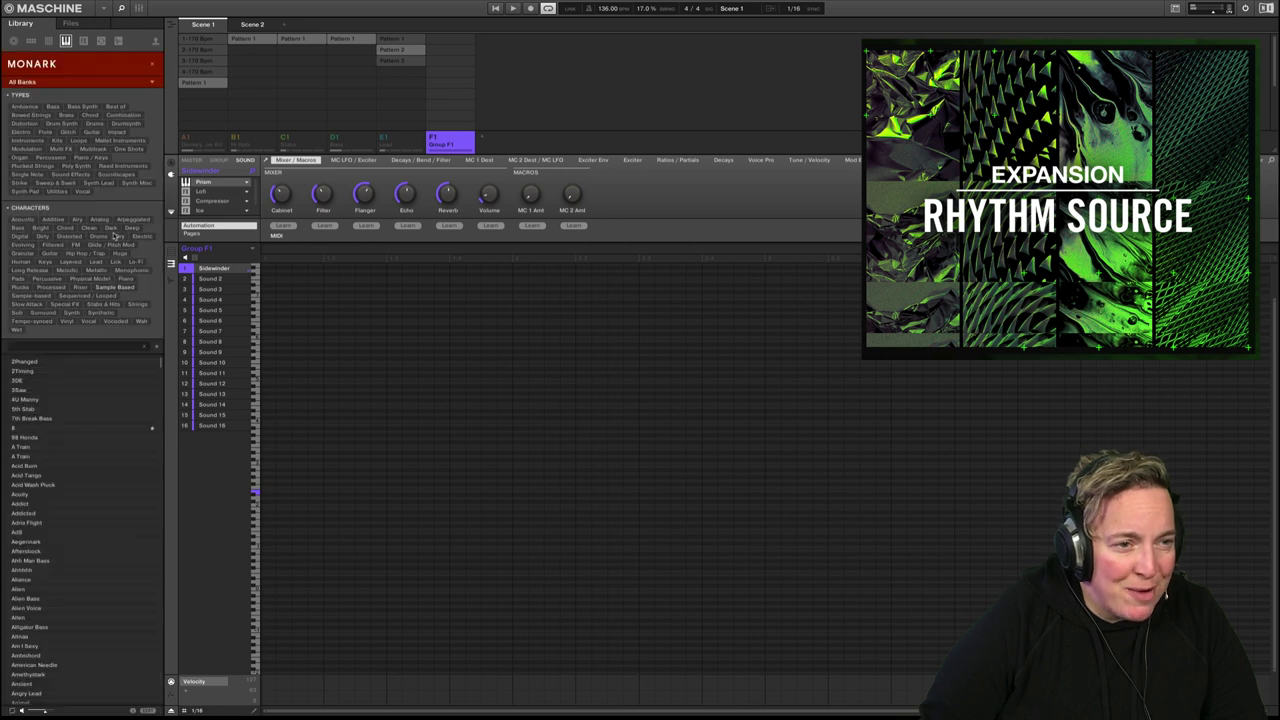
{"action": "left_click", "coordinate": [152, 81]}
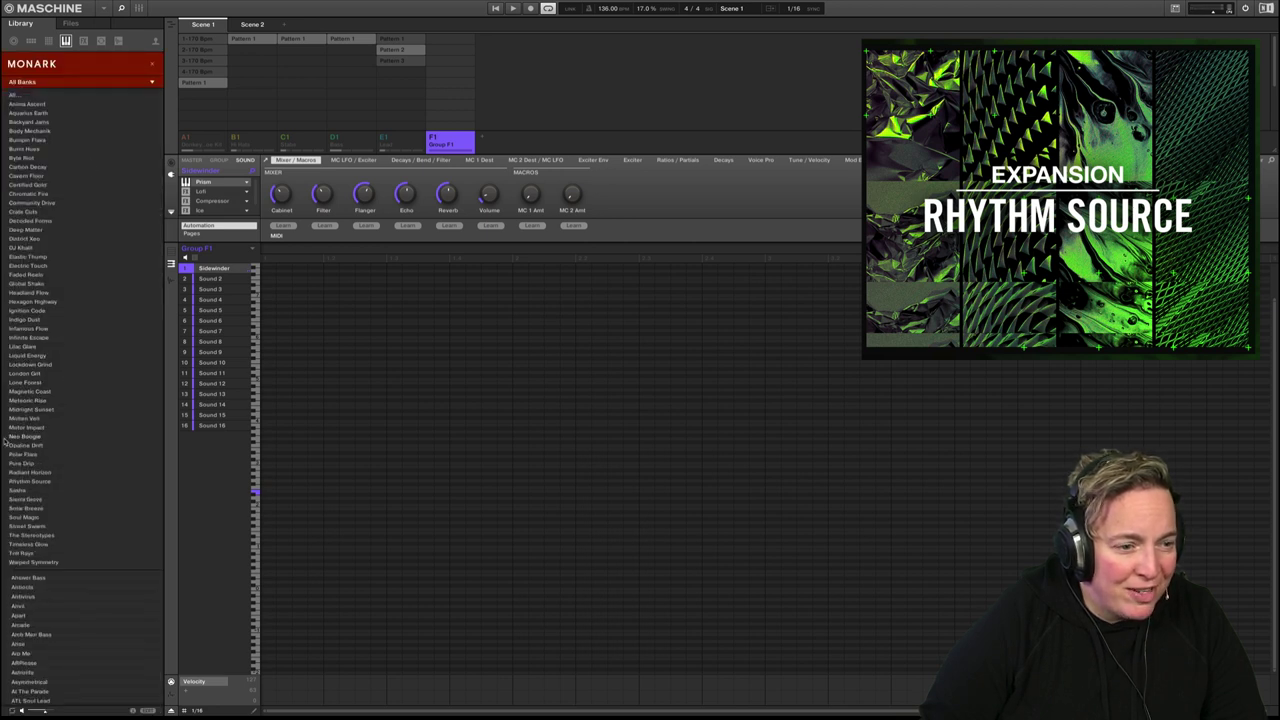
{"action": "left_click", "coordinate": [36, 482]}
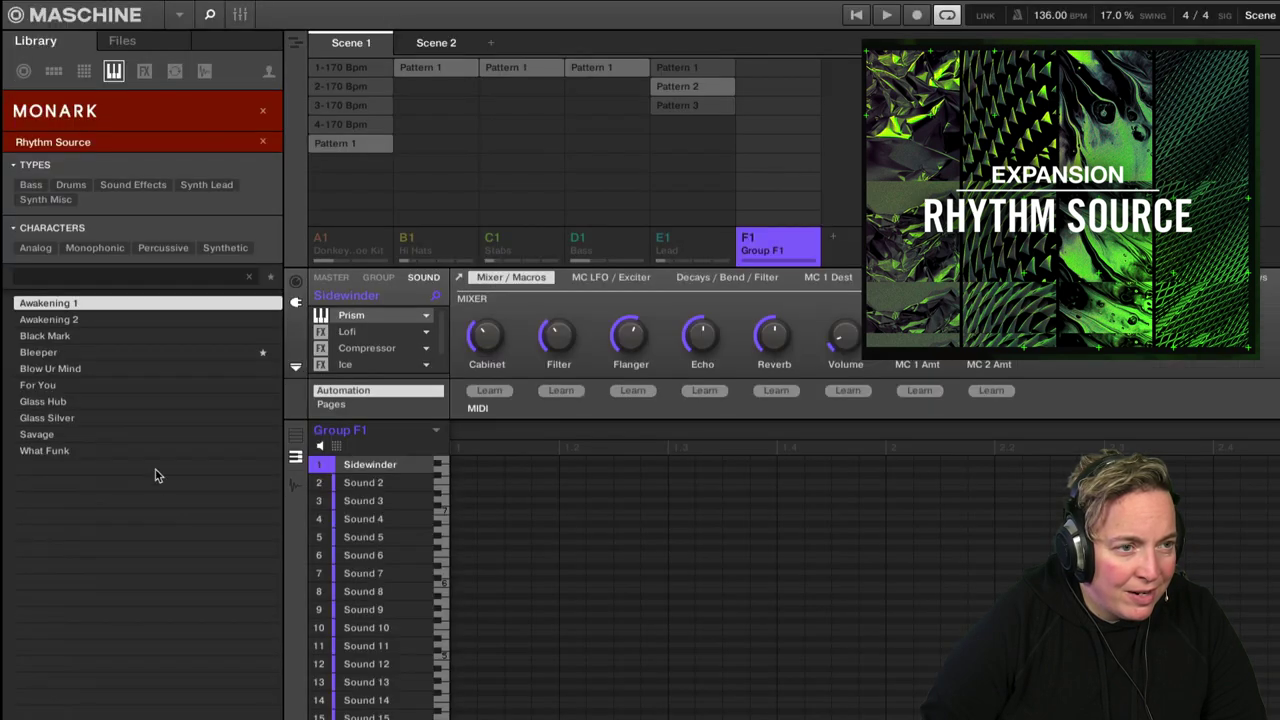
Preview the Monark presets one after another from Awakening 2 to Savage
{"action": "left_click", "coordinate": [88, 319]}
{"action": "left_click", "coordinate": [86, 336]}
{"action": "left_click", "coordinate": [82, 350]}
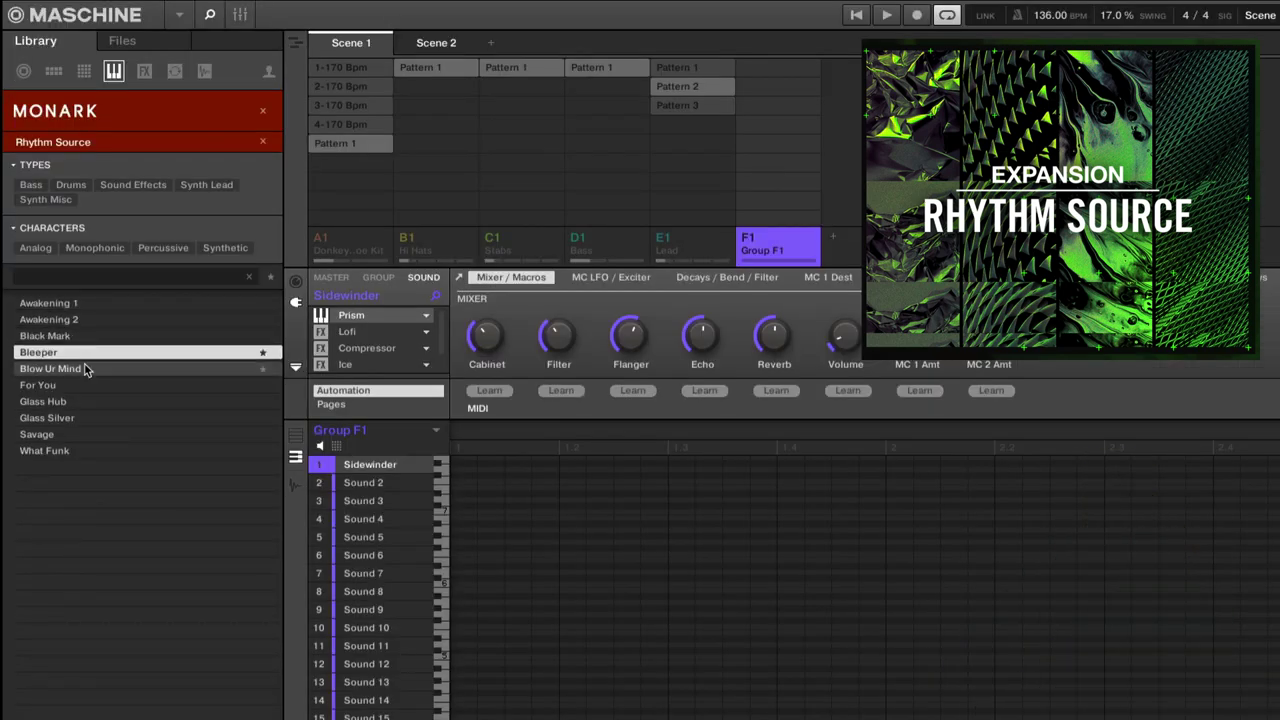
{"action": "left_click", "coordinate": [85, 369]}
{"action": "left_click", "coordinate": [89, 386]}
{"action": "left_click", "coordinate": [93, 402]}
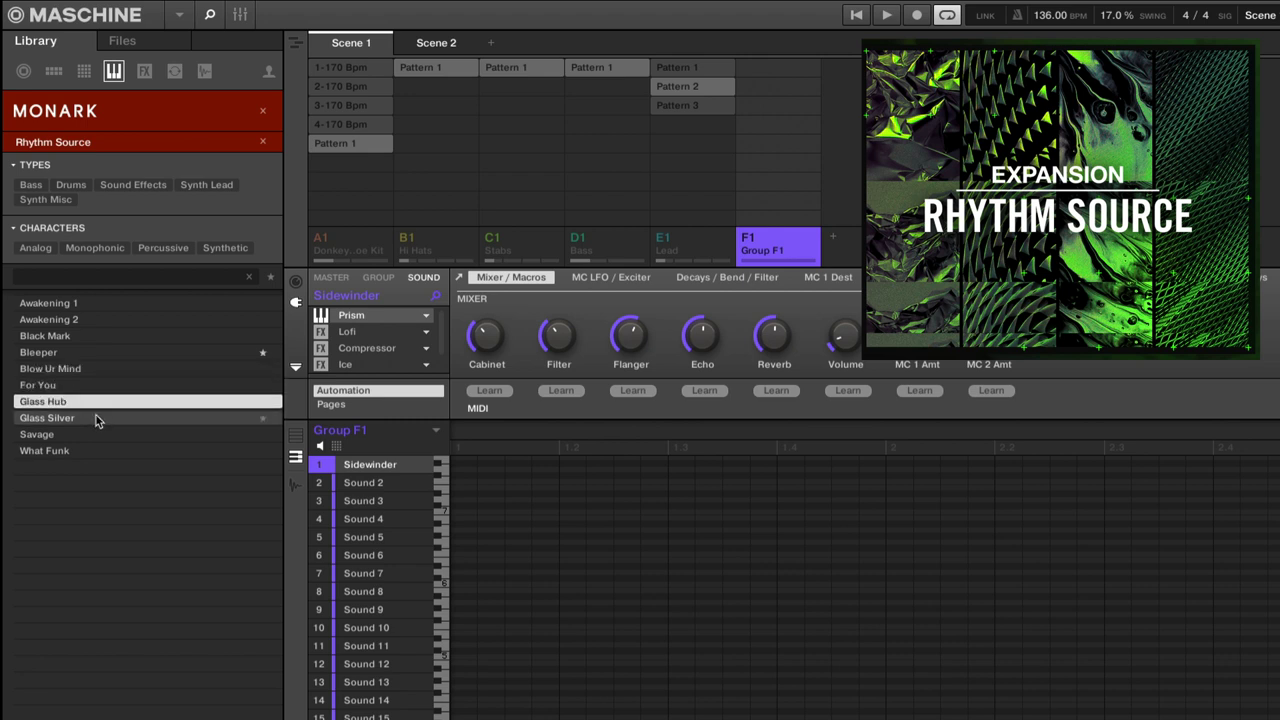
{"action": "left_click", "coordinate": [96, 416]}
{"action": "left_click", "coordinate": [99, 435]}
Load What Funk followed by Savage into F1's first sound slot, and clear the Monark filter
{"action": "left_click", "coordinate": [115, 451]}
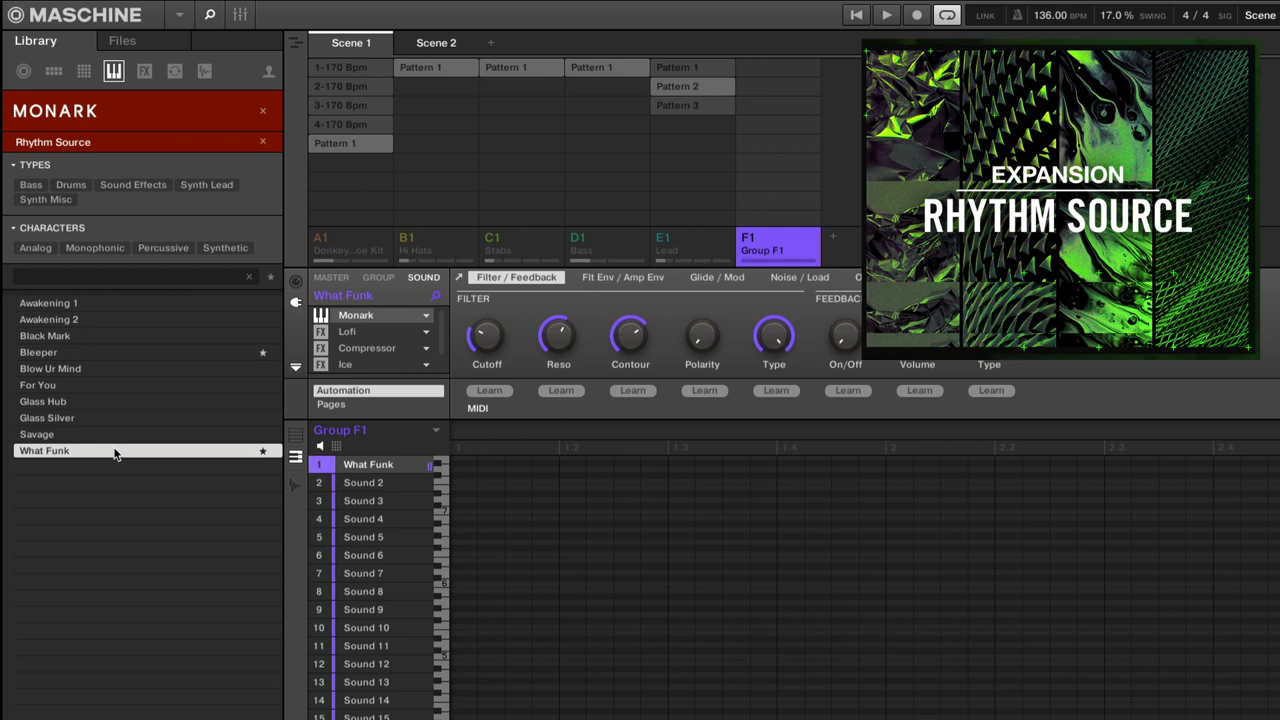
{"action": "left_click", "coordinate": [127, 437]}
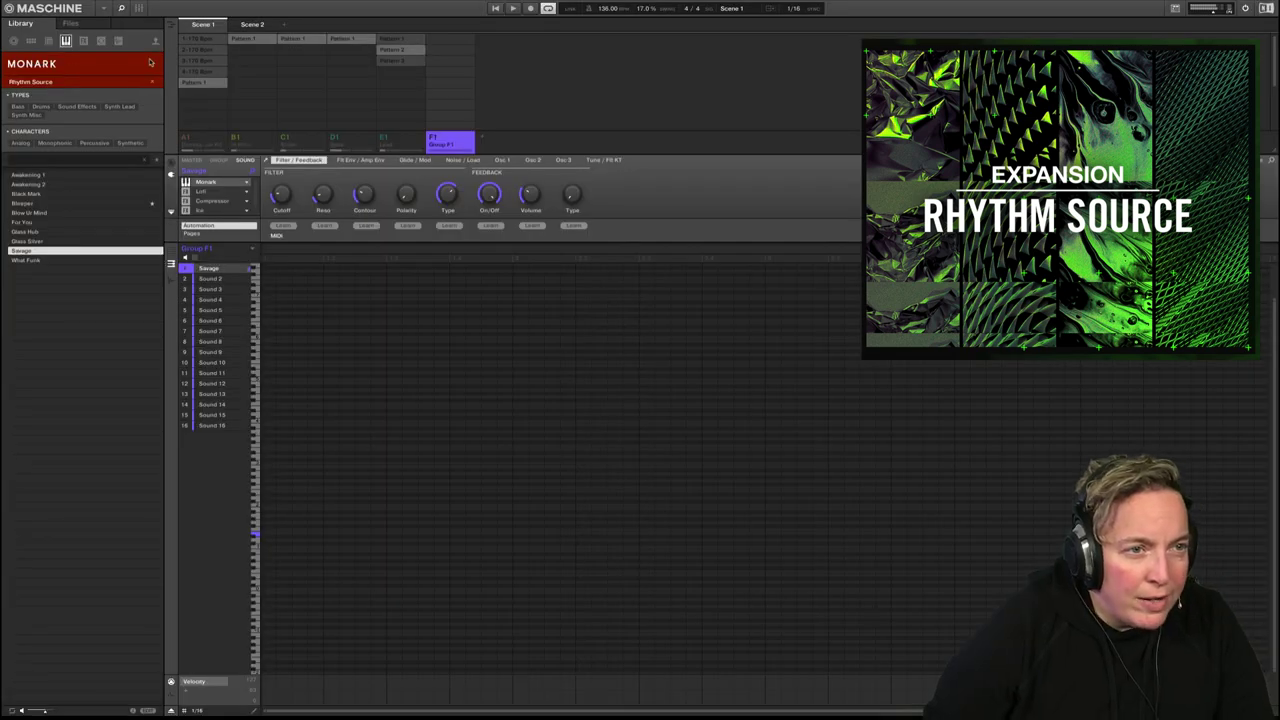
{"action": "left_click", "coordinate": [262, 111]}
Switch the library to loops and filter them to the Rhythm Source expansion
{"action": "left_click", "coordinate": [101, 41]}
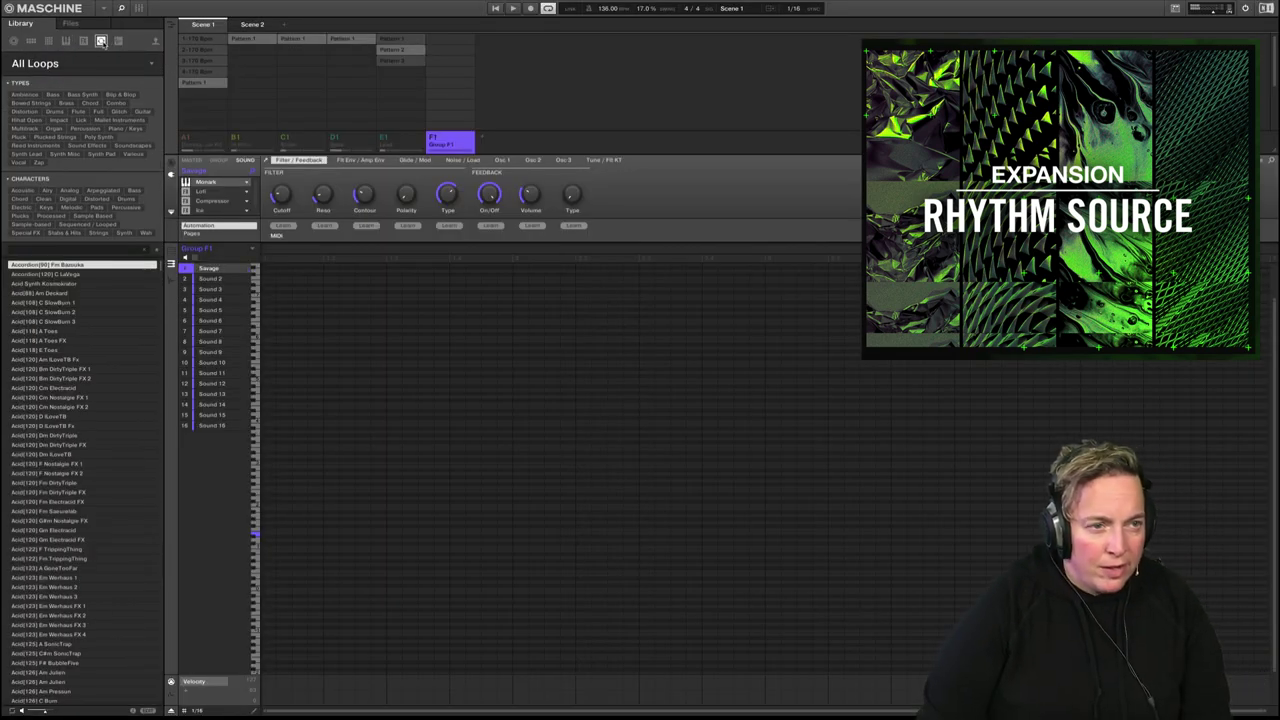
{"action": "left_click", "coordinate": [151, 65]}
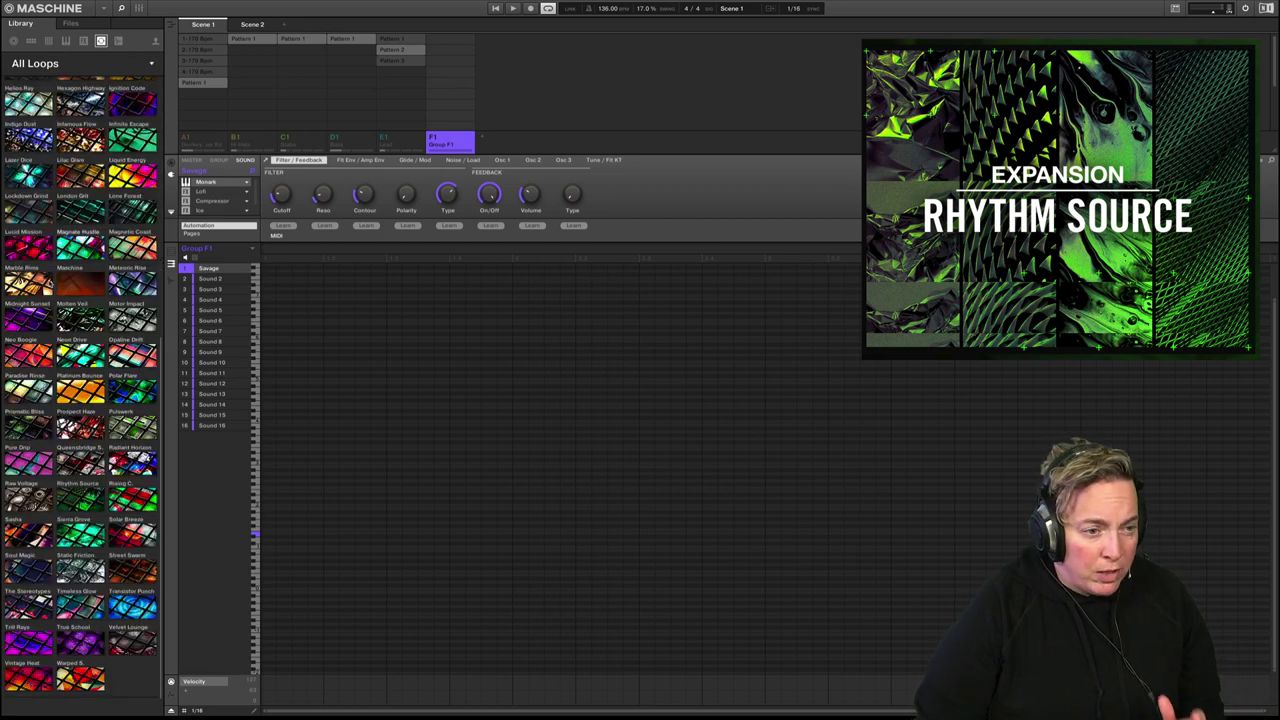
{"action": "left_click", "coordinate": [80, 497]}
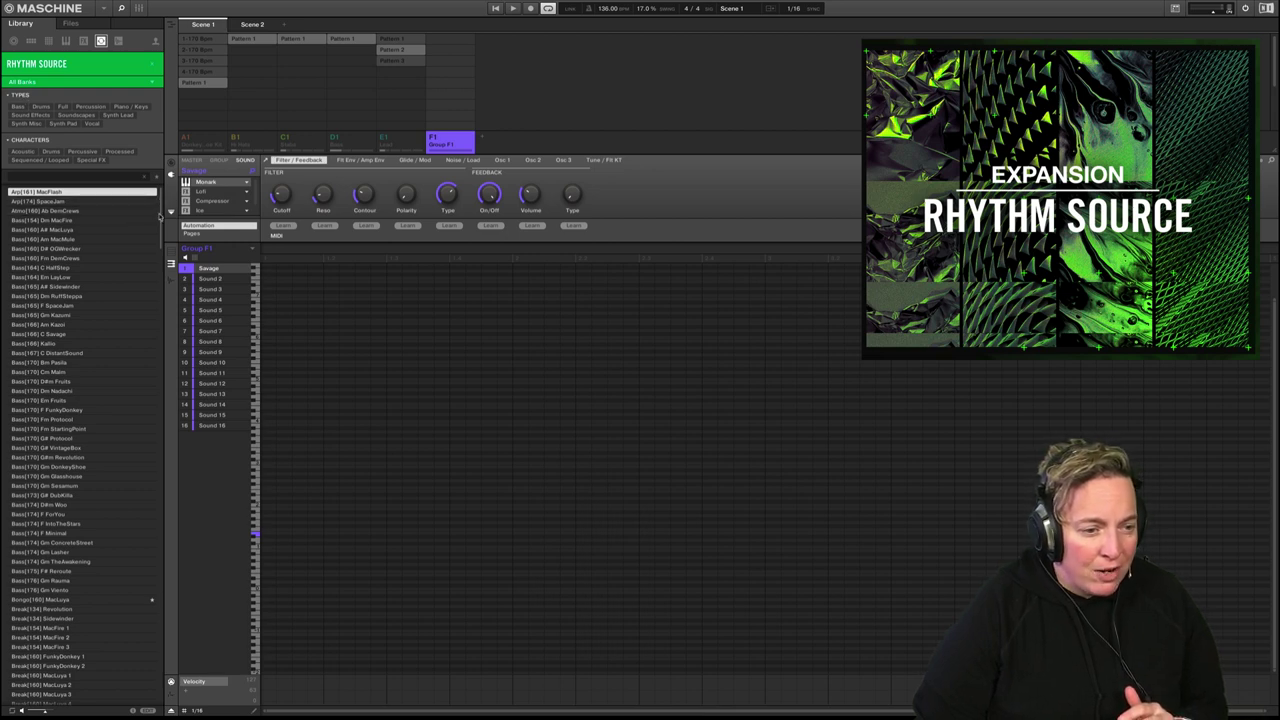
Preview the first Rhythm Source loops, from the MacFlash arp to the A# MacLuya bass loop
{"action": "left_click_drag", "start_coordinate": [160, 215], "coordinate": [127, 198]}
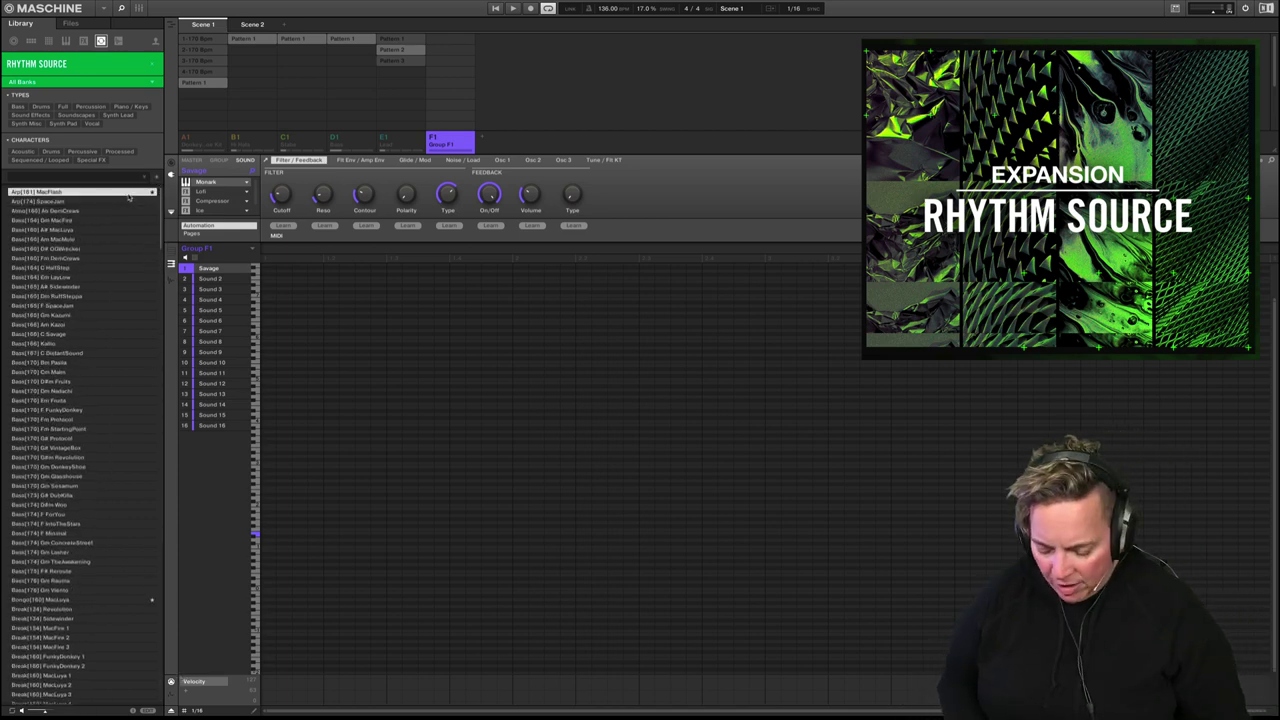
{"action": "left_click", "coordinate": [128, 198]}
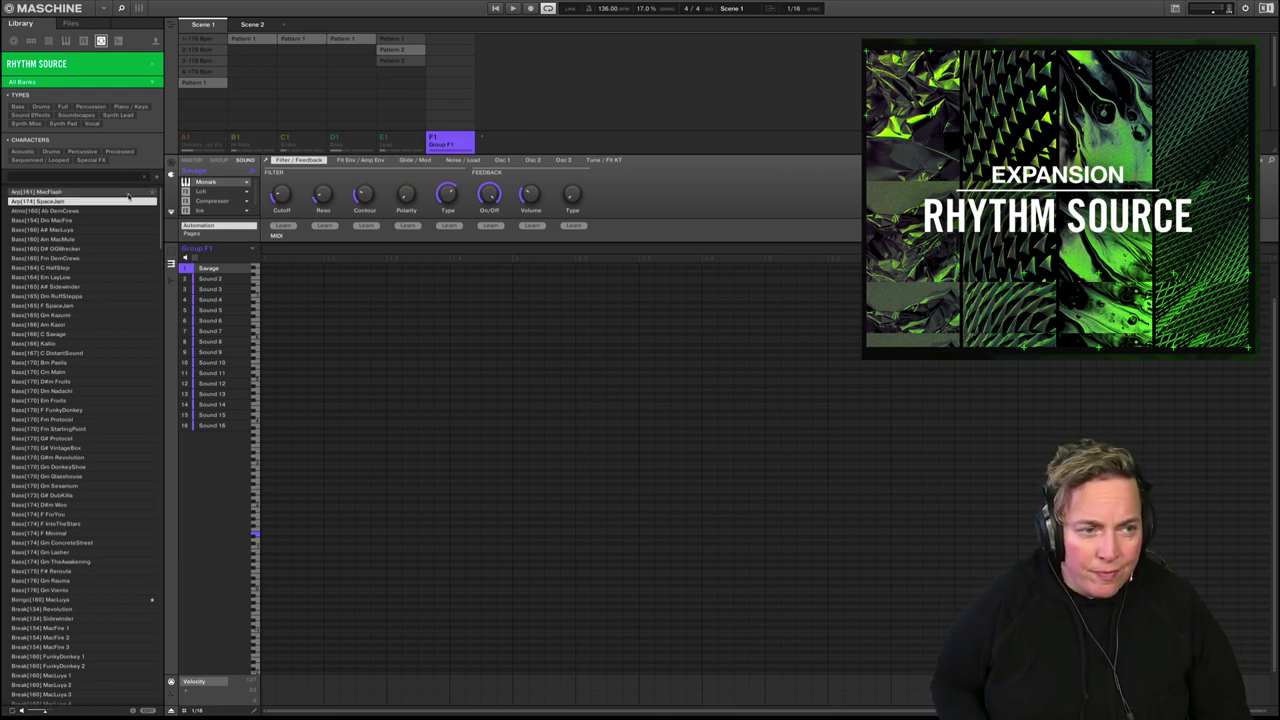
{"action": "key", "text": "Down"}
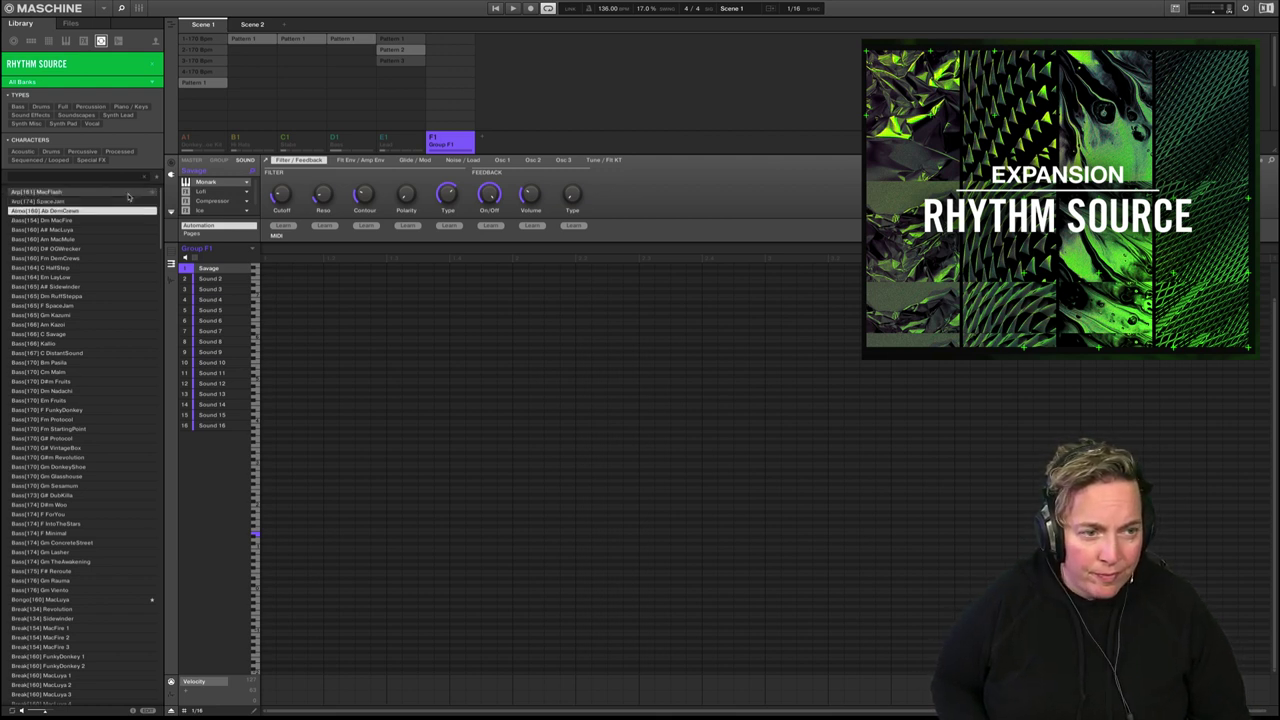
{"action": "key", "text": "Down"}
{"action": "key", "text": "Down"}
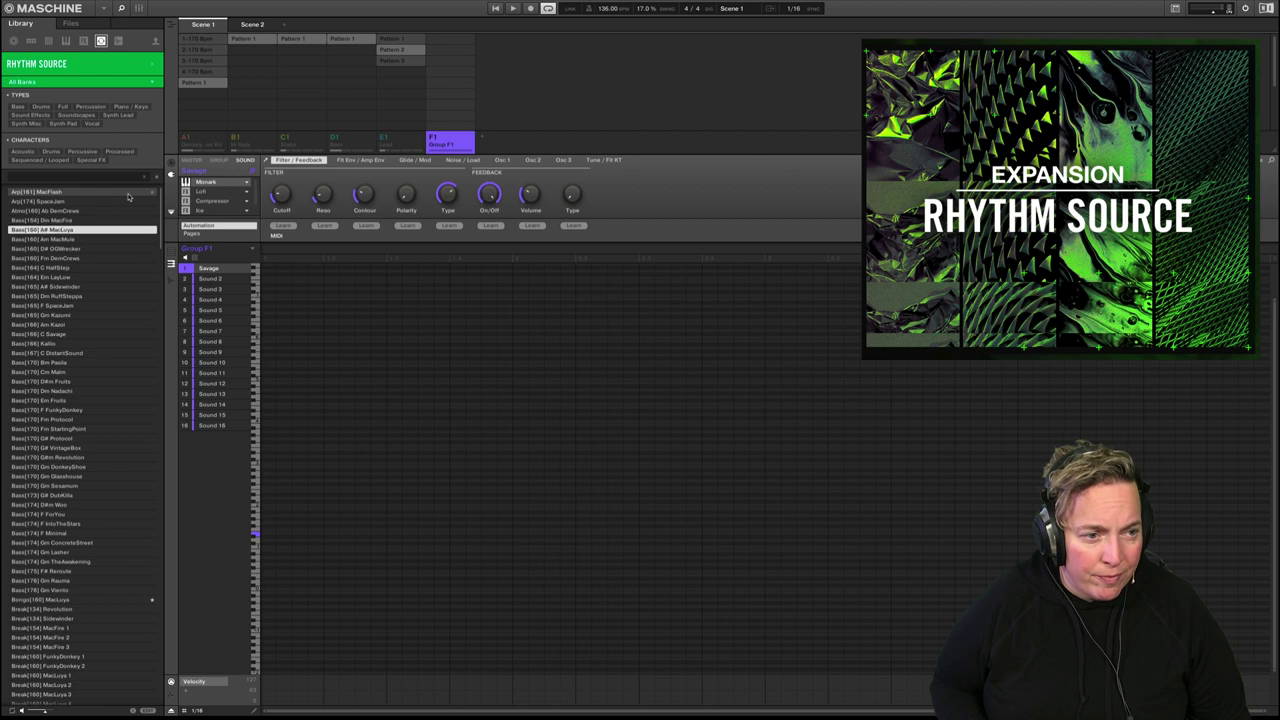
Preview the MacLuya bongo loop and the break loops from Revolution to FunkyDonkey 1, plus the MacLuya breaks
{"action": "left_click", "coordinate": [60, 599]}
{"action": "scroll", "coordinate": [80, 600], "scroll_direction": "down", "scroll_amount": 5}
{"action": "scroll", "coordinate": [78, 599], "scroll_direction": "down", "scroll_amount": 4}
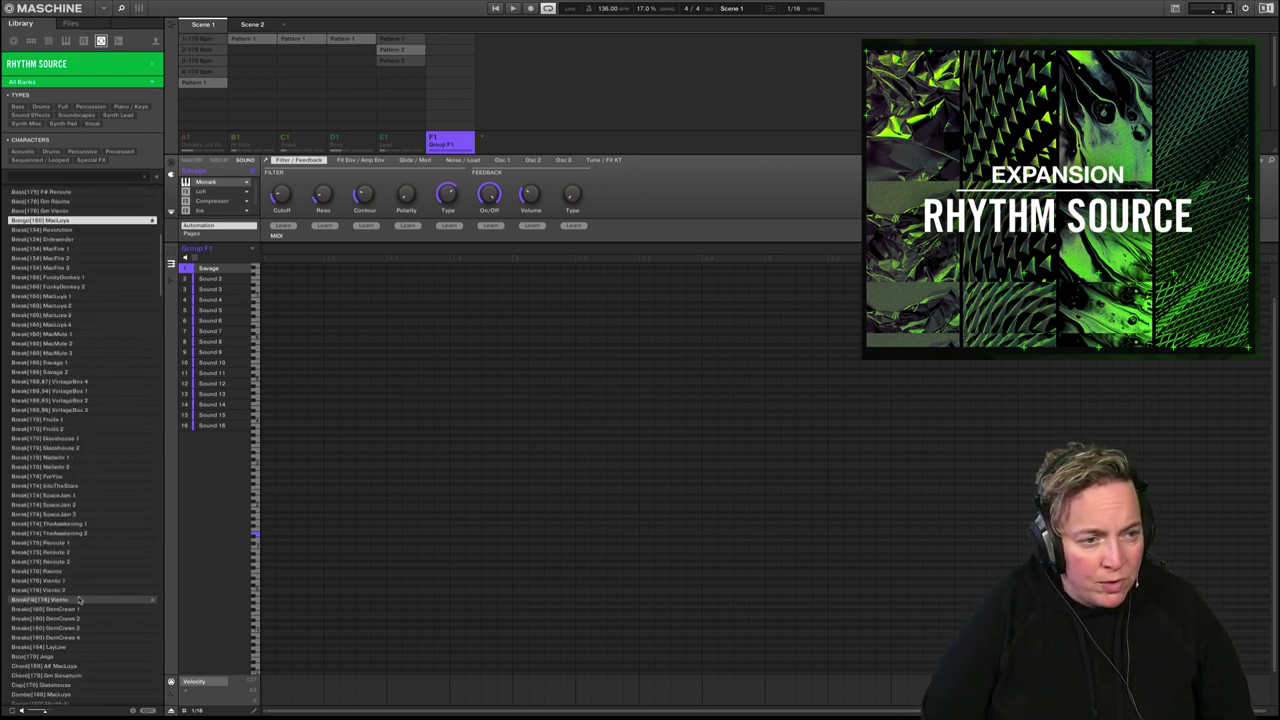
{"action": "left_click", "coordinate": [69, 231]}
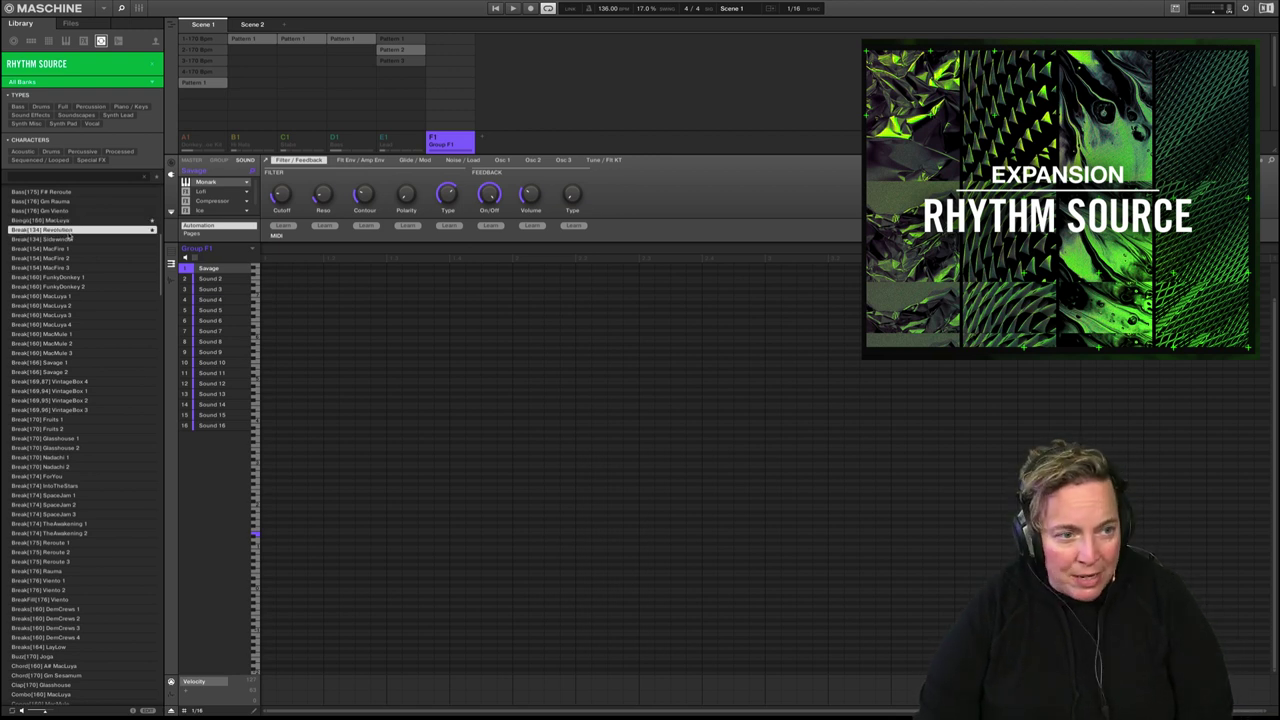
{"action": "key", "text": "Down"}
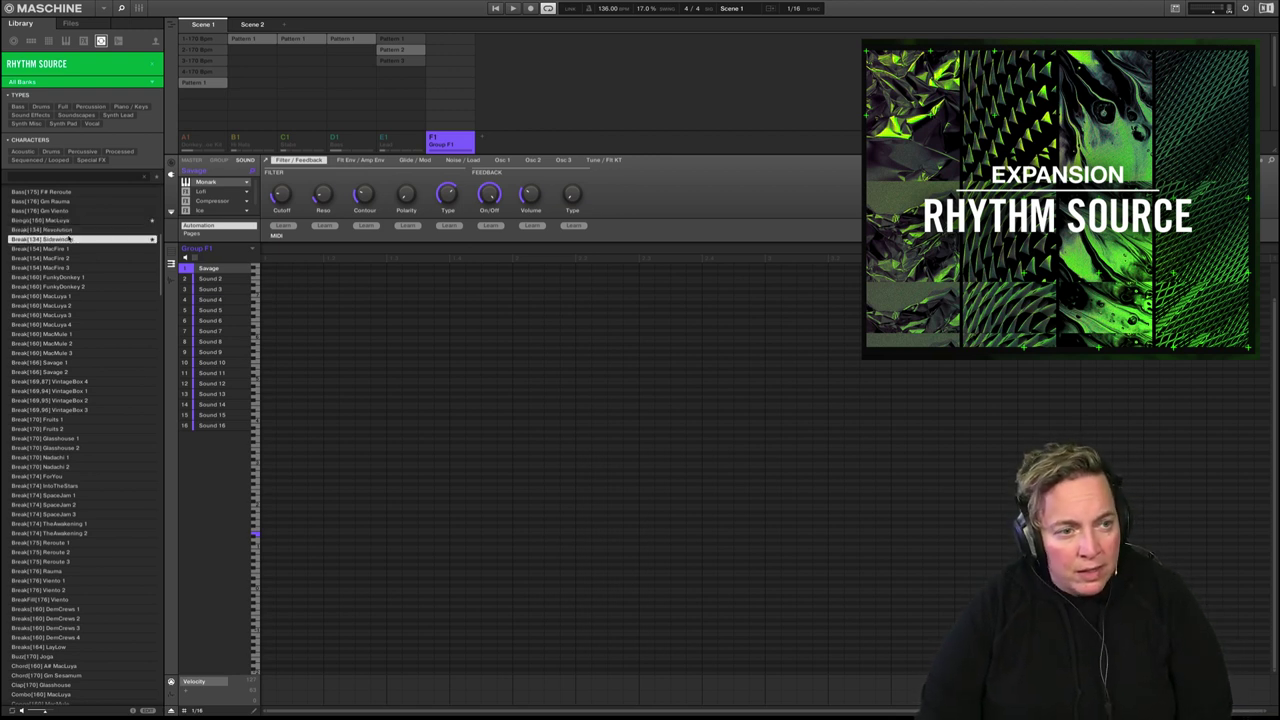
{"action": "key", "text": "Down"}
{"action": "key", "text": "Down"}
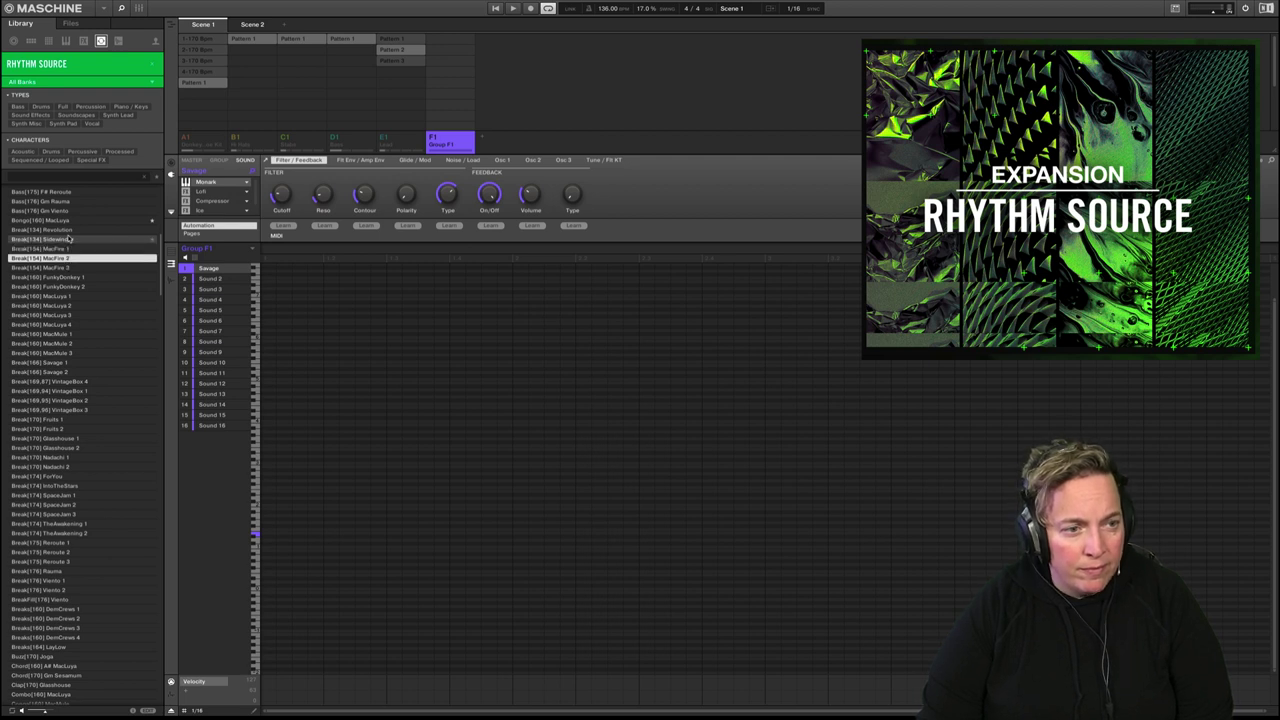
{"action": "key", "text": "Down"}
{"action": "key", "text": "Down"}
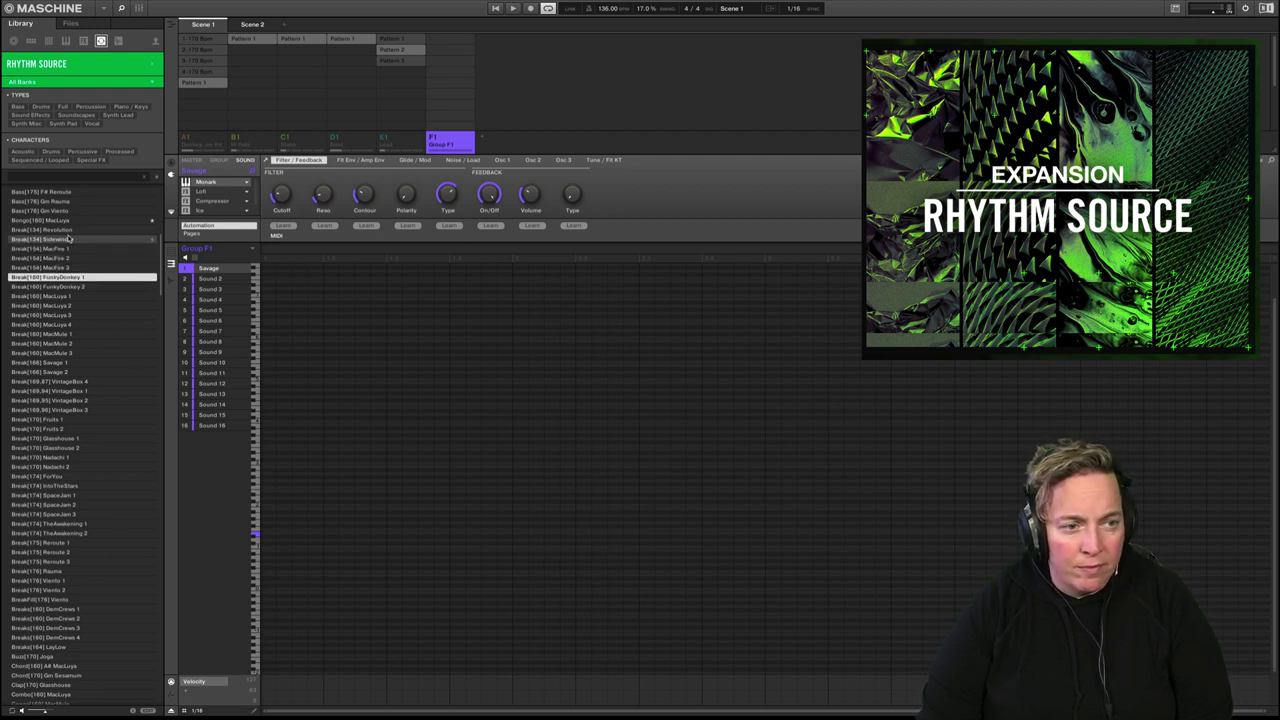
{"action": "left_click", "coordinate": [78, 297]}
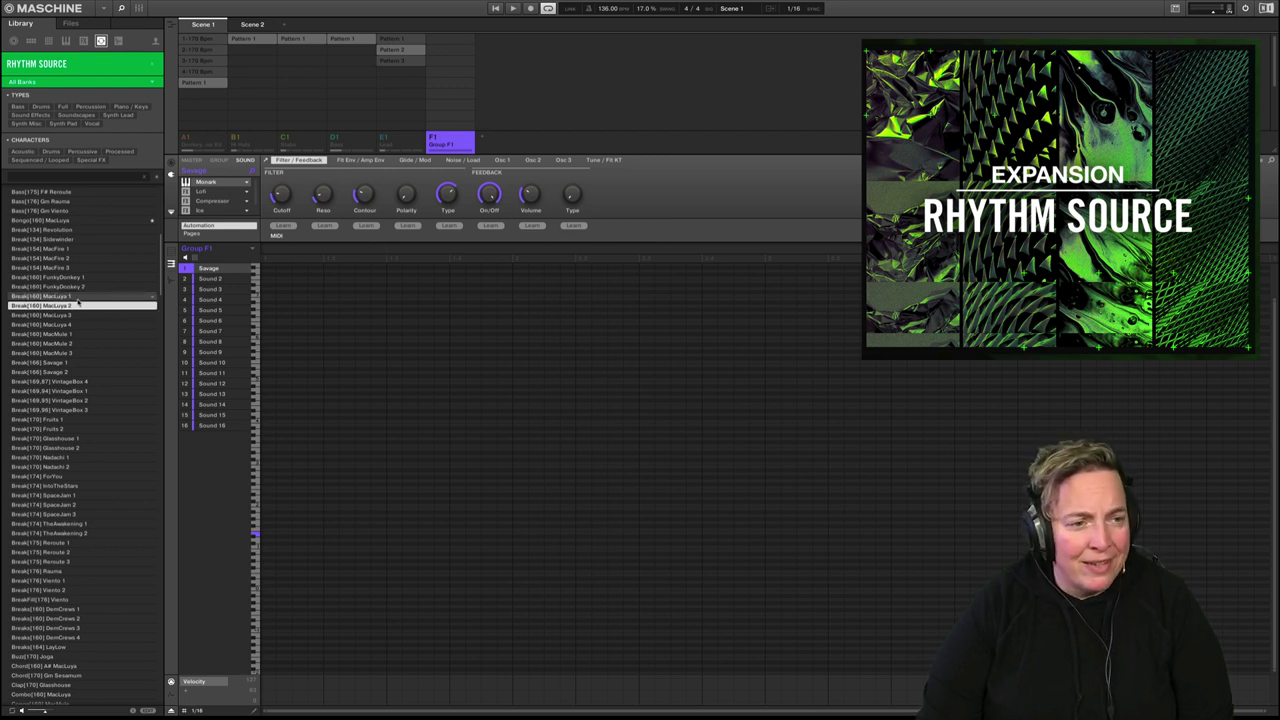
Preview the break loops from VintageBox 4 through Fruits 2
{"action": "left_click", "coordinate": [105, 381]}
{"action": "scroll", "coordinate": [107, 380], "scroll_direction": "down", "scroll_amount": 3}
{"action": "scroll", "coordinate": [107, 380], "scroll_direction": "down", "scroll_amount": 3}
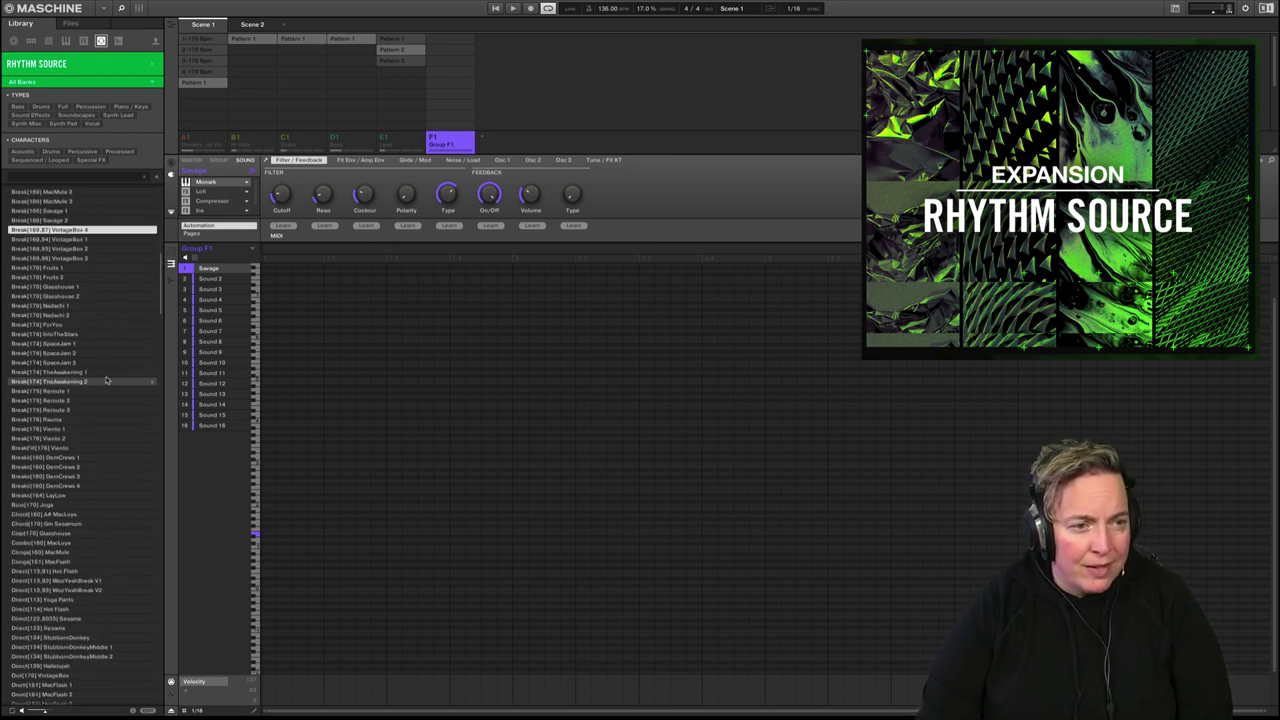
{"action": "key", "text": "Down"}
{"action": "key", "text": "Down"}
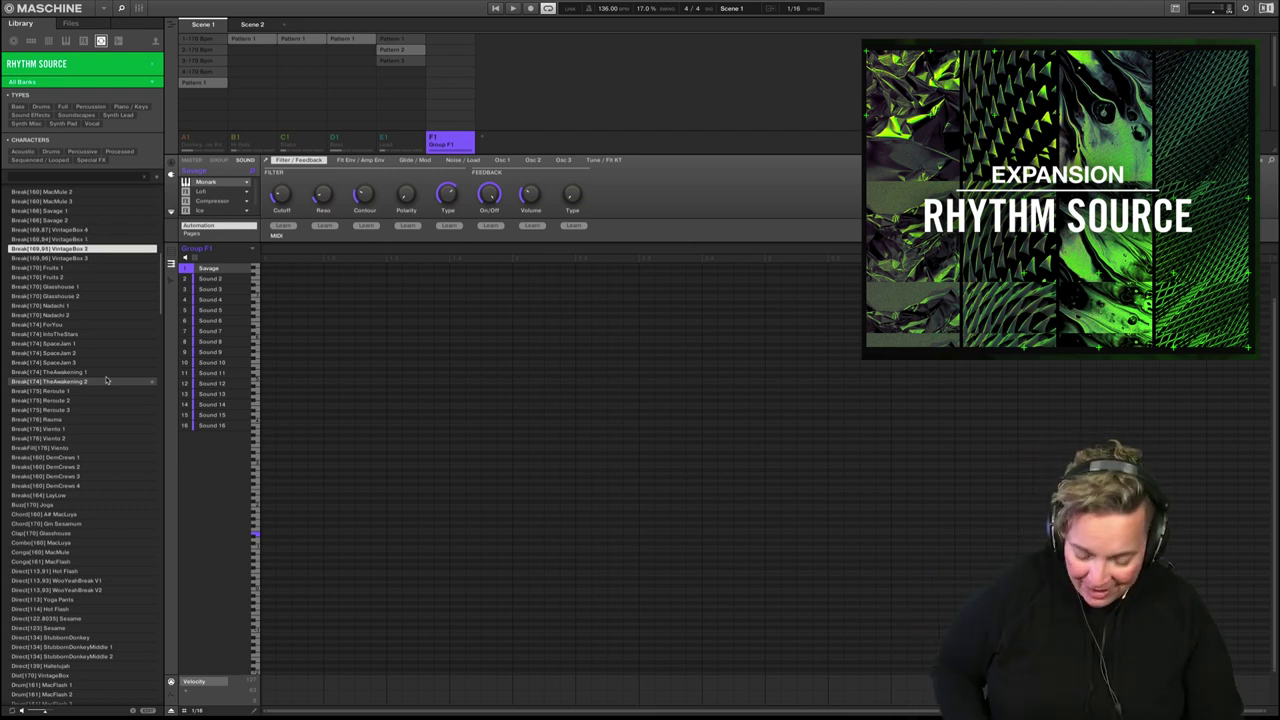
{"action": "key", "text": "Down"}
{"action": "key", "text": "Down"}
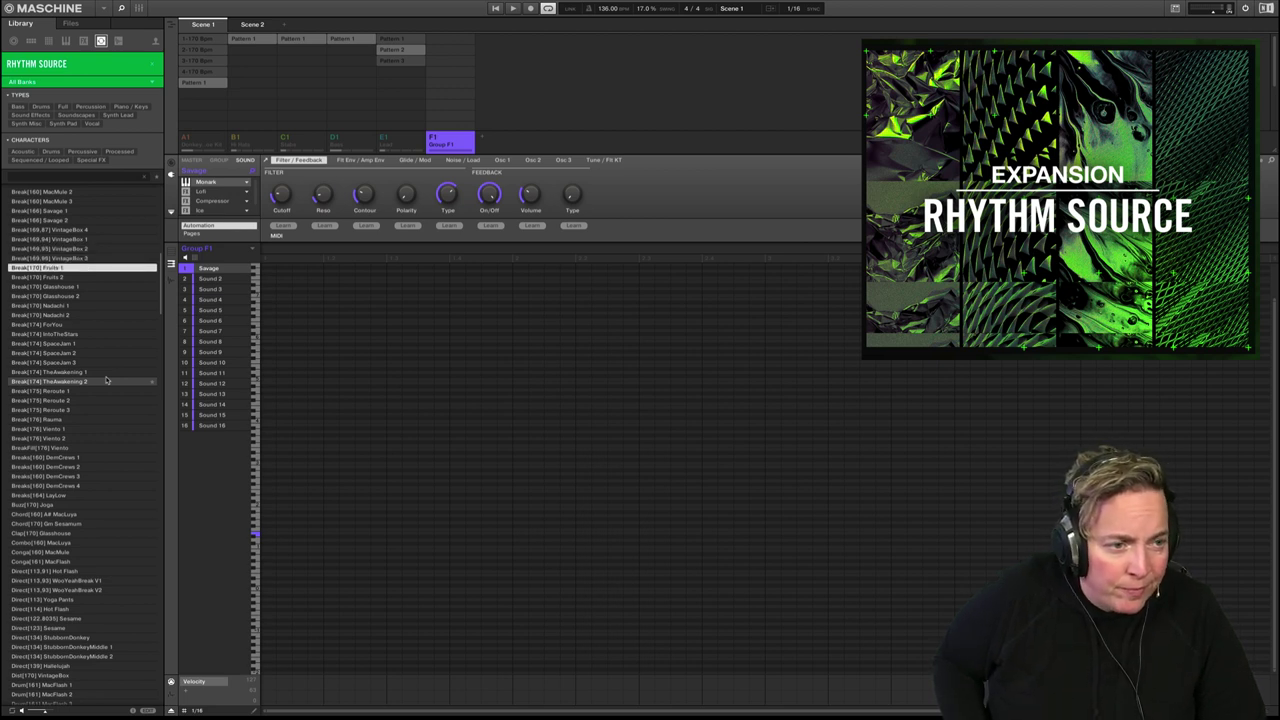
{"action": "key", "text": "Down"}
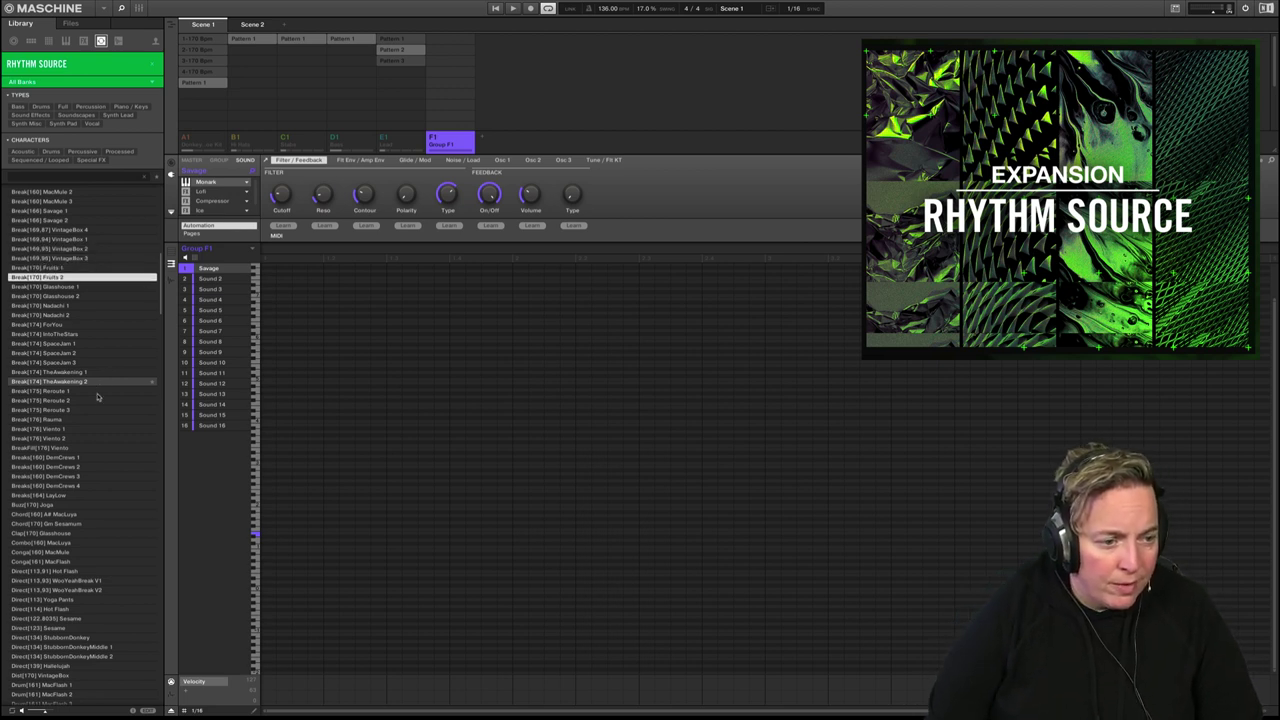
Preview the buzz, chord, clap and combo loops, from Buzz Joga to Combo MacLuya
{"action": "left_click", "coordinate": [90, 514]}
{"action": "scroll", "coordinate": [88, 440], "scroll_direction": "down", "scroll_amount": 4}
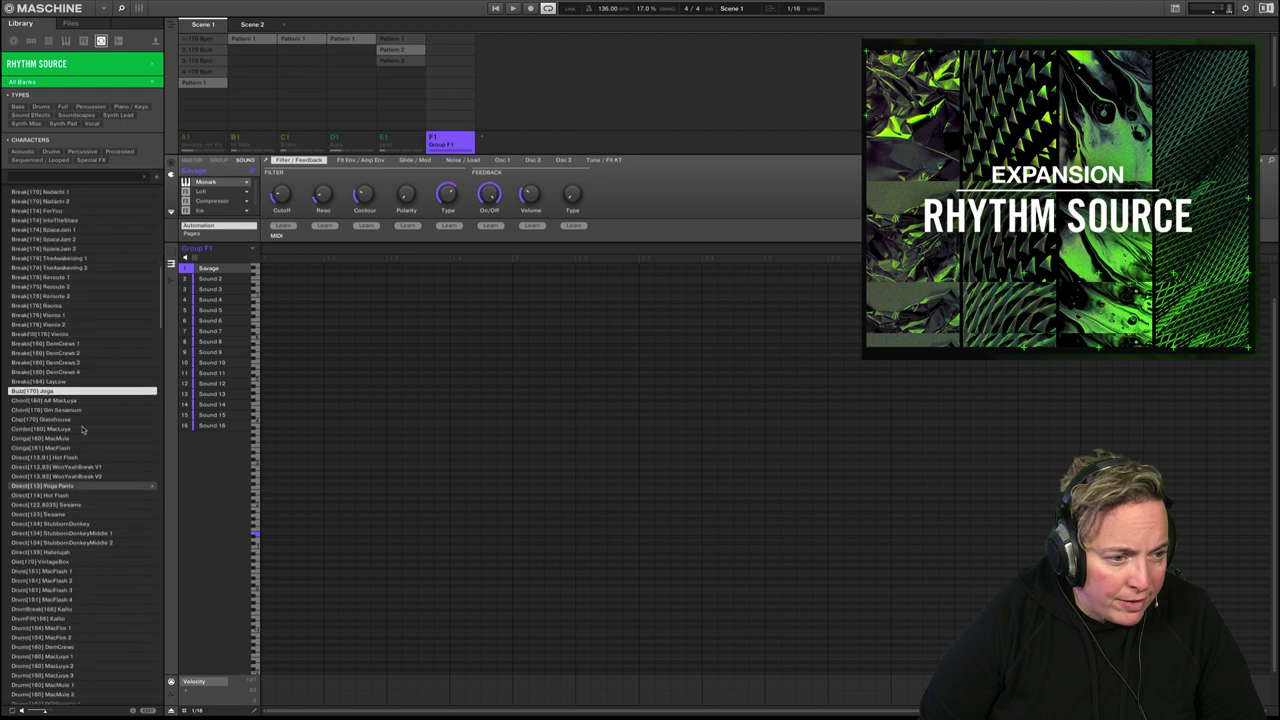
{"action": "scroll", "coordinate": [85, 401], "scroll_direction": "down", "scroll_amount": 3}
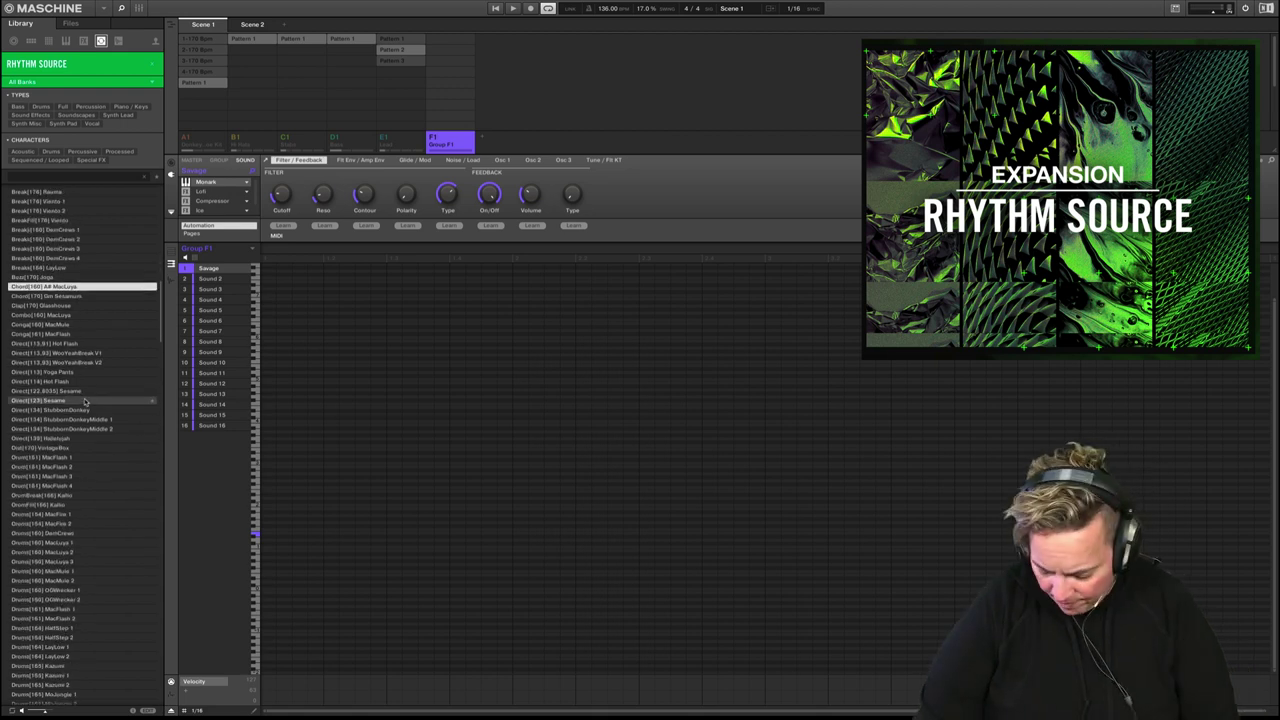
{"action": "key", "text": "Down"}
{"action": "scroll", "coordinate": [85, 401], "scroll_direction": "down", "scroll_amount": 2}
{"action": "key", "text": "Down"}
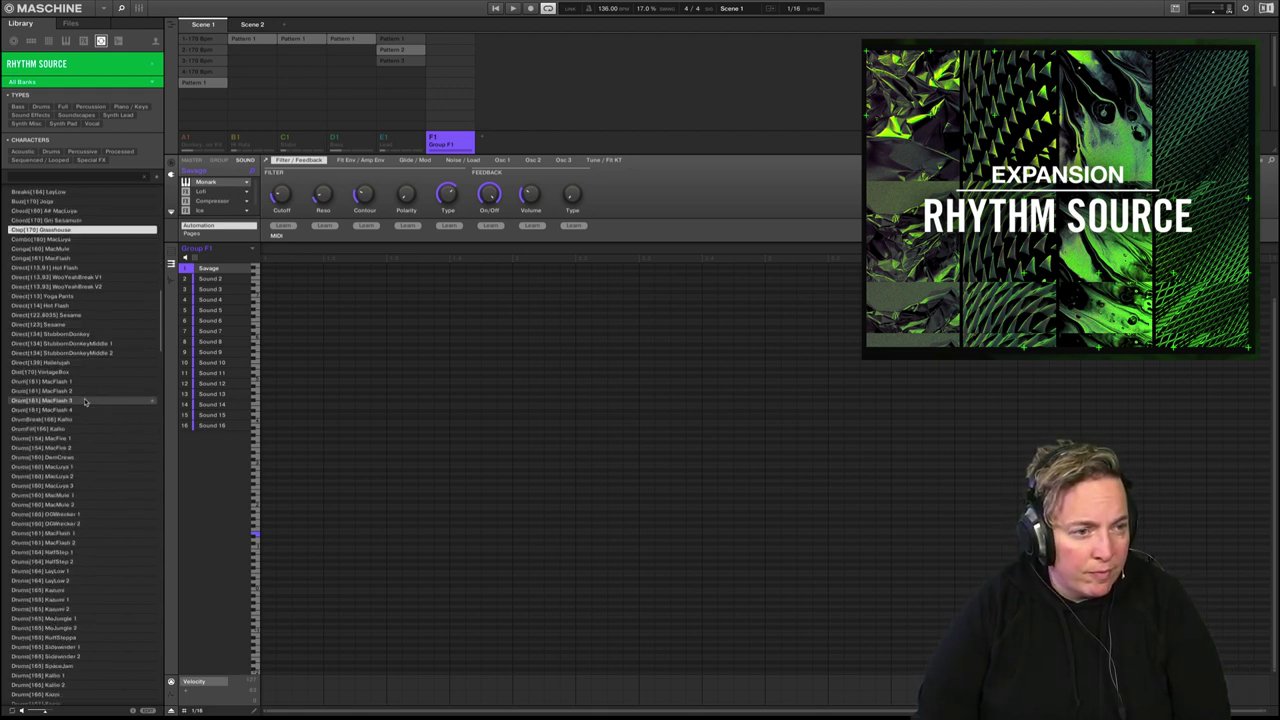
{"action": "key", "text": "Down"}
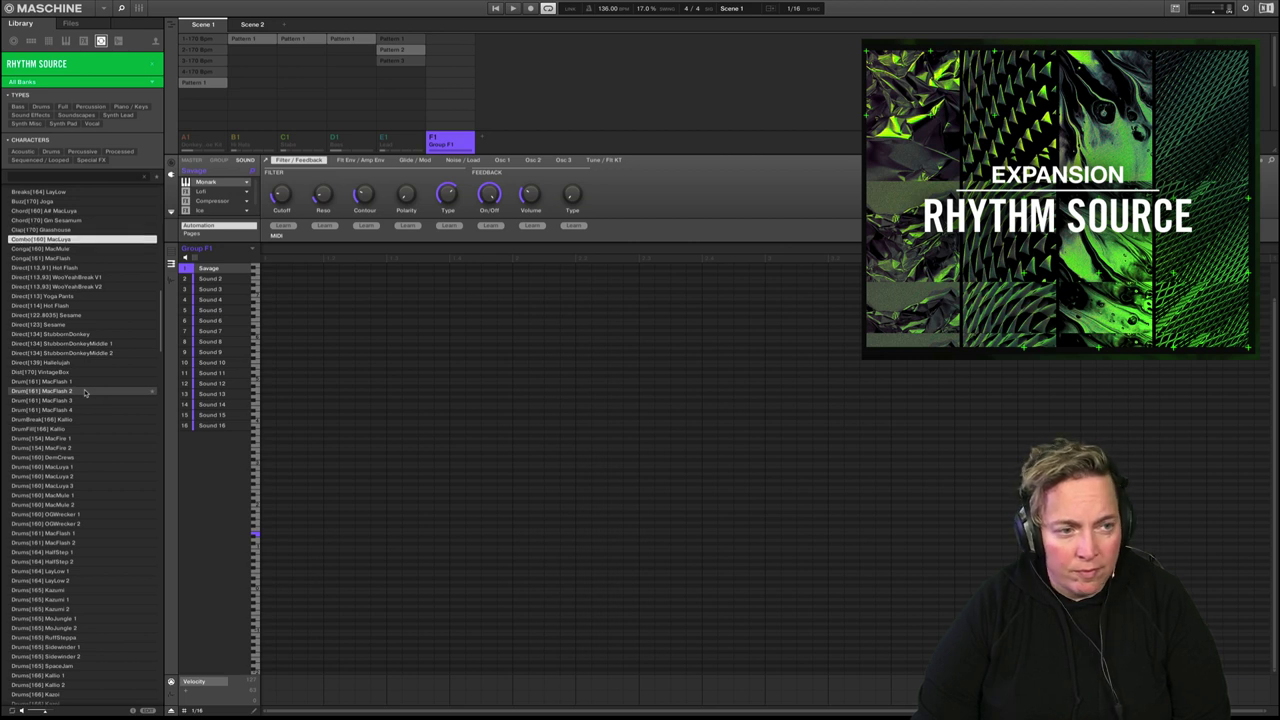
Preview the Direct WooYeahBreak V2, DrumBreak Kallio and Drums LayLow 1 loops
{"action": "left_click", "coordinate": [75, 288]}
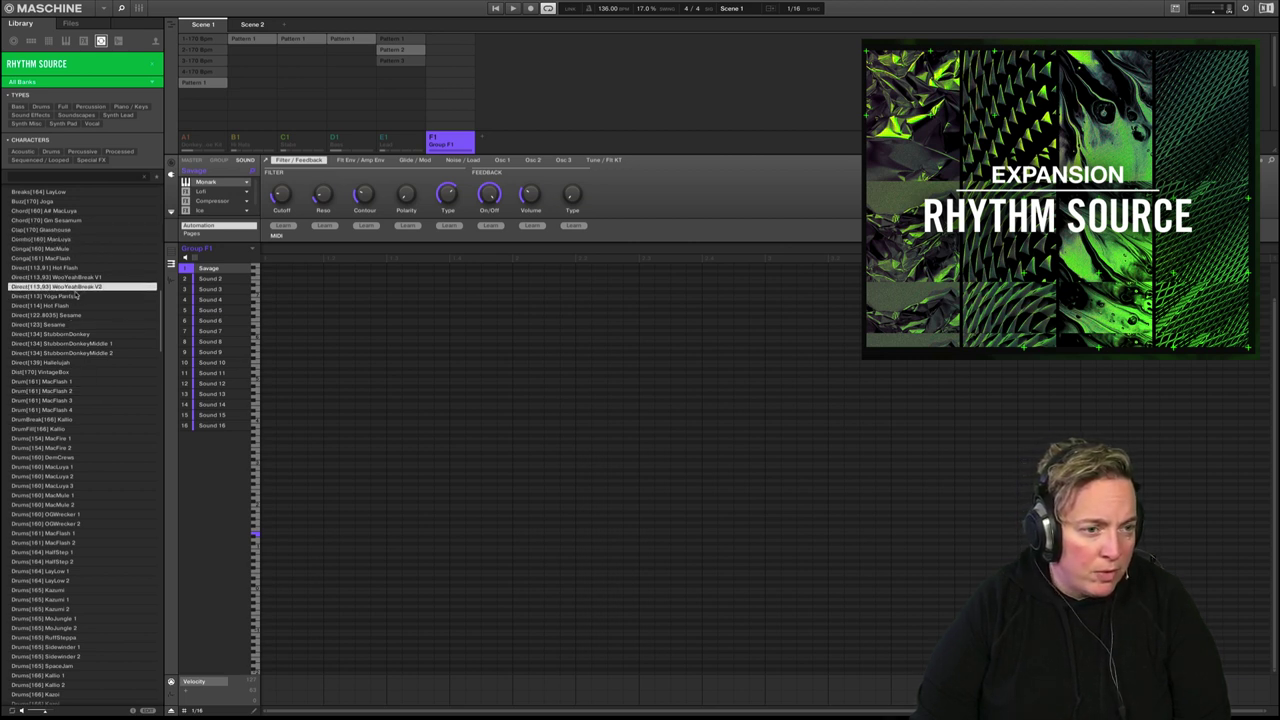
{"action": "left_click", "coordinate": [73, 420]}
{"action": "scroll", "coordinate": [73, 424], "scroll_direction": "down", "scroll_amount": 1}
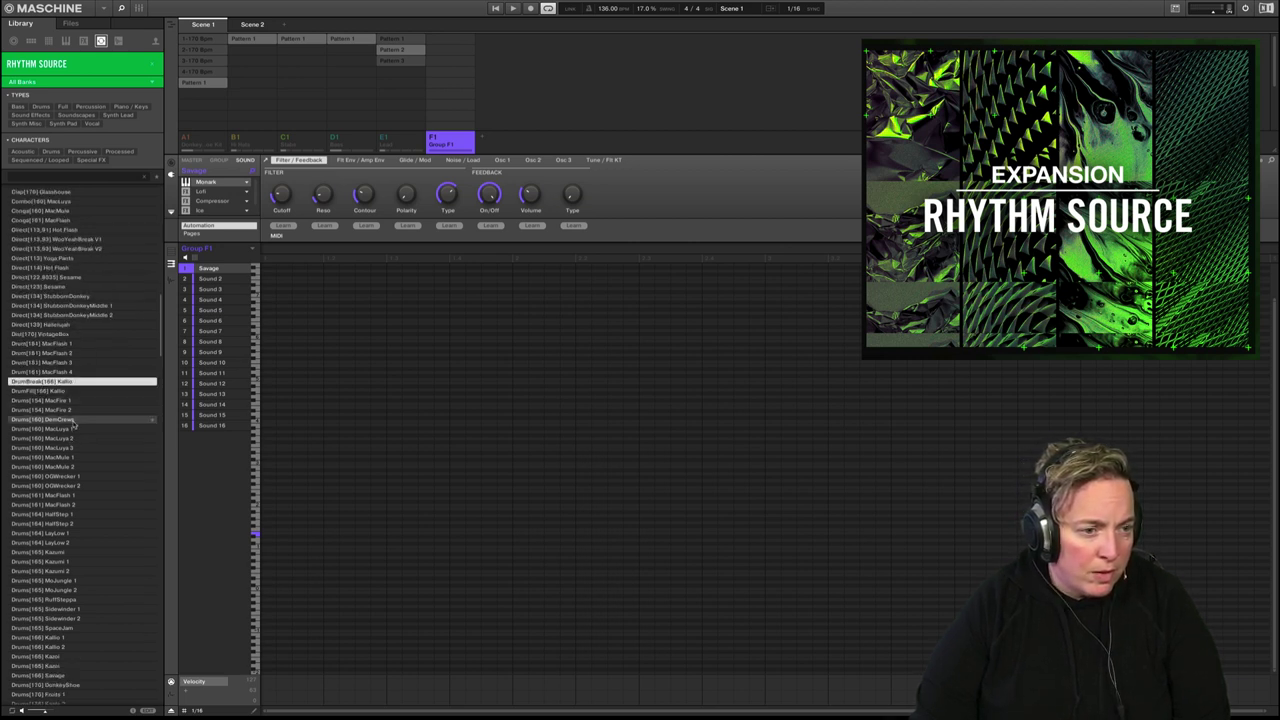
{"action": "scroll", "coordinate": [73, 424], "scroll_direction": "down", "scroll_amount": 3}
{"action": "scroll", "coordinate": [73, 422], "scroll_direction": "down", "scroll_amount": 9}
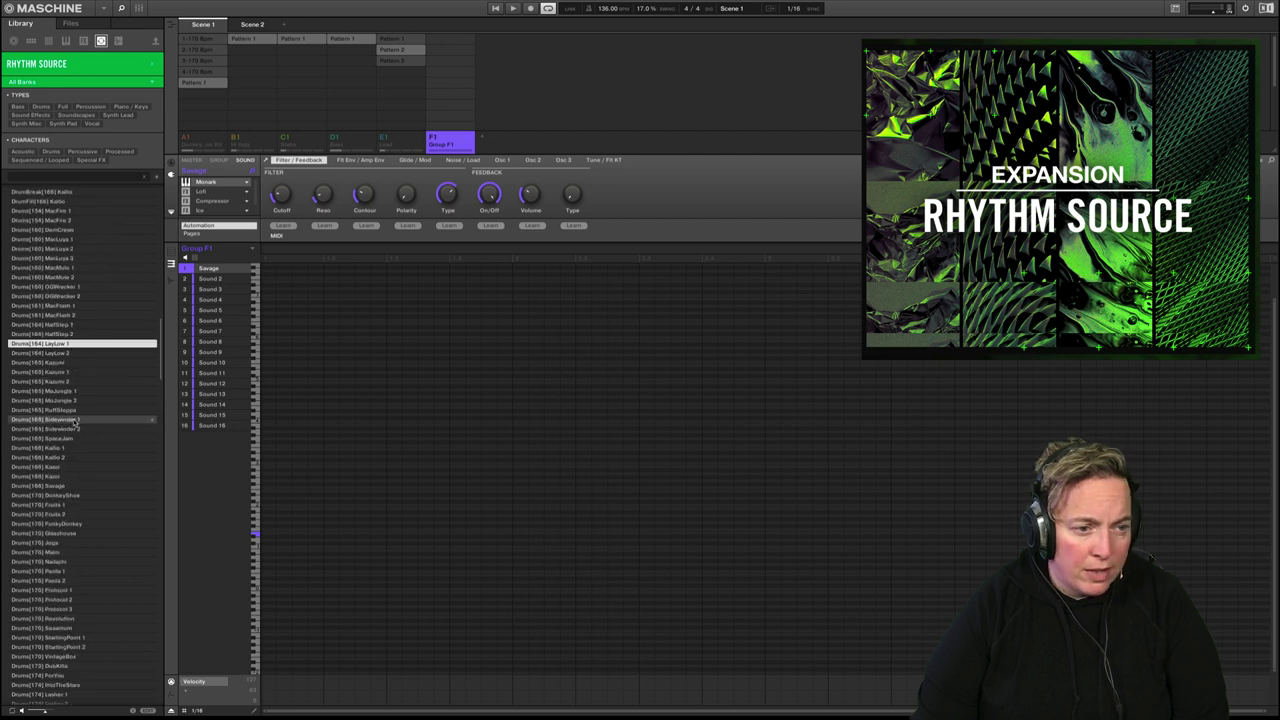
Preview the electric piano loops, including ForYou 1 and ForYou 2, and browse on to the hi-hat loops
{"action": "scroll", "coordinate": [73, 421], "scroll_direction": "down", "scroll_amount": 6}
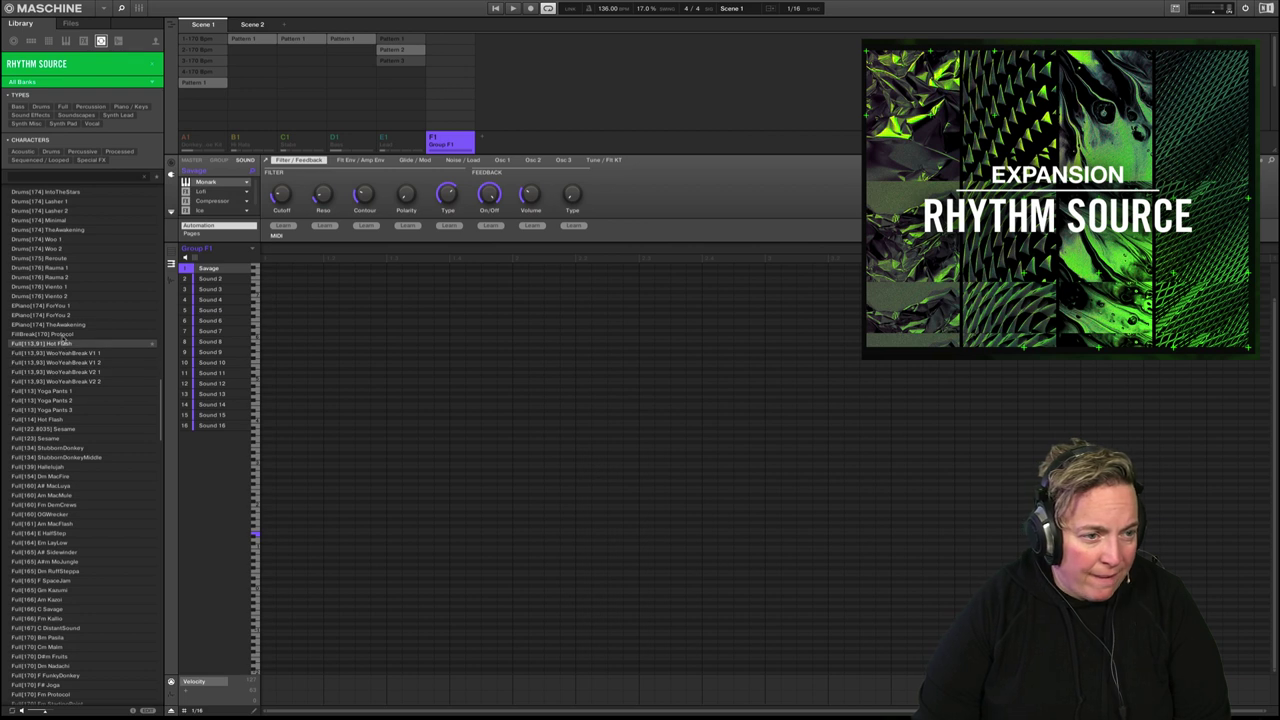
{"action": "left_click", "coordinate": [60, 325]}
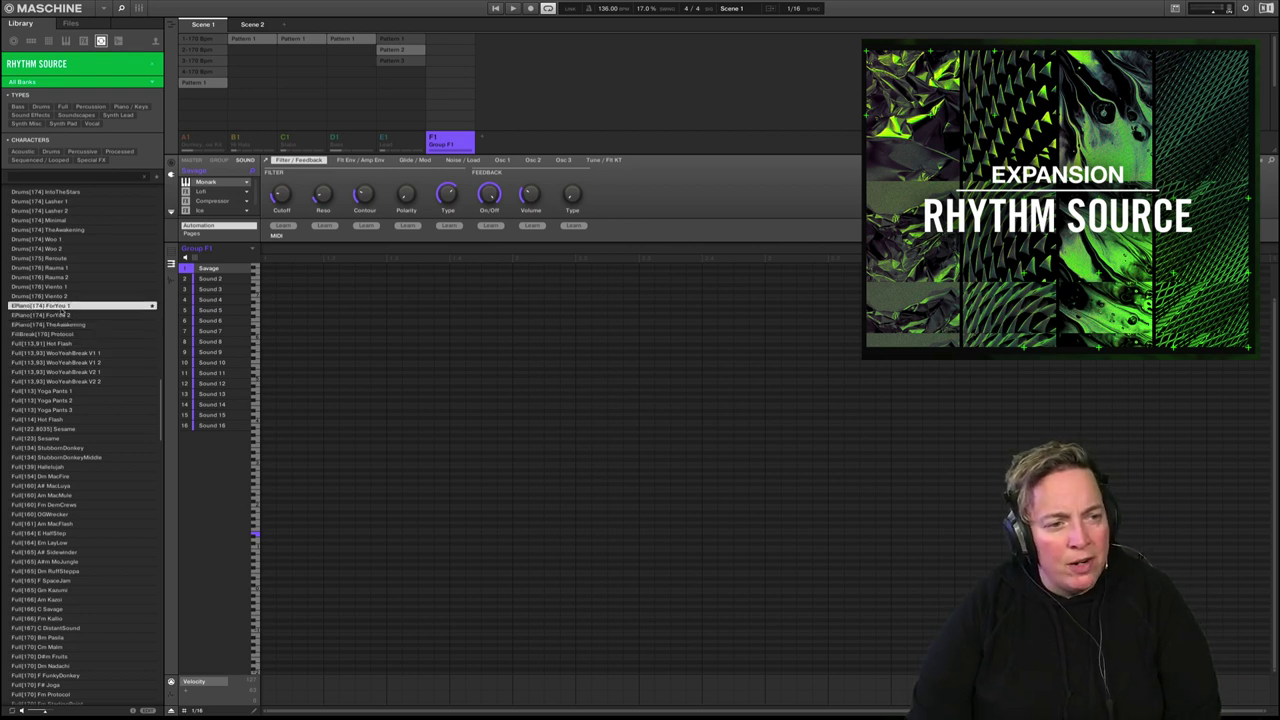
{"action": "left_click", "coordinate": [63, 315]}
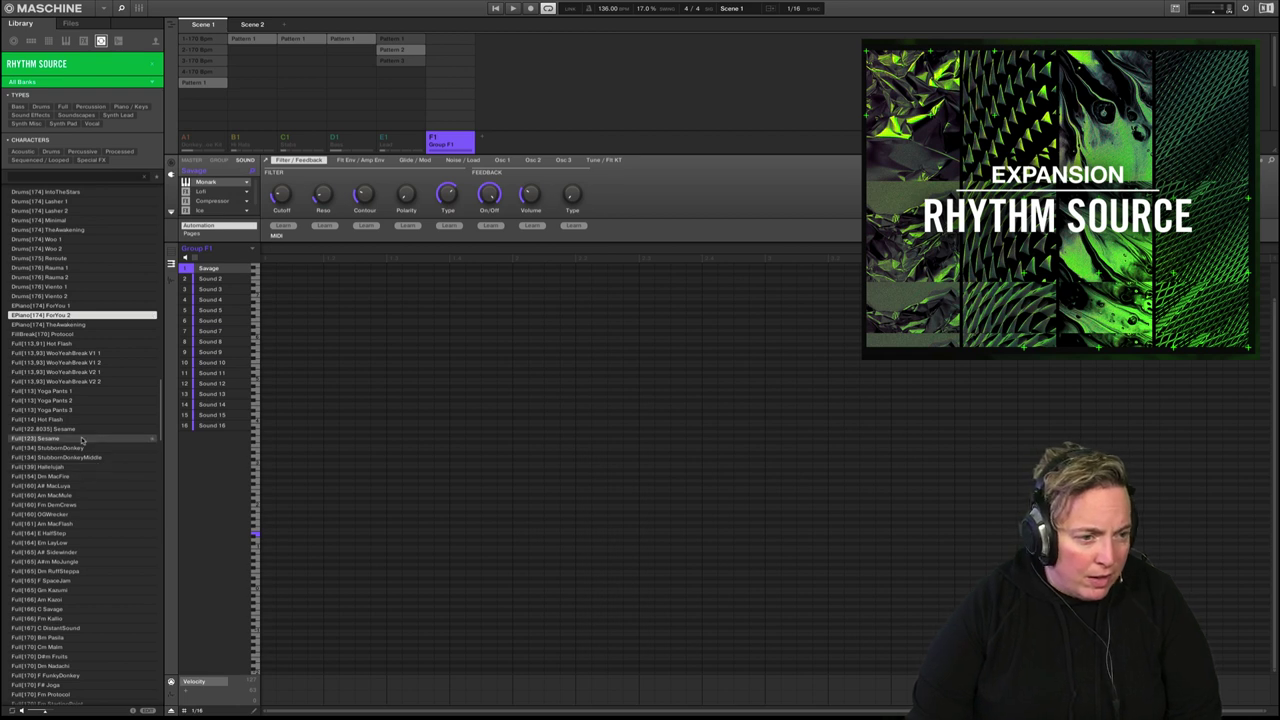
{"action": "scroll", "coordinate": [57, 600], "scroll_direction": "down", "scroll_amount": 10}
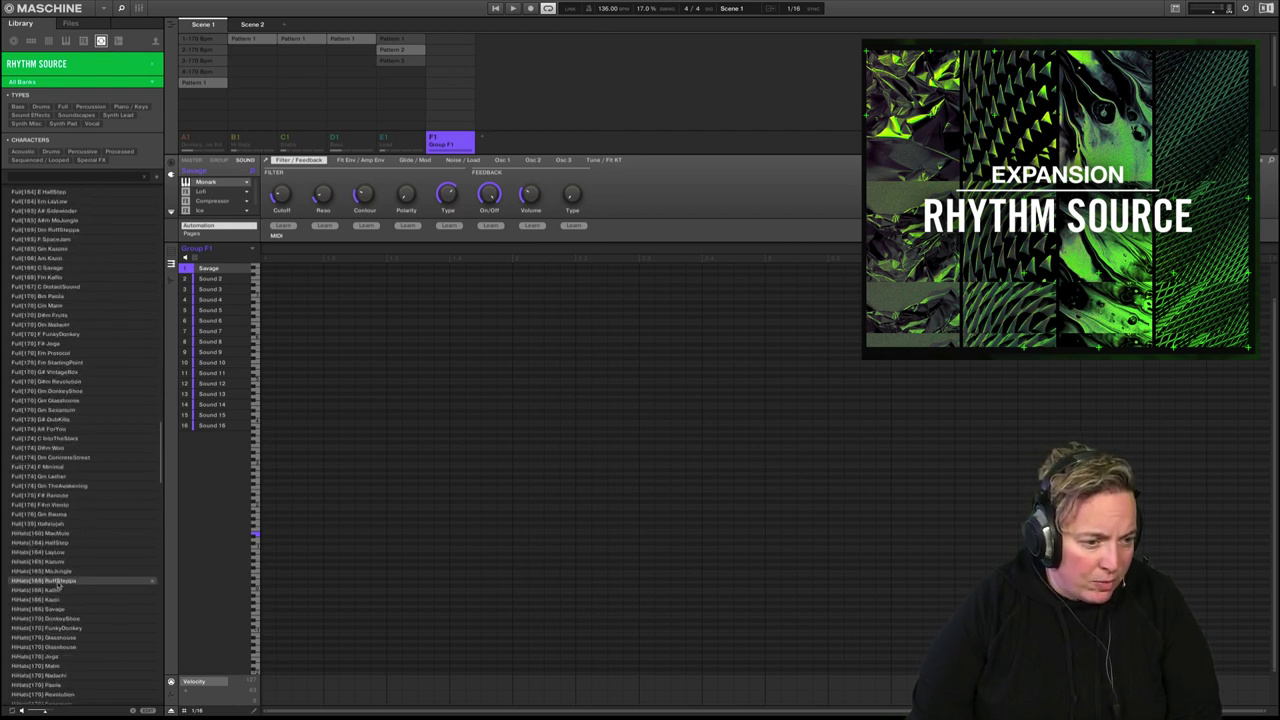
Preview the Half Hallelujah loop and the hi-hat loops from MacMule through RuffSteppa
{"action": "left_click", "coordinate": [52, 525]}
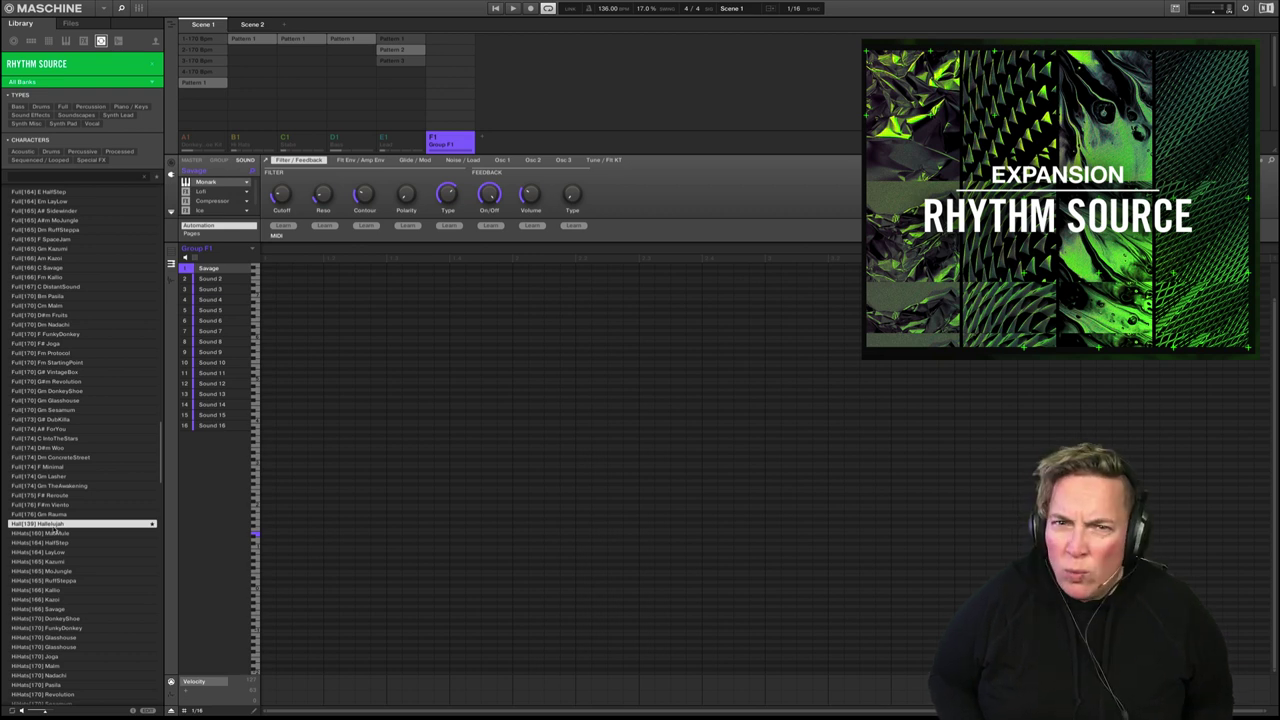
{"action": "left_click", "coordinate": [52, 533]}
{"action": "key", "text": "Down"}
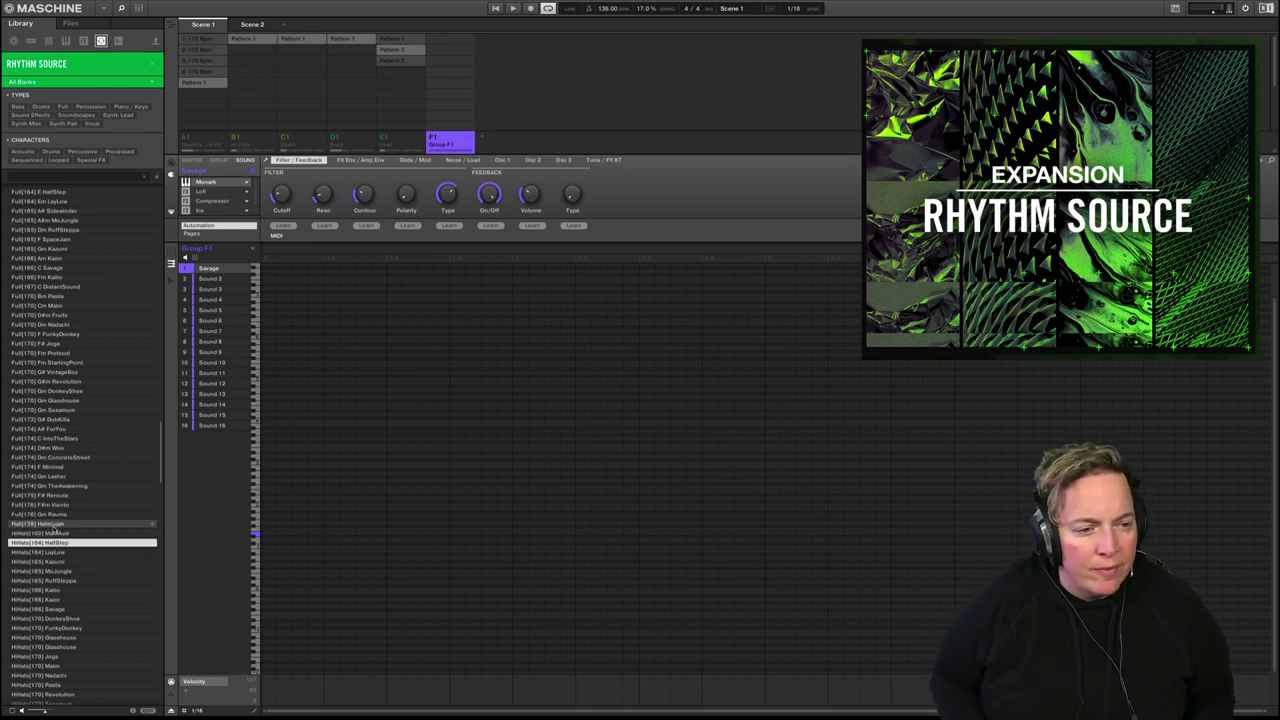
{"action": "key", "text": "Down"}
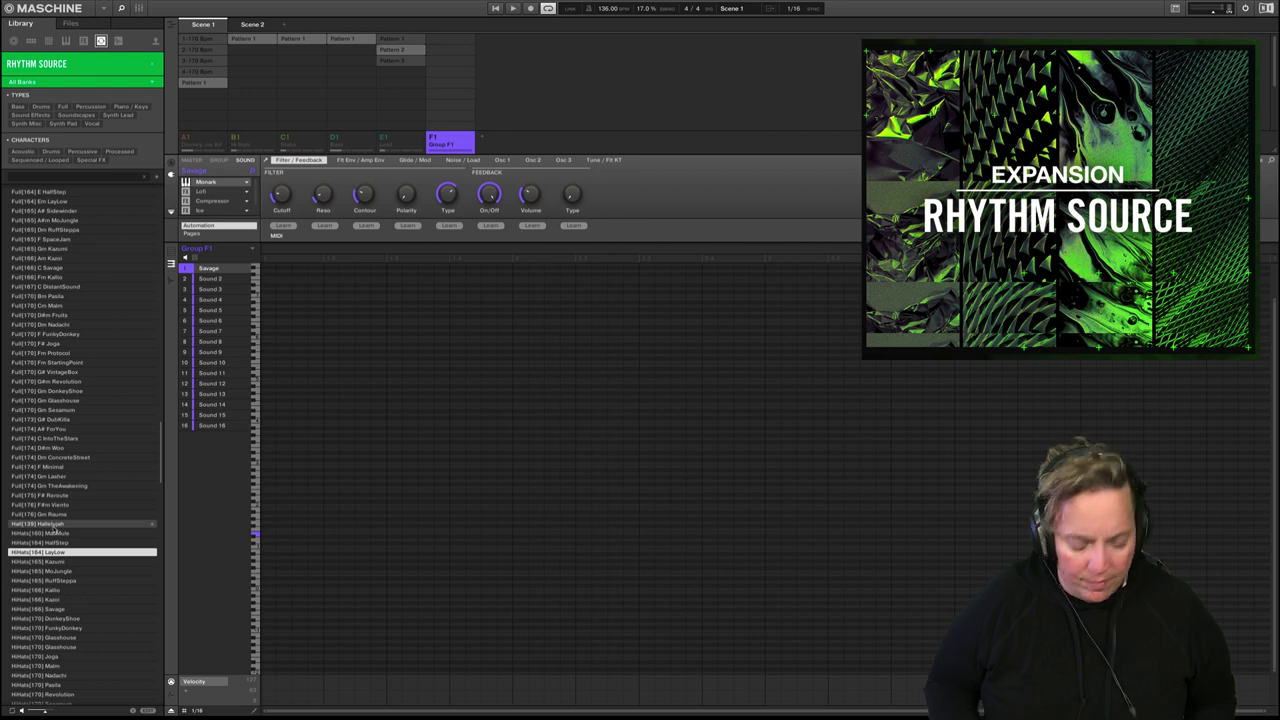
{"action": "key", "text": "Down"}
{"action": "scroll", "coordinate": [52, 533], "scroll_direction": "down", "scroll_amount": 5}
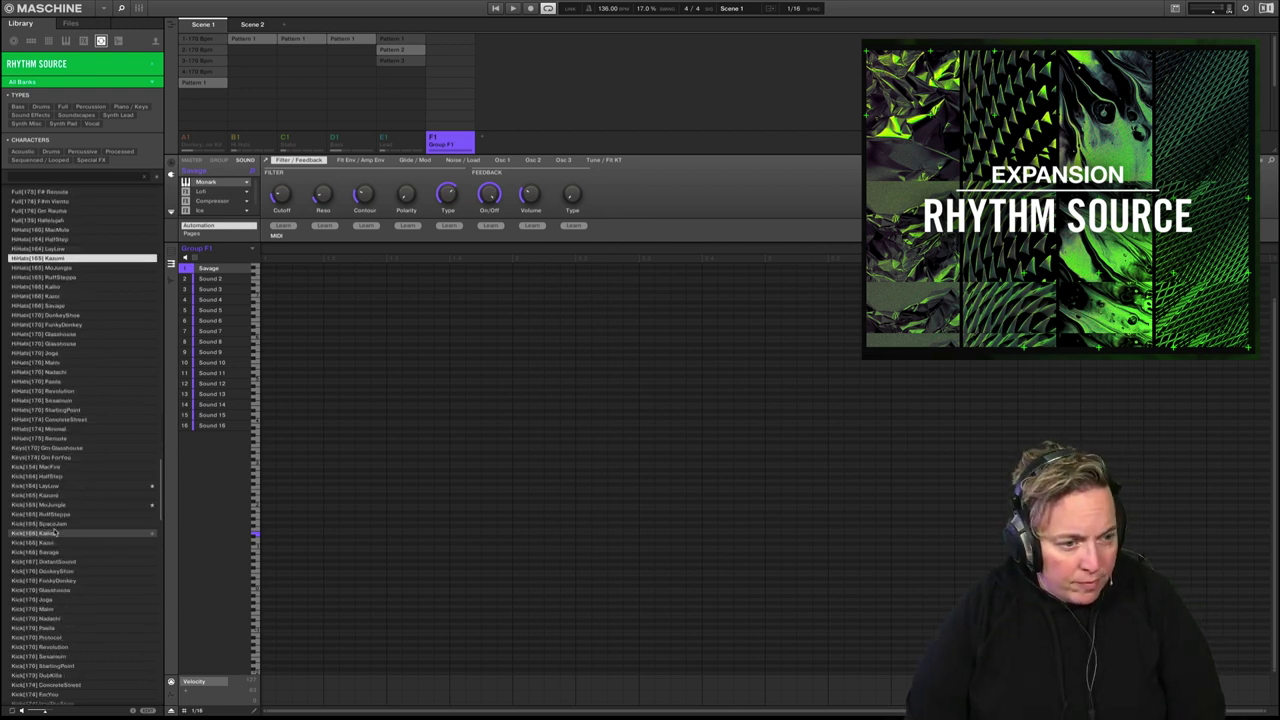
{"action": "key", "text": "Down"}
{"action": "key", "text": "Down"}
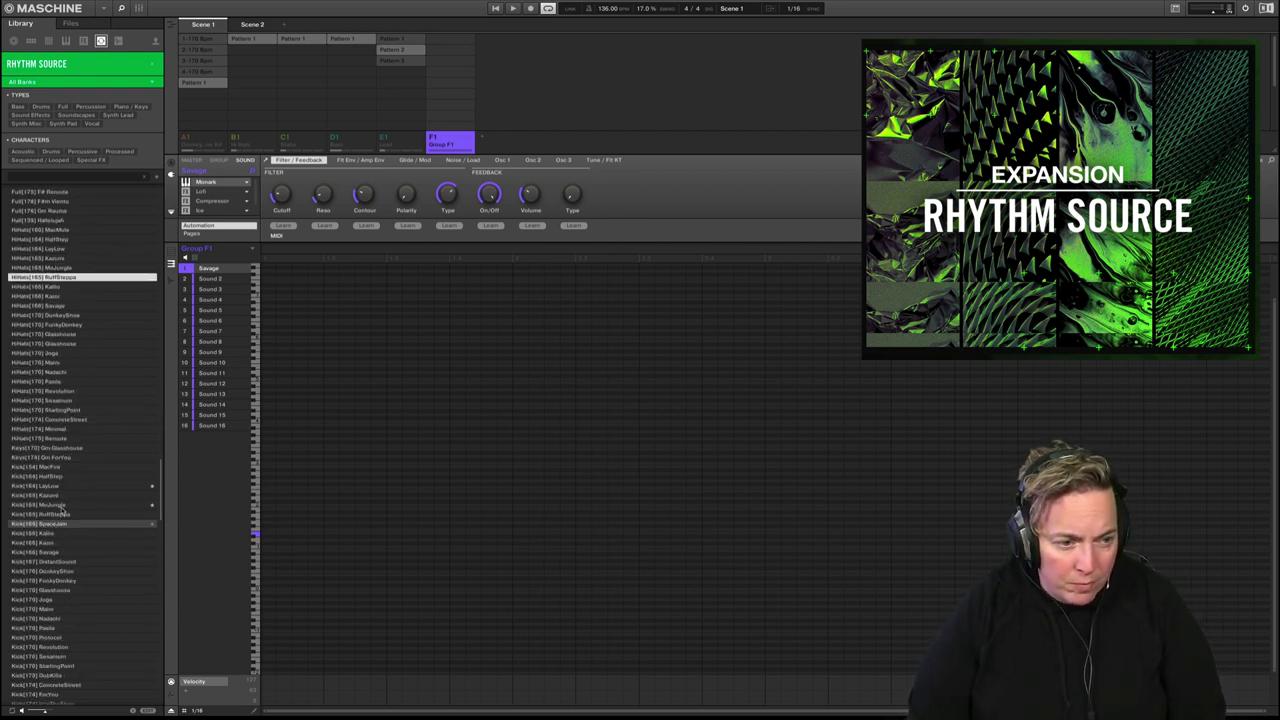
Preview the Keys loops Glasshouse and ForYou
{"action": "left_click", "coordinate": [89, 449]}
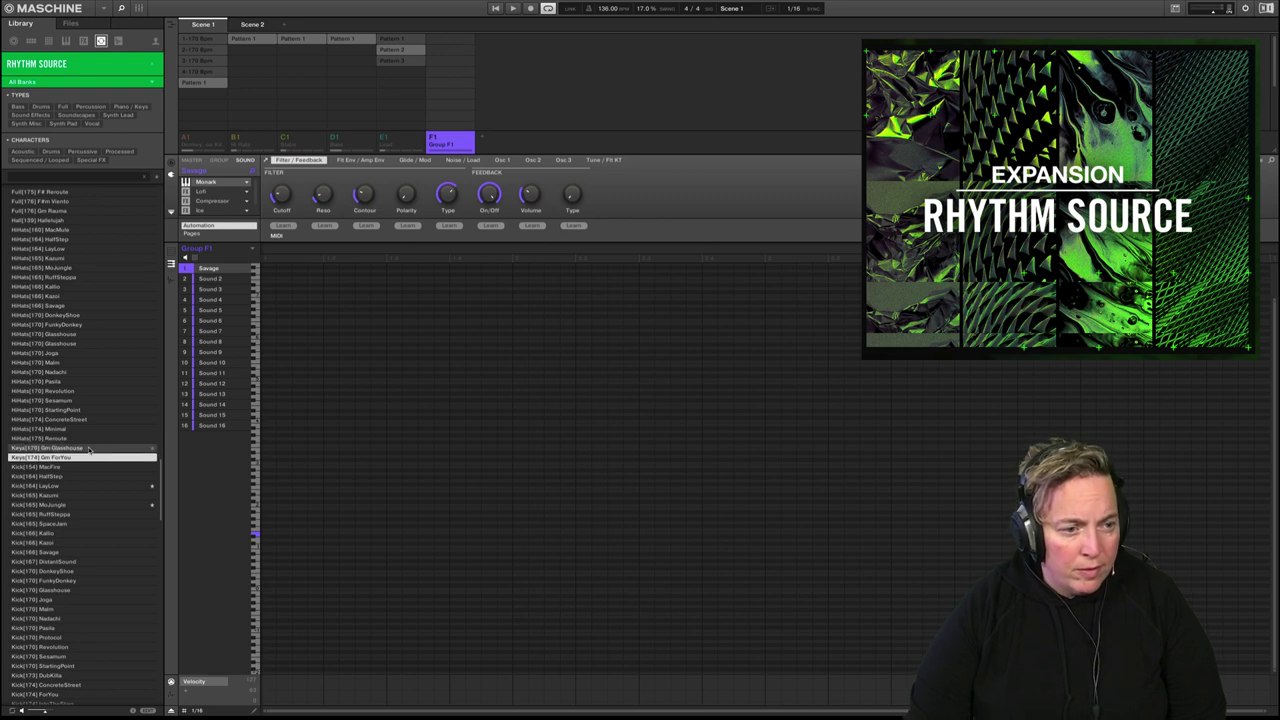
{"action": "key", "text": "Down"}
{"action": "key", "text": "Down"}
Preview the kick loops from LayLow through Kallio
{"action": "left_click", "coordinate": [95, 485]}
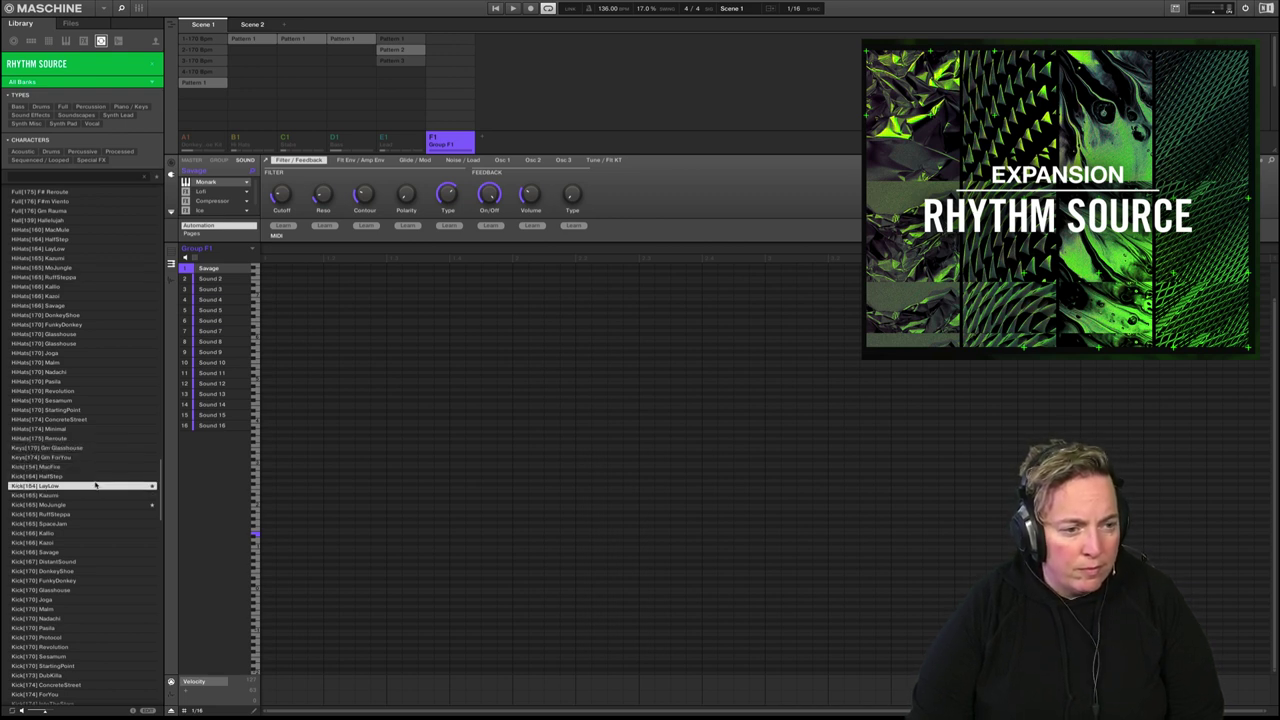
{"action": "key", "text": "Down"}
{"action": "key", "text": "Down"}
{"action": "key", "text": "Down"}
{"action": "key", "text": "Down"}
{"action": "key", "text": "Down"}
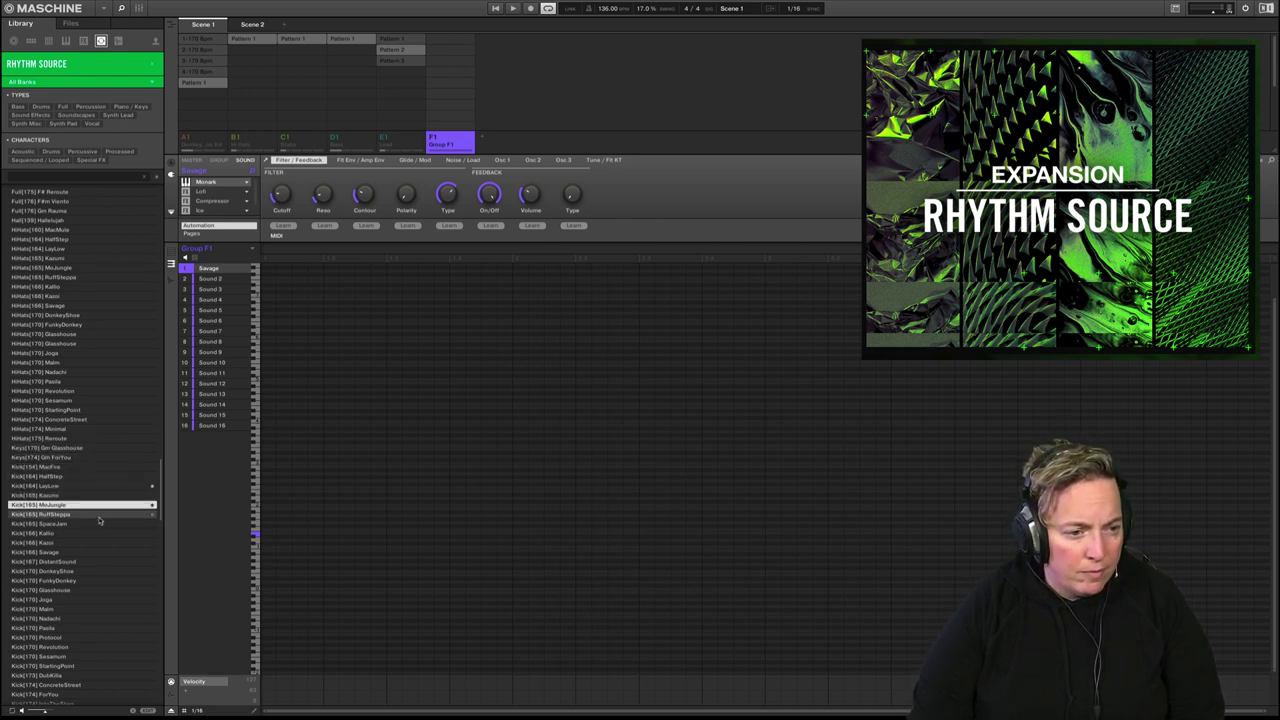
Preview the Overheads Hot Flash loop and the noise loops from WooYeahBreak V1 through Sesame
{"action": "scroll", "coordinate": [99, 520], "scroll_direction": "down", "scroll_amount": 8}
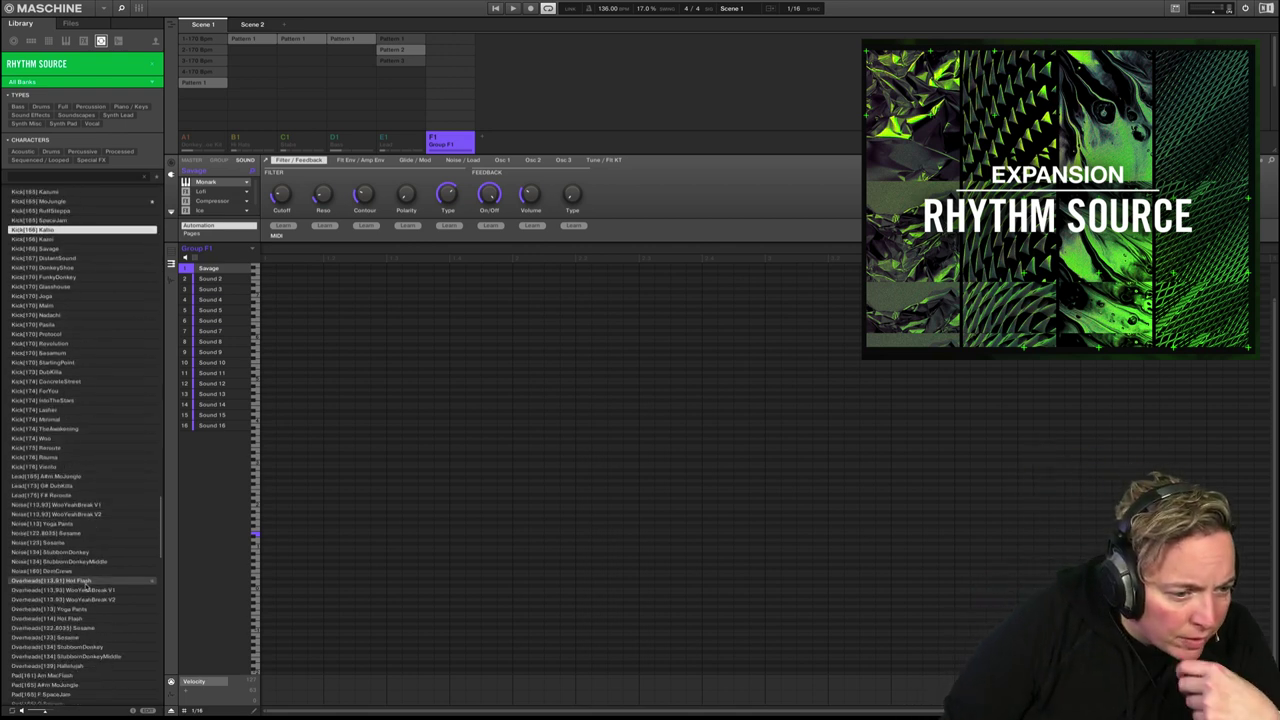
{"action": "left_click", "coordinate": [88, 582]}
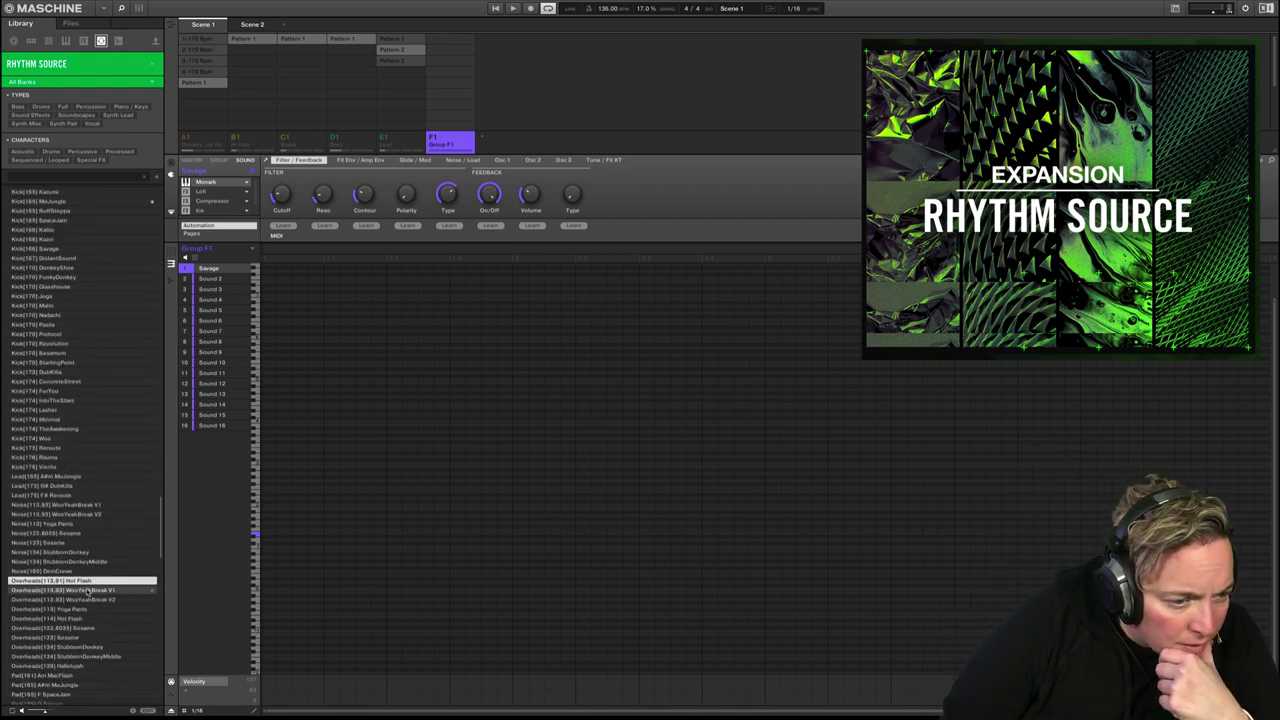
{"action": "left_click", "coordinate": [81, 506]}
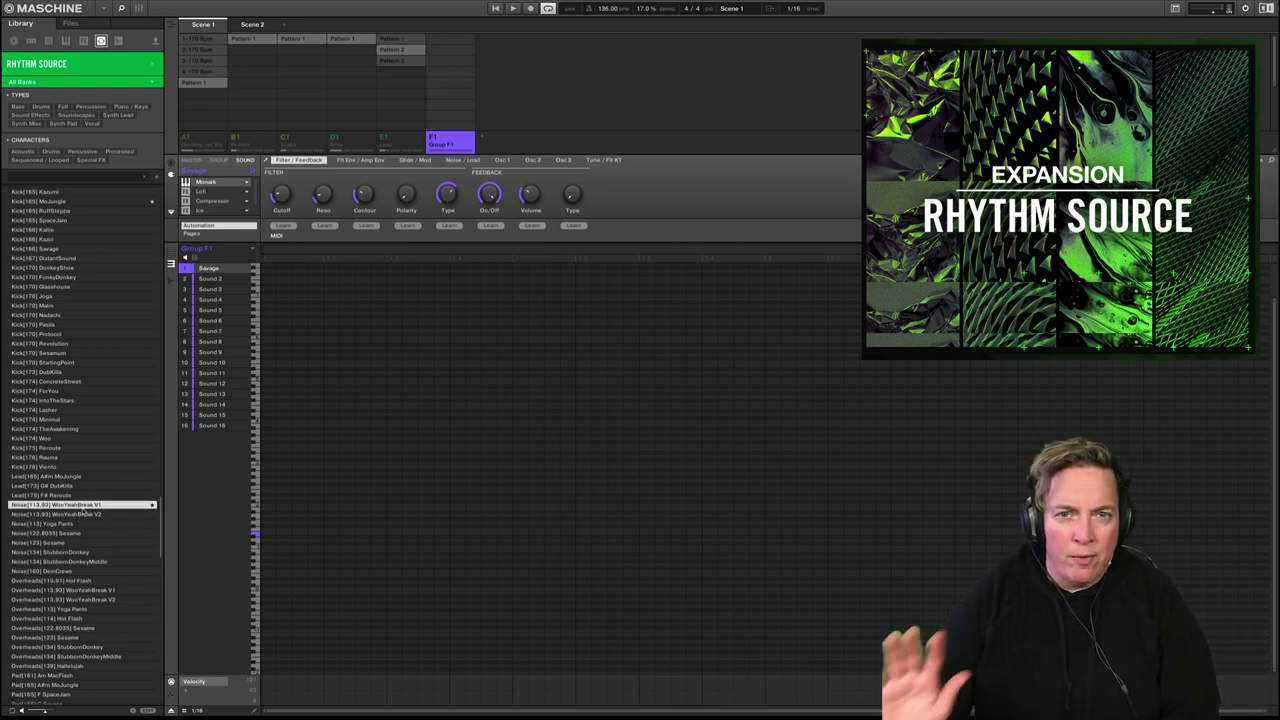
{"action": "left_click", "coordinate": [83, 513]}
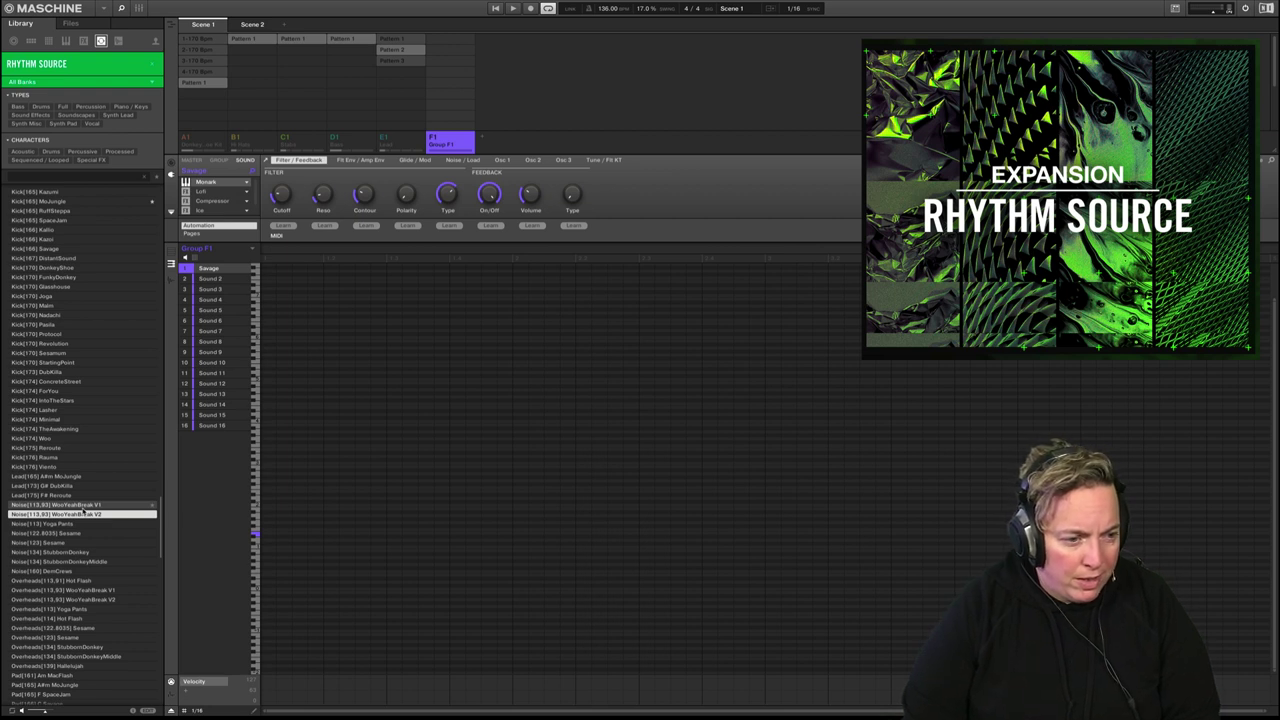
{"action": "left_click", "coordinate": [84, 523]}
{"action": "scroll", "coordinate": [86, 521], "scroll_direction": "down", "scroll_amount": 3}
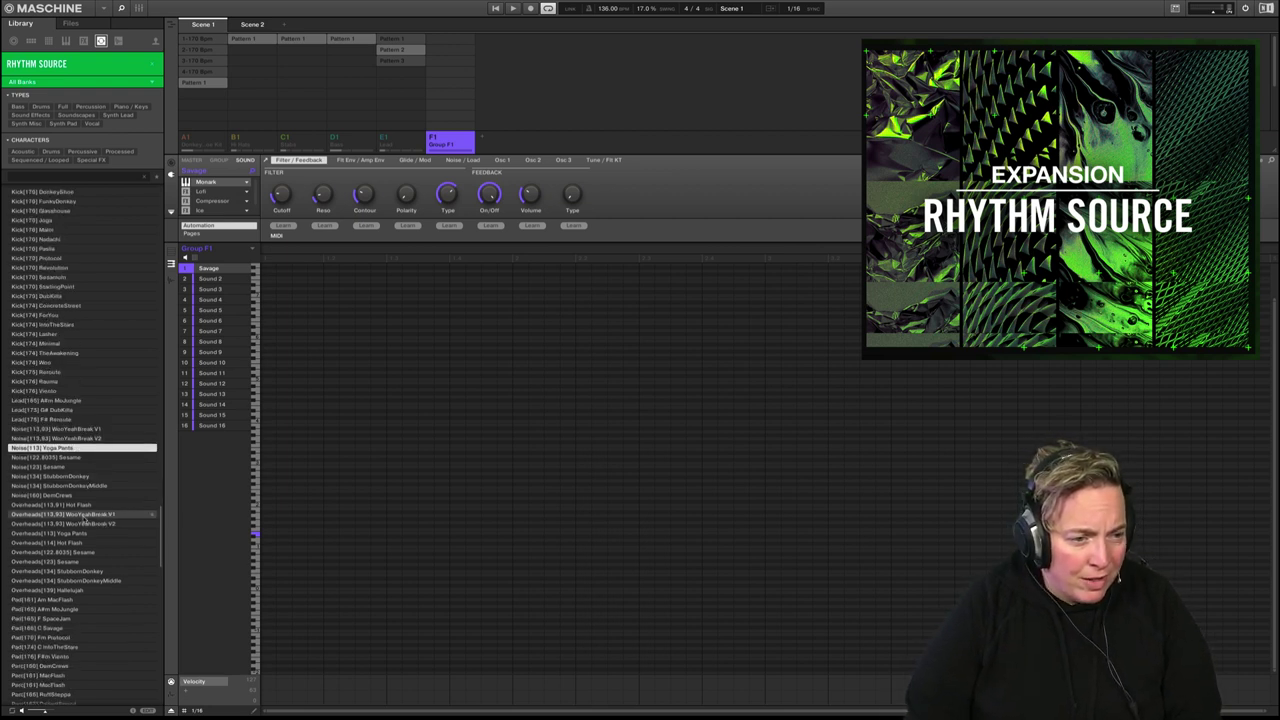
{"action": "key", "text": "Down"}
{"action": "key", "text": "Down"}
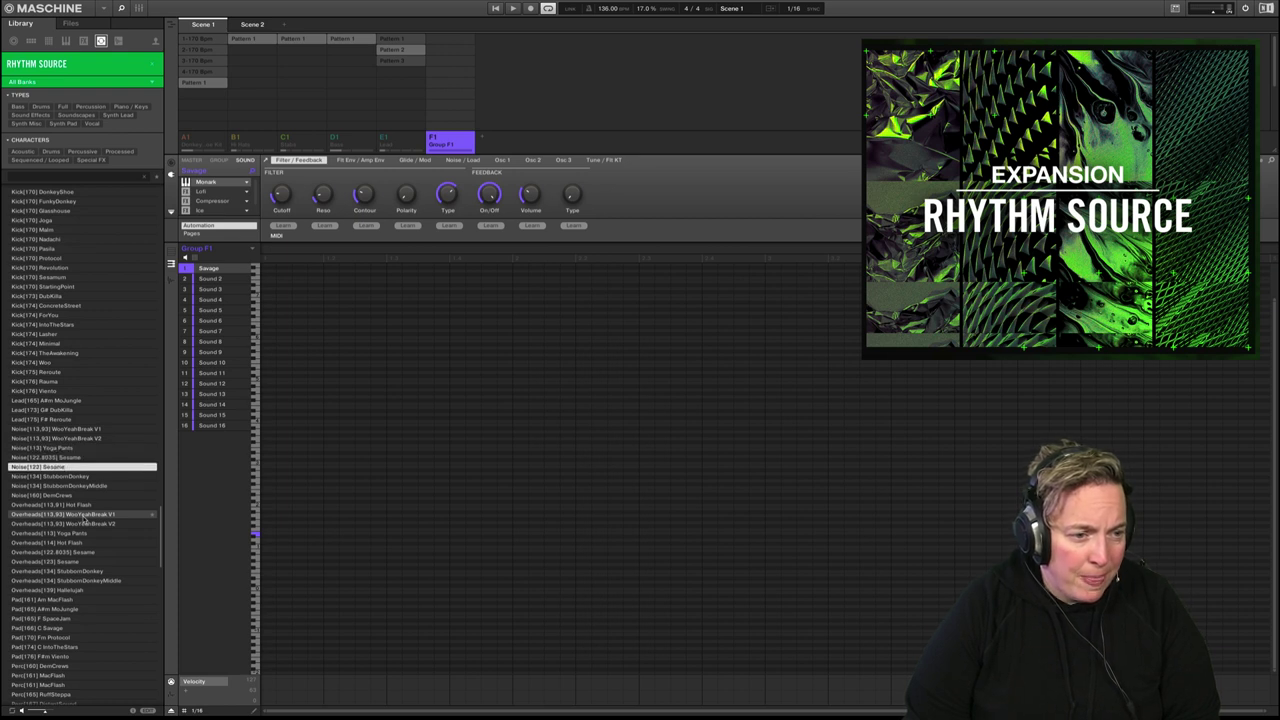
Preview the pad loops Protocol, IntoTheStars and Viento
{"action": "scroll", "coordinate": [80, 500], "scroll_direction": "down", "scroll_amount": 6}
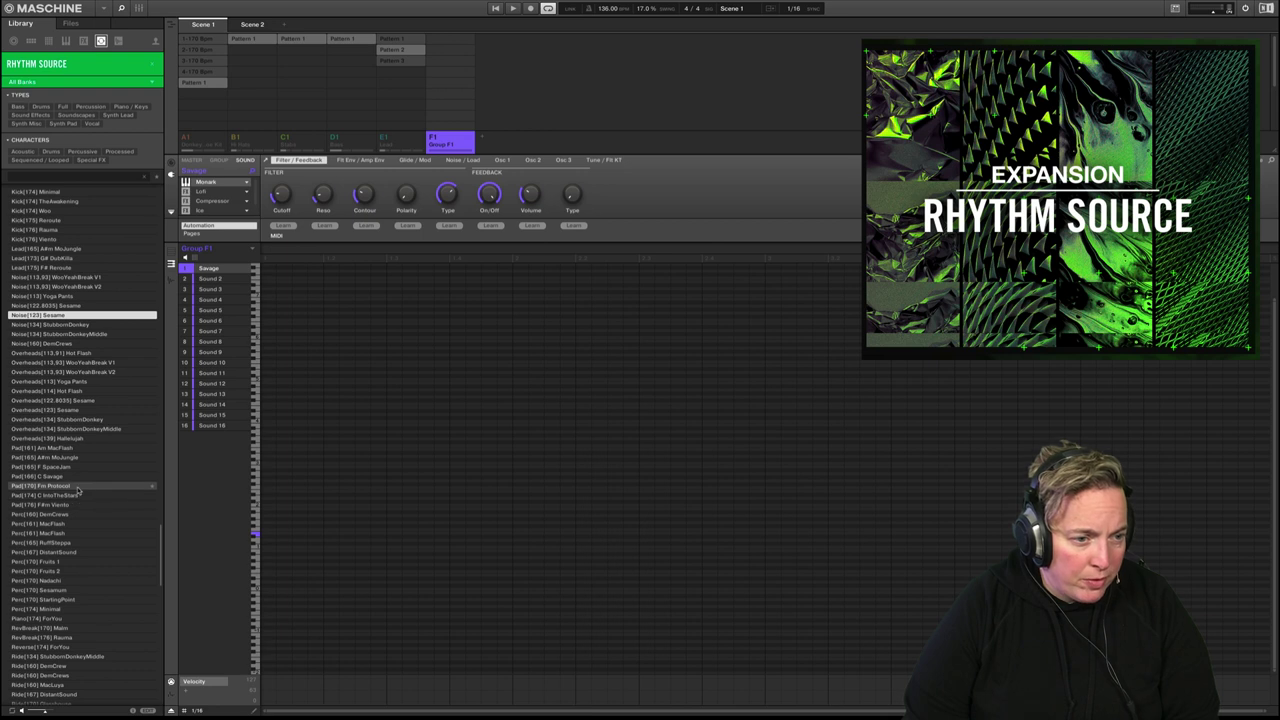
{"action": "left_click", "coordinate": [77, 487]}
{"action": "left_click", "coordinate": [75, 495]}
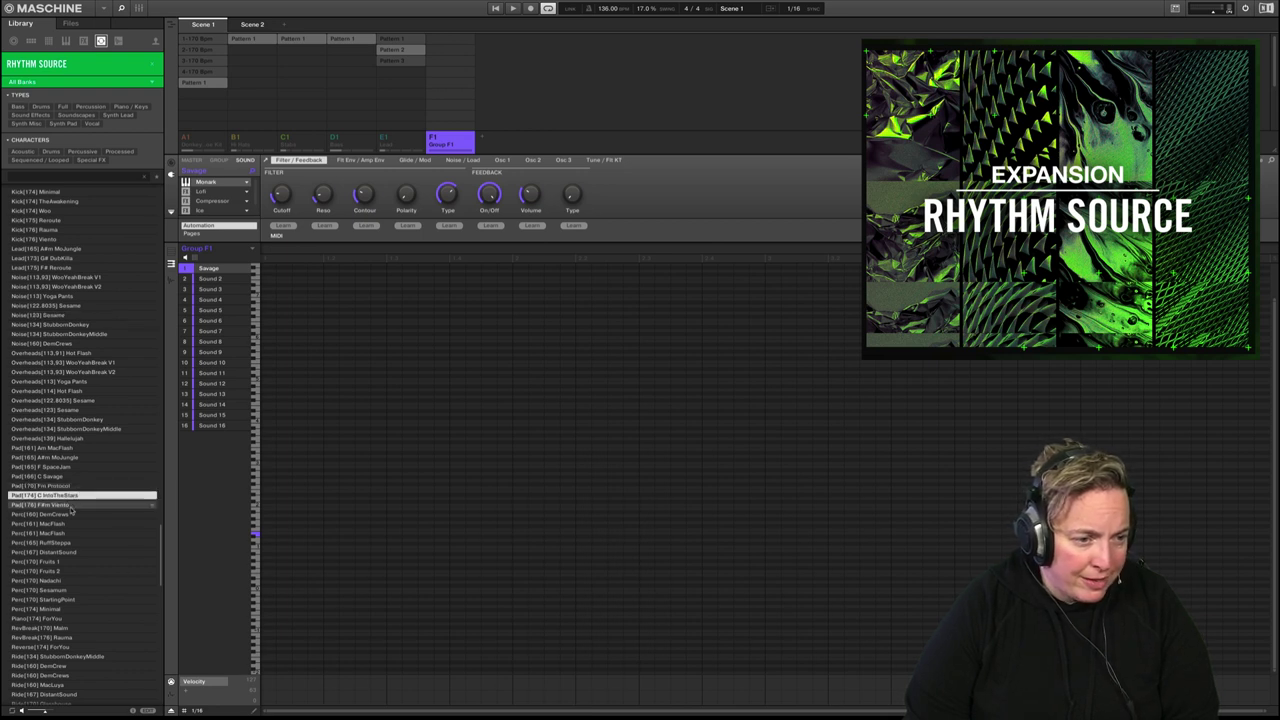
{"action": "key", "text": "Down"}
Preview the percussion loops from DemCrews through Minimal
{"action": "key", "text": "Down"}
{"action": "key", "text": "Down"}
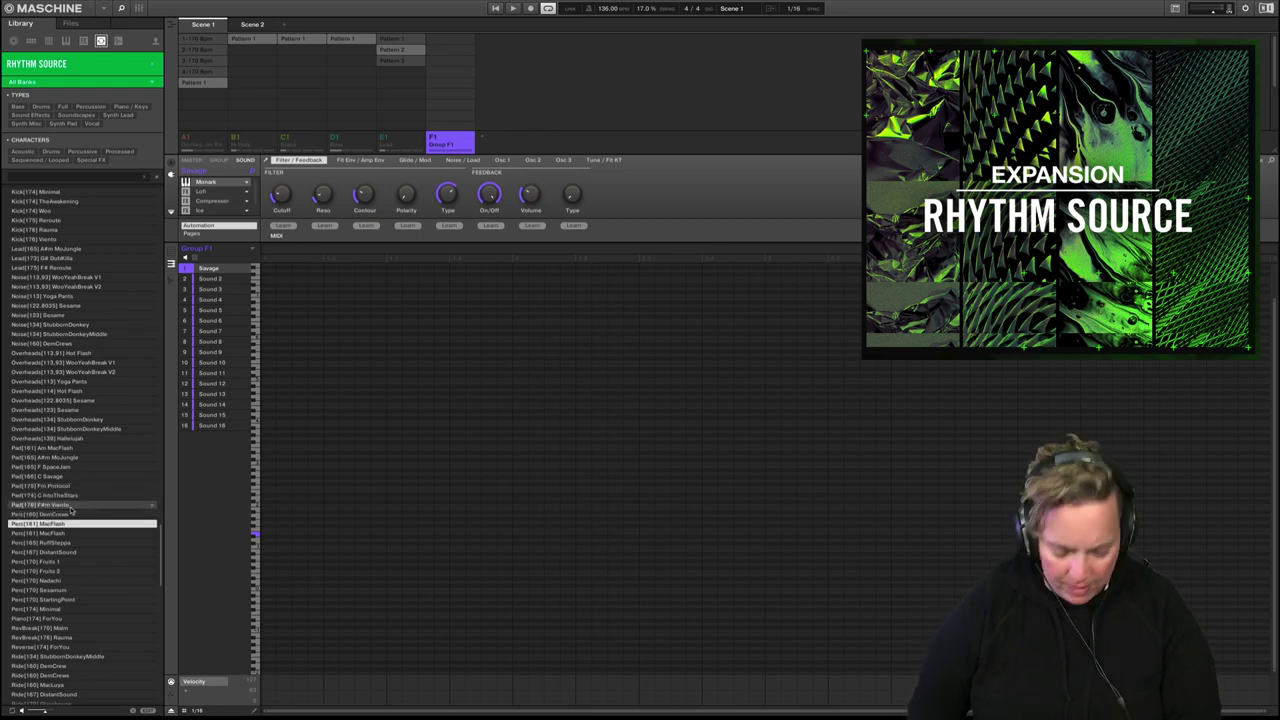
{"action": "key", "text": "Down"}
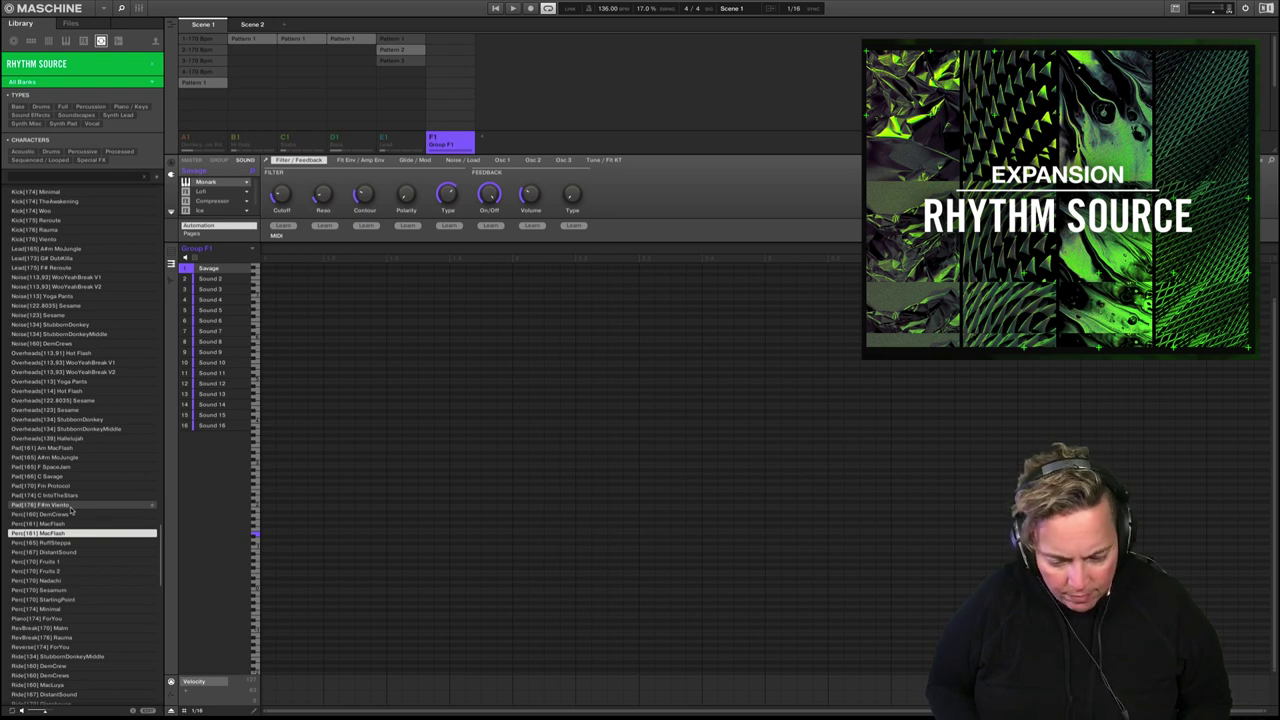
{"action": "key", "text": "Down"}
{"action": "key", "text": "Down"}
{"action": "key", "text": "Down"}
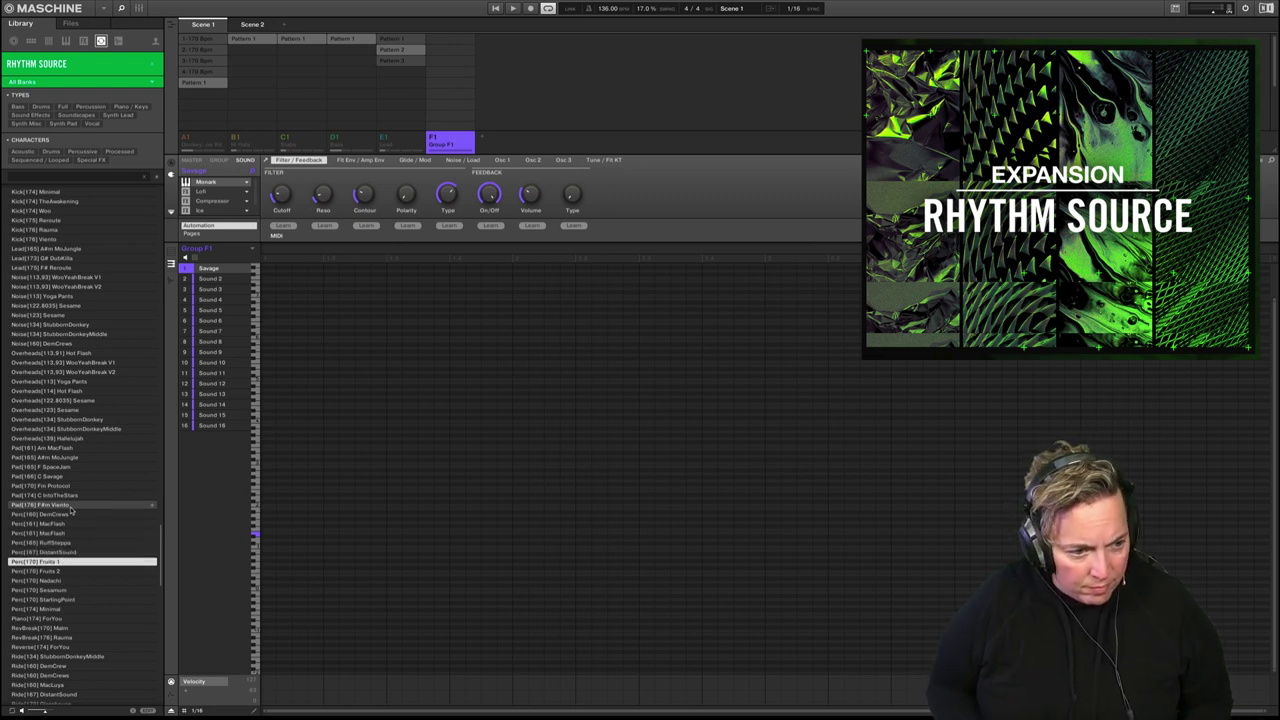
{"action": "key", "text": "Down"}
{"action": "key", "text": "Down"}
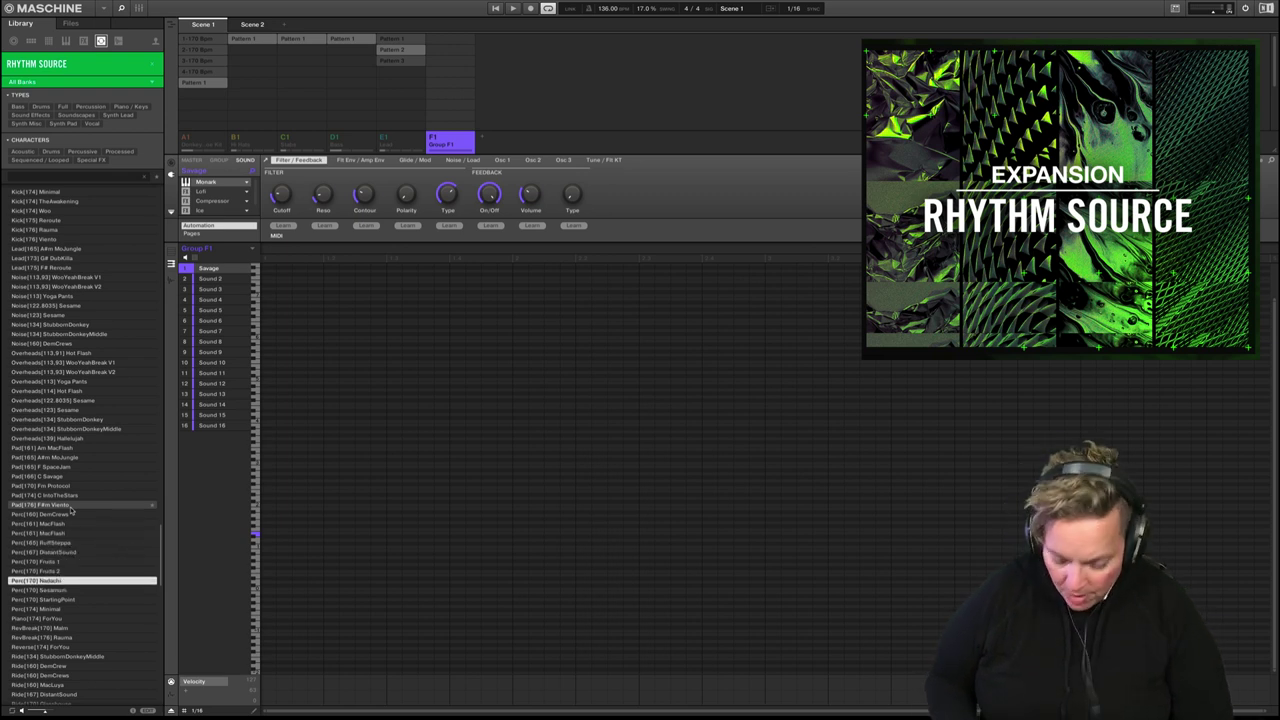
{"action": "key", "text": "Down"}
{"action": "key", "text": "Down"}
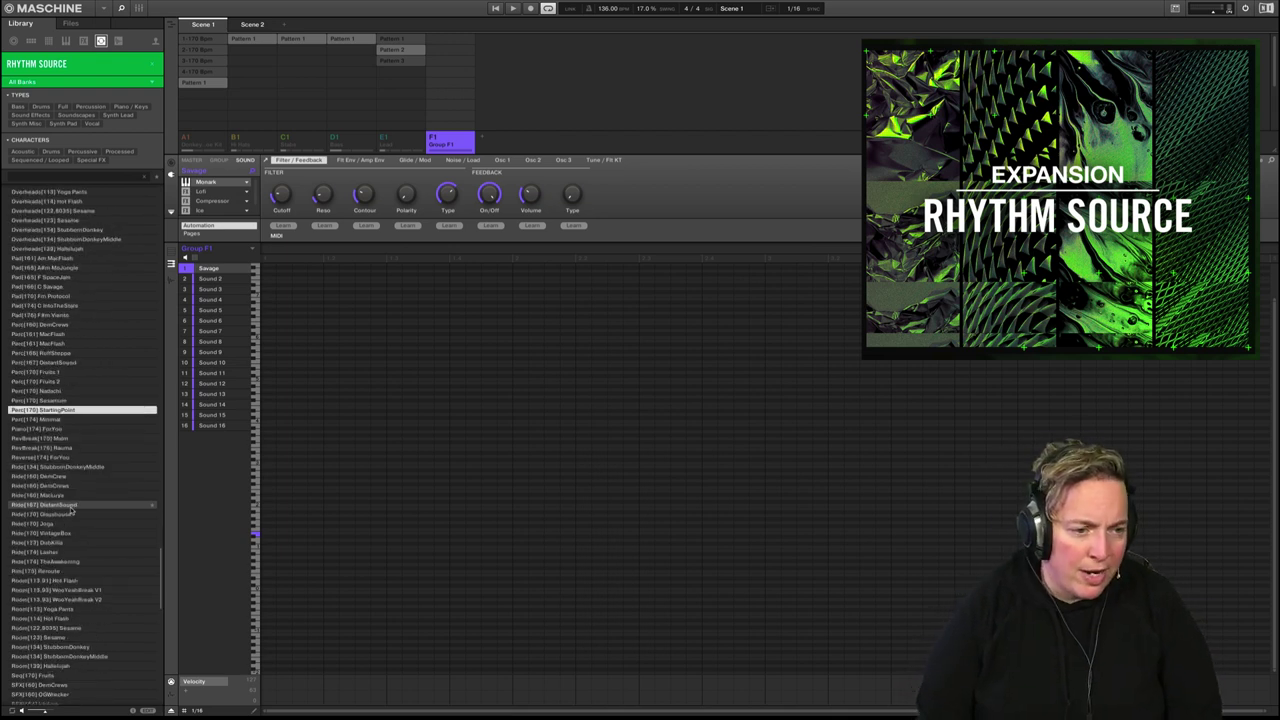
{"action": "key", "text": "Down"}
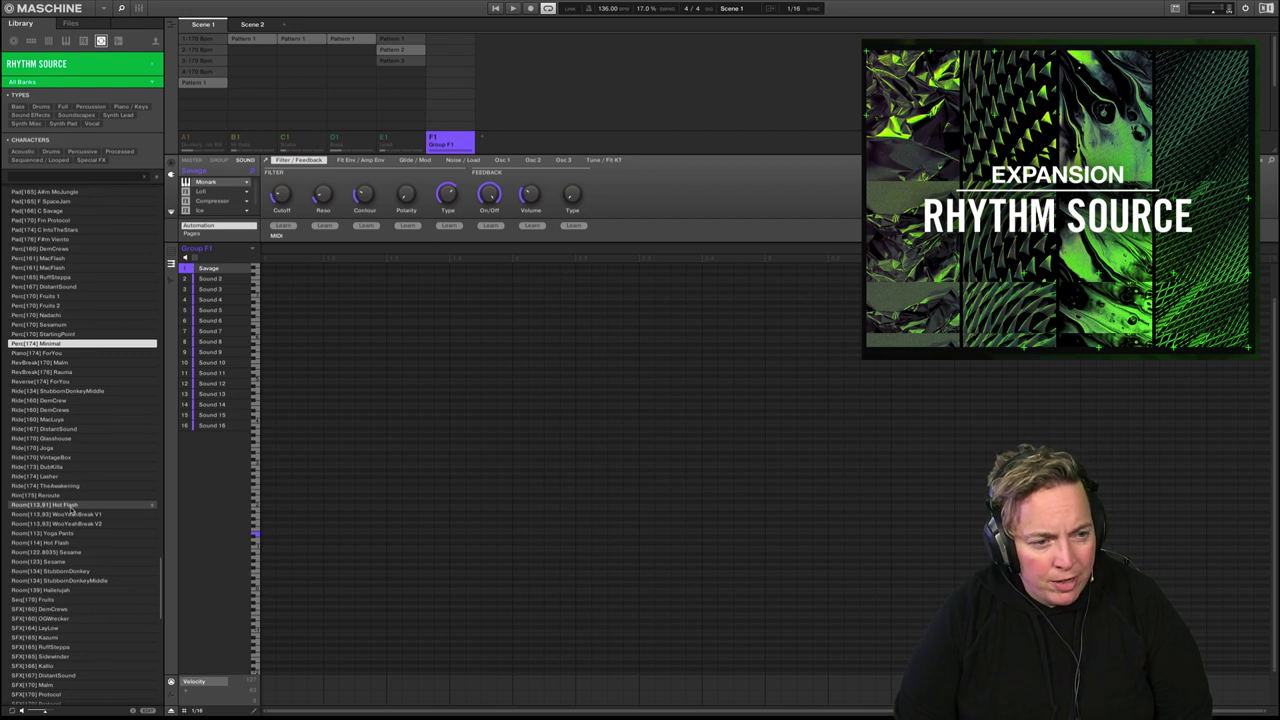
Preview the loops from Piano ForYou through Ride DemCrews, including the reversed breaks
{"action": "key", "text": "Down"}
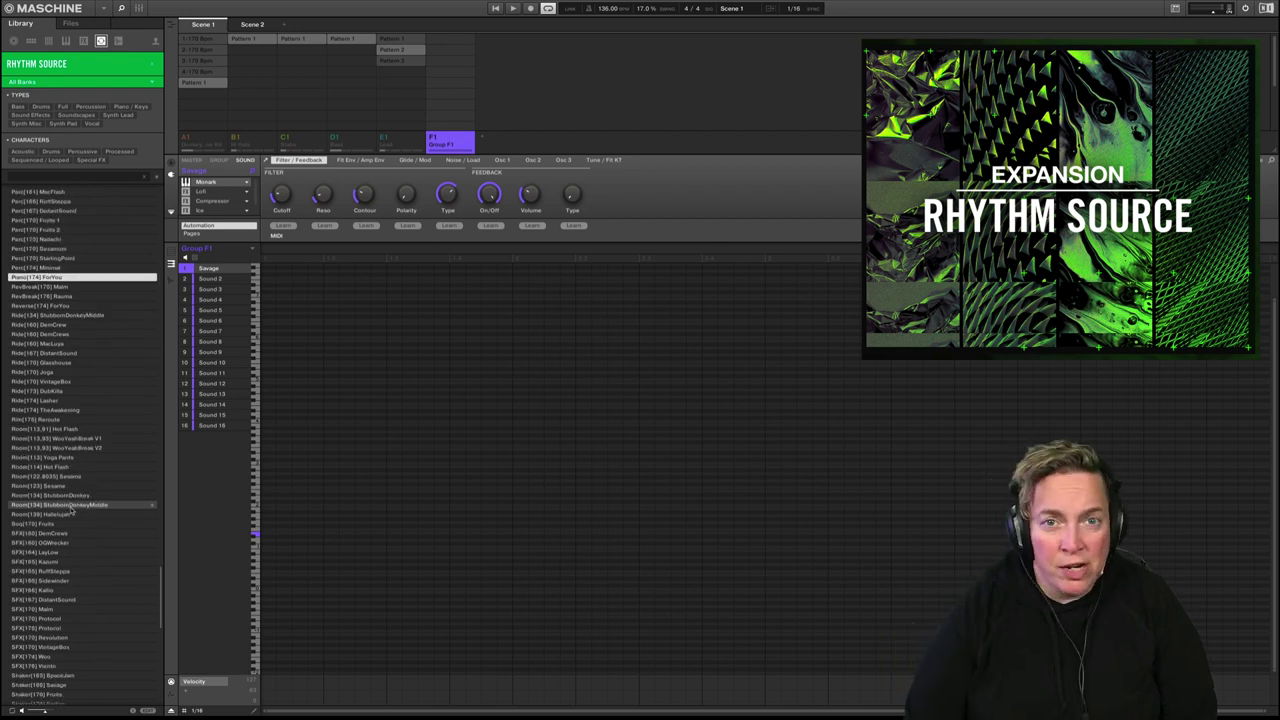
{"action": "key", "text": "Down"}
{"action": "key", "text": "Down"}
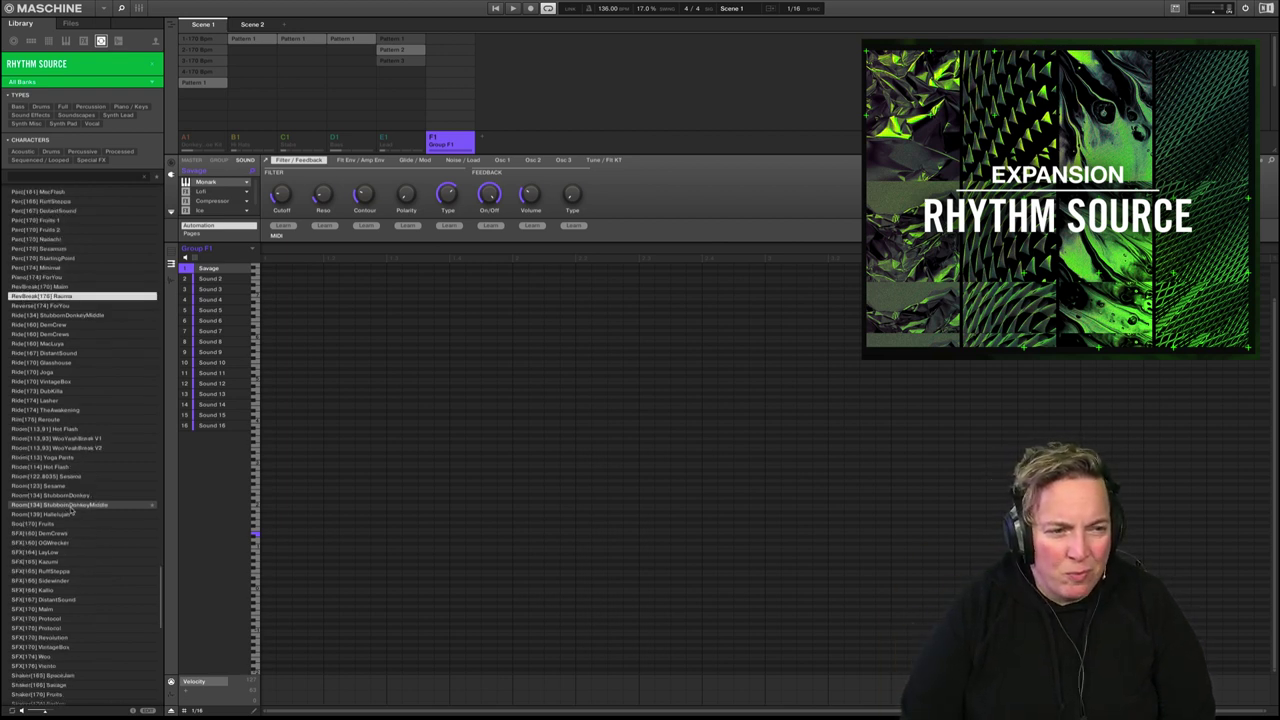
{"action": "key", "text": "Down"}
{"action": "key", "text": "Down"}
{"action": "key", "text": "Down"}
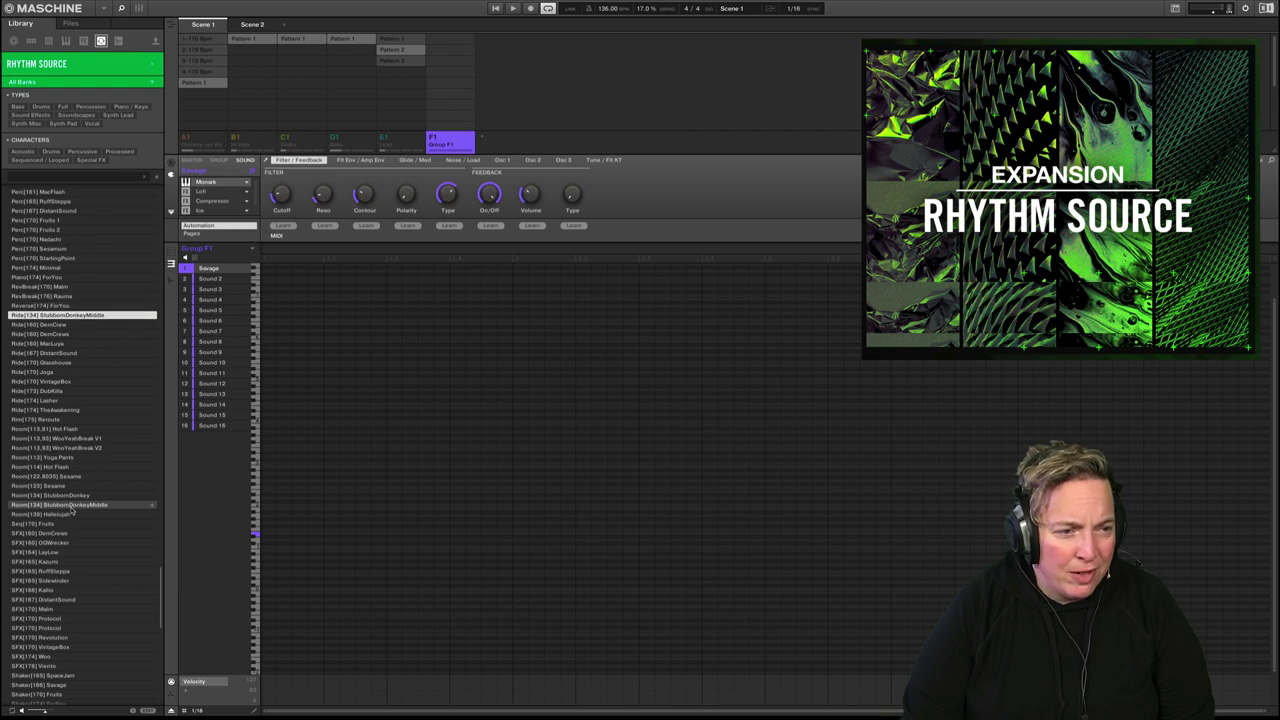
{"action": "key", "text": "Down"}
Preview the room loops, including WooYeahBreak V1, and browse on to the SFX loops
{"action": "scroll", "coordinate": [72, 505], "scroll_direction": "down", "scroll_amount": 2}
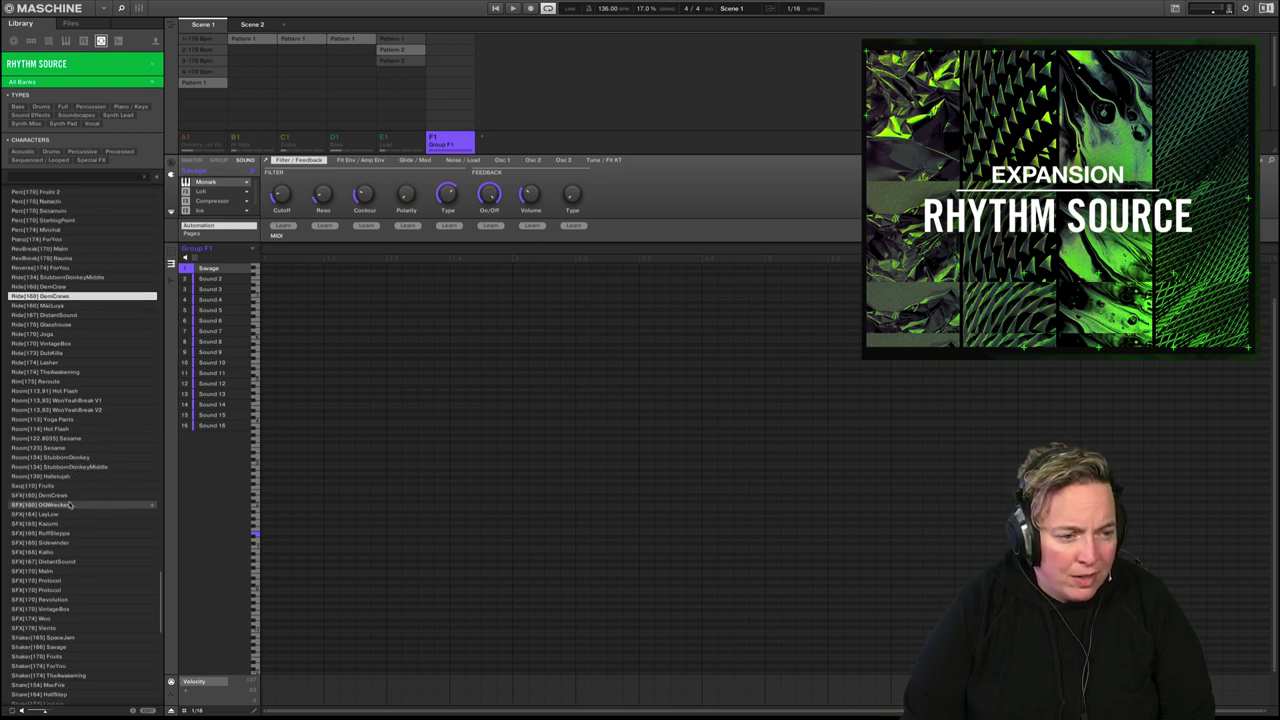
{"action": "left_click", "coordinate": [62, 363]}
{"action": "scroll", "coordinate": [62, 363], "scroll_direction": "down", "scroll_amount": 5}
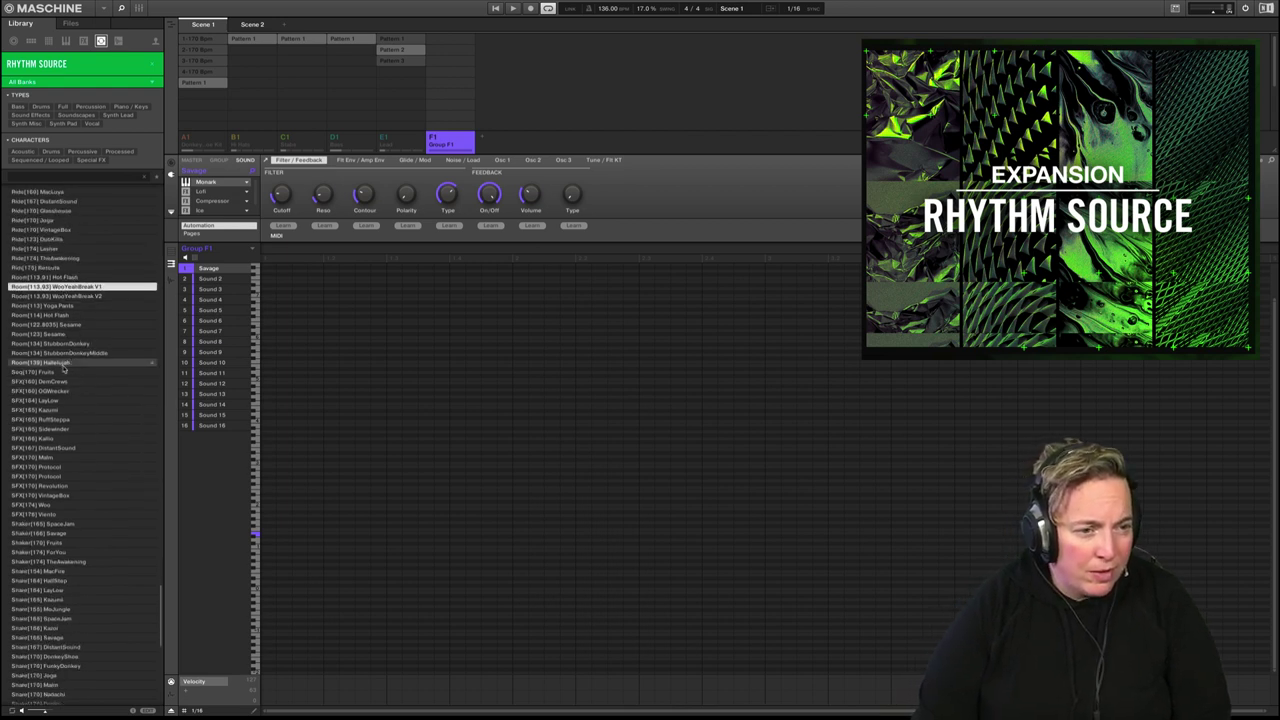
{"action": "left_click", "coordinate": [62, 314]}
{"action": "key", "text": "Up"}
{"action": "key", "text": "Up"}
{"action": "key", "text": "Up"}
{"action": "key", "text": "Up"}
{"action": "key", "text": "Up"}
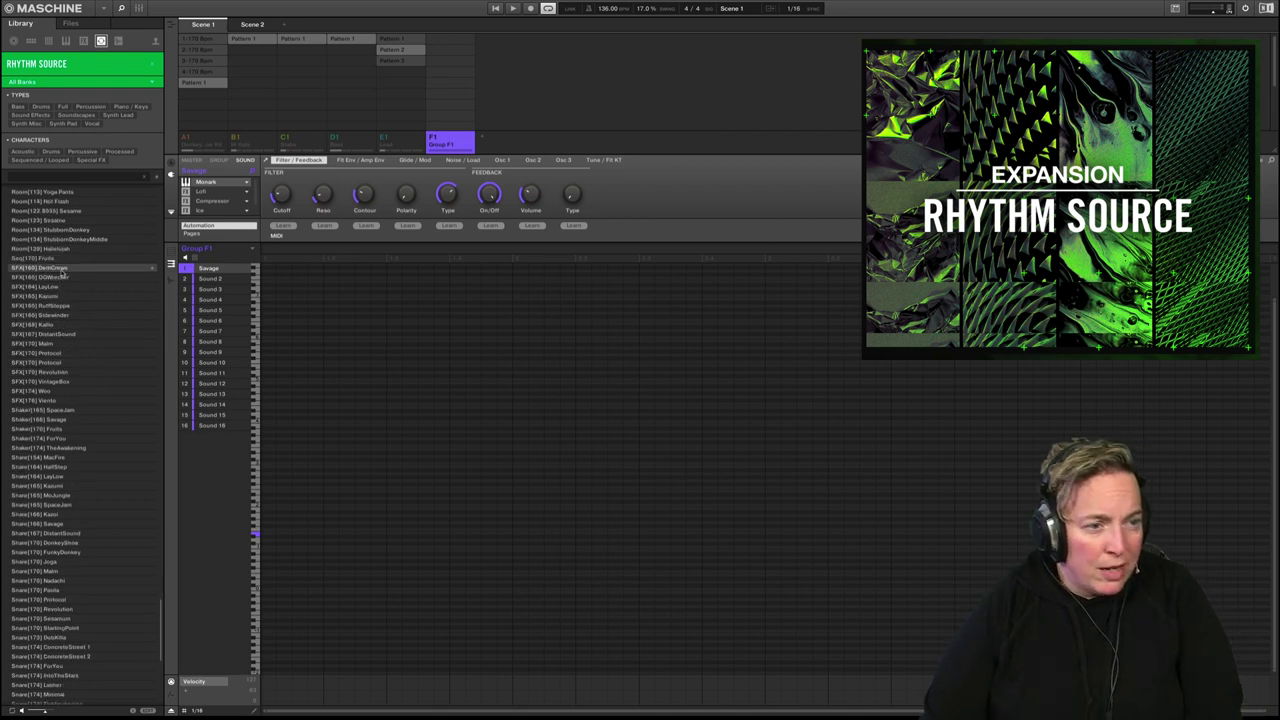
Preview the SFX loops, including OGWrecker and VintageBox
{"action": "key", "text": "Down"}
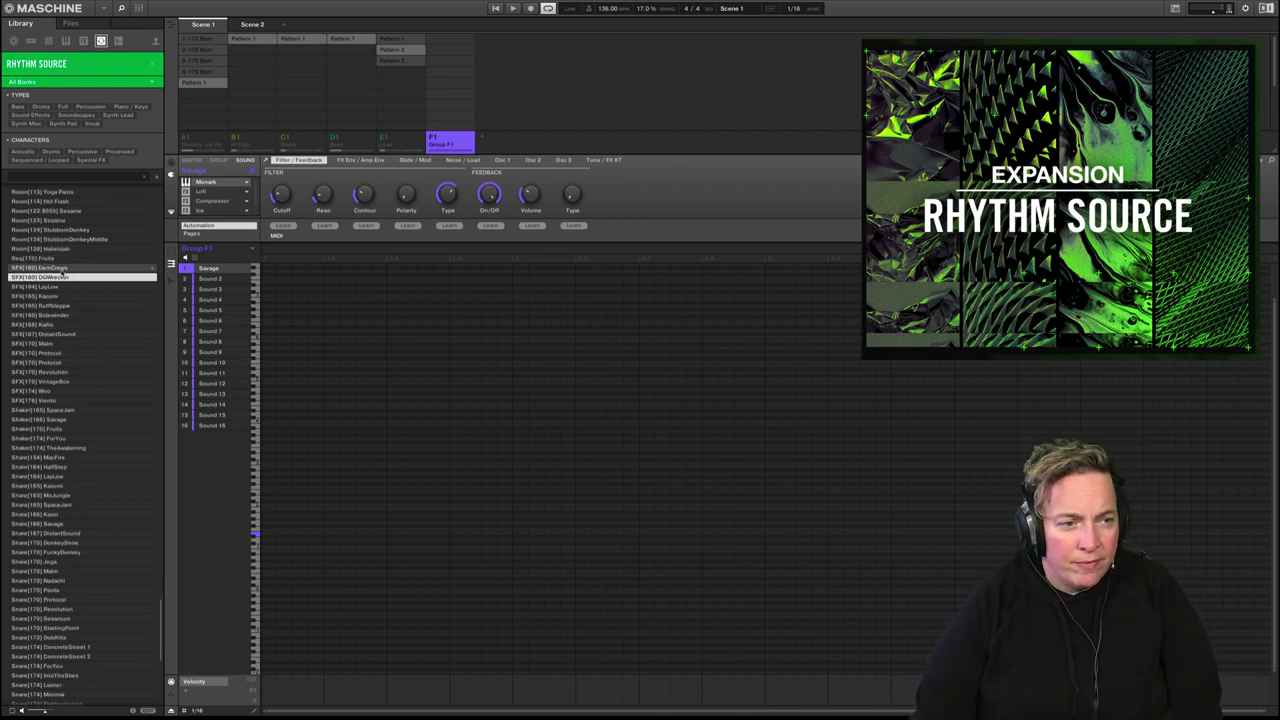
{"action": "key", "text": "Down"}
{"action": "left_click", "coordinate": [80, 380]}
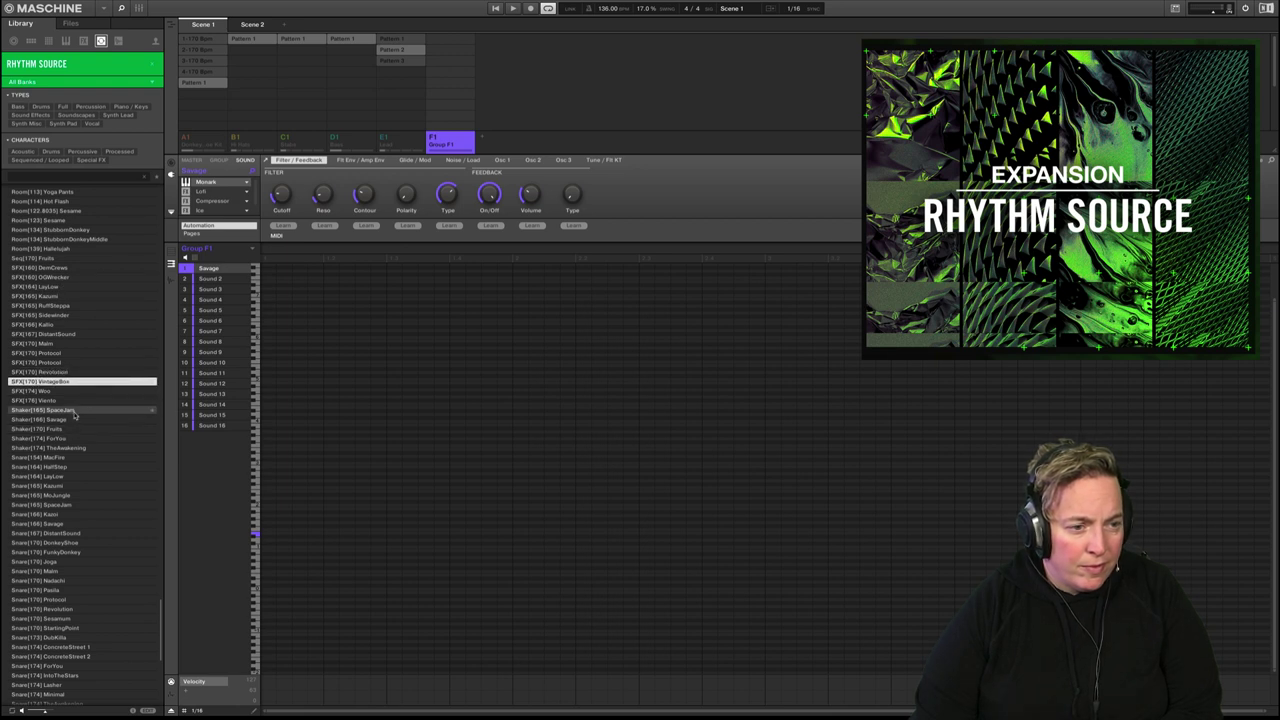
Preview the shaker loops from SpaceJam through TheAwakening
{"action": "left_click", "coordinate": [73, 411]}
{"action": "scroll", "coordinate": [74, 415], "scroll_direction": "down", "scroll_amount": 3}
{"action": "key", "text": "Down"}
{"action": "key", "text": "Down"}
{"action": "key", "text": "Down"}
{"action": "key", "text": "Down"}
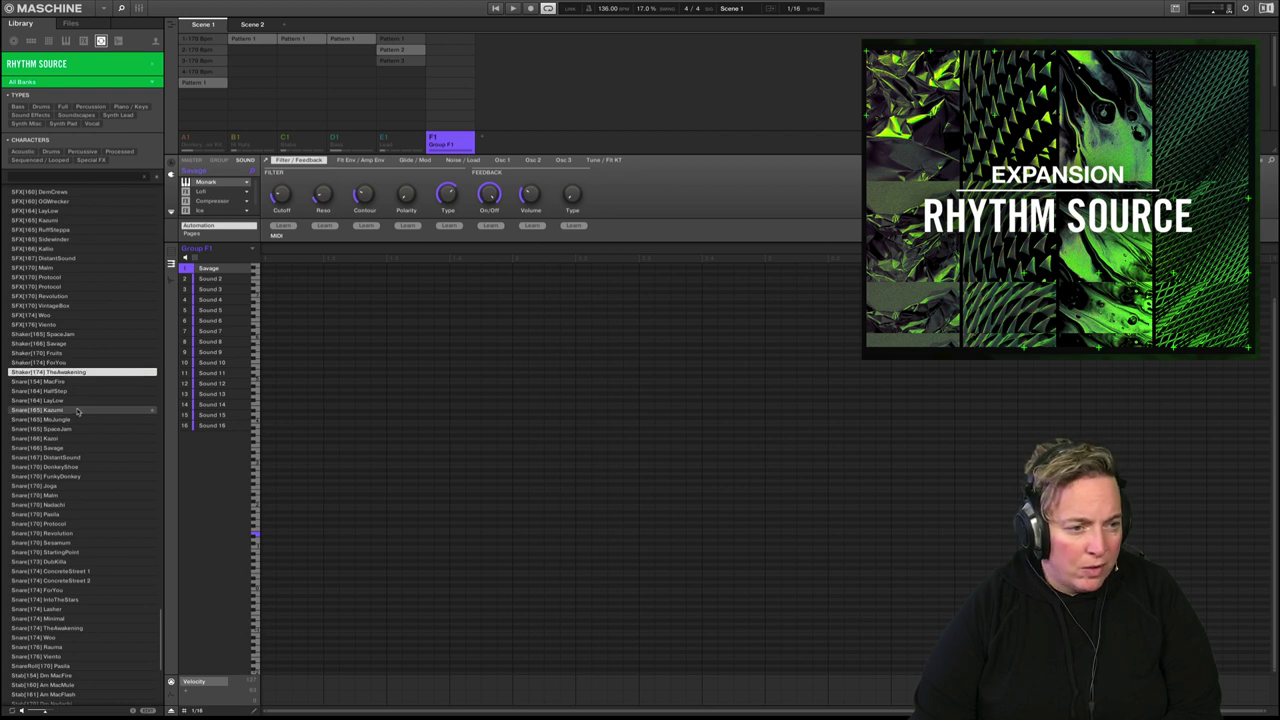
Preview the snare loops, including Kazumi, MoJungle and SpaceJam, and browse on to the stab and synth loops
{"action": "left_click", "coordinate": [77, 410]}
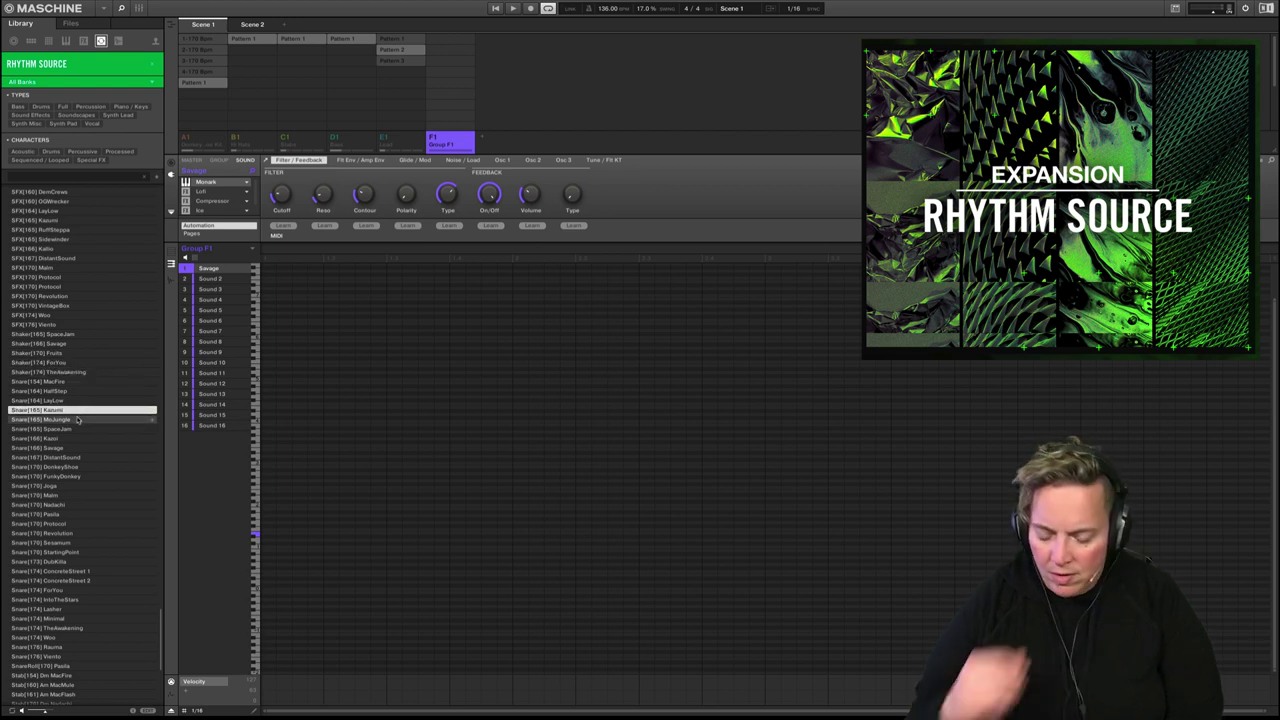
{"action": "left_click", "coordinate": [77, 420]}
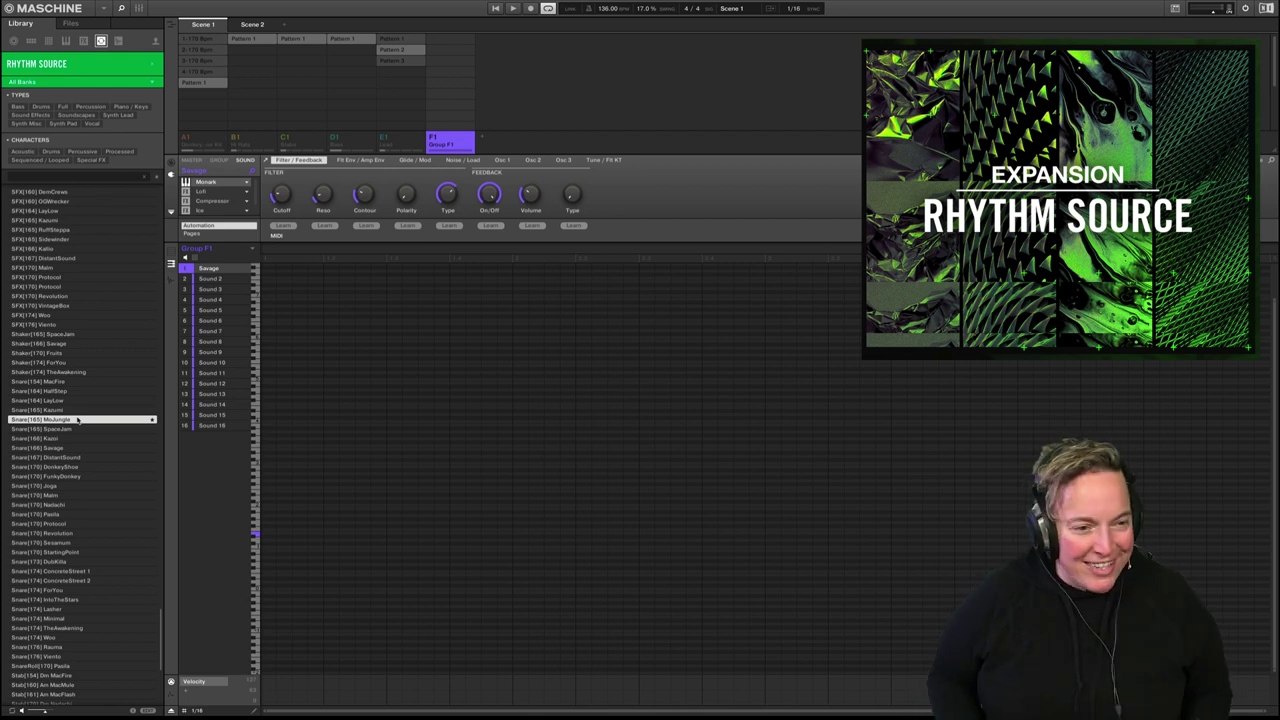
{"action": "key", "text": "Down"}
{"action": "key", "text": "Down"}
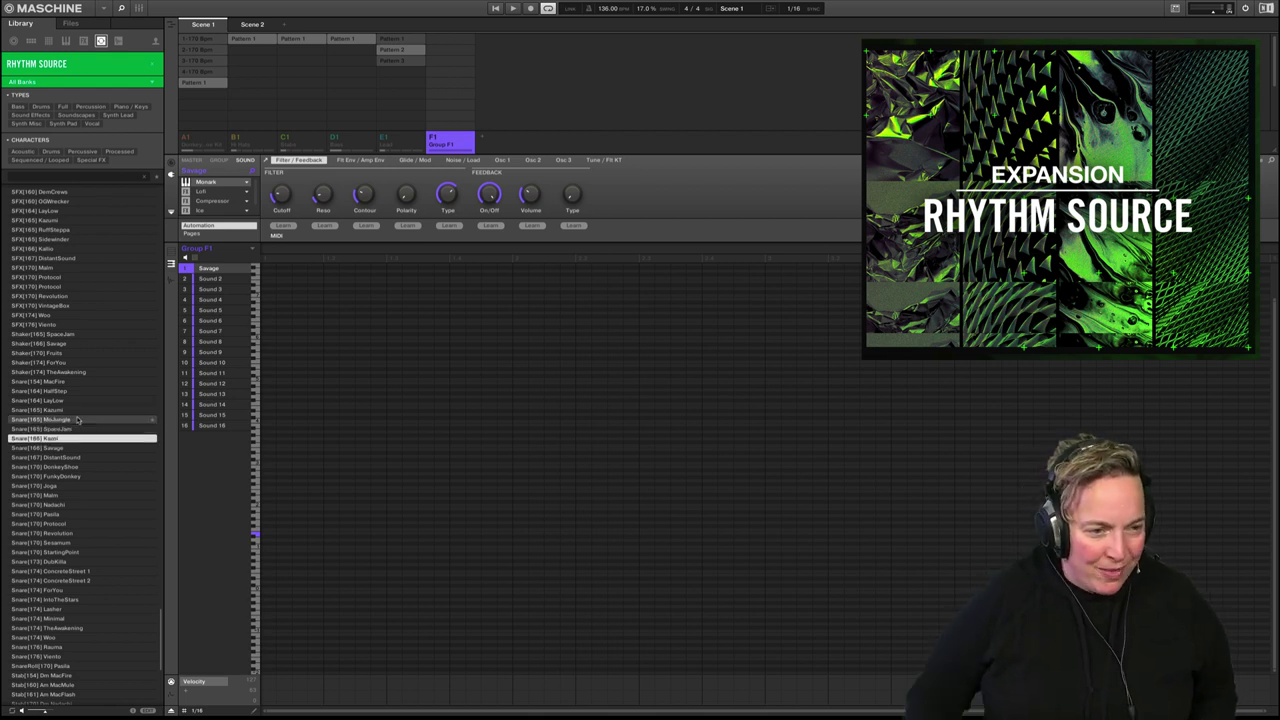
{"action": "scroll", "coordinate": [78, 420], "scroll_direction": "down", "scroll_amount": 5}
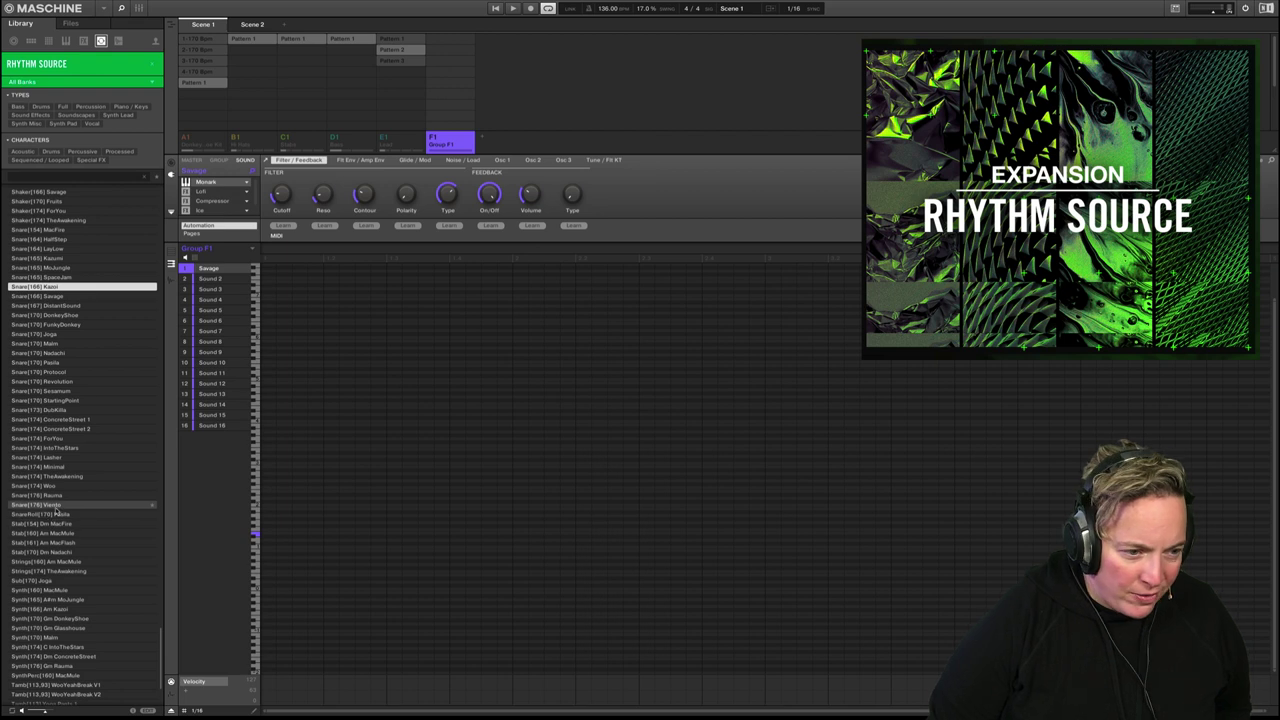
Preview the Viento snare loop and the synth loops from MacMule through Gm Rauma
{"action": "left_click", "coordinate": [45, 504]}
{"action": "scroll", "coordinate": [60, 508], "scroll_direction": "down", "scroll_amount": 3}
{"action": "scroll", "coordinate": [60, 508], "scroll_direction": "down", "scroll_amount": 1}
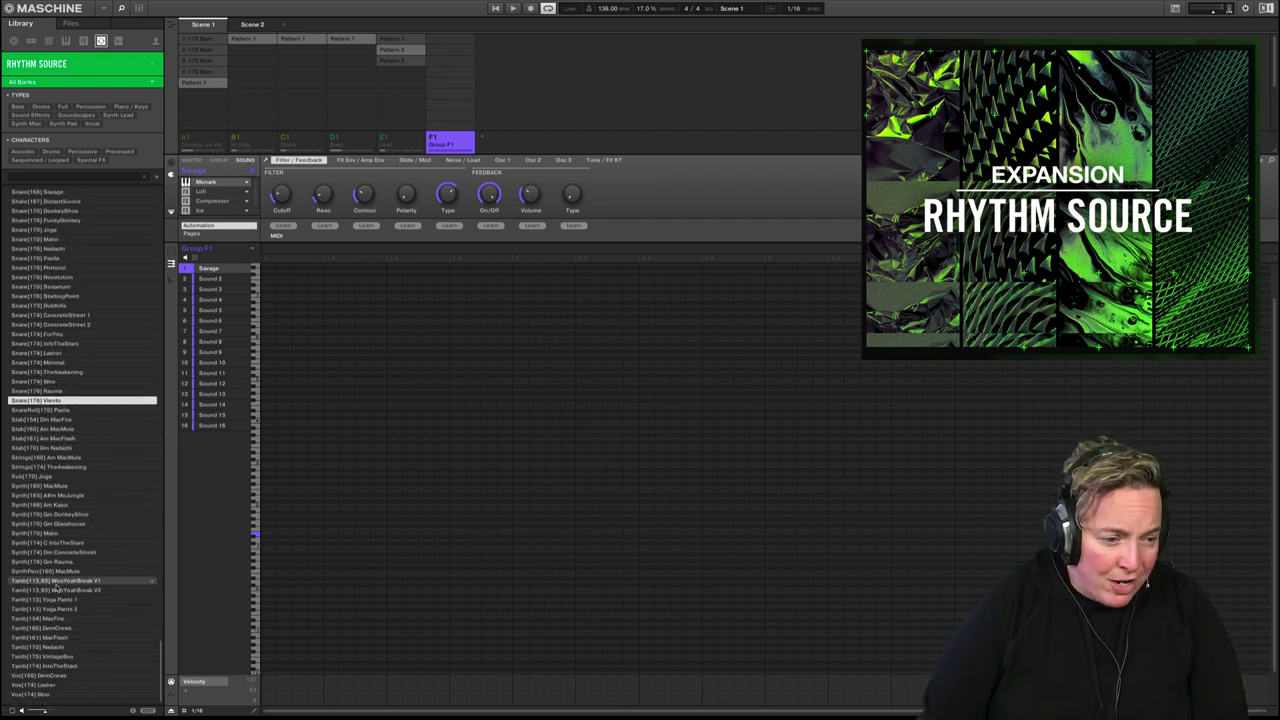
{"action": "left_click", "coordinate": [66, 486]}
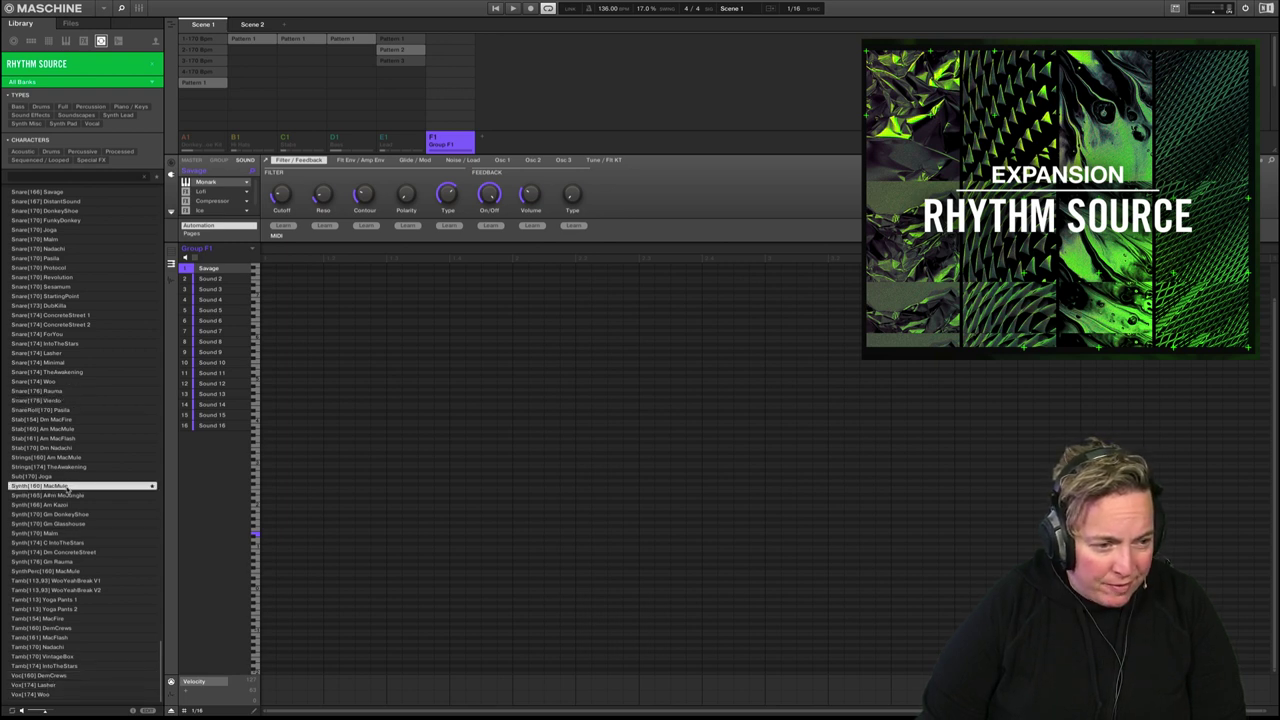
{"action": "key", "text": "Down"}
{"action": "key", "text": "Down"}
{"action": "key", "text": "Down"}
{"action": "key", "text": "Down"}
{"action": "key", "text": "Down"}
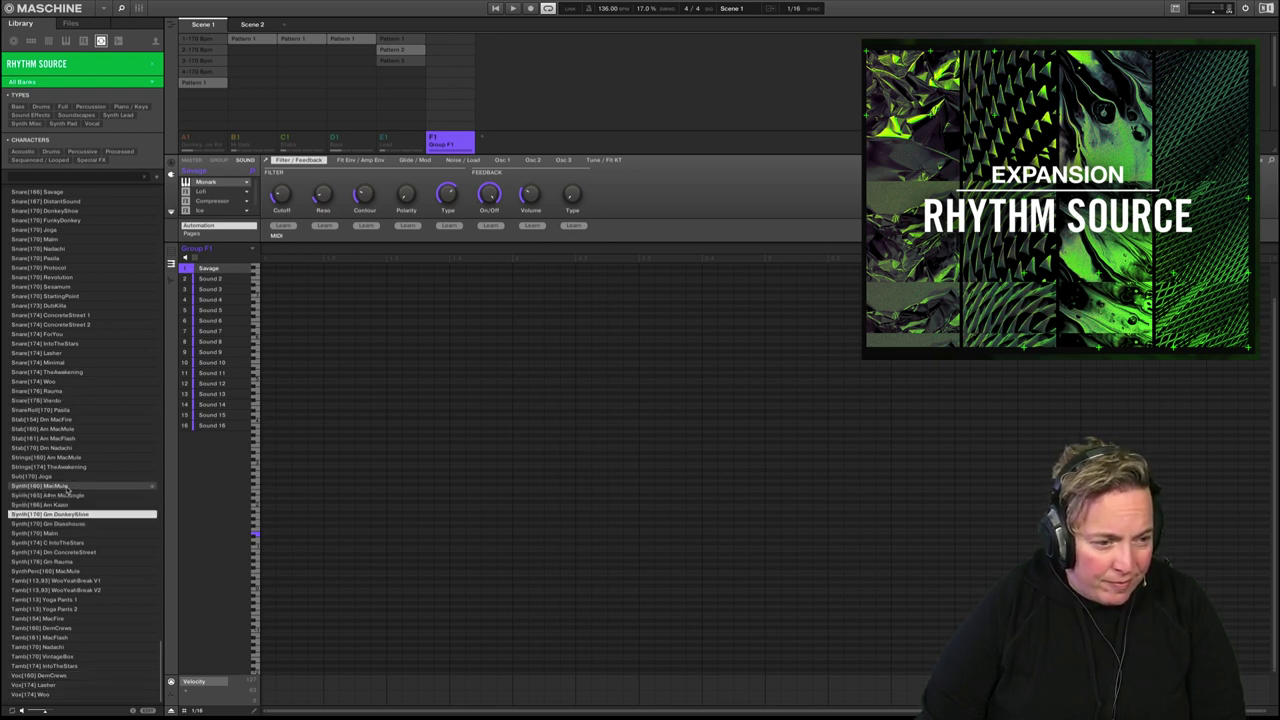
{"action": "key", "text": "Down"}
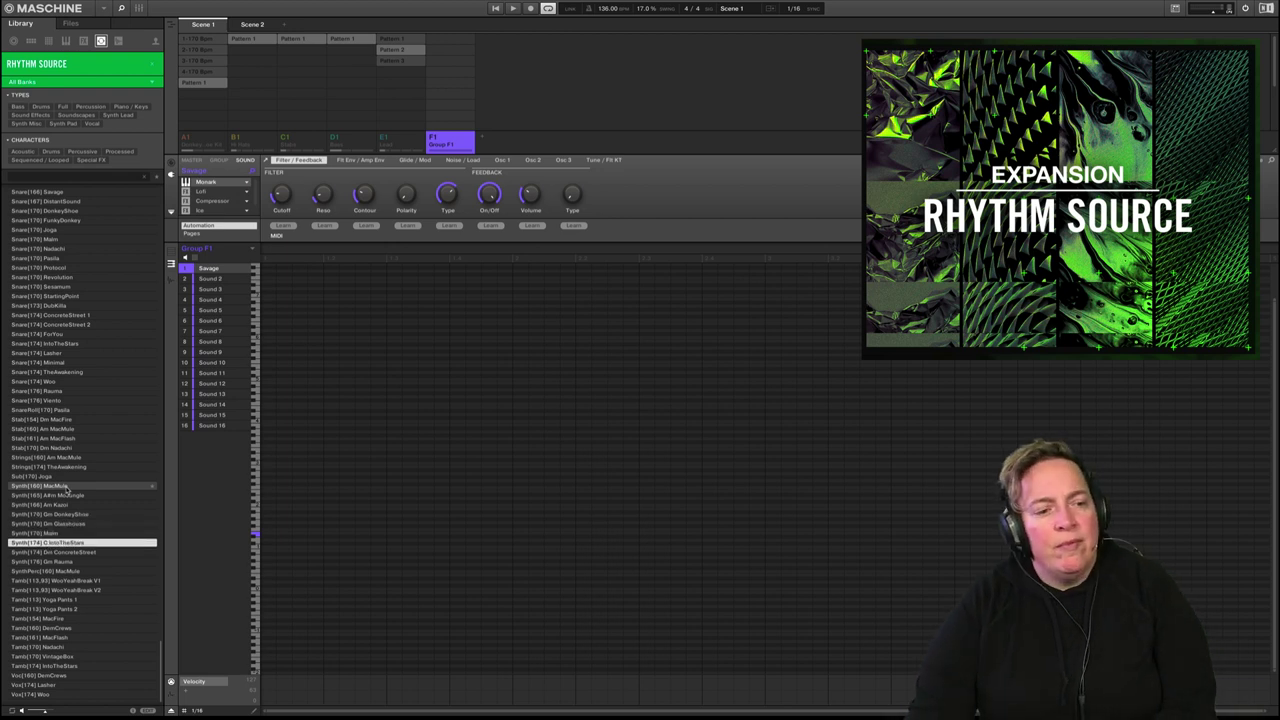
{"action": "key", "text": "Down"}
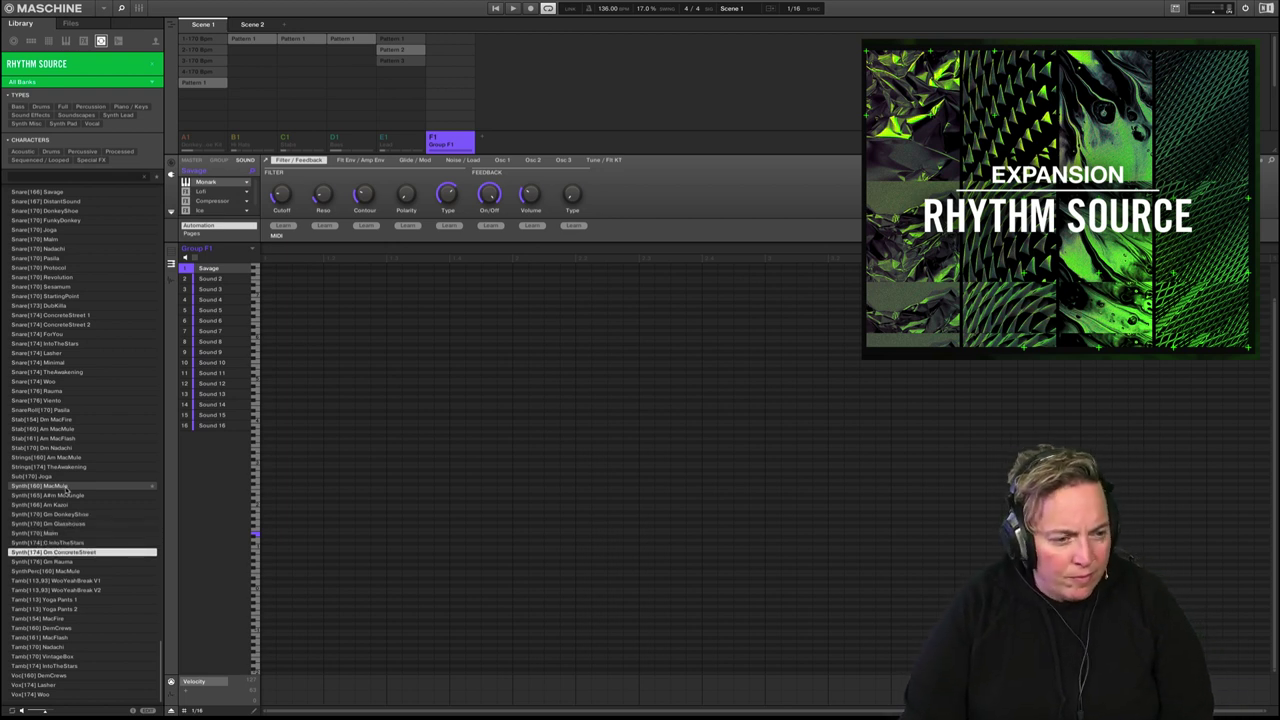
{"action": "key", "text": "Down"}
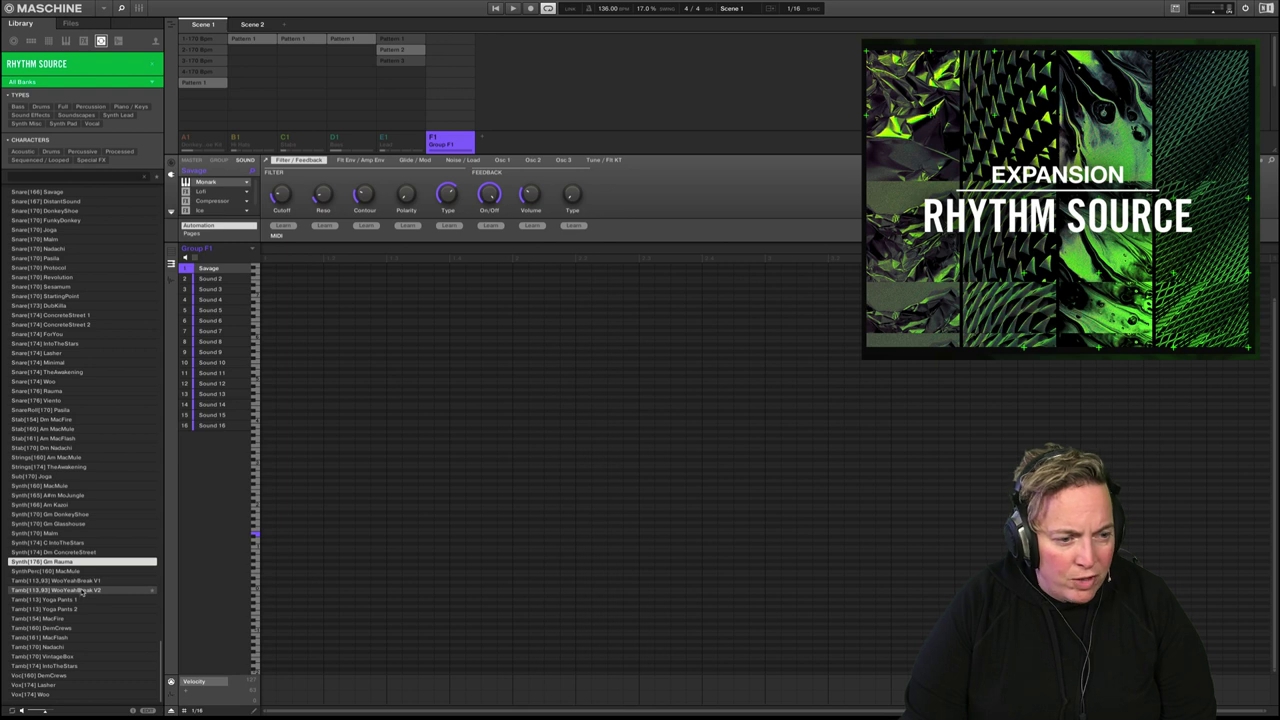
Switch the library to one-shot samples and preview the chord samples from Em Kazoi 1 through Sesamum
{"action": "left_click", "coordinate": [117, 41]}
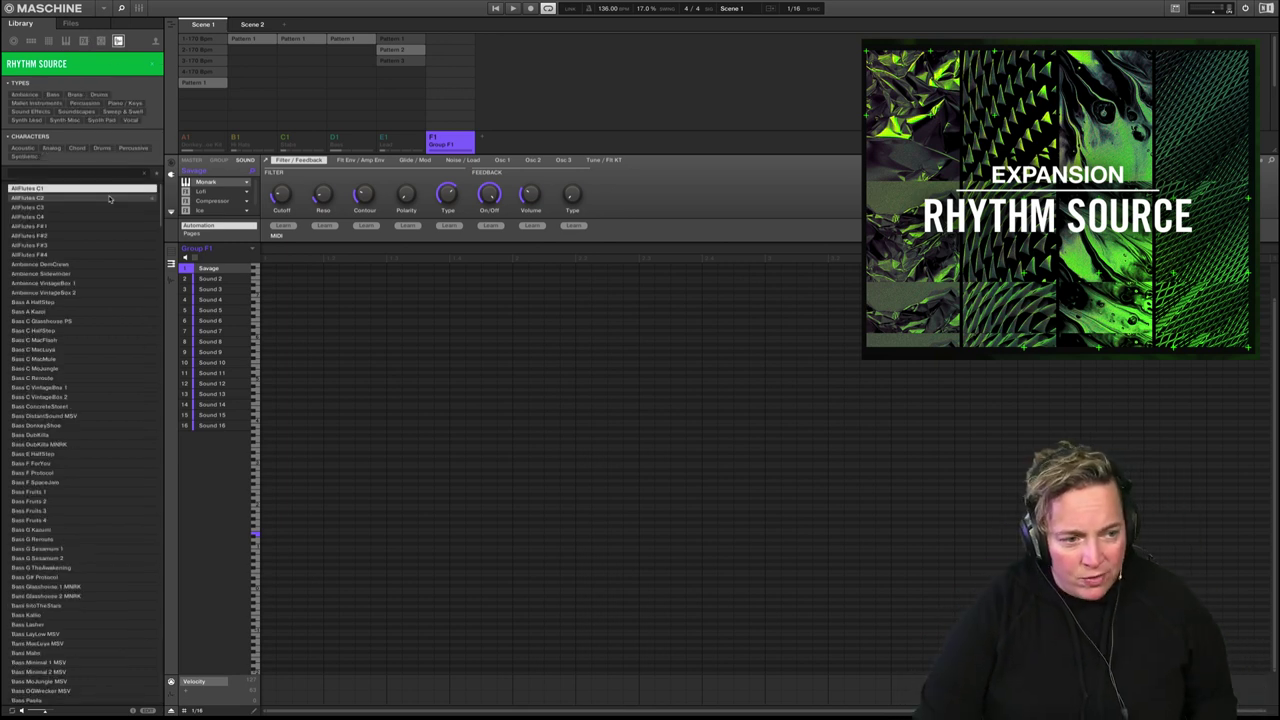
{"action": "scroll", "coordinate": [110, 273], "scroll_direction": "down", "scroll_amount": 10}
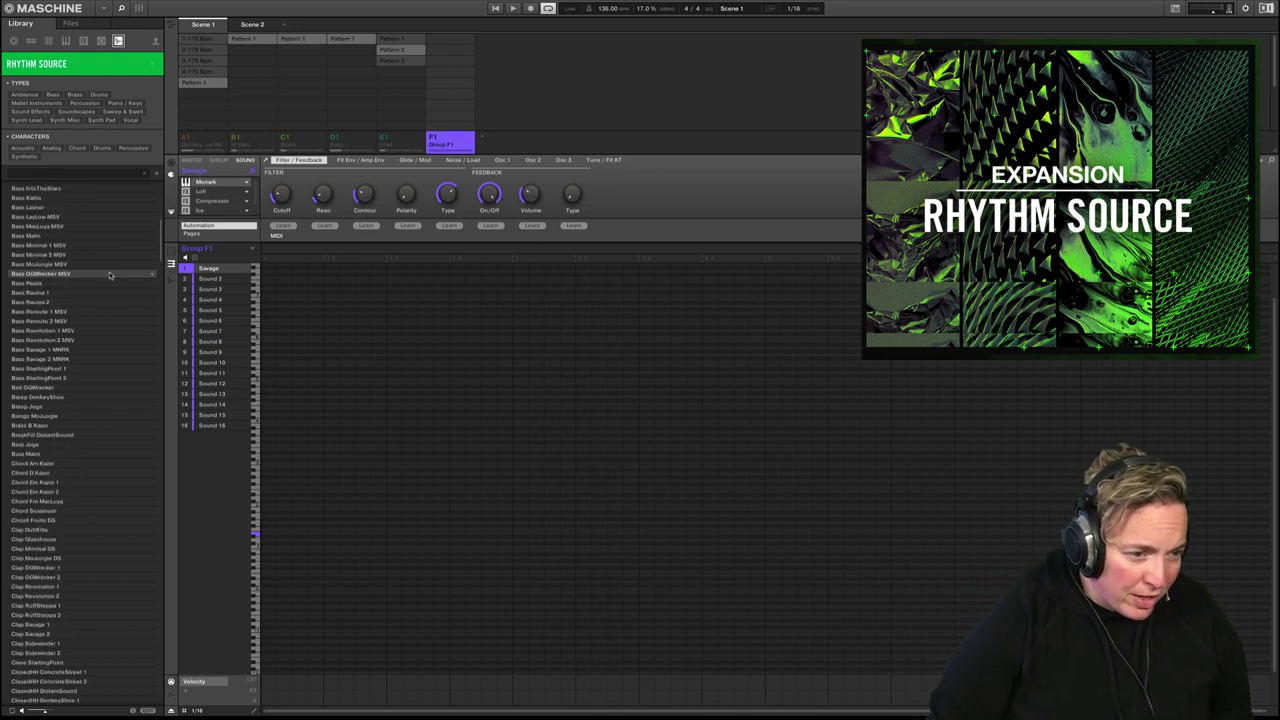
{"action": "scroll", "coordinate": [127, 450], "scroll_direction": "down", "scroll_amount": 3}
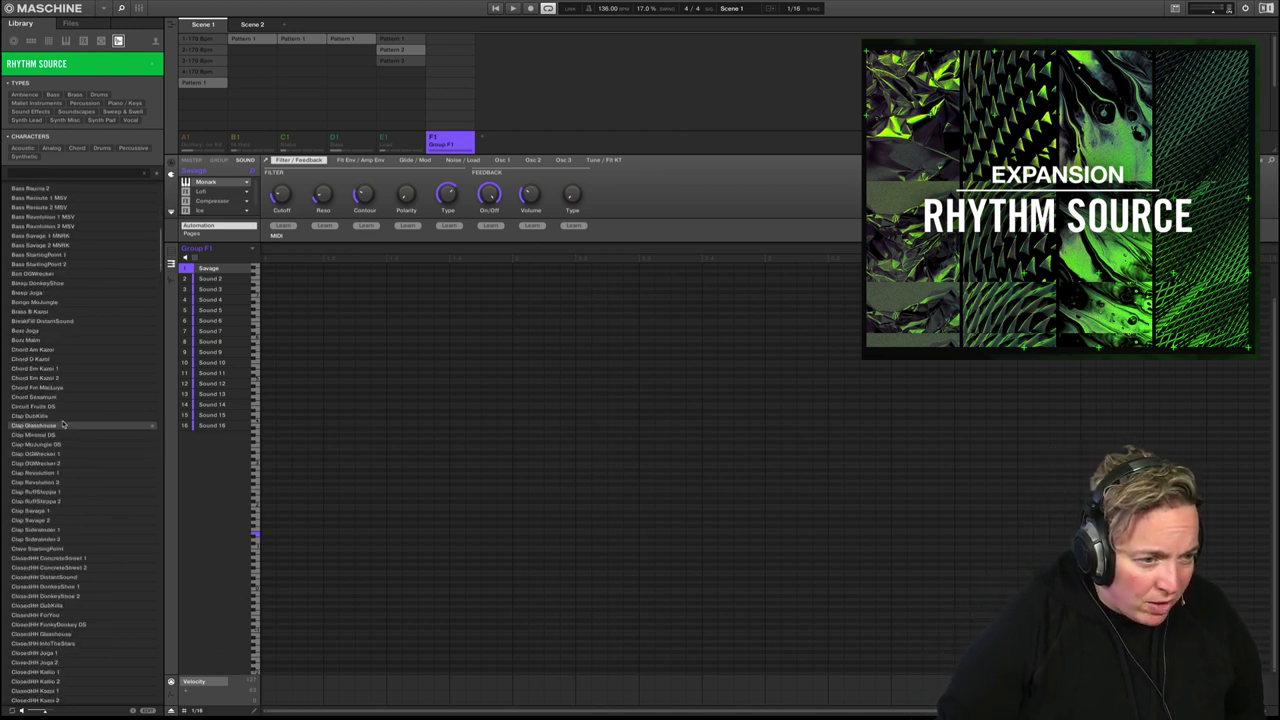
{"action": "left_click", "coordinate": [72, 369]}
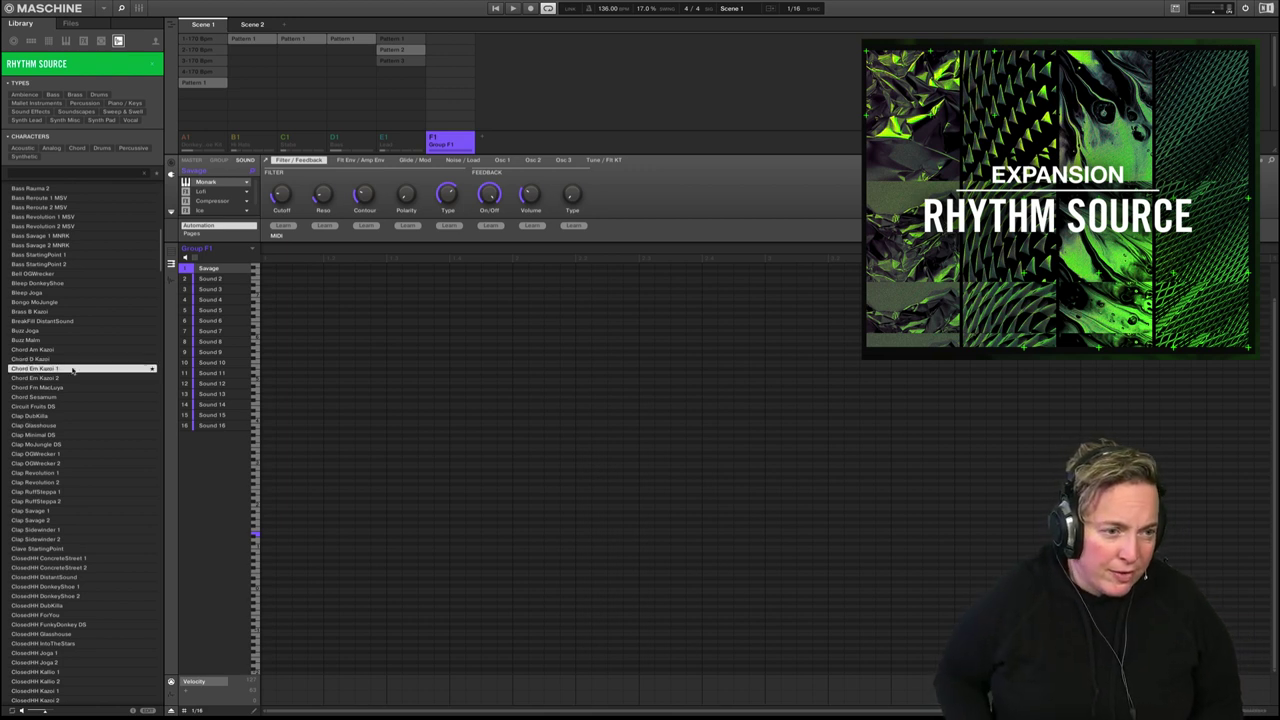
{"action": "key", "text": "Down"}
{"action": "key", "text": "Down"}
{"action": "key", "text": "Down"}
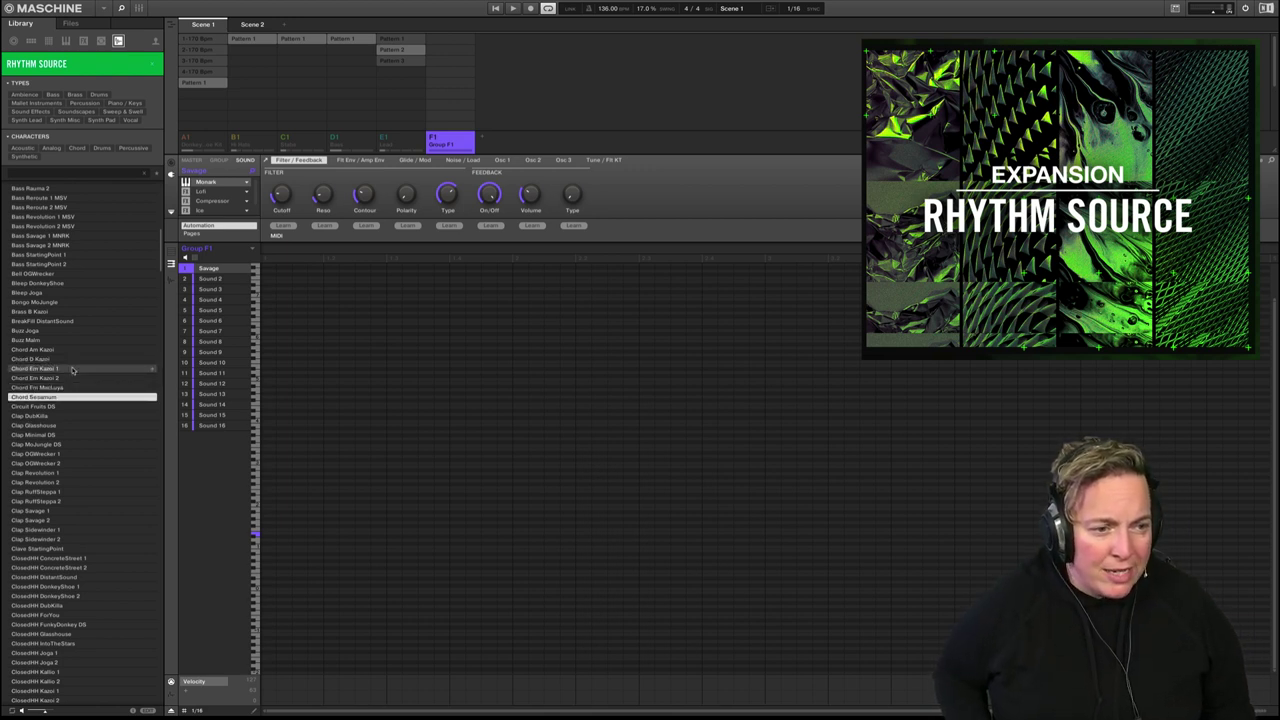
Preview the Circuit Fruits DS one-shot and the clap samples from DubKilla through RuffSteppa 1
{"action": "key", "text": "Down"}
{"action": "key", "text": "Down"}
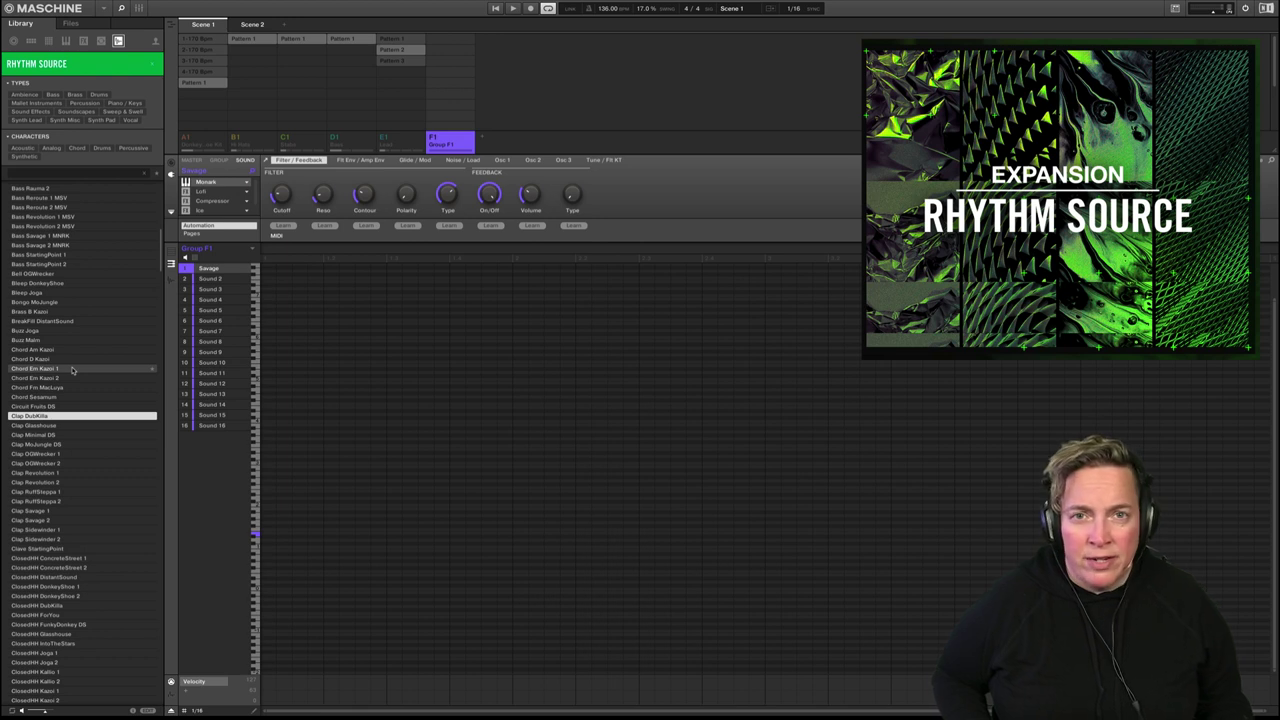
{"action": "key", "text": "Down"}
{"action": "key", "text": "Down"}
{"action": "key", "text": "Down"}
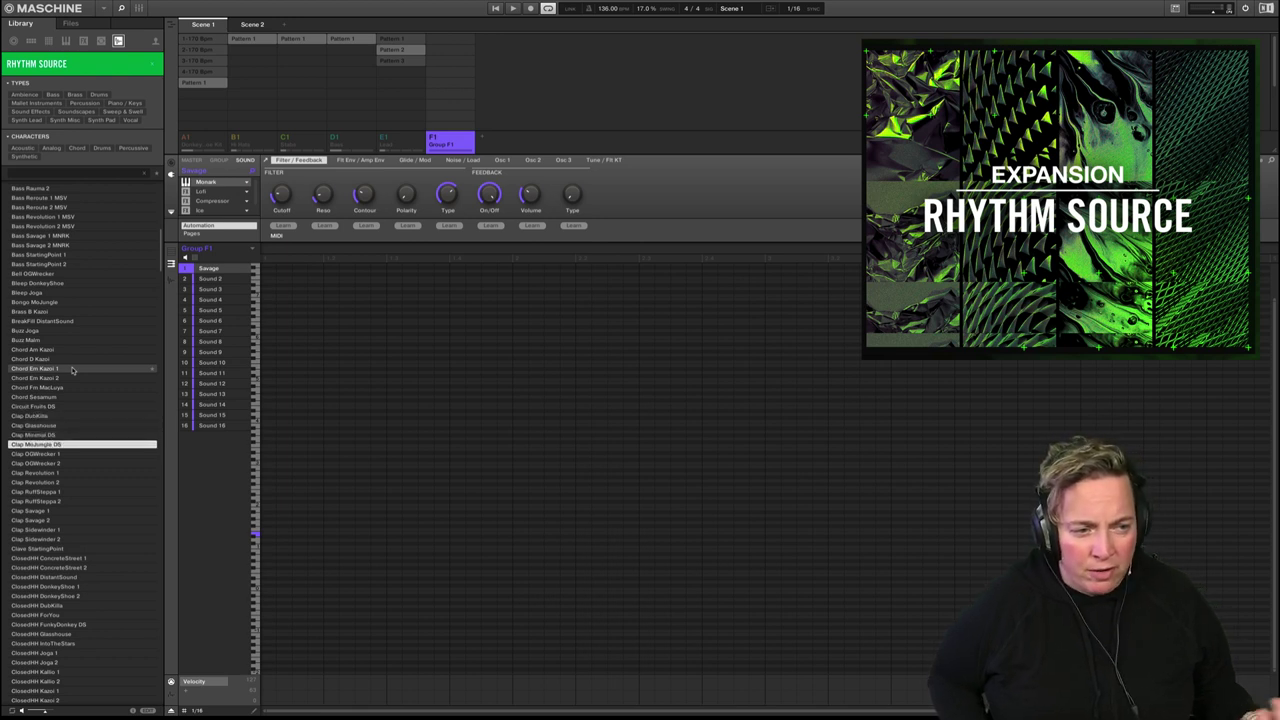
{"action": "key", "text": "Down"}
{"action": "key", "text": "Down"}
{"action": "key", "text": "Down"}
{"action": "key", "text": "Down"}
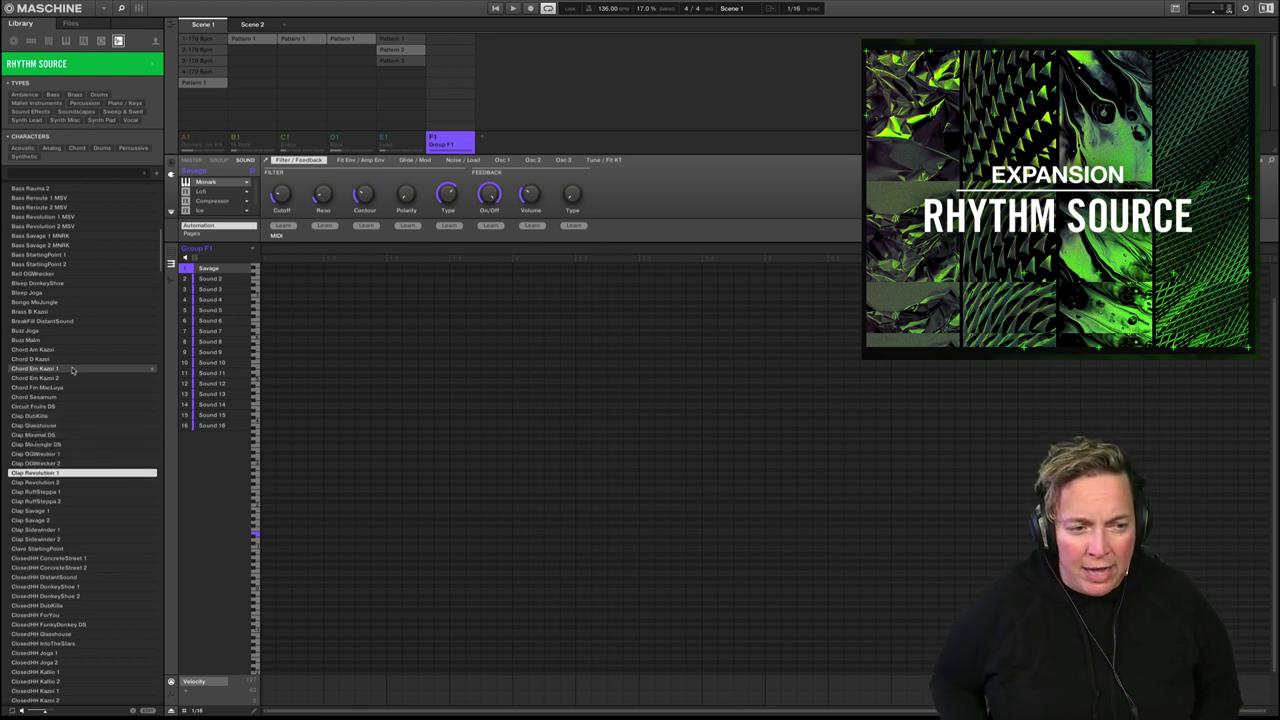
{"action": "key", "text": "Down"}
{"action": "scroll", "coordinate": [72, 369], "scroll_direction": "down", "scroll_amount": 5}
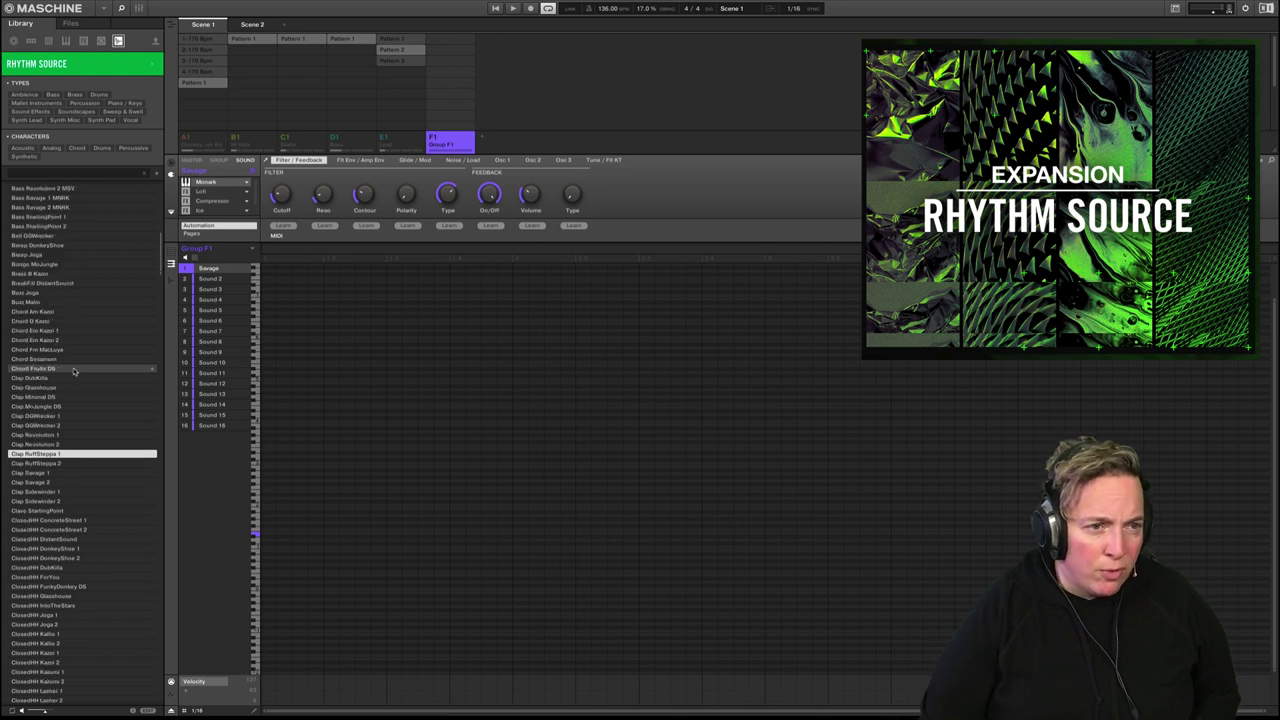
Preview the remaining clap samples and the closed hi-hats up to ClosedHH MacFire
{"action": "key", "text": "Down"}
{"action": "key", "text": "Down"}
{"action": "key", "text": "Down"}
{"action": "key", "text": "Down"}
{"action": "key", "text": "Down"}
{"action": "key", "text": "Down"}
{"action": "key", "text": "Down"}
{"action": "key", "text": "Down"}
{"action": "key", "text": "Down"}
{"action": "key", "text": "Down"}
{"action": "key", "text": "Down"}
{"action": "key", "text": "Down"}
{"action": "key", "text": "Down"}
{"action": "key", "text": "Down"}
{"action": "key", "text": "Down"}
{"action": "key", "text": "Down"}
{"action": "key", "text": "Down"}
{"action": "key", "text": "Down"}
{"action": "key", "text": "Down"}
{"action": "key", "text": "Down"}
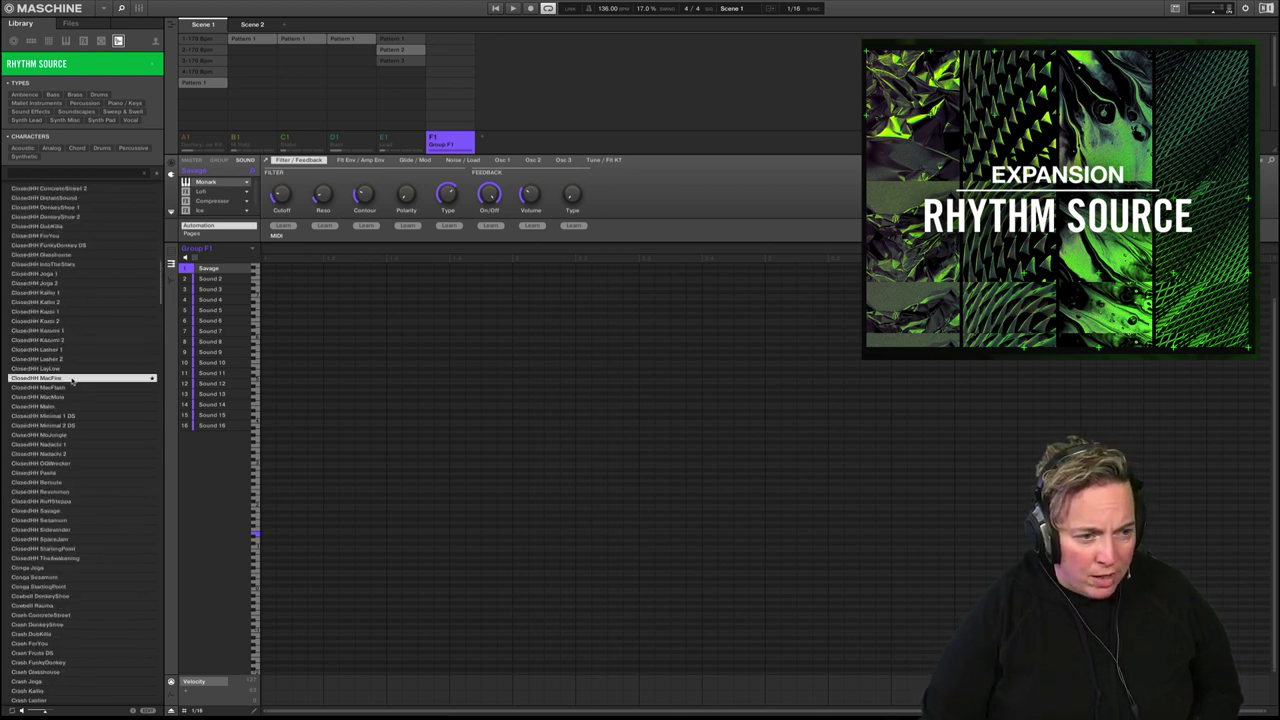
Preview the closed hi-hat samples from MacFlash through Reroute
{"action": "key", "text": "Down"}
{"action": "scroll", "coordinate": [72, 379], "scroll_direction": "down", "scroll_amount": 4}
{"action": "key", "text": "Down"}
{"action": "key", "text": "Down"}
{"action": "key", "text": "Down"}
{"action": "key", "text": "Down"}
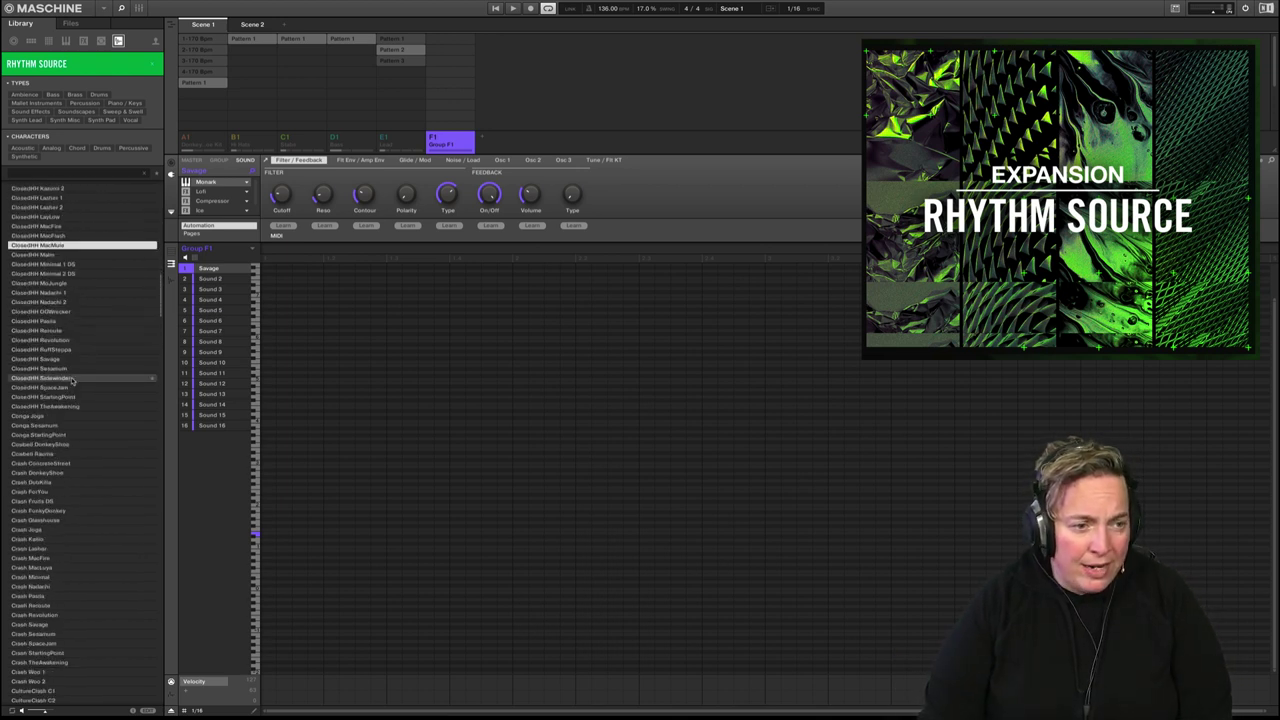
{"action": "key", "text": "Down"}
{"action": "key", "text": "Down"}
{"action": "key", "text": "Down"}
{"action": "key", "text": "Down"}
{"action": "key", "text": "Down"}
{"action": "key", "text": "Down"}
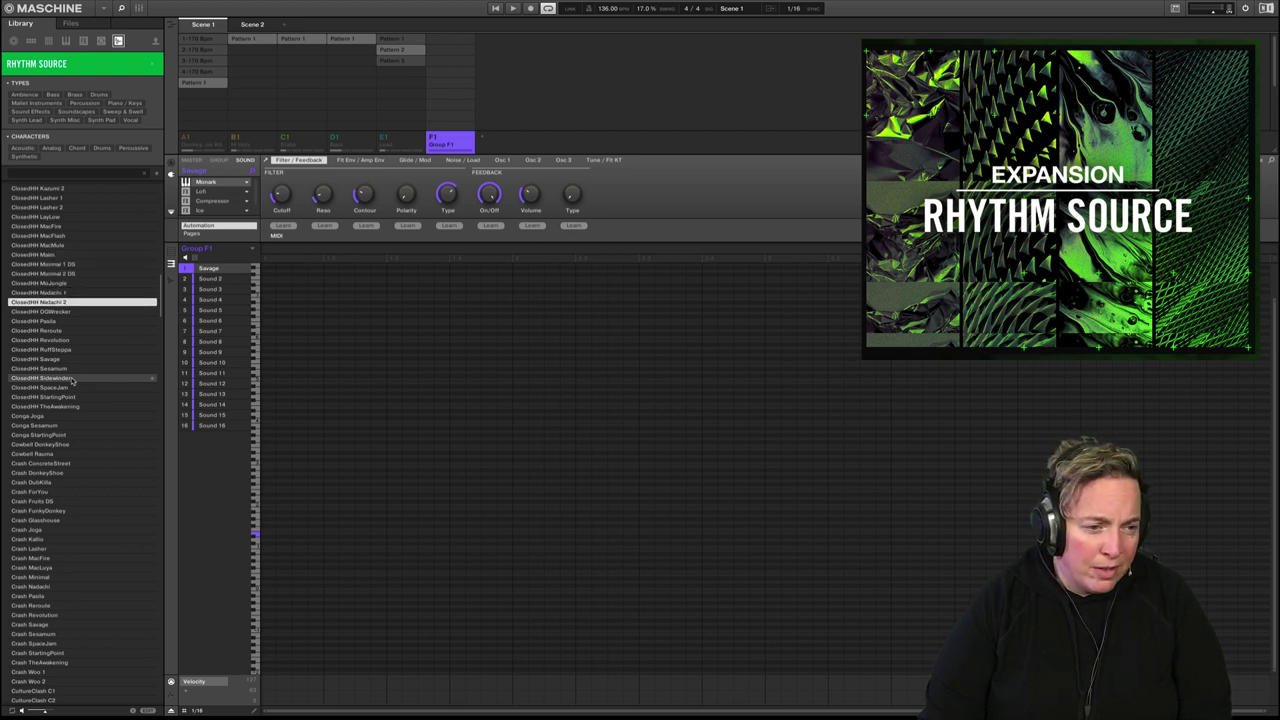
{"action": "scroll", "coordinate": [88, 370], "scroll_direction": "down", "scroll_amount": 3}
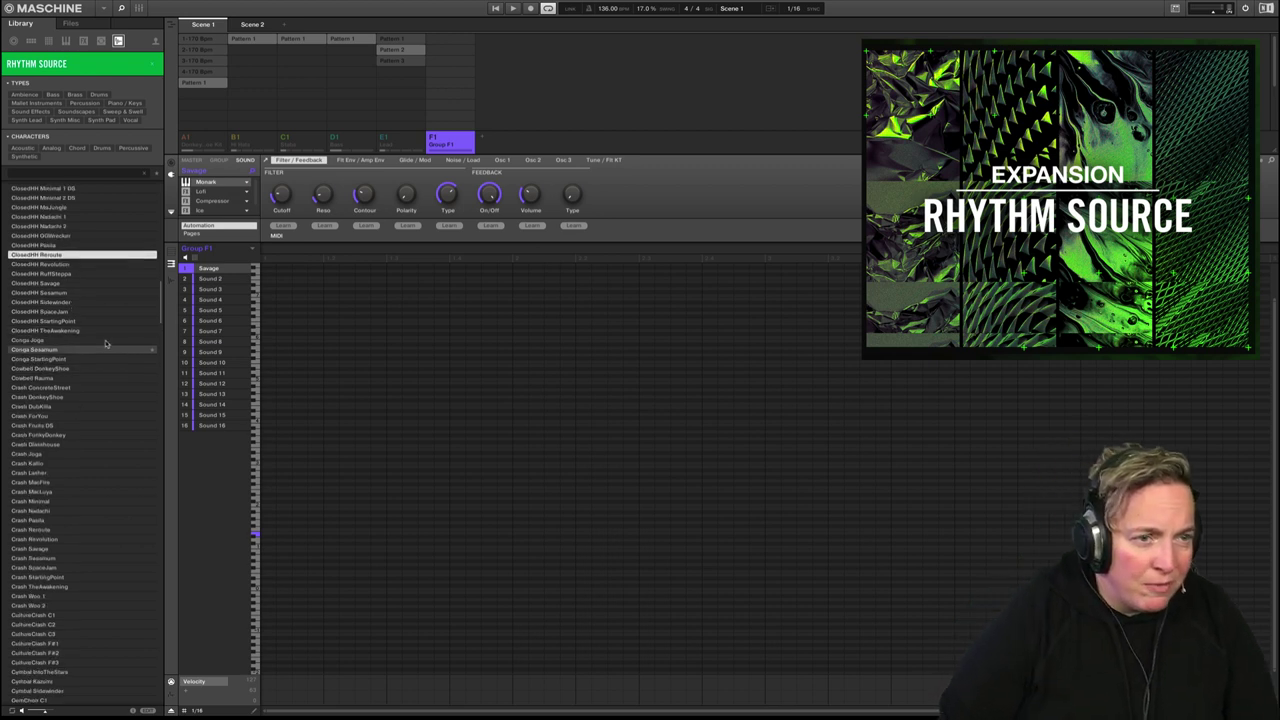
Filter the one-shots by Sweep & Swell and preview the Kallio, Rauma and Reroute risers
{"action": "left_click", "coordinate": [140, 112]}
{"action": "left_click", "coordinate": [100, 163]}
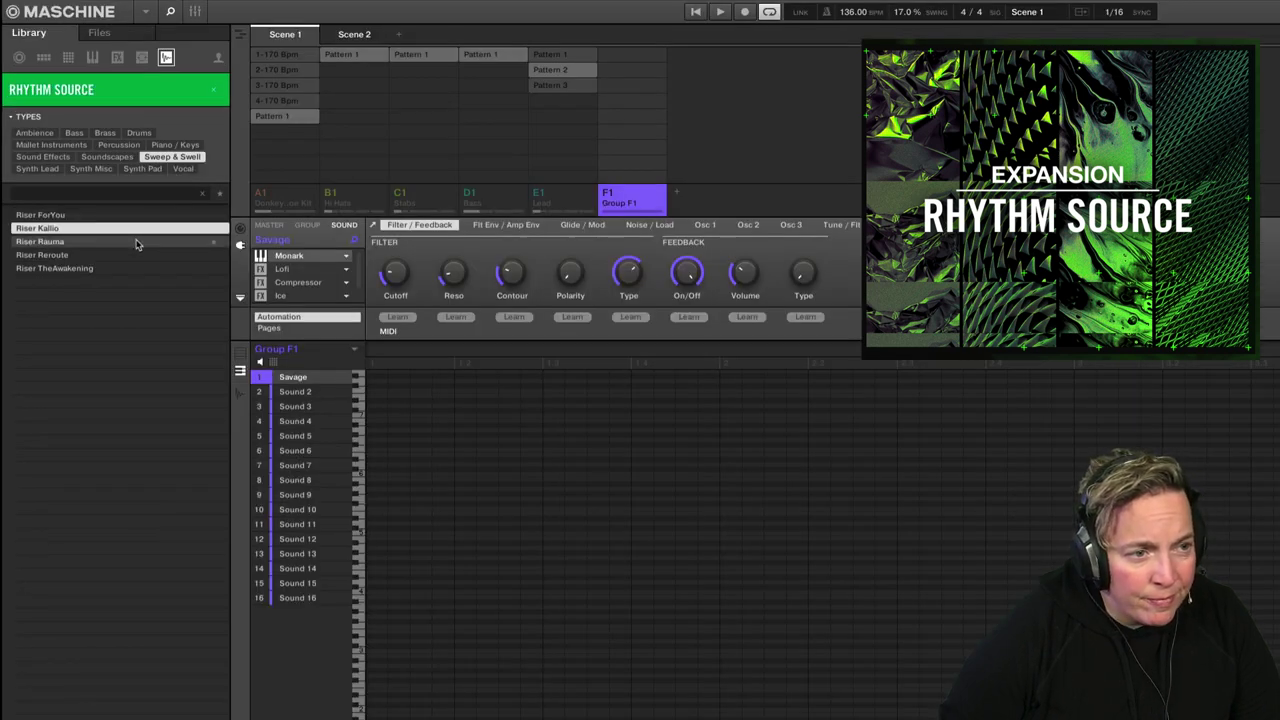
{"action": "left_click", "coordinate": [137, 243]}
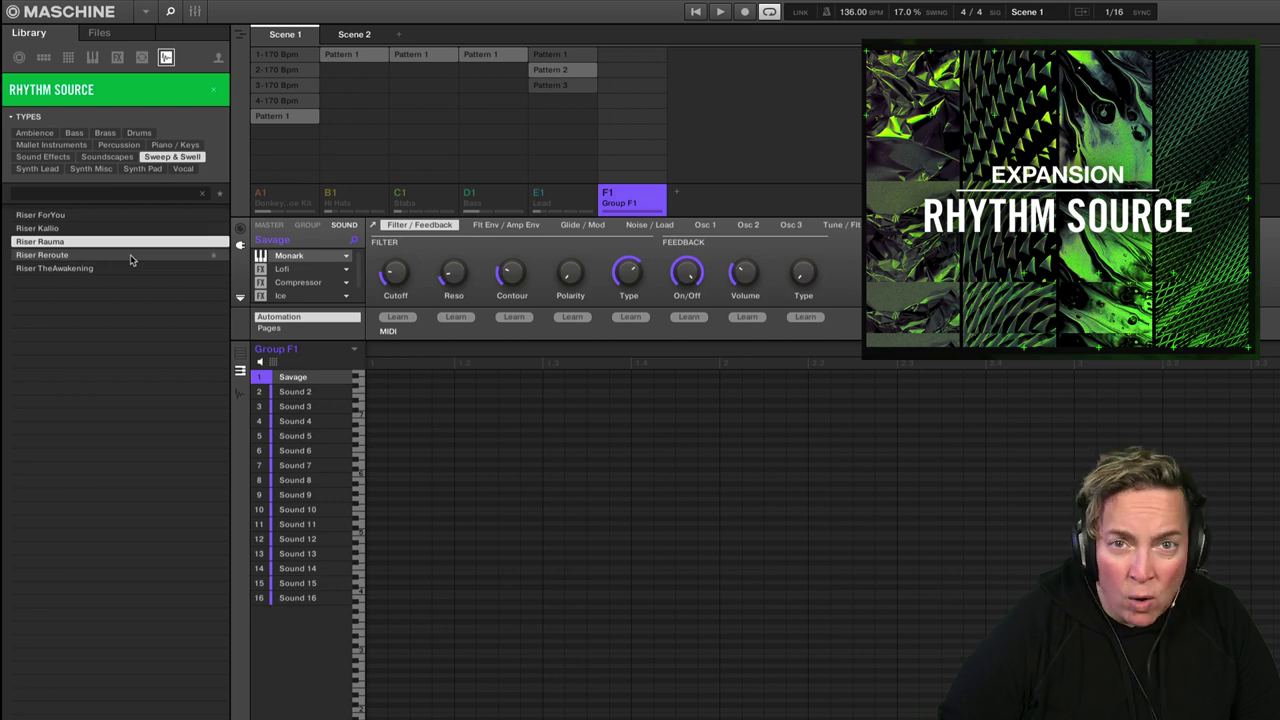
{"action": "left_click", "coordinate": [130, 255]}
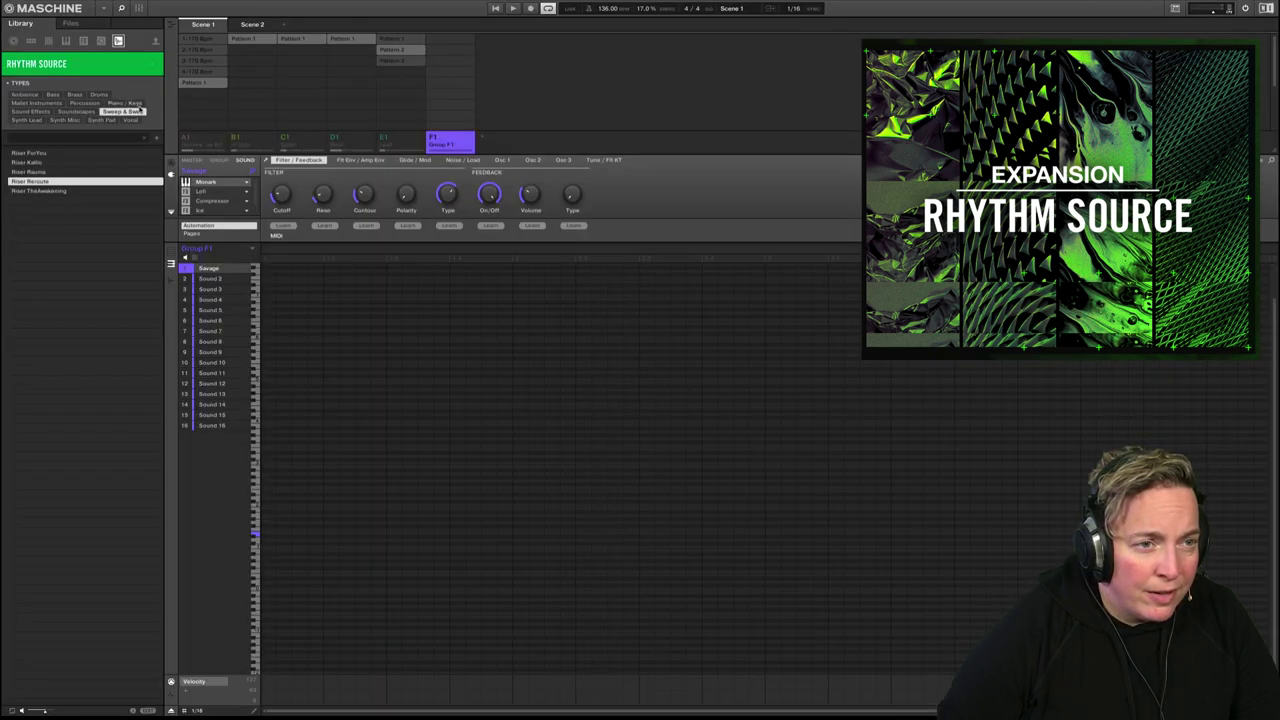
Clear the Sweep & Swell filter and preview the vocal one-shots from Voc Ah through Voc Ay 3
{"action": "left_click", "coordinate": [138, 111]}
{"action": "scroll", "coordinate": [70, 277], "scroll_direction": "down", "scroll_amount": 15}
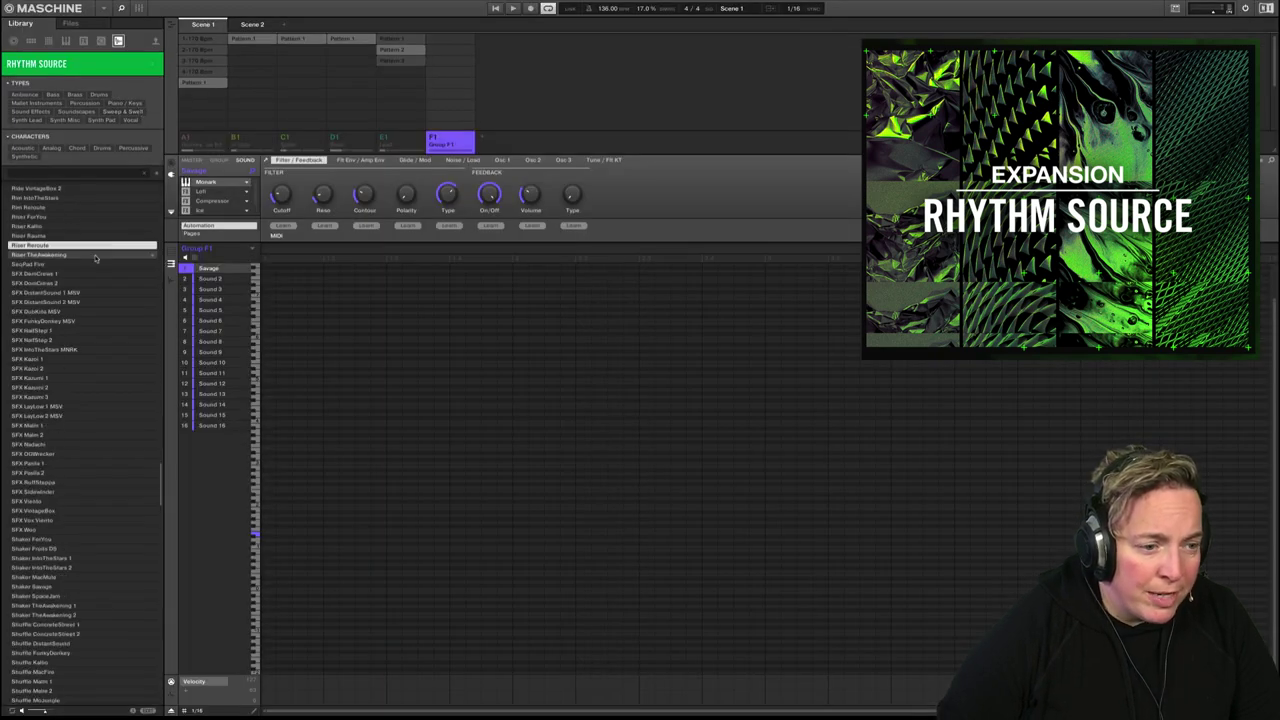
{"action": "scroll", "coordinate": [72, 300], "scroll_direction": "down", "scroll_amount": 10}
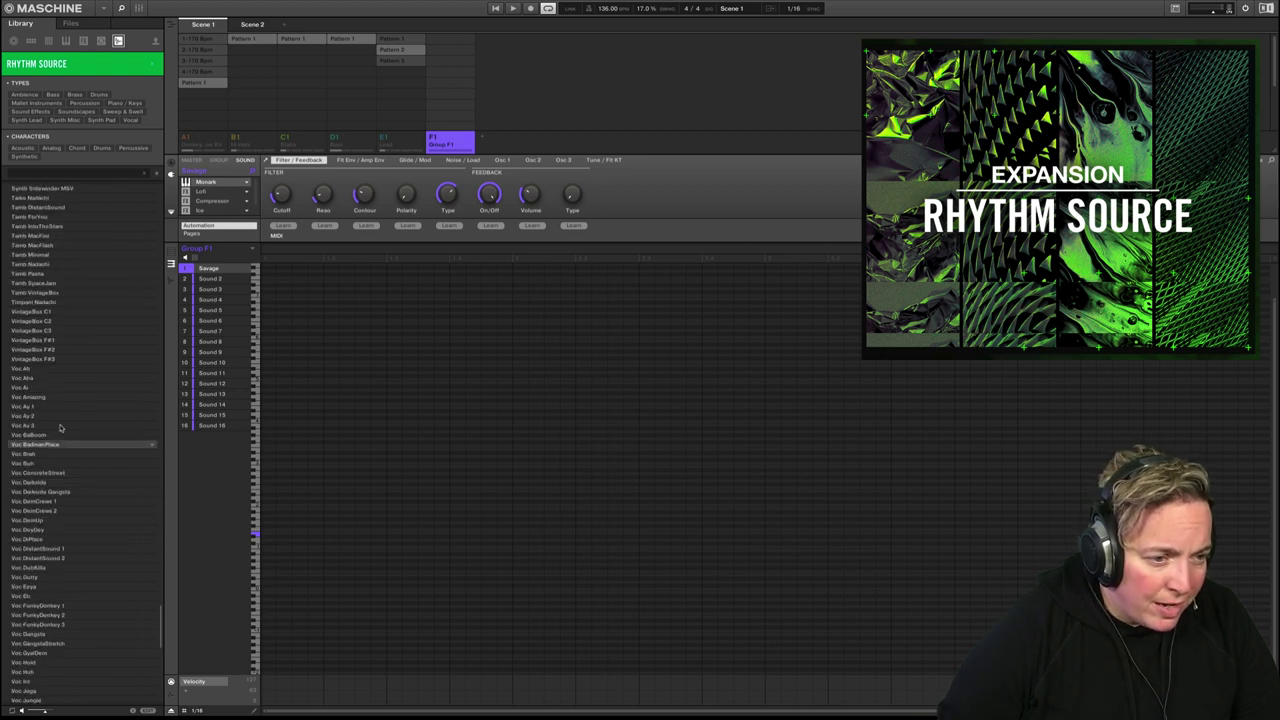
{"action": "left_click", "coordinate": [50, 369]}
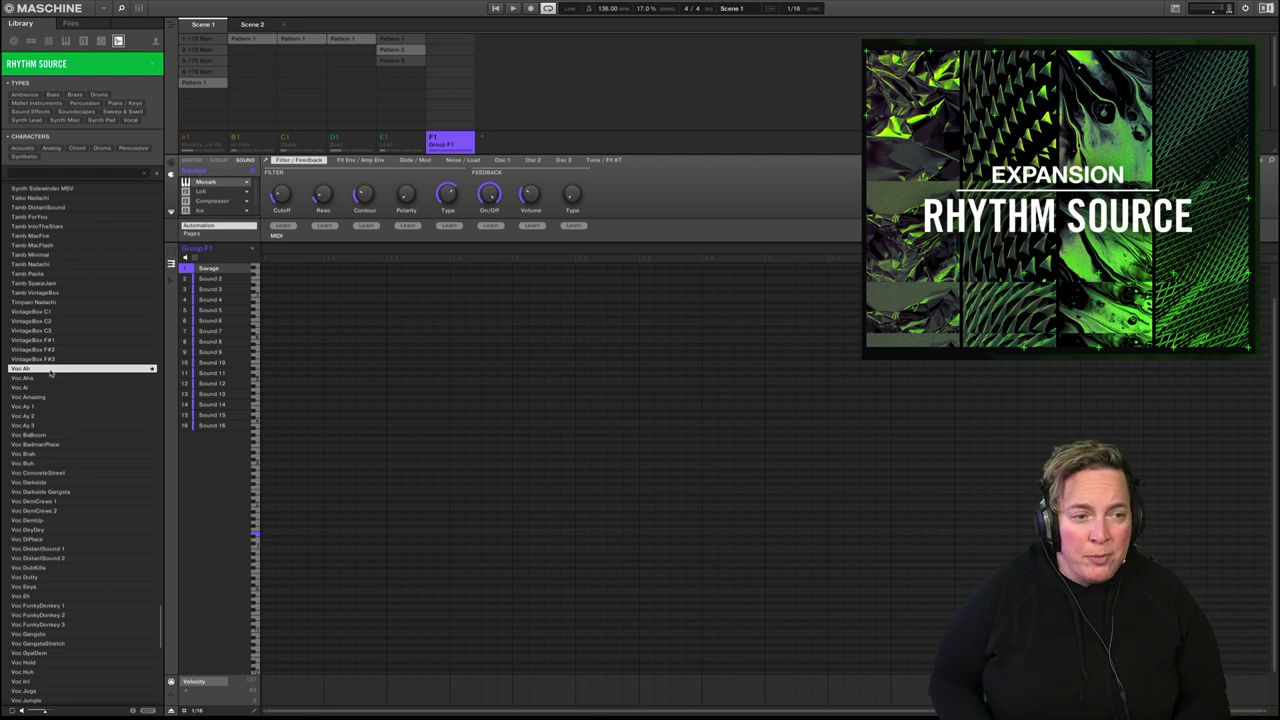
{"action": "key", "text": "Down"}
{"action": "key", "text": "Down"}
{"action": "key", "text": "Down"}
{"action": "key", "text": "Down"}
{"action": "key", "text": "Down"}
{"action": "key", "text": "Down"}
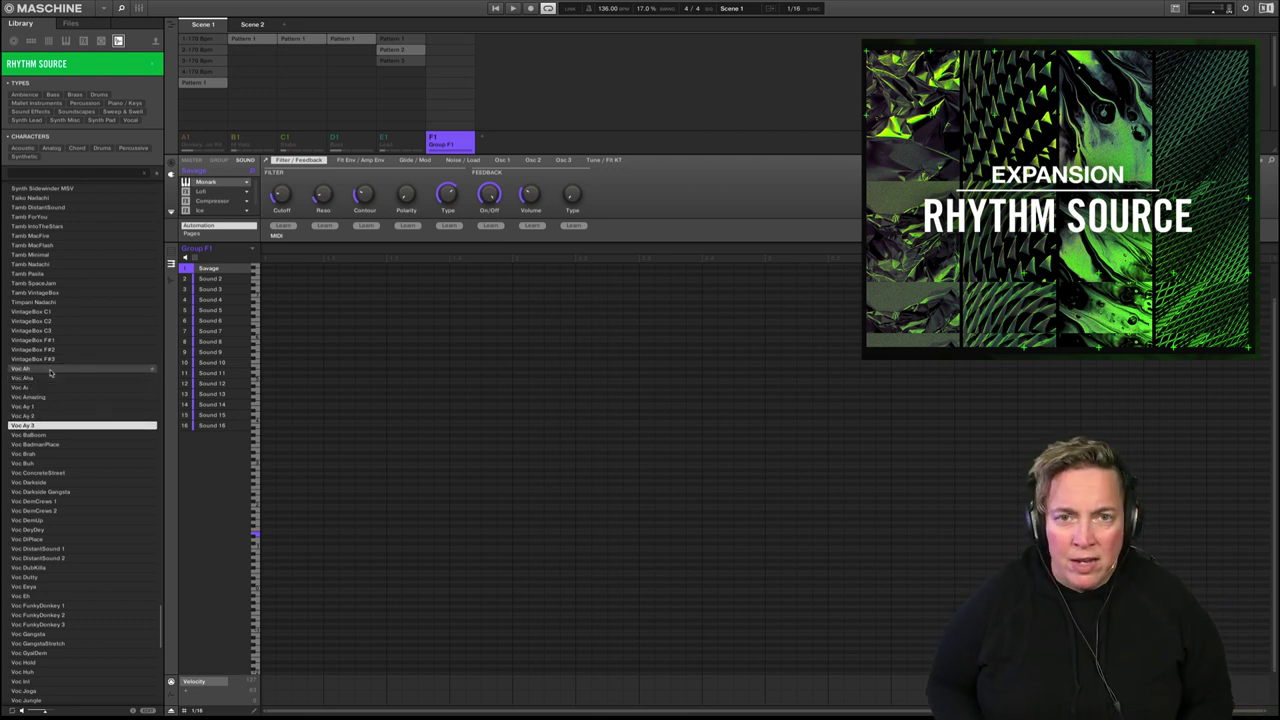
Preview the vocal one-shots from Voc BaBoom through Voc Darkside
{"action": "key", "text": "Down"}
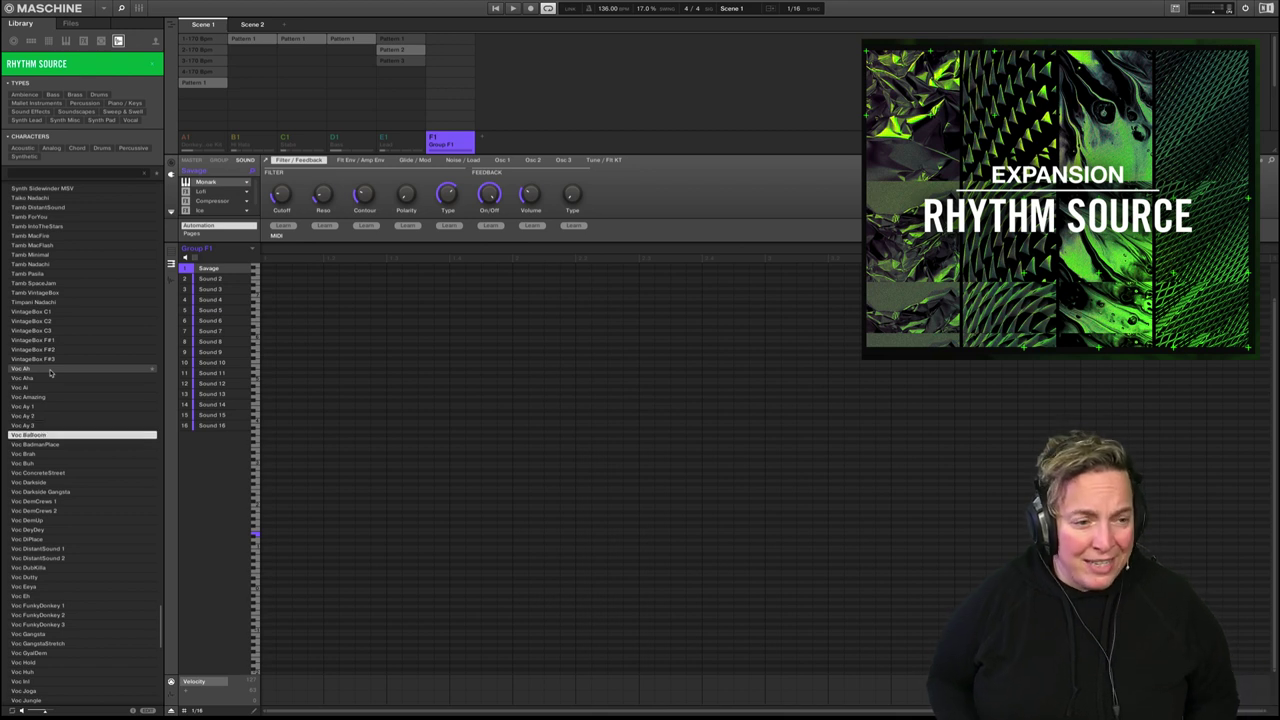
{"action": "key", "text": "Down"}
{"action": "key", "text": "Down"}
{"action": "key", "text": "Down"}
{"action": "key", "text": "Down"}
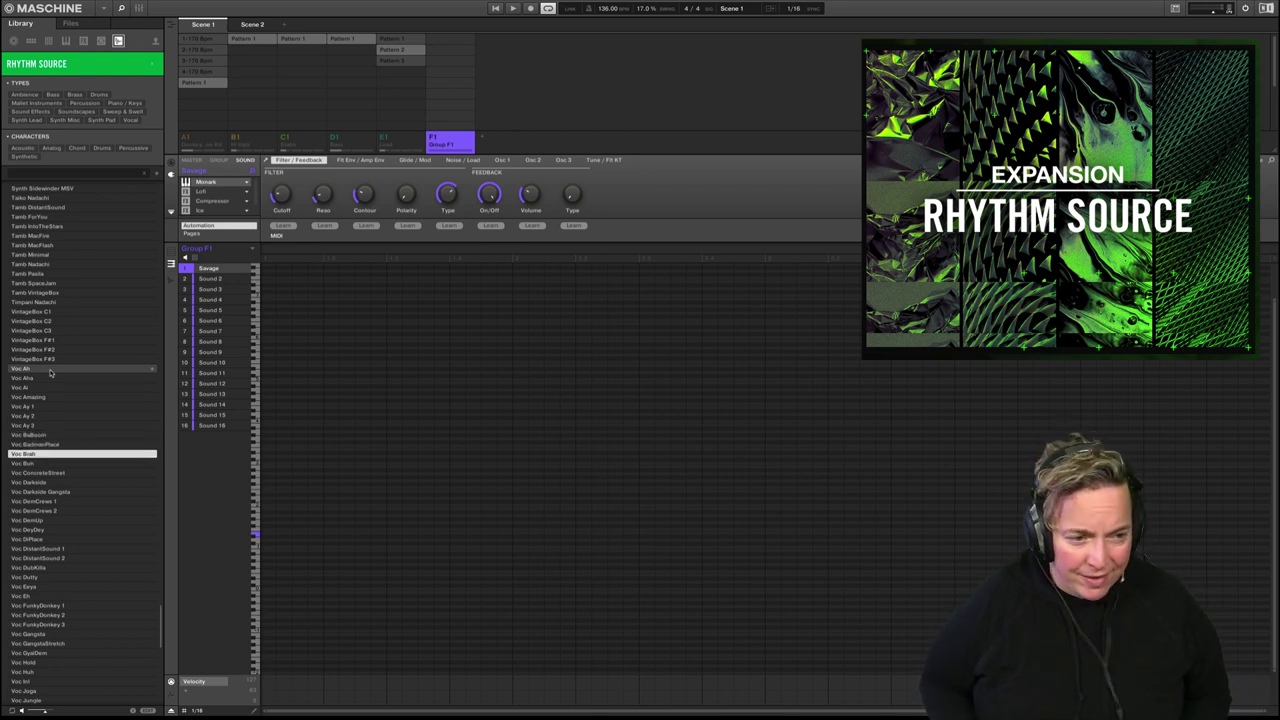
{"action": "key", "text": "Down"}
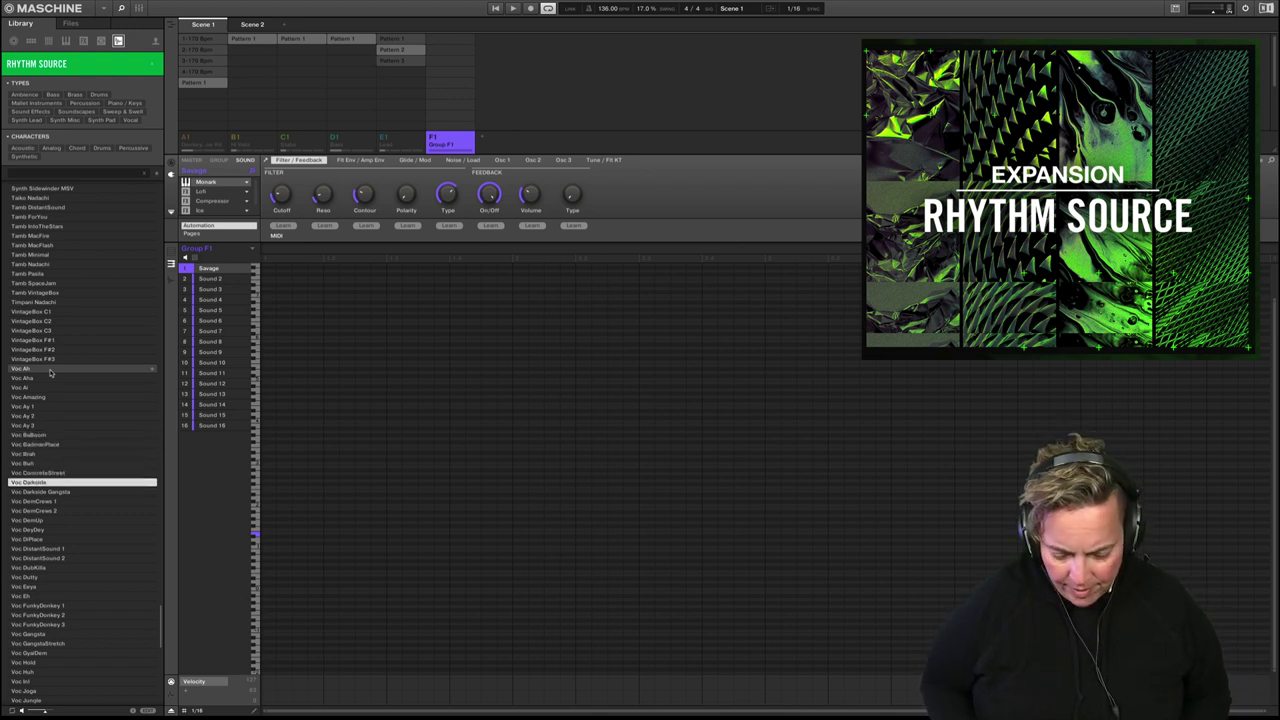
Preview the vocal one-shots from Voc Darkside Gangsta through Voc DistantSound 2
{"action": "key", "text": "Down"}
{"action": "key", "text": "Down"}
{"action": "key", "text": "Down"}
{"action": "key", "text": "Down"}
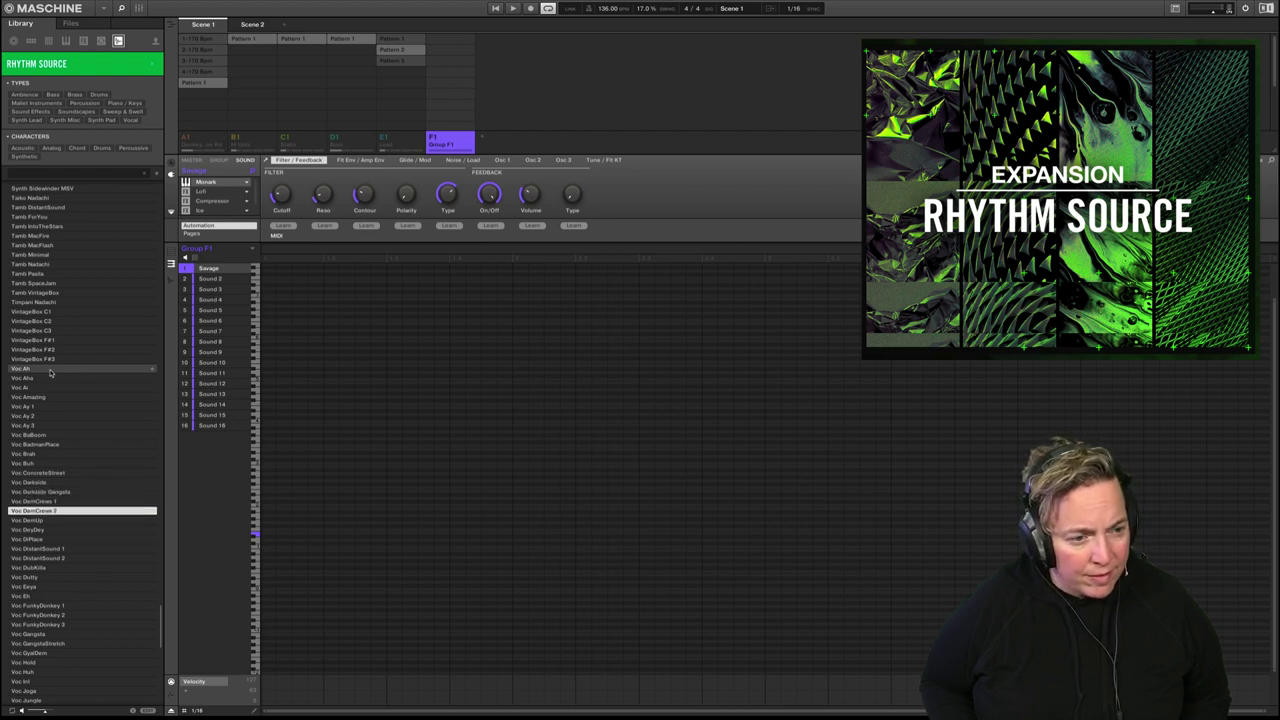
{"action": "key", "text": "Down"}
{"action": "key", "text": "Down"}
{"action": "key", "text": "Down"}
{"action": "key", "text": "Down"}
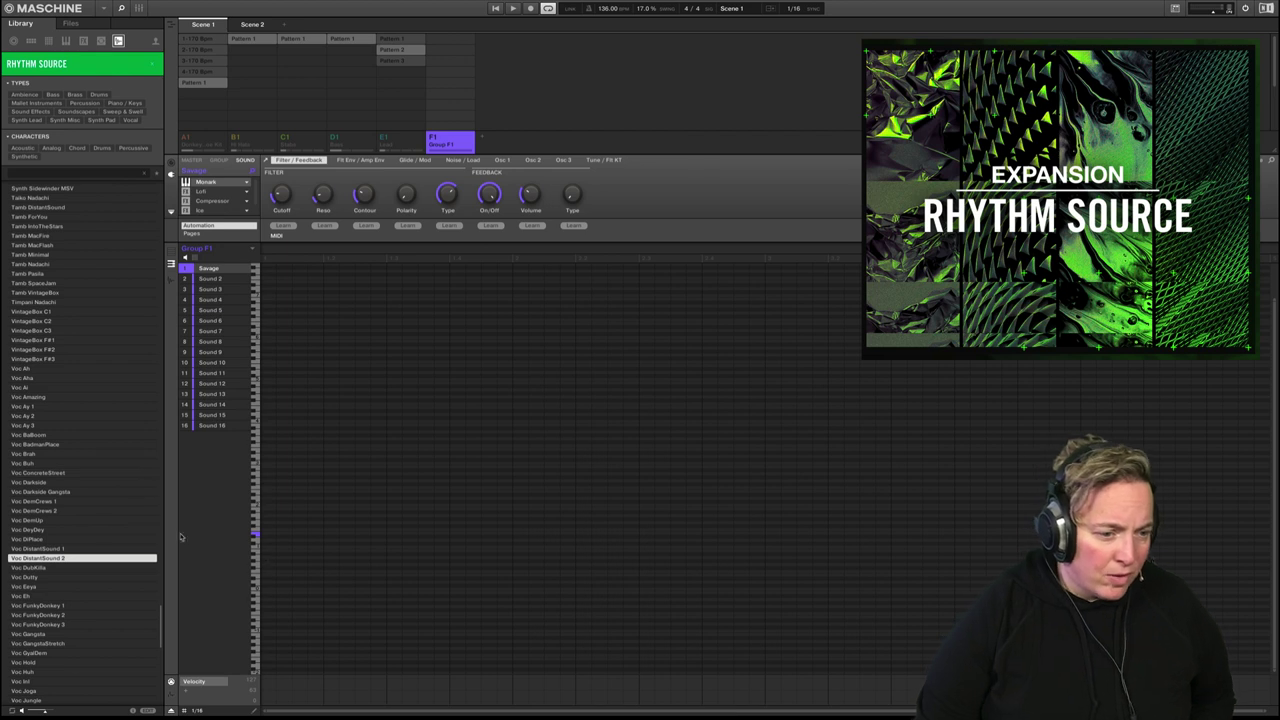
Preview the last one-shots, including Wooden RuffSteppa 1, Zap Savage and Voc Pasila 2, and browse back through the vocals
{"action": "scroll", "coordinate": [99, 530], "scroll_direction": "down", "scroll_amount": 10}
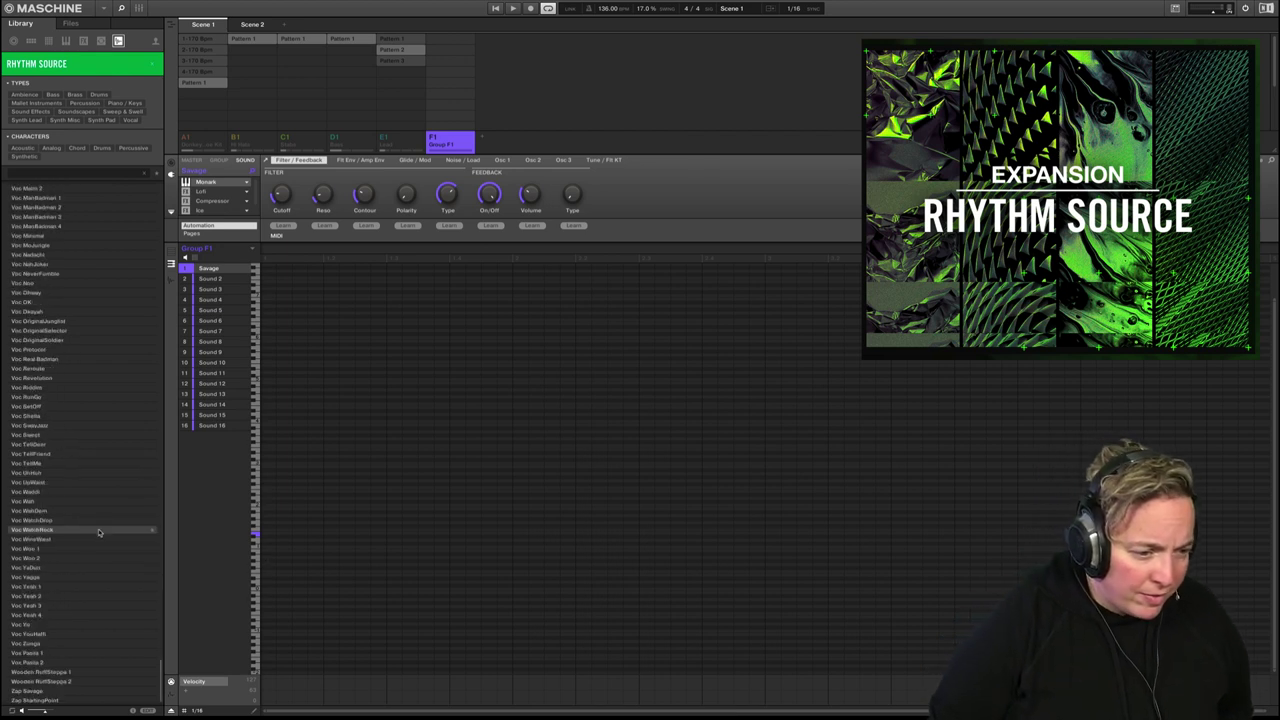
{"action": "left_click", "coordinate": [127, 672]}
{"action": "key", "text": "Down"}
{"action": "key", "text": "Down"}
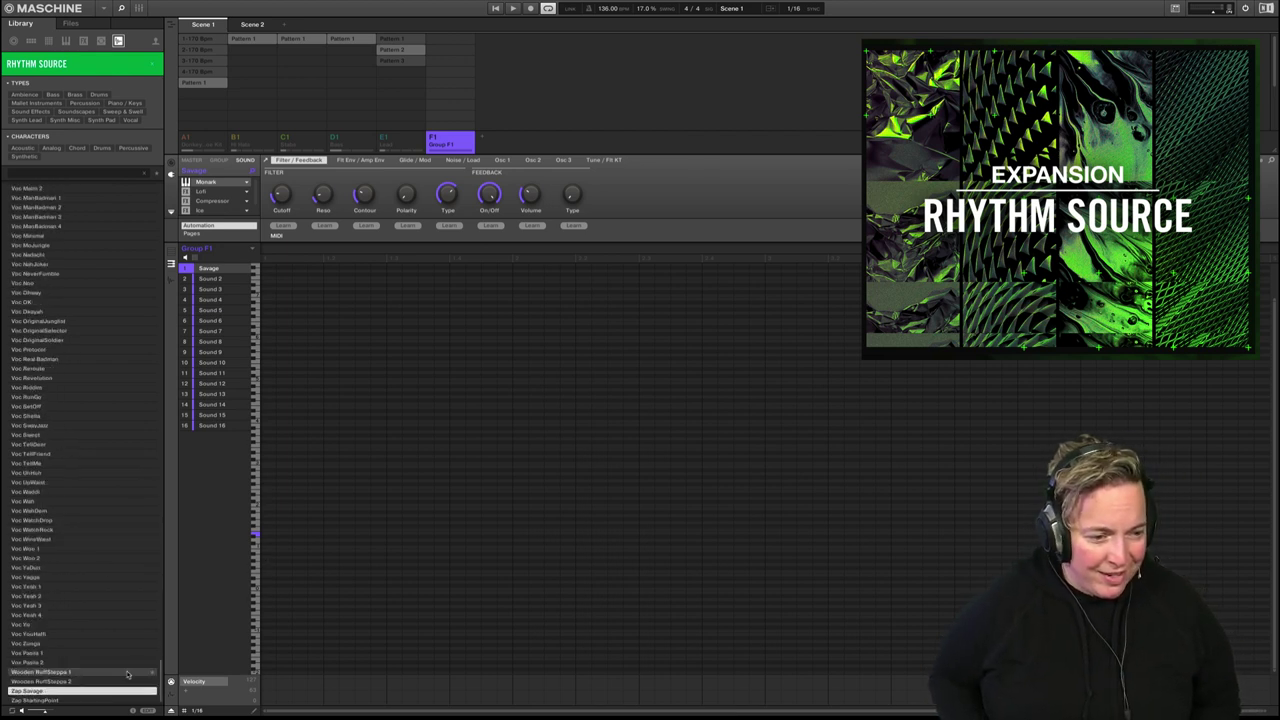
{"action": "key", "text": "Up"}
{"action": "key", "text": "Up"}
{"action": "key", "text": "Up"}
{"action": "key", "text": "Up"}
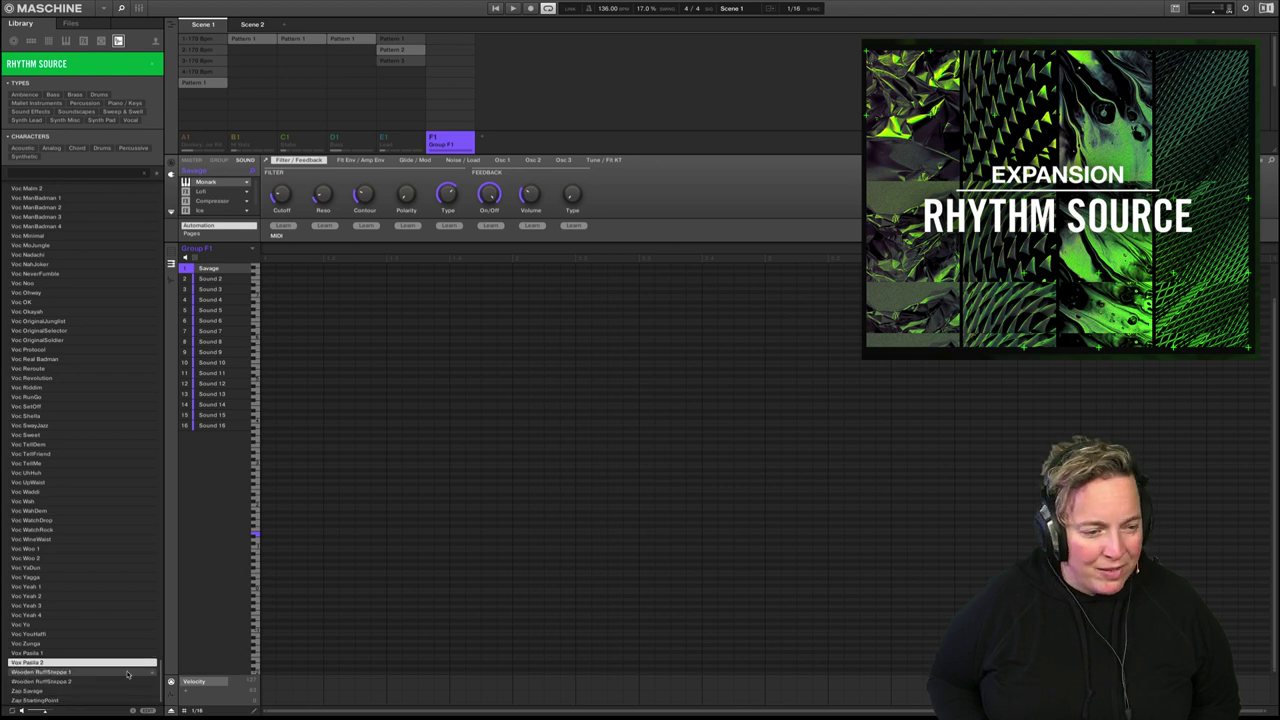
{"action": "scroll", "coordinate": [120, 670], "scroll_direction": "up", "scroll_amount": 10}
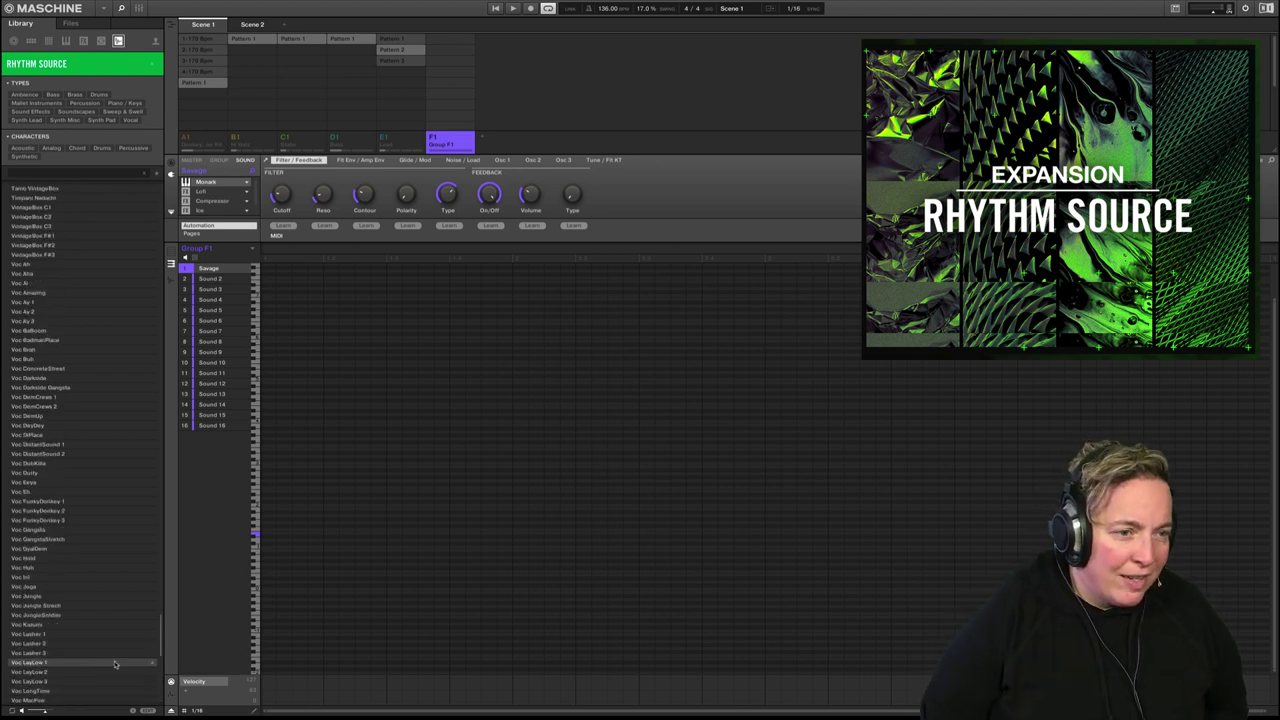
Preview the Voc LayLow 1 one-shot and browse back up the list to the shuffle and snare samples
{"action": "left_click", "coordinate": [115, 662]}
{"action": "scroll", "coordinate": [115, 663], "scroll_direction": "up", "scroll_amount": 10}
{"action": "scroll", "coordinate": [115, 663], "scroll_direction": "up", "scroll_amount": 10}
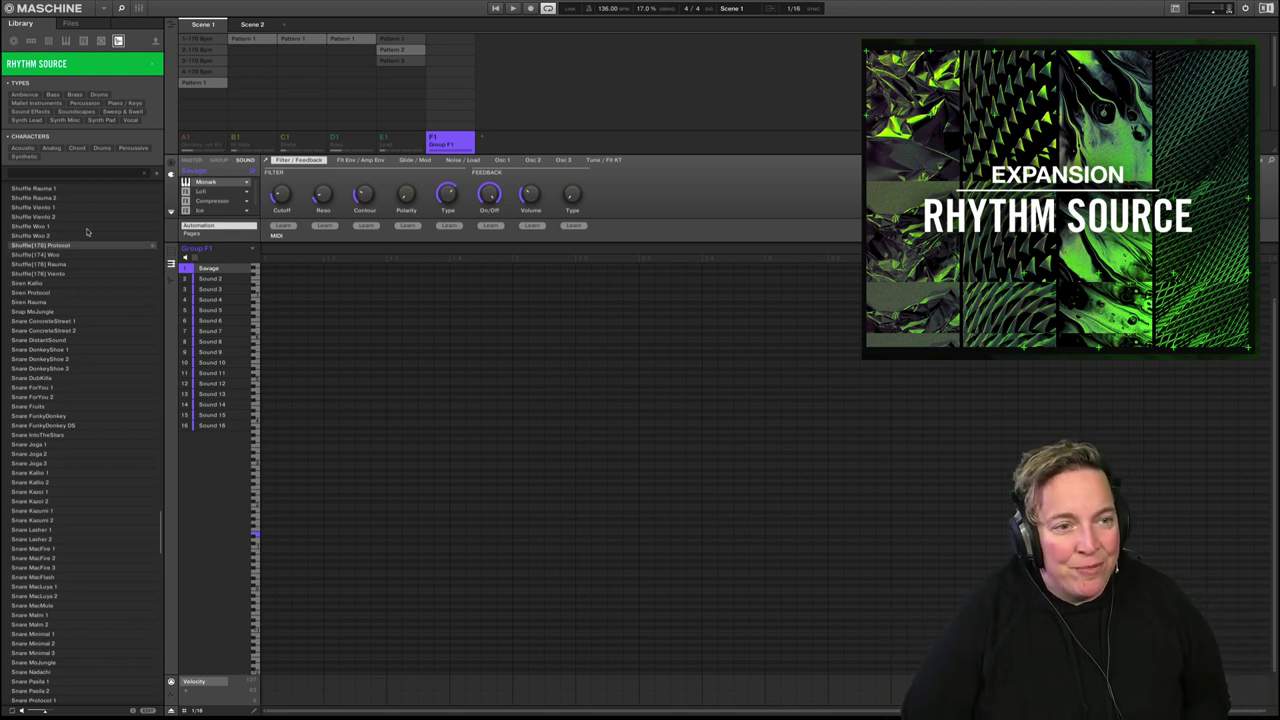
Unmute groups A1, B1 and D1 during playback, bringing C1 in briefly and muting it again
{"action": "left_click", "coordinate": [185, 141]}
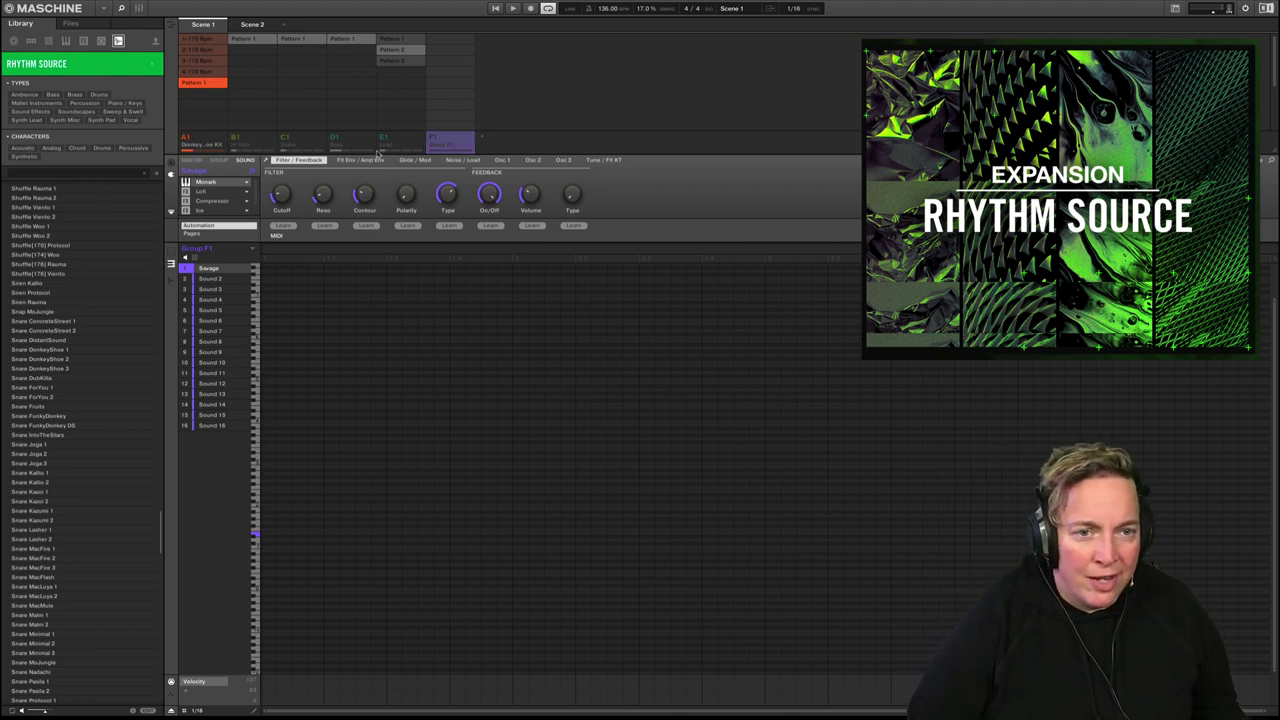
{"action": "left_click", "coordinate": [285, 138]}
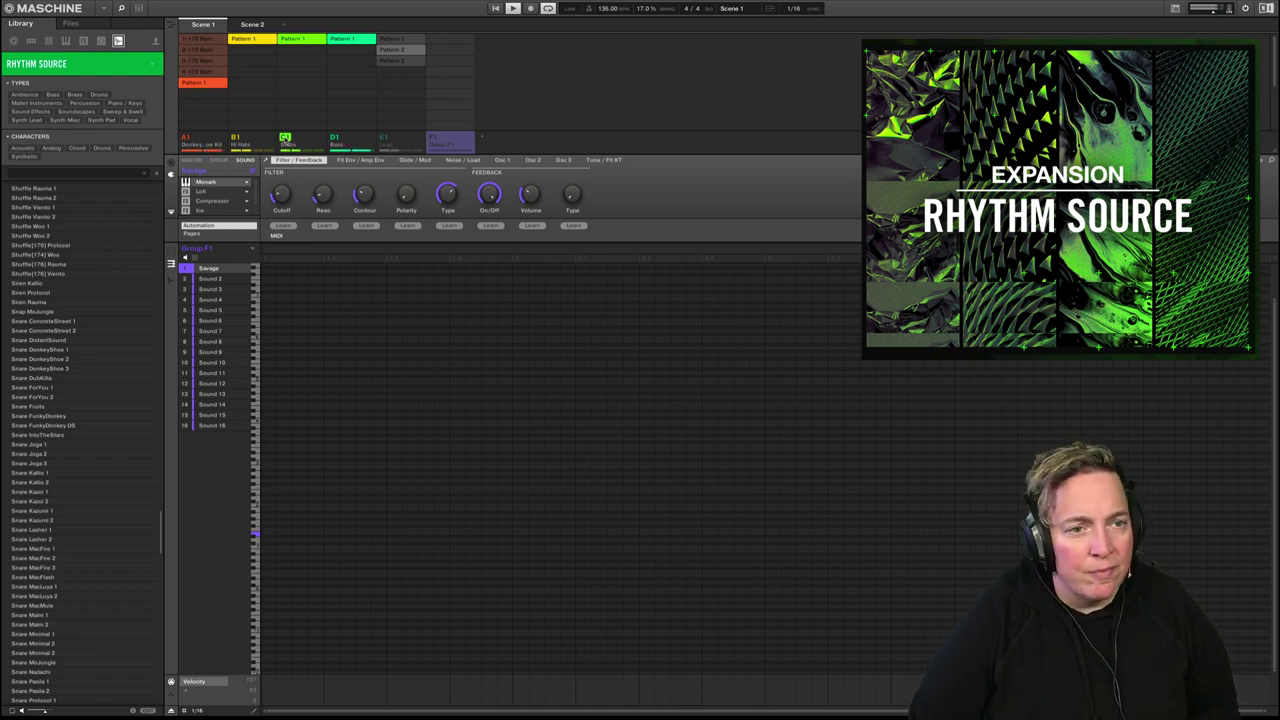
{"action": "left_click", "coordinate": [285, 137]}
In the Donkey Shoe Kit of group A1, unmute sounds 3, 14 and 16 (squeak), trying sound 15 and muting it again
{"action": "left_click", "coordinate": [206, 141]}
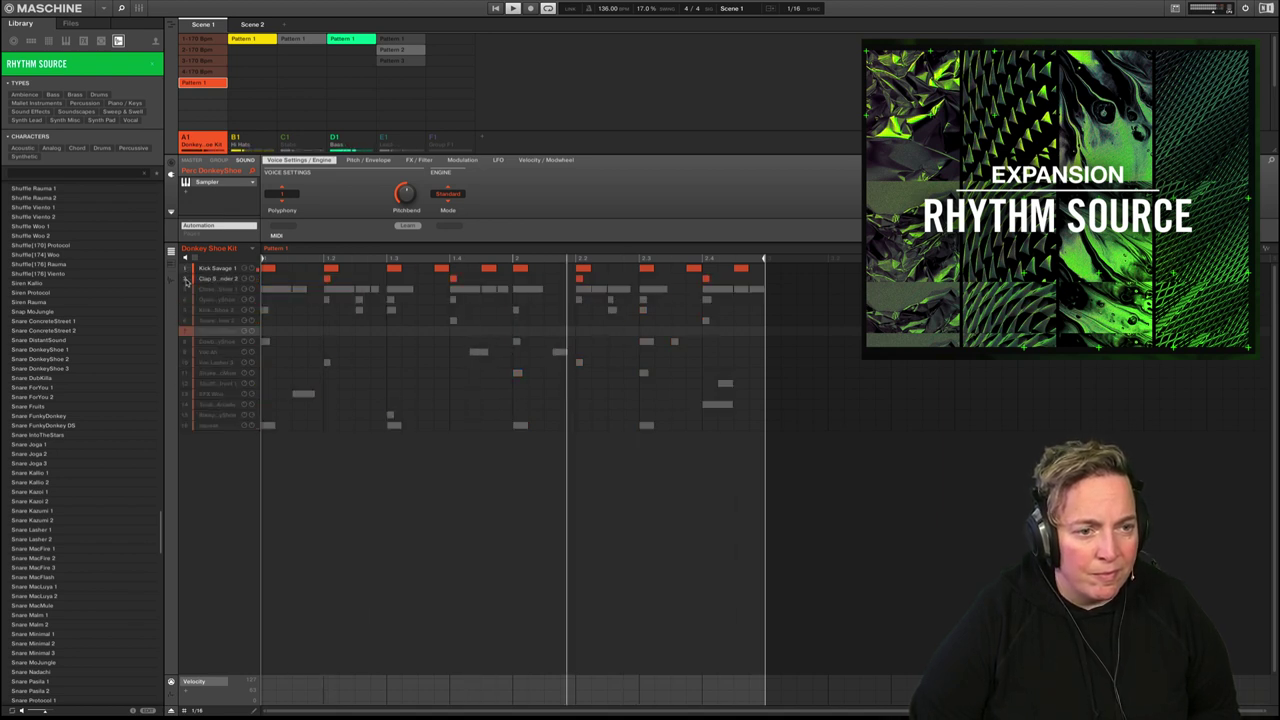
{"action": "left_click_drag", "start_coordinate": [185, 283], "coordinate": [185, 292]}
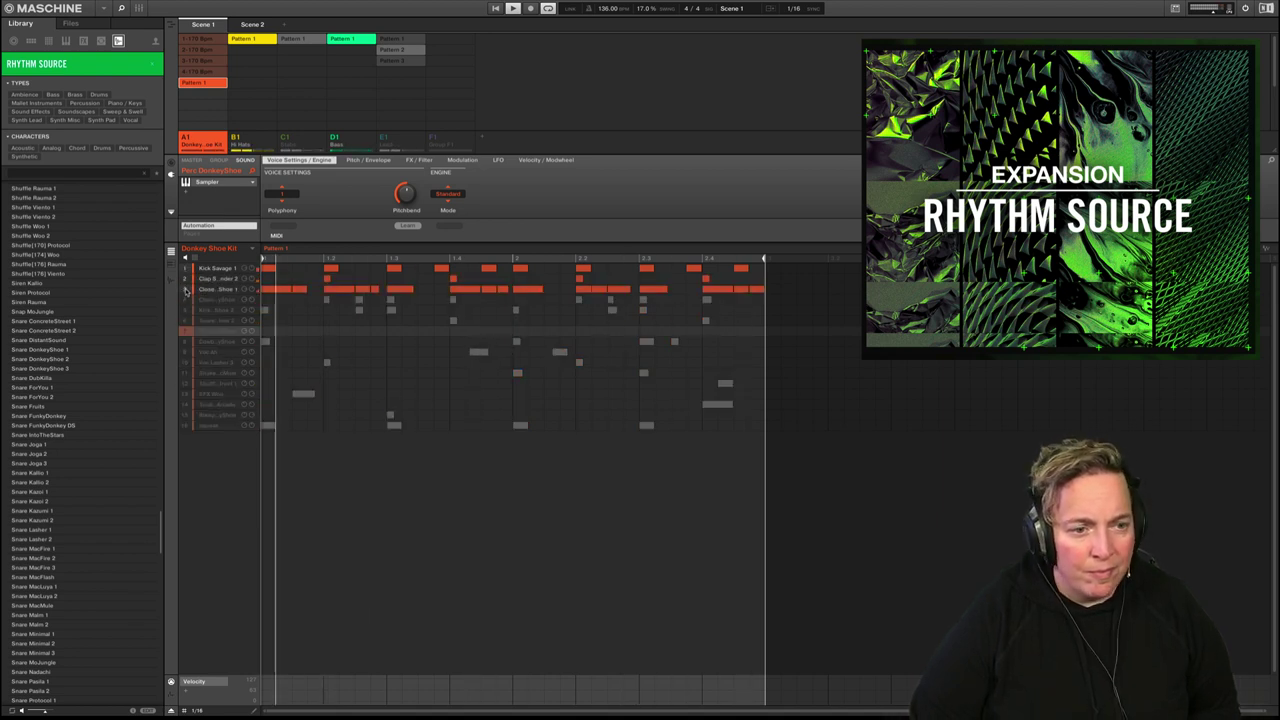
{"action": "left_click", "coordinate": [185, 404]}
{"action": "left_click", "coordinate": [186, 415]}
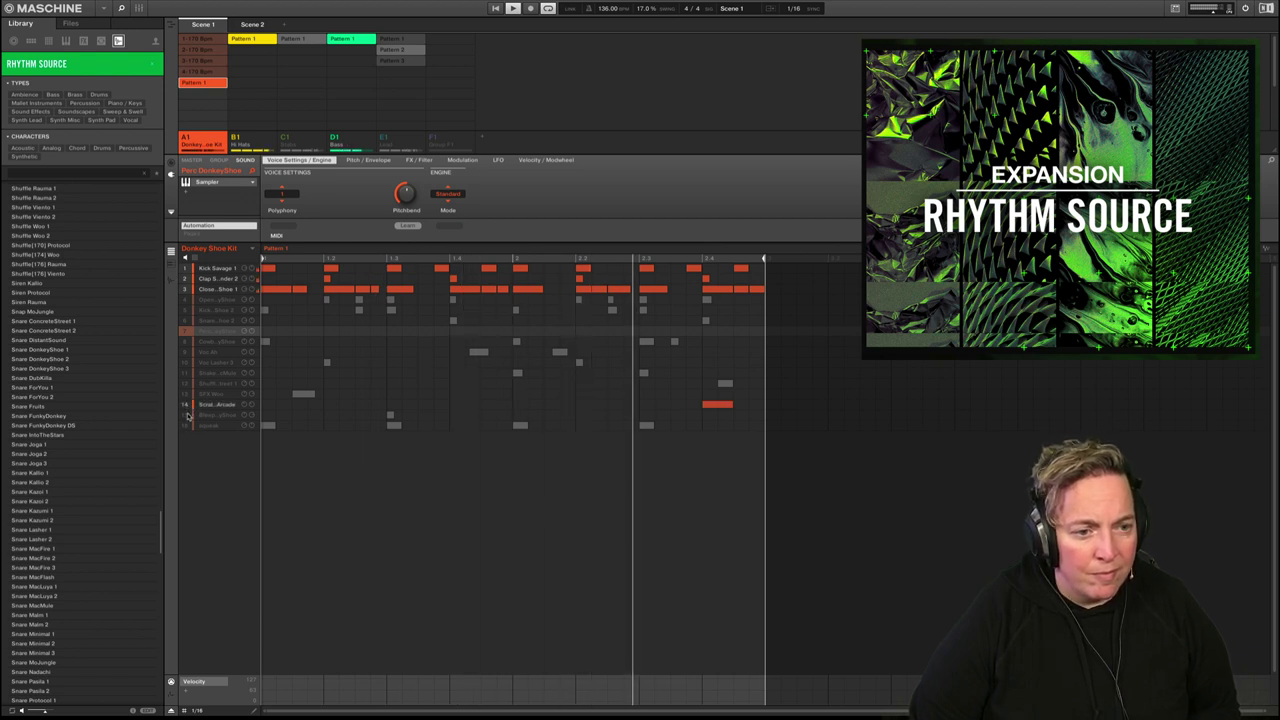
{"action": "left_click", "coordinate": [185, 425]}
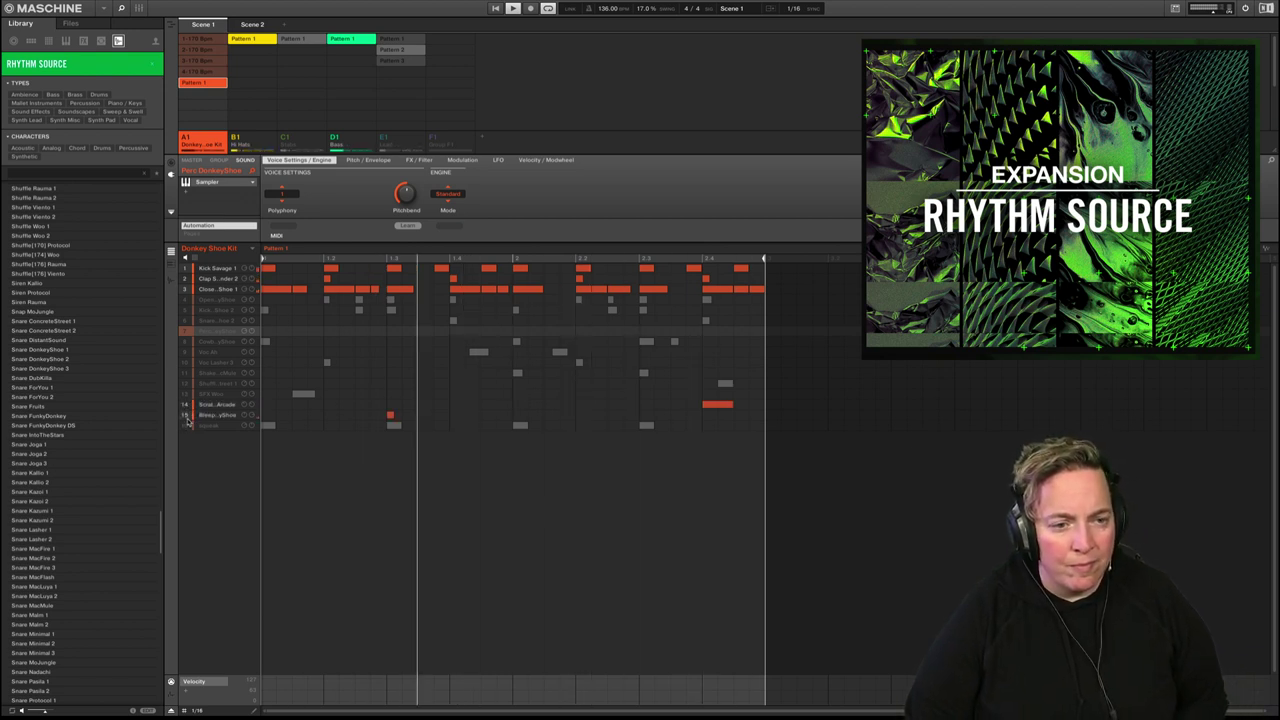
{"action": "left_click", "coordinate": [186, 415]}
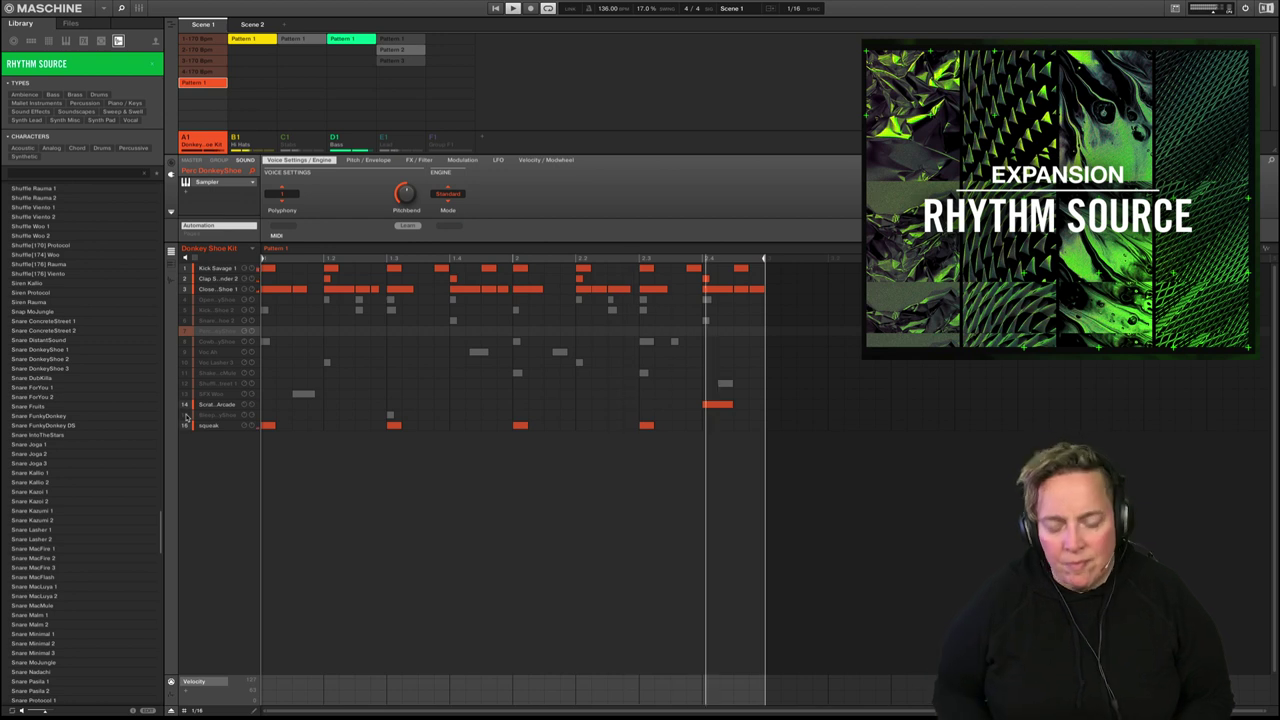